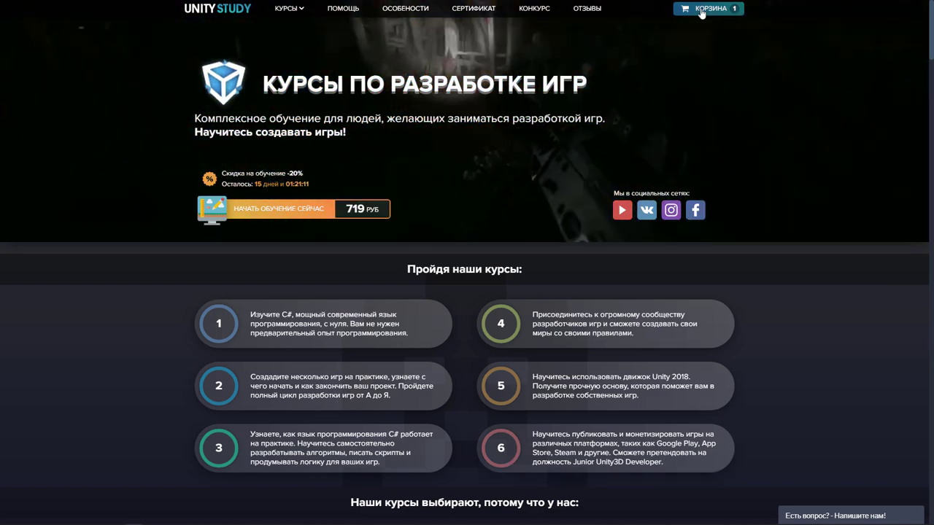
Step: Apply the subscriber coupon code in the cart to bring the Unity Start course to 647 rubles
{"action": "left_click", "coordinate": [700, 11]}
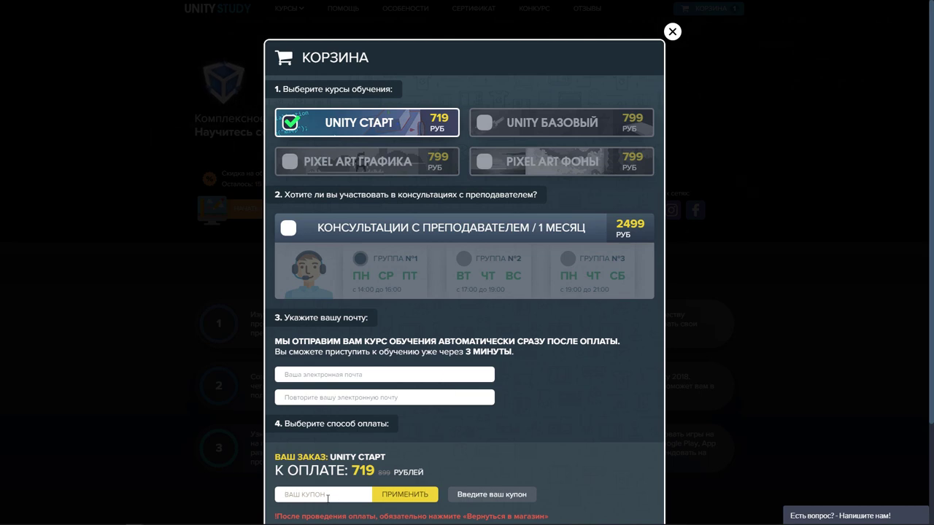
{"action": "type", "text": "ARTALASKY"}
{"action": "left_click", "coordinate": [405, 494]}
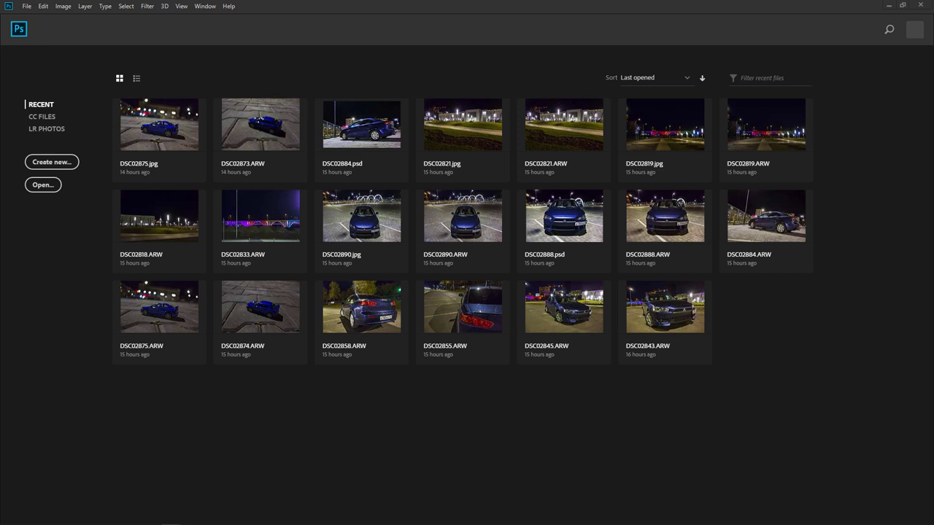
Step: Create a new 128 × 128 px document, Untitled-1
{"action": "key", "text": "ctrl+n"}
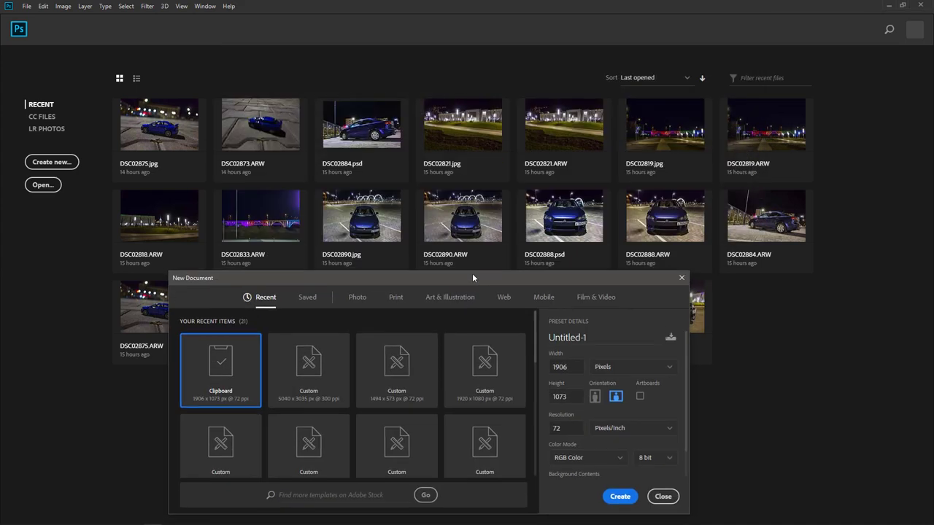
{"action": "left_click_drag", "start_coordinate": [478, 334], "coordinate": [499, 176]}
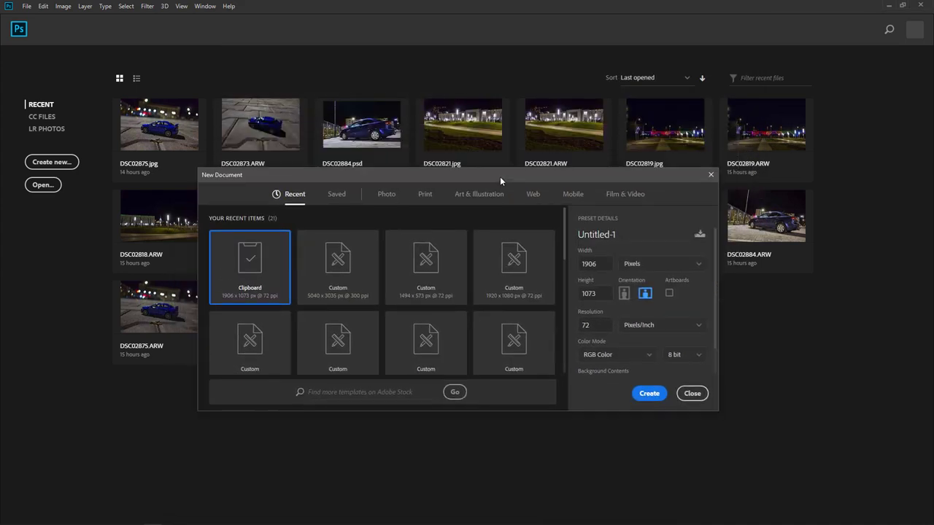
{"action": "double_click", "coordinate": [588, 263]}
{"action": "type", "text": "128"}
{"action": "key", "text": "Tab"}
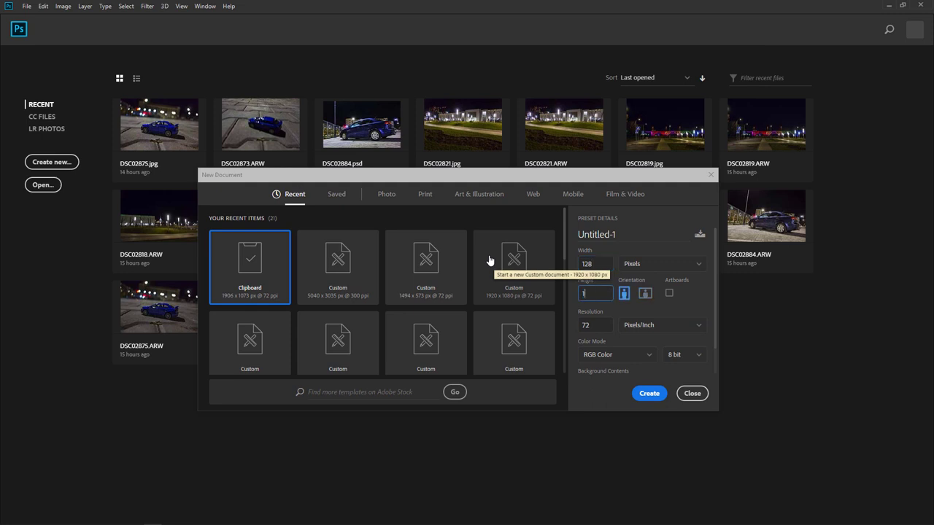
{"action": "type", "text": "128"}
{"action": "key", "text": "Return"}
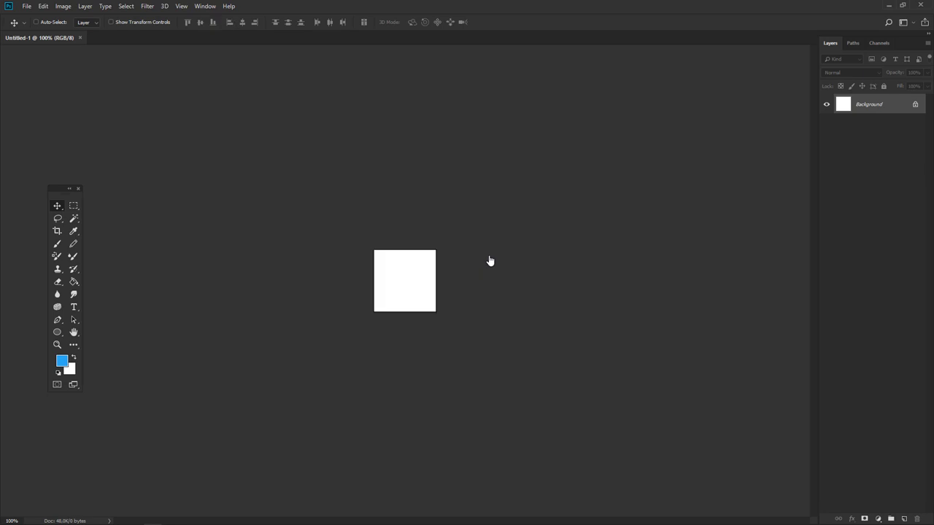
Step: Lower the canvas Hue/Saturation lightness to -38 and add an empty Layer 1 above it
{"action": "key", "text": "ctrl+0"}
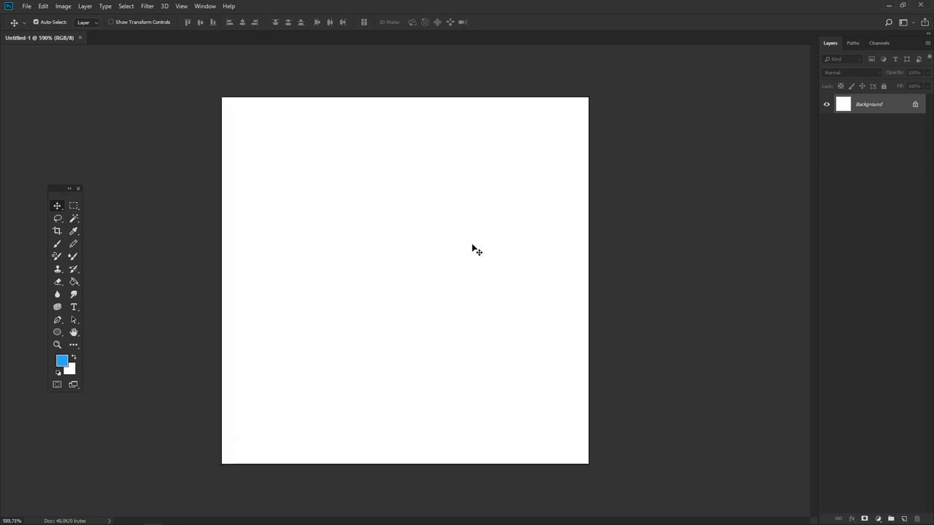
{"action": "key", "text": "i"}
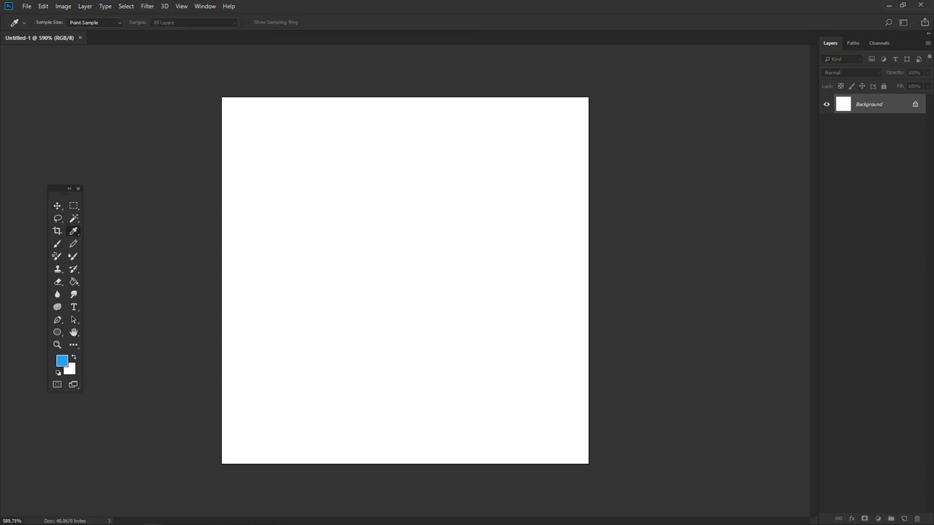
{"action": "key", "text": "ctrl+u"}
{"action": "left_click_drag", "start_coordinate": [360, 29], "coordinate": [229, 143]}
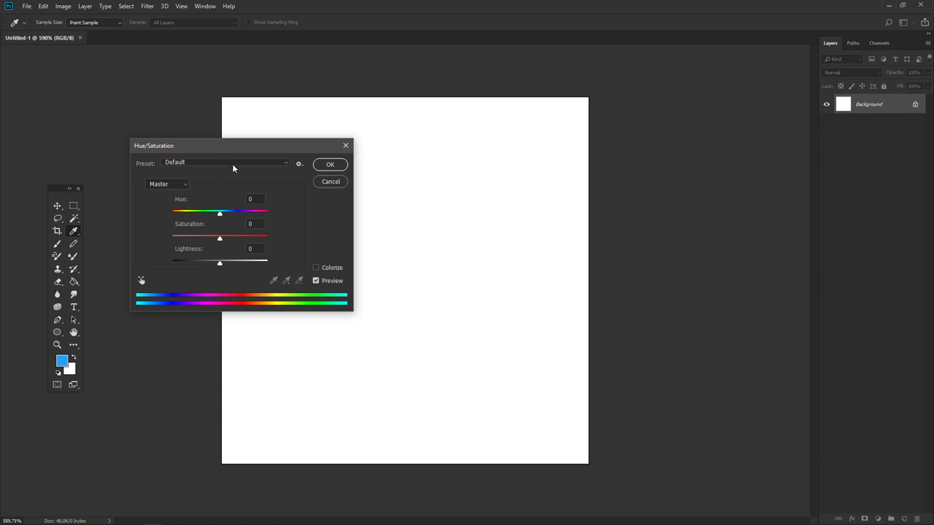
{"action": "left_click_drag", "start_coordinate": [212, 261], "coordinate": [203, 261]}
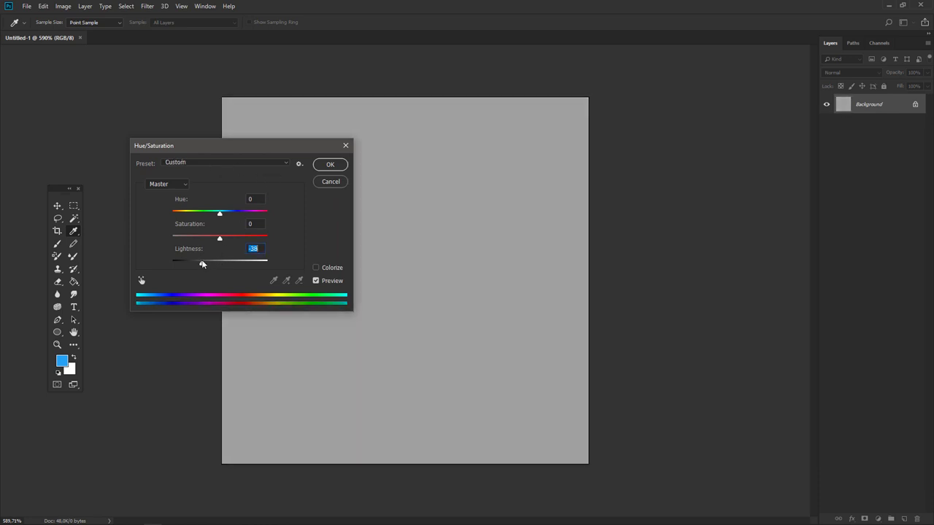
{"action": "left_click", "coordinate": [328, 165]}
{"action": "key", "text": "v"}
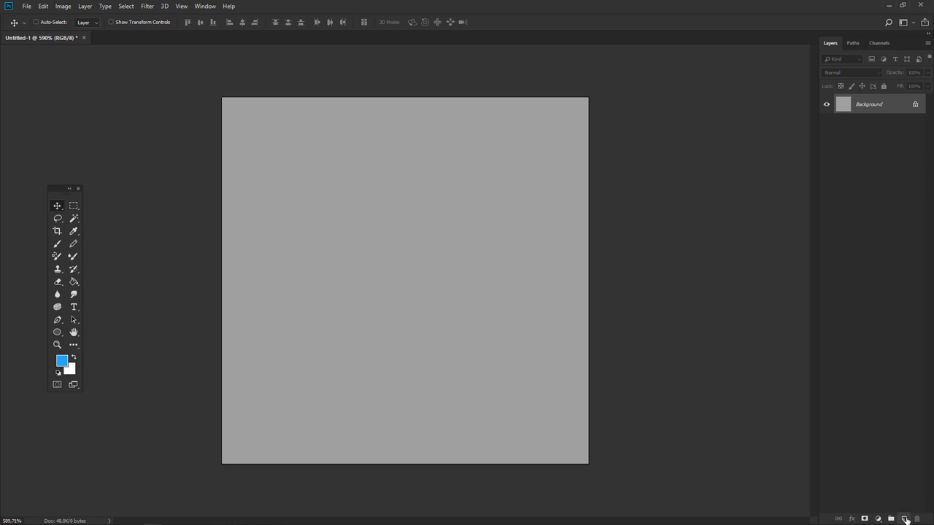
{"action": "left_click", "coordinate": [904, 519]}
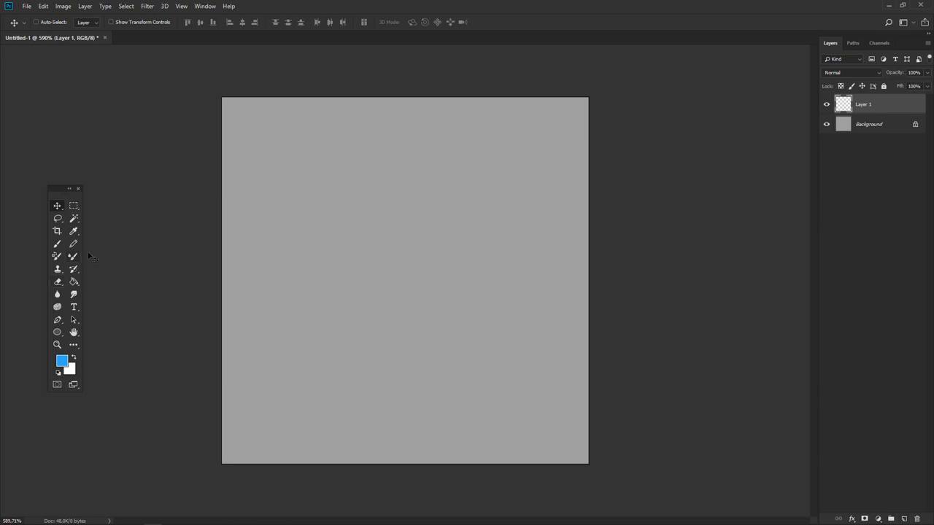
Step: Shrink the brush to 1 px, reset colours to black and undo the test strokes
{"action": "key", "text": "b"}
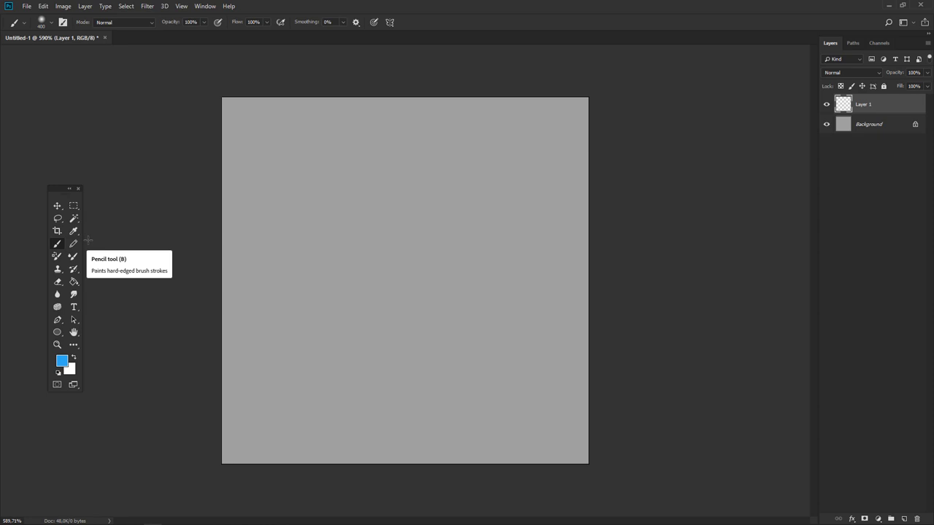
{"action": "right_click", "coordinate": [438, 285]}
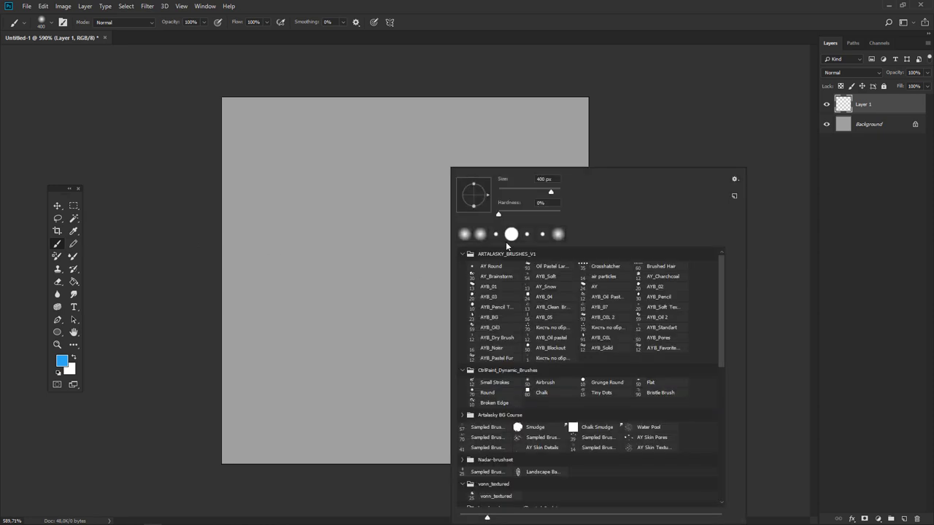
{"action": "left_click_drag", "start_coordinate": [508, 191], "coordinate": [464, 193]}
{"action": "left_click", "coordinate": [296, 301]}
{"action": "left_click_drag", "start_coordinate": [292, 299], "coordinate": [377, 309]}
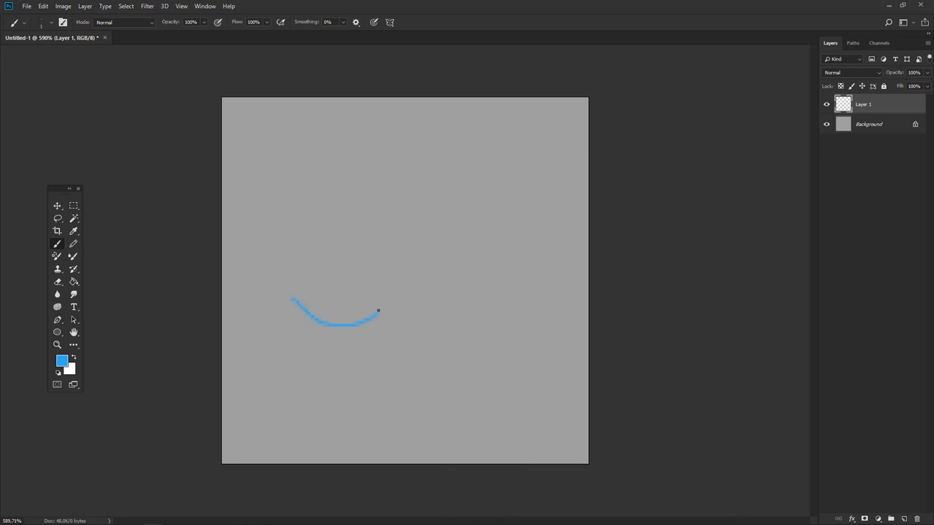
{"action": "key", "text": "ctrl+z"}
{"action": "key", "text": "d"}
{"action": "left_click_drag", "start_coordinate": [307, 287], "coordinate": [401, 302]}
{"action": "scroll", "coordinate": [331, 310], "scroll_direction": "up", "scroll_amount": 5}
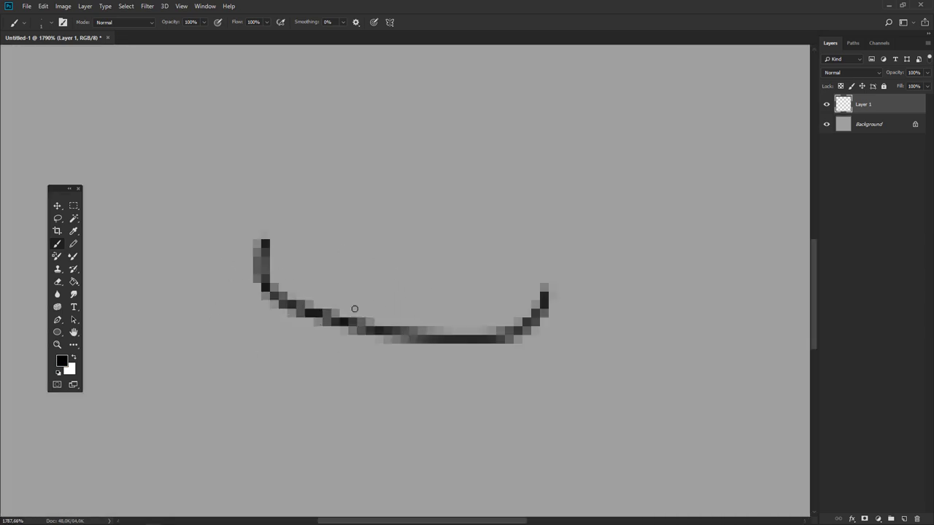
{"action": "scroll", "coordinate": [457, 280], "scroll_direction": "down", "scroll_amount": 3}
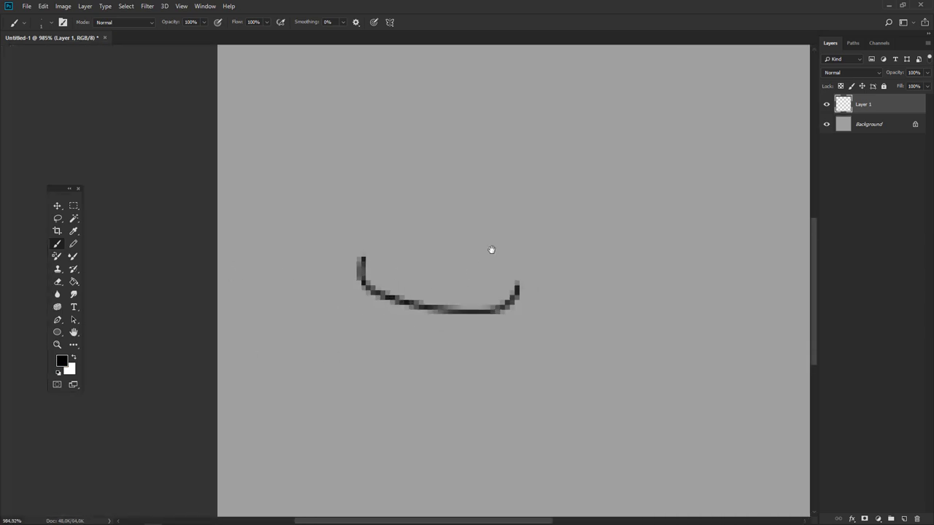
{"action": "scroll", "coordinate": [380, 240], "scroll_direction": "right", "scroll_amount": 2}
{"action": "key", "text": "ctrl+z"}
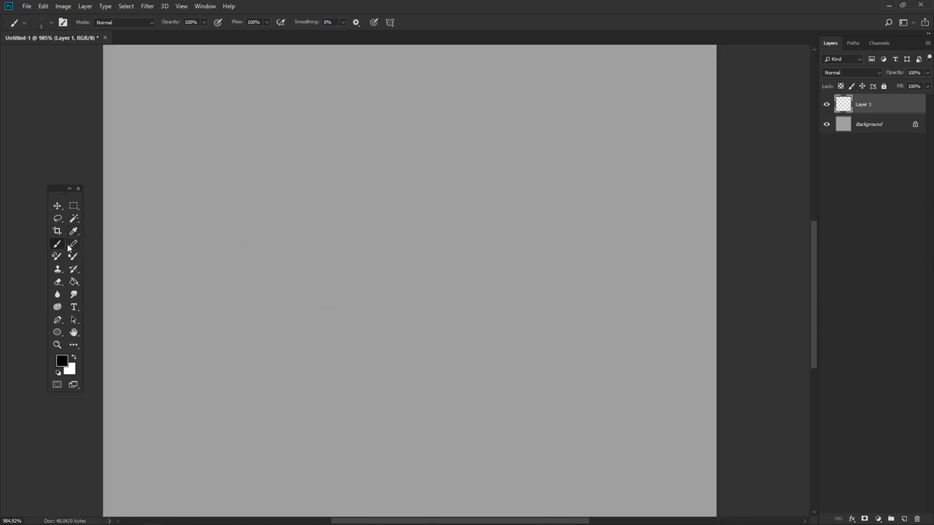
Step: Switch to the Pencil at 1 px and undo a test S-shaped line
{"action": "left_click", "coordinate": [73, 245]}
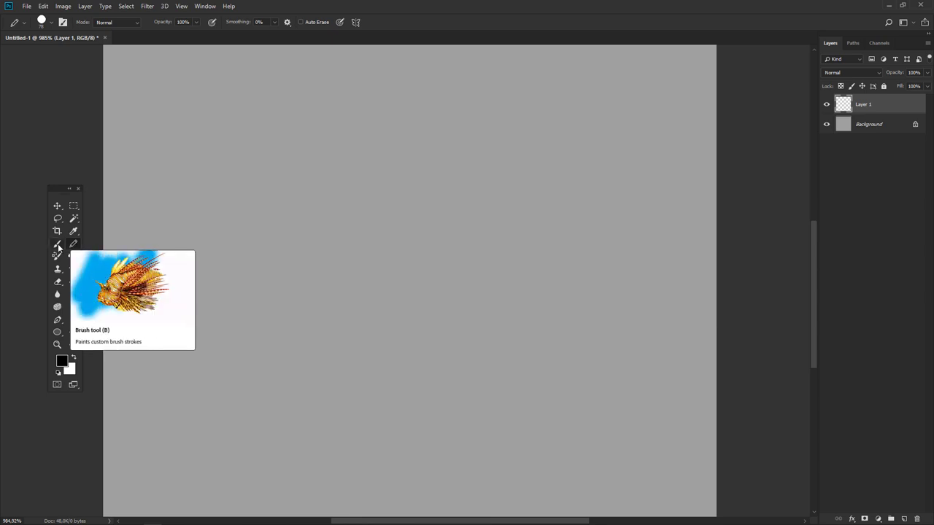
{"action": "right_click", "coordinate": [442, 357]}
{"action": "key", "text": "Return"}
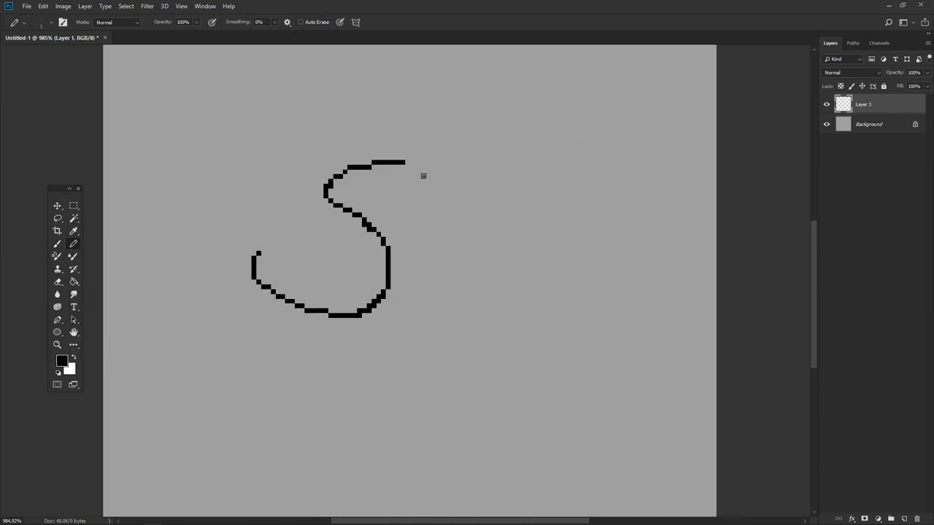
{"action": "left_click_drag", "start_coordinate": [257, 253], "coordinate": [503, 192]}
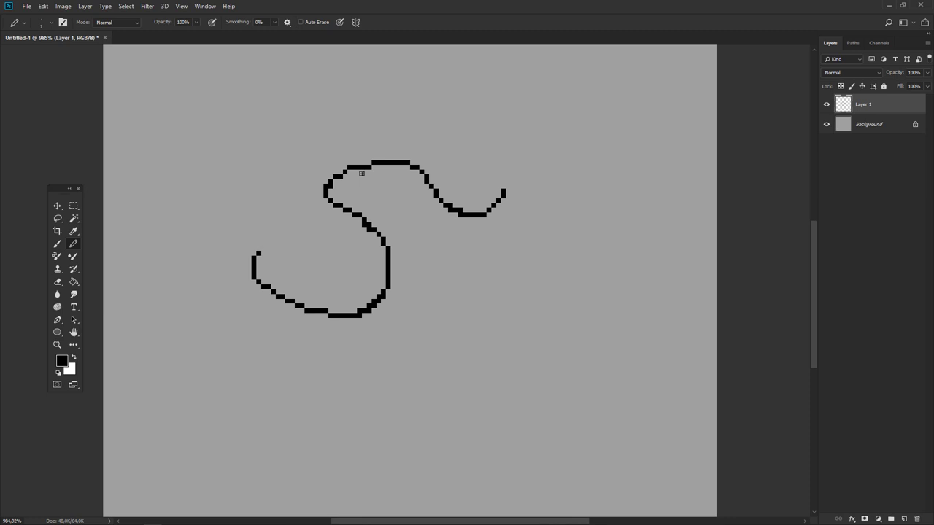
{"action": "key", "text": "ctrl+z"}
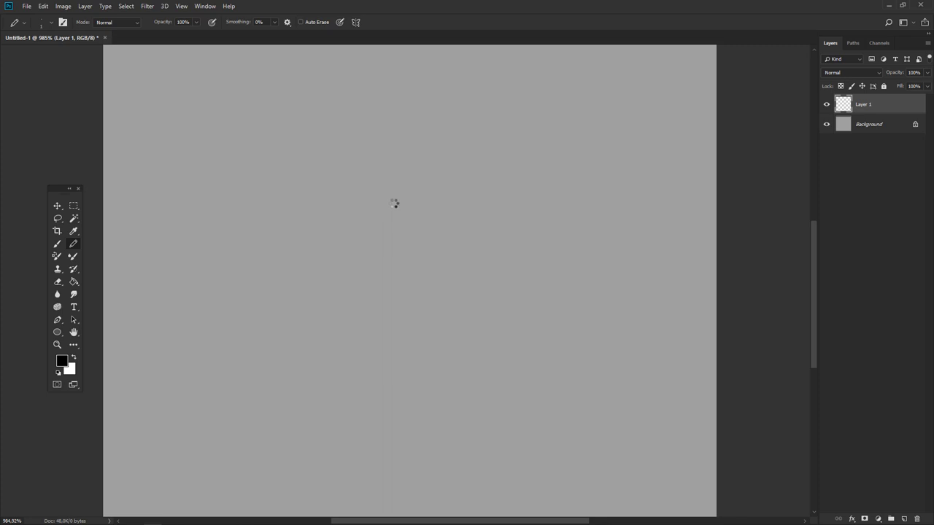
Step: Create a 32 × 32 document and fill it black with the Paint Bucket
{"action": "key", "text": "ctrl+n"}
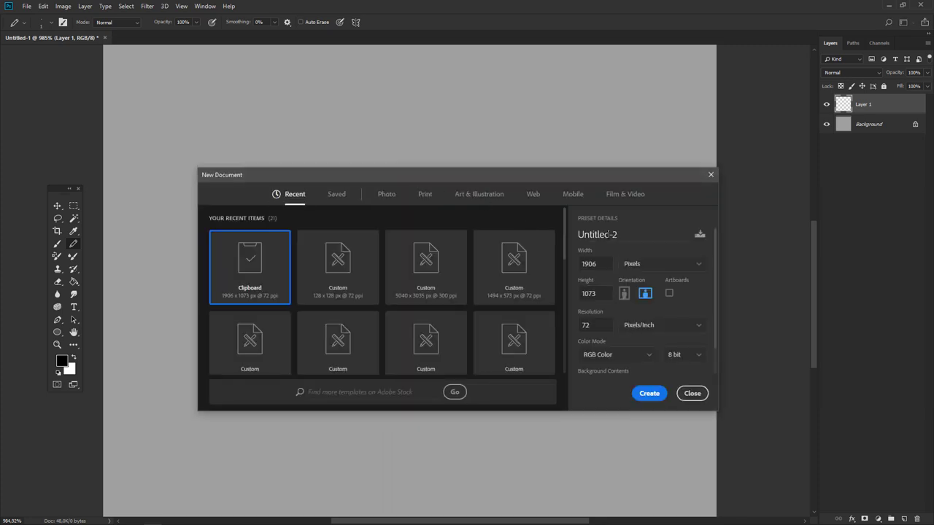
{"action": "left_click", "coordinate": [601, 266]}
{"action": "type", "text": "2"}
{"action": "key", "text": "Tab"}
{"action": "type", "text": "32"}
{"action": "left_click", "coordinate": [648, 393]}
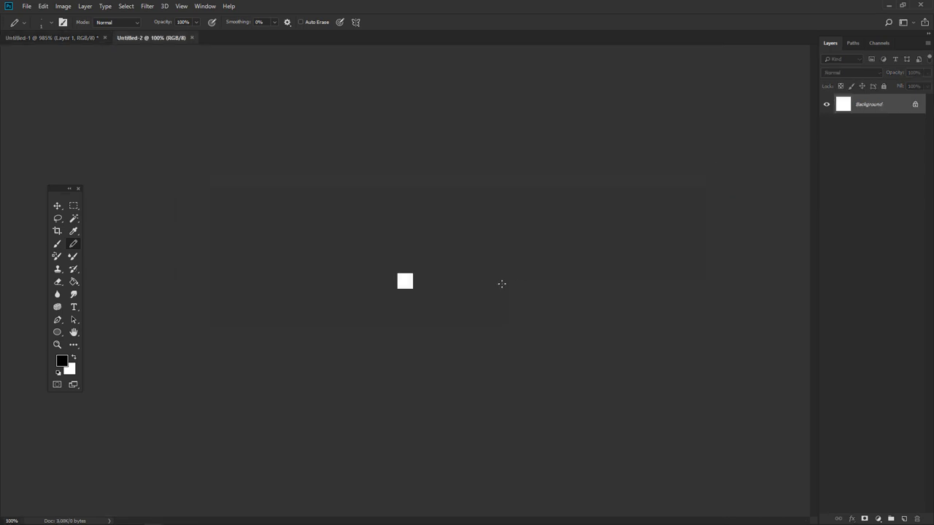
{"action": "key", "text": "g"}
{"action": "scroll", "coordinate": [437, 286], "scroll_direction": "up", "scroll_amount": 3}
{"action": "scroll", "coordinate": [482, 279], "scroll_direction": "up", "scroll_amount": 5}
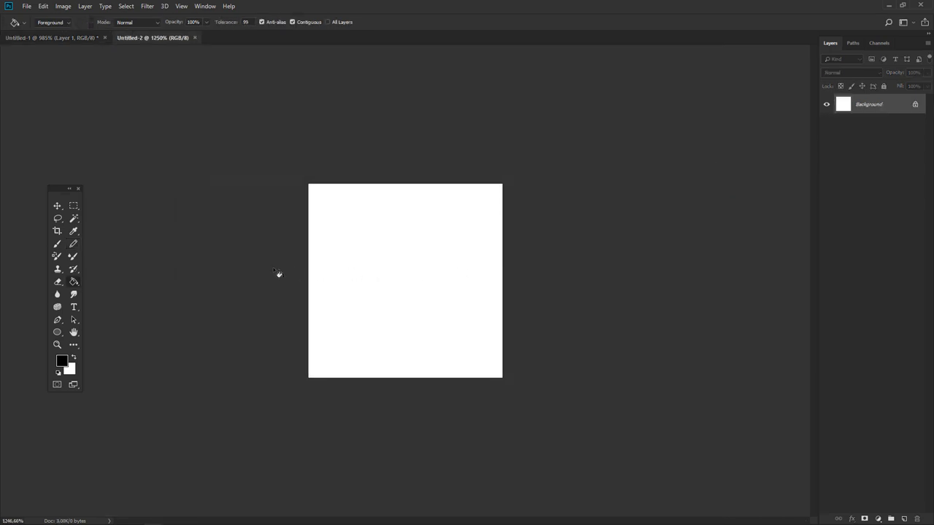
{"action": "left_click", "coordinate": [412, 276]}
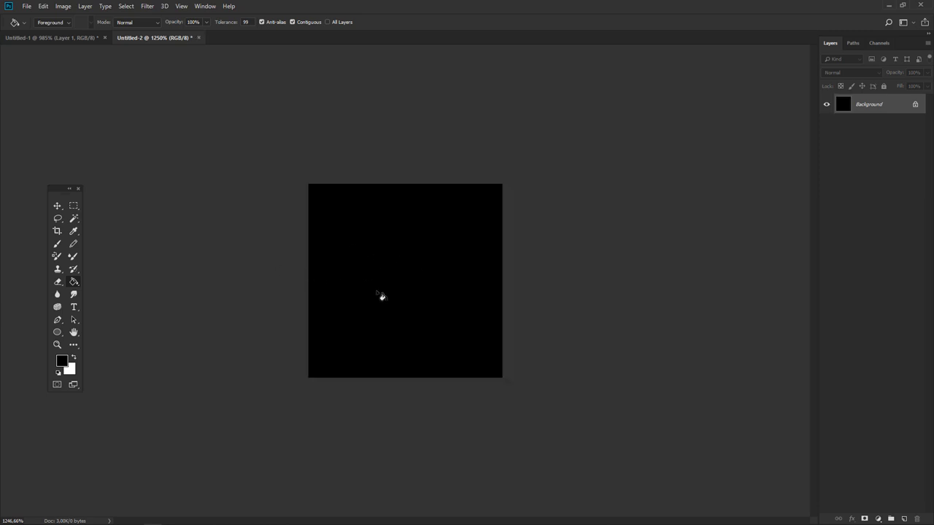
Step: Paste the black square into Untitled-1's Layer 1 and lower its opacity to 14%
{"action": "key", "text": "ctrl+a"}
{"action": "key", "text": "ctrl+Tab"}
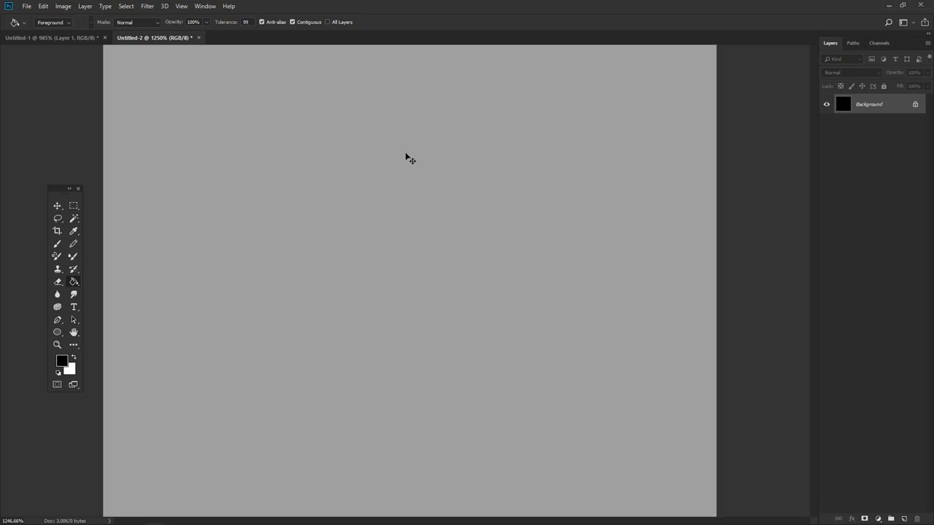
{"action": "key", "text": "ctrl+v"}
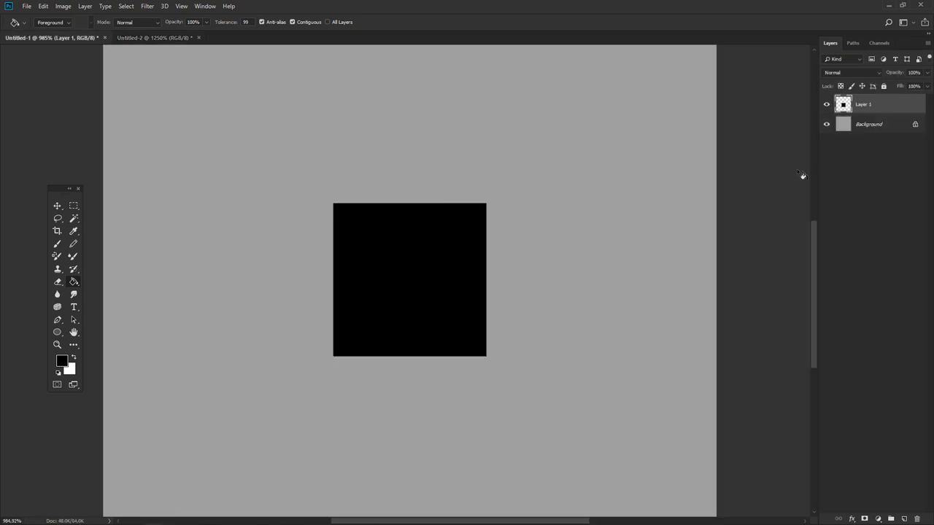
{"action": "left_click", "coordinate": [927, 73]}
{"action": "left_click_drag", "start_coordinate": [924, 86], "coordinate": [888, 86]}
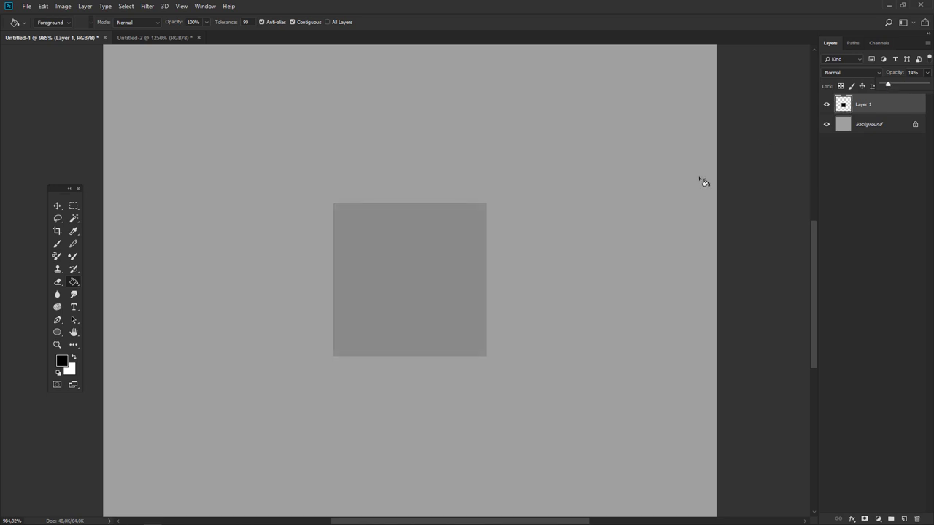
{"action": "key", "text": "v"}
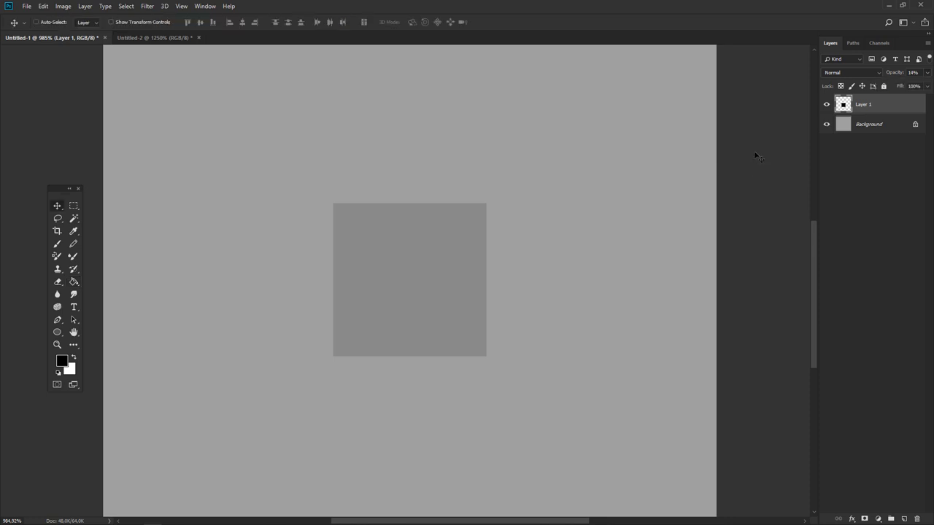
{"action": "key", "text": "ctrl"}
{"action": "key", "text": "i"}
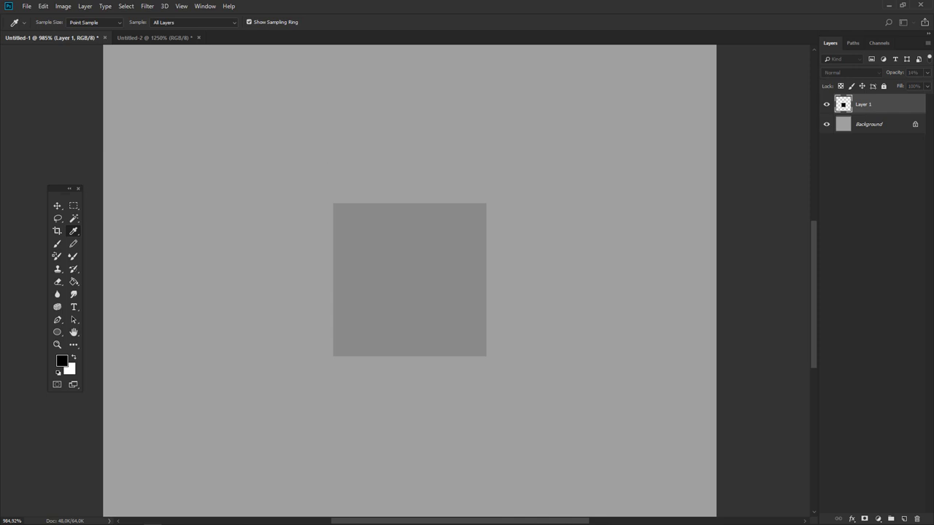
{"action": "key", "text": "v"}
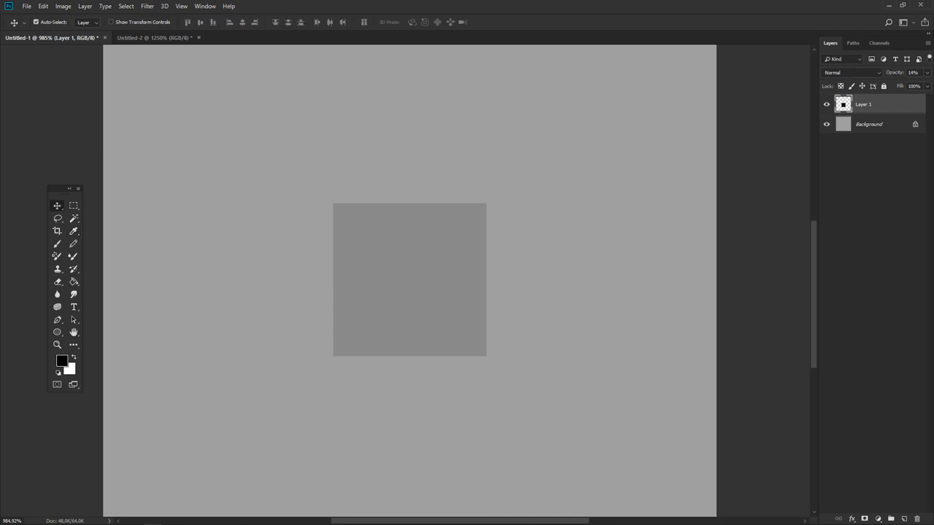
{"action": "key", "text": "i"}
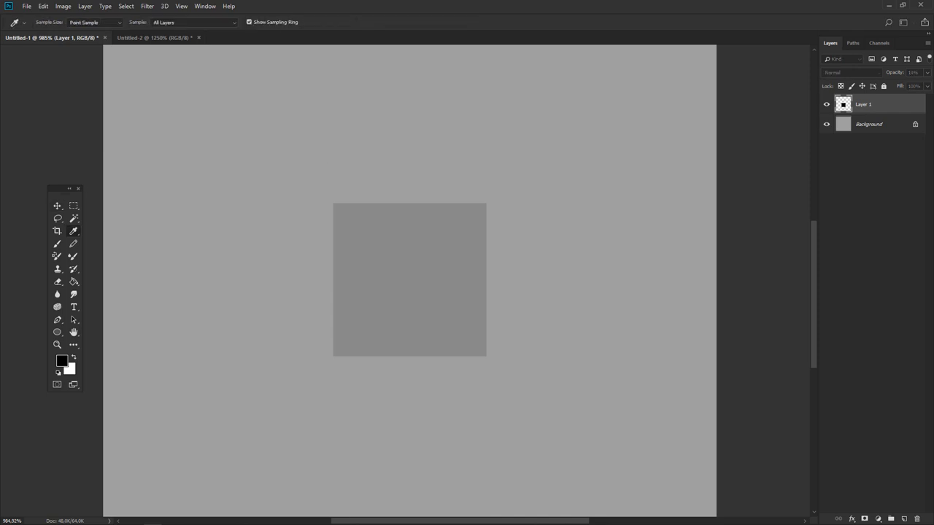
{"action": "key", "text": "ctrl+k"}
{"action": "left_click_drag", "start_coordinate": [457, 14], "coordinate": [442, 160]}
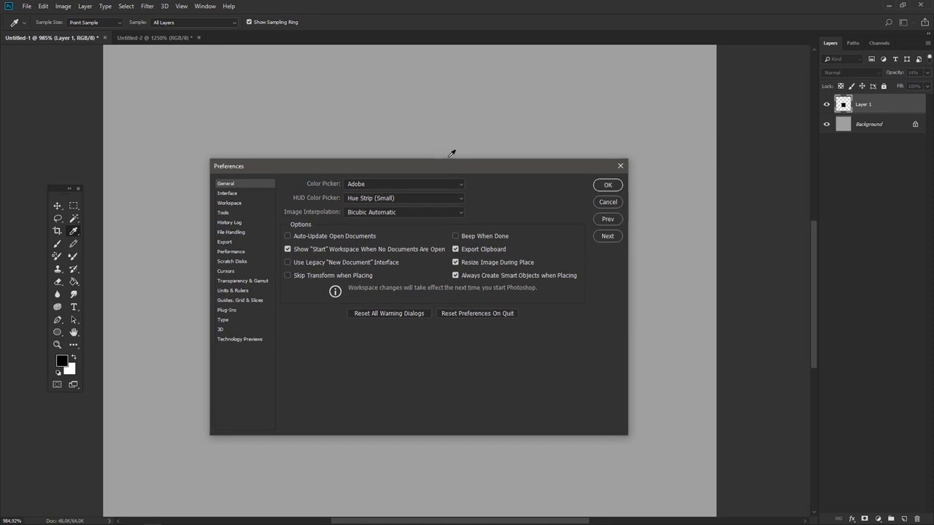
{"action": "left_click", "coordinate": [258, 300]}
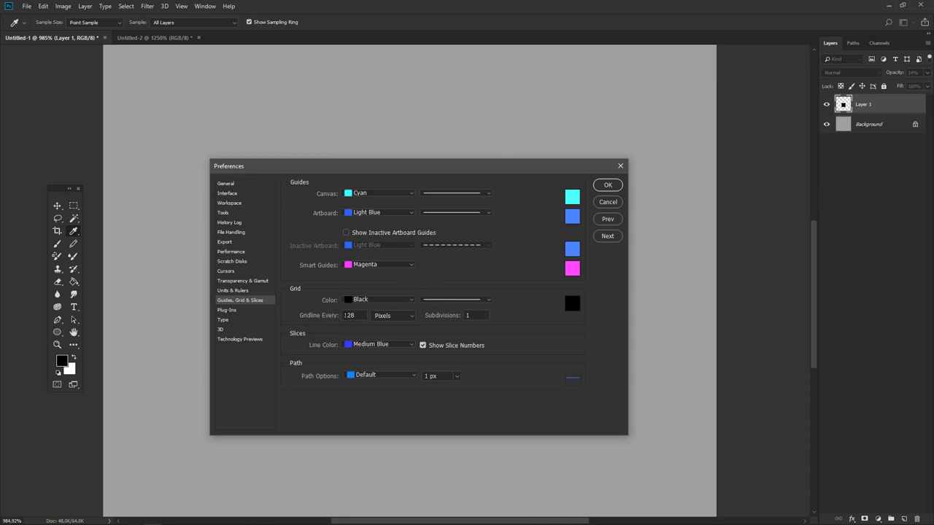
{"action": "left_click", "coordinate": [608, 185]}
{"action": "key", "text": "v"}
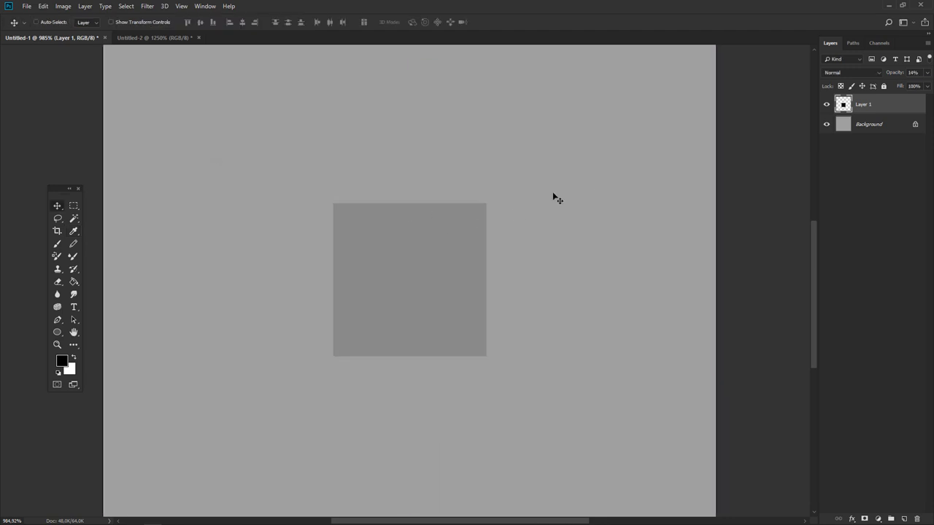
Step: Try extending the canvas with Crop and a gray fill, then undo it
{"action": "scroll", "coordinate": [423, 219], "scroll_direction": "down", "scroll_amount": 3}
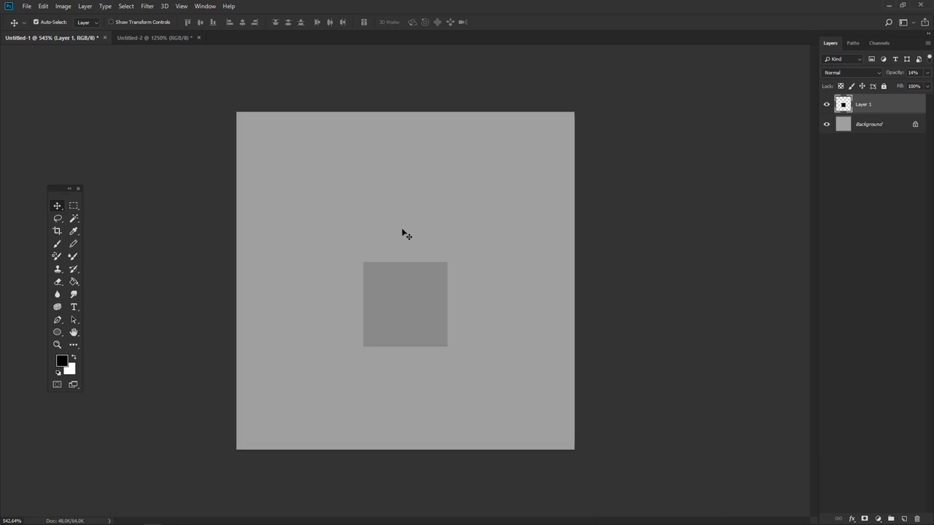
{"action": "key", "text": "ctrl"}
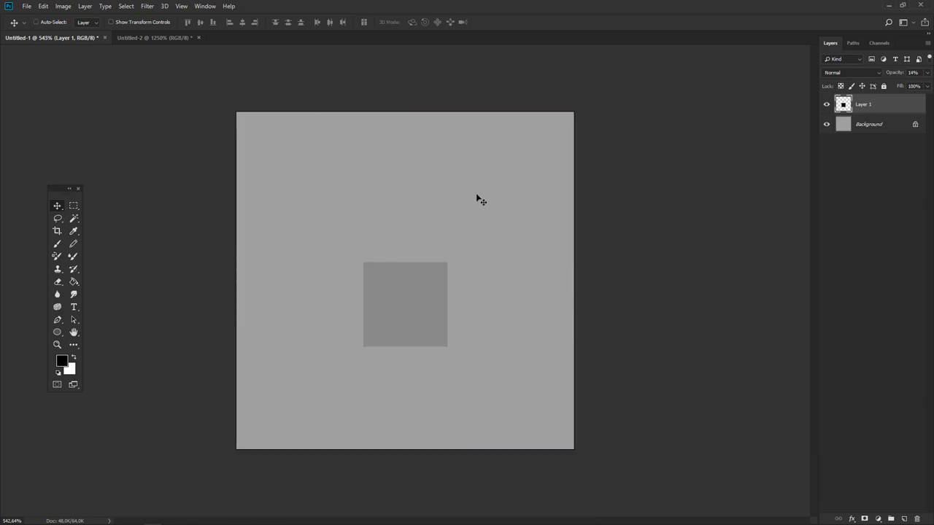
{"action": "key", "text": "c"}
{"action": "left_click_drag", "start_coordinate": [576, 452], "coordinate": [572, 288]}
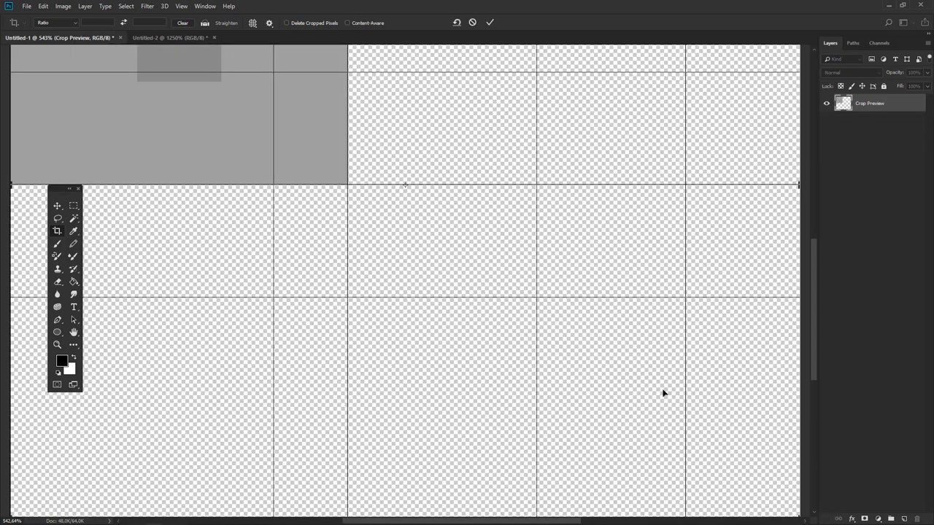
{"action": "key", "text": "g"}
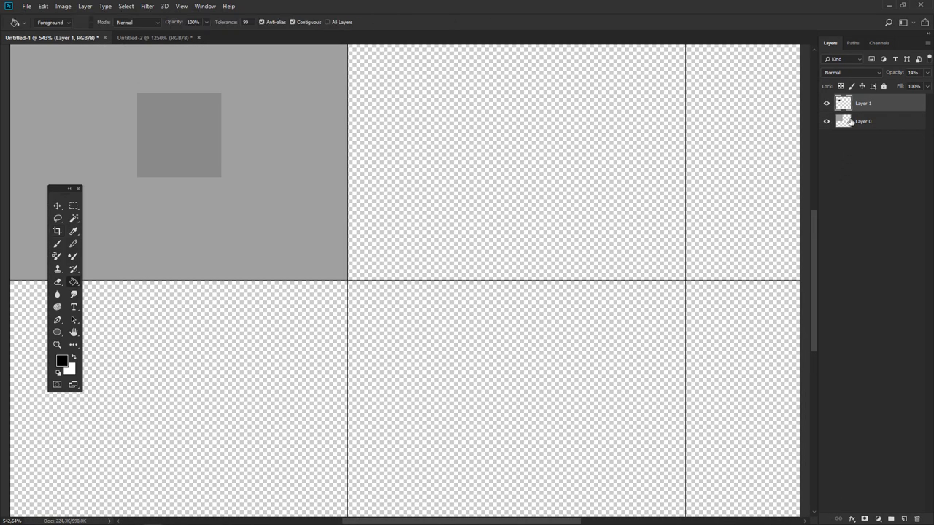
{"action": "left_click", "coordinate": [849, 121]}
{"action": "left_click", "coordinate": [291, 161], "text": "alt"}
{"action": "left_click", "coordinate": [451, 167]}
{"action": "scroll", "coordinate": [423, 241], "scroll_direction": "down", "scroll_amount": 5}
{"action": "scroll", "coordinate": [413, 221], "scroll_direction": "up", "scroll_amount": 3}
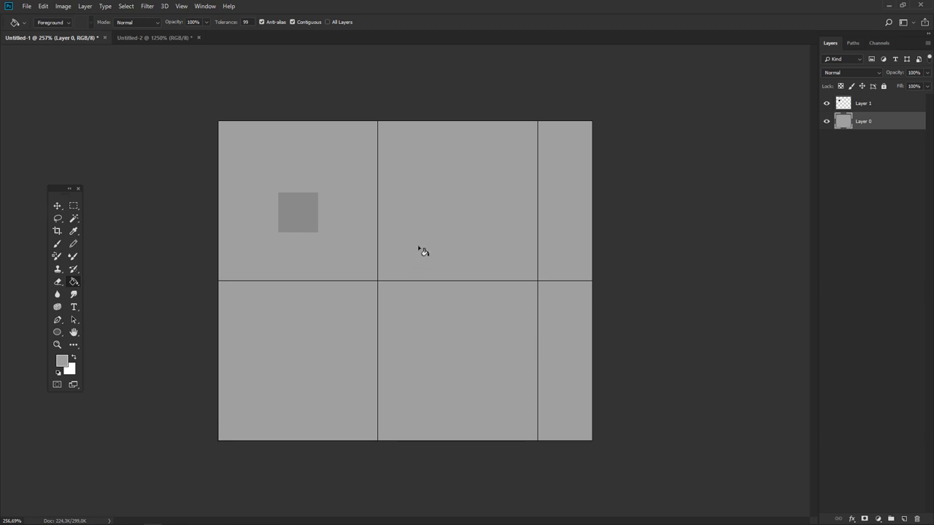
{"action": "key", "text": "ctrl+z"}
{"action": "key", "text": "ctrl+z"}
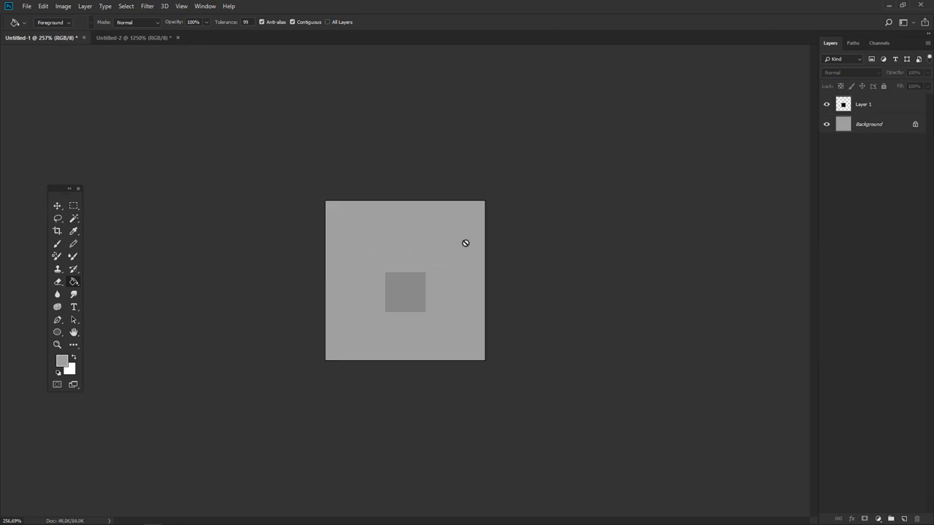
Step: Set the grid spacing to 32 in Guides, Grid & Slices preferences
{"action": "key", "text": "i"}
{"action": "key", "text": "ctrl+k"}
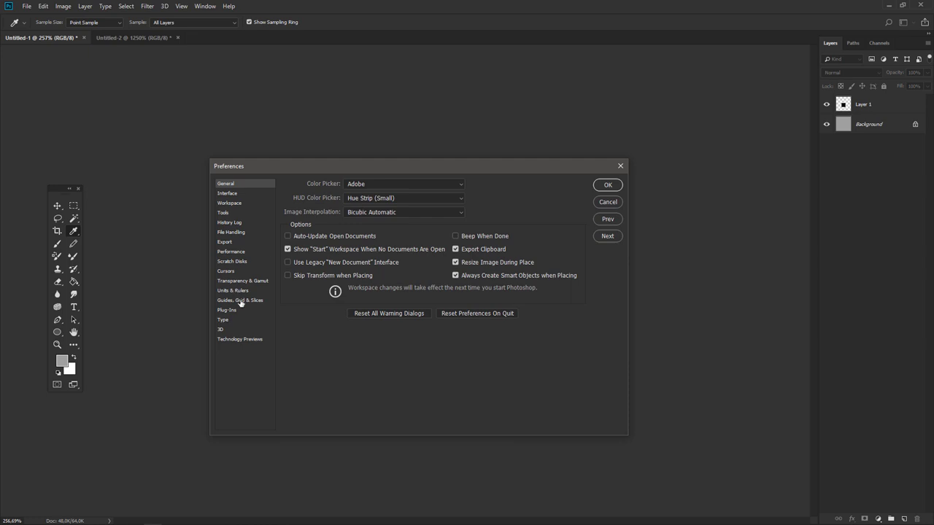
{"action": "left_click", "coordinate": [239, 300]}
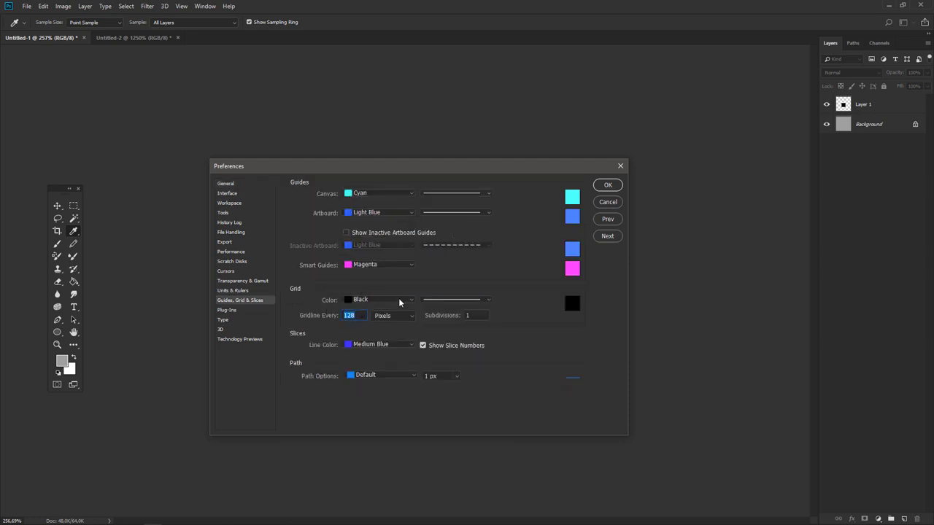
{"action": "type", "text": "32"}
{"action": "left_click", "coordinate": [605, 186]}
{"action": "key", "text": "g"}
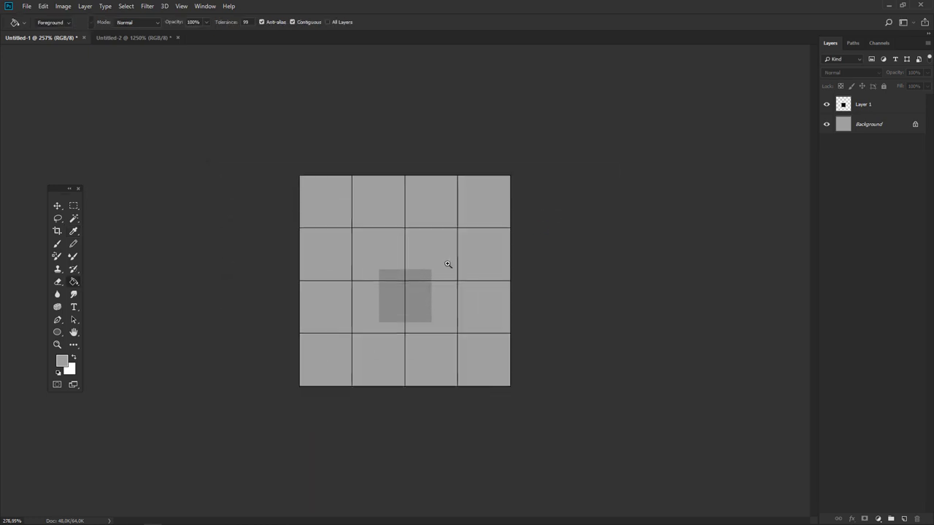
{"action": "scroll", "coordinate": [458, 264], "scroll_direction": "up", "scroll_amount": 5, "text": "alt"}
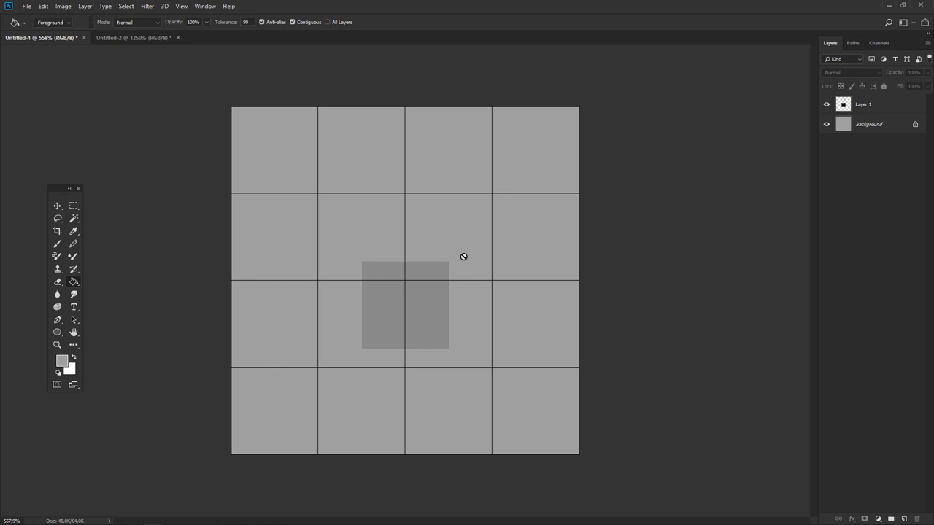
Step: Set gridlines every 128 pixels with 4 subdivisions
{"action": "key", "text": "i"}
{"action": "key", "text": "ctrl+k"}
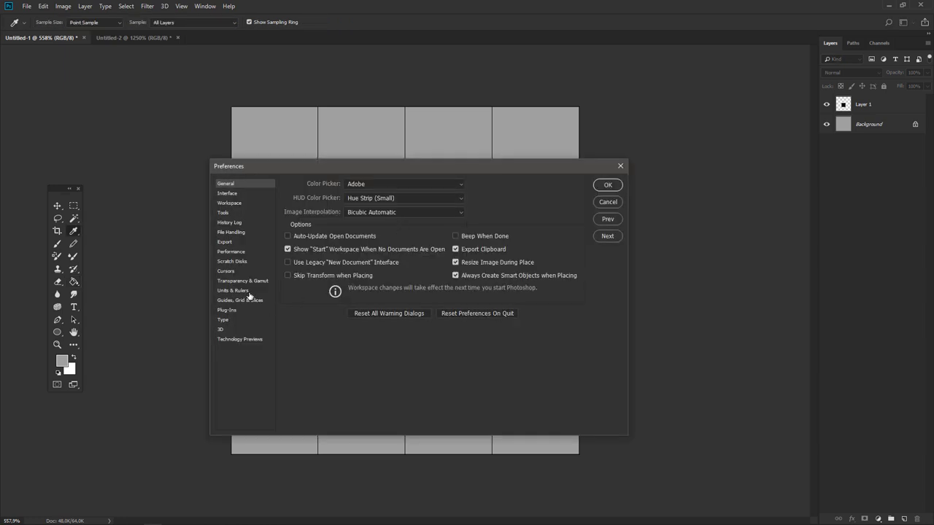
{"action": "left_click", "coordinate": [253, 310]}
{"action": "double_click", "coordinate": [347, 315]}
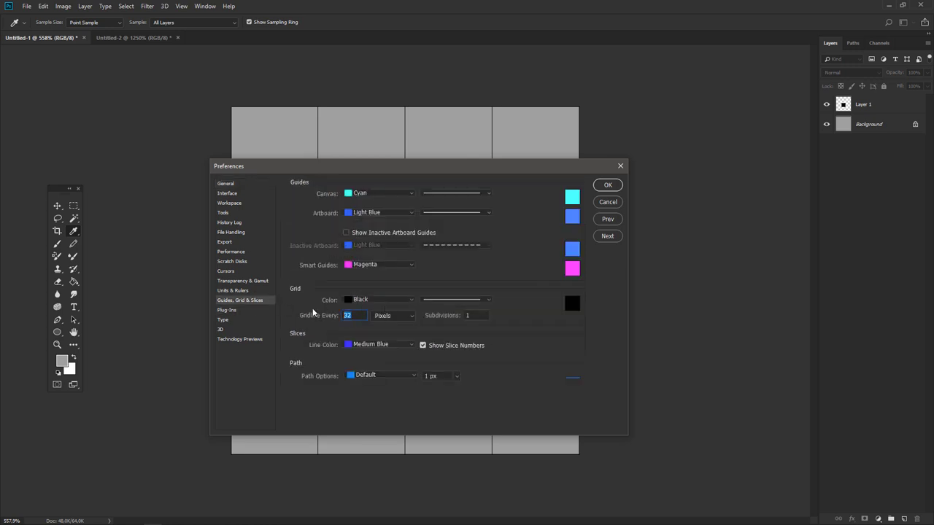
{"action": "type", "text": "128"}
{"action": "key", "text": "Tab"}
{"action": "type", "text": "2"}
{"action": "left_click_drag", "start_coordinate": [343, 167], "coordinate": [627, 159]}
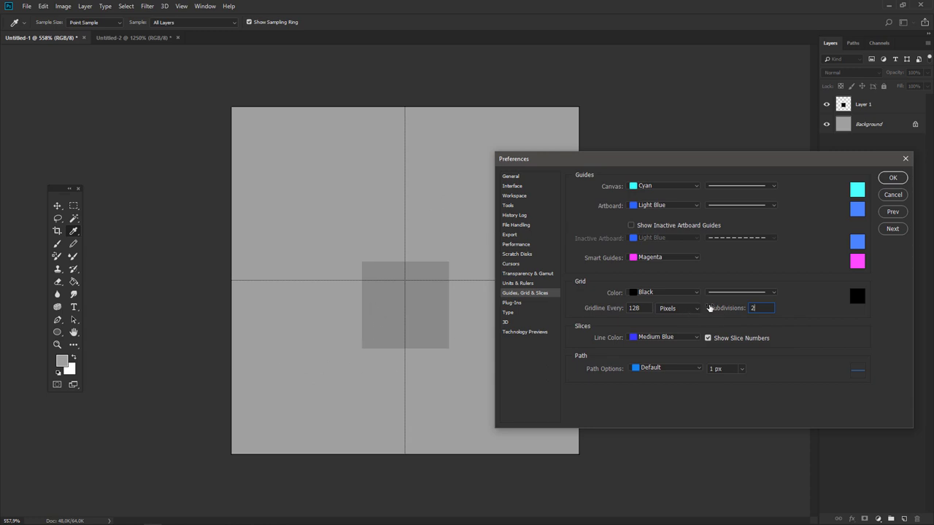
{"action": "left_click_drag", "start_coordinate": [719, 307], "coordinate": [723, 307]}
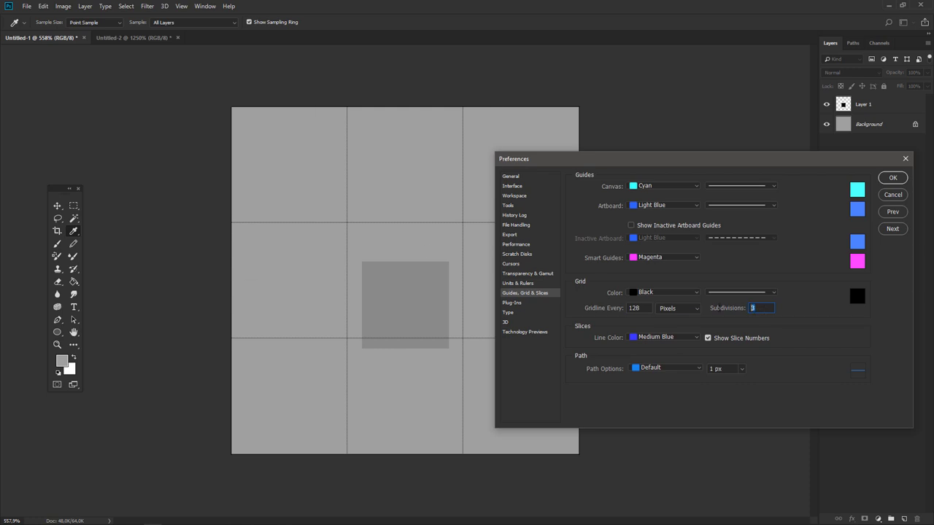
{"action": "left_click_drag", "start_coordinate": [718, 308], "coordinate": [723, 308]}
Step: Confirm the grid settings, then move and delete the square's Layer 1
{"action": "left_click", "coordinate": [891, 178]}
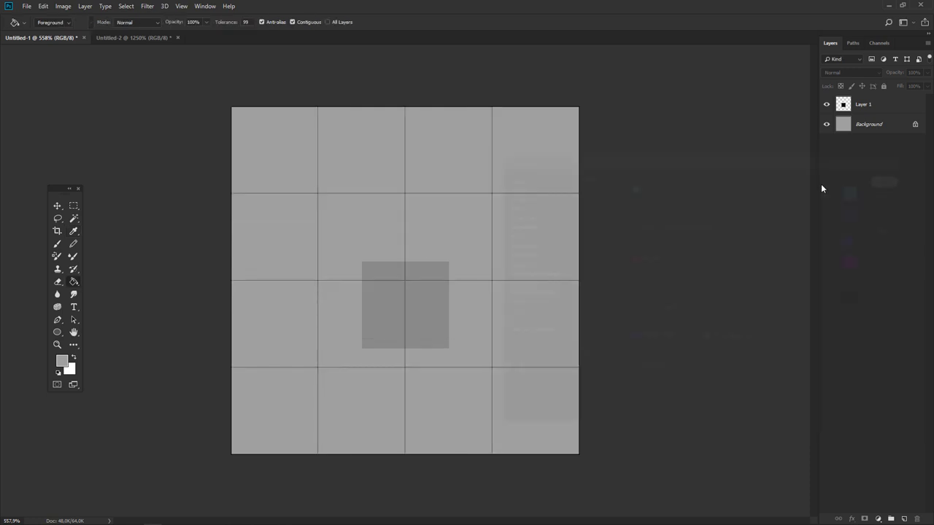
{"action": "left_click", "coordinate": [871, 103]}
{"action": "key", "text": "v"}
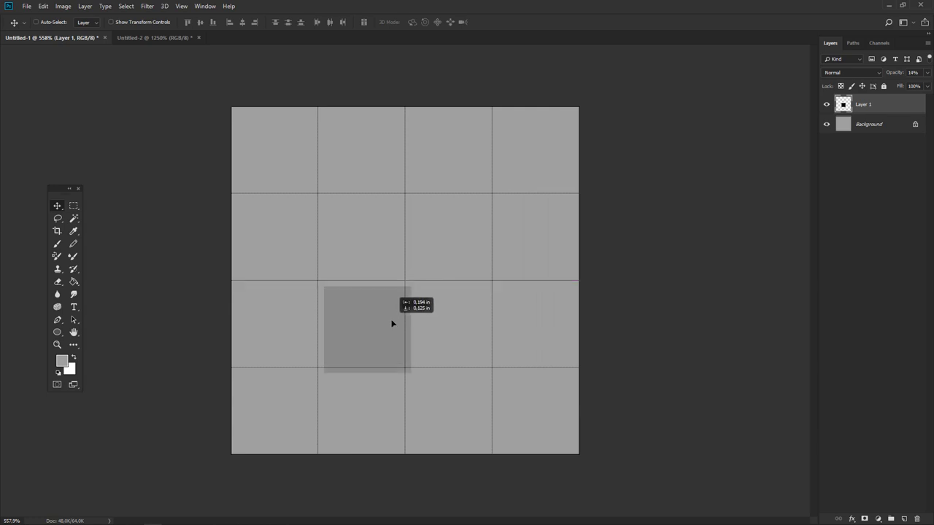
{"action": "mouse_move", "coordinate": [431, 300]}
{"action": "left_mouse_down"}
{"action": "mouse_move", "coordinate": [387, 319]}
{"action": "mouse_move", "coordinate": [388, 229]}
{"action": "mouse_move", "coordinate": [464, 227]}
{"action": "left_mouse_up"}
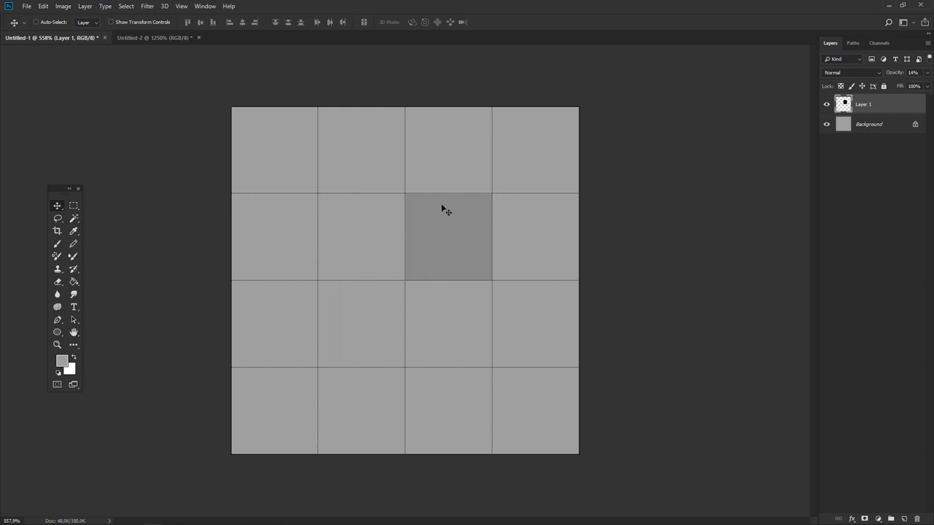
{"action": "key", "text": "Delete"}
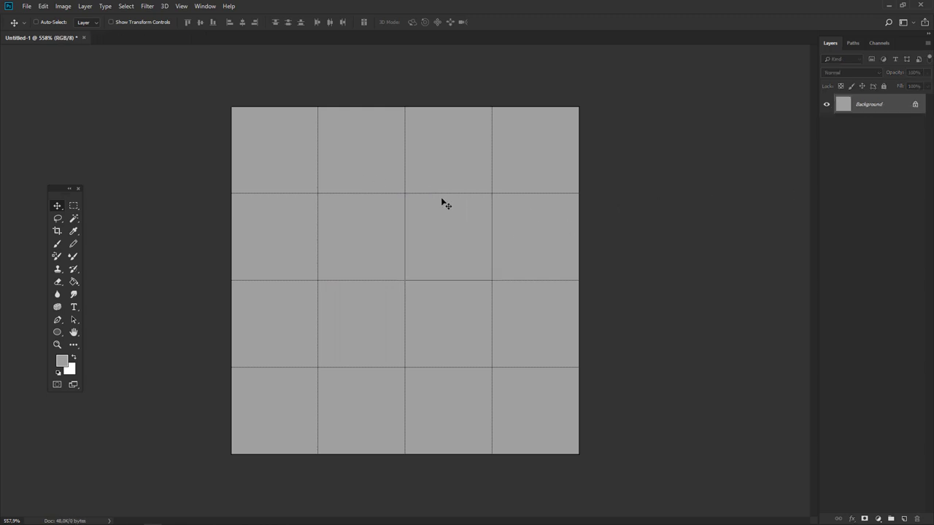
Step: Create a new empty Layer 1 and pick the pencil for drawing
{"action": "key", "text": "ctrl"}
{"action": "key", "text": "ctrl"}
{"action": "key", "text": "ctrl+shift+n"}
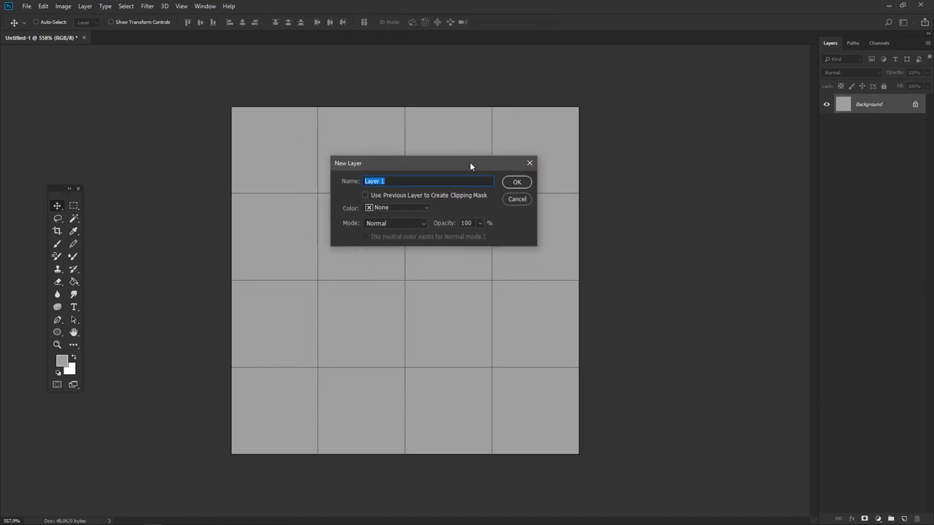
{"action": "left_click", "coordinate": [511, 188]}
{"action": "key", "text": "b"}
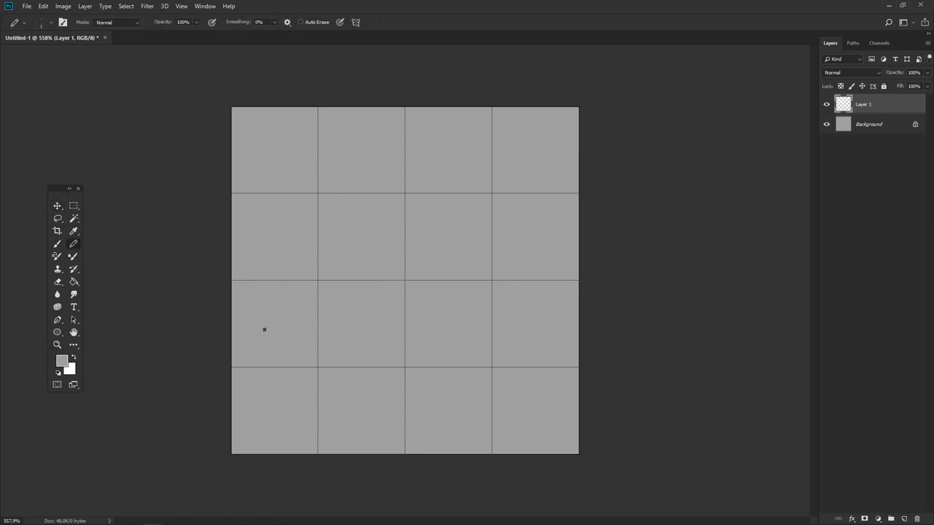
{"action": "key", "text": "x"}
{"action": "key", "text": "x"}
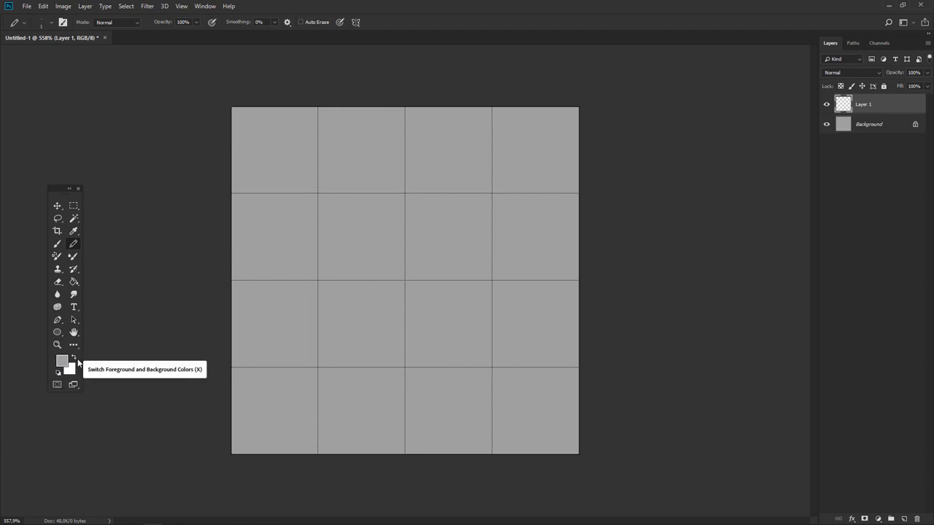
Step: Set black as the drawing colour and zoom into the grid near the canvas middle
{"action": "key", "text": "d"}
{"action": "key", "text": "x"}
{"action": "key", "text": "x"}
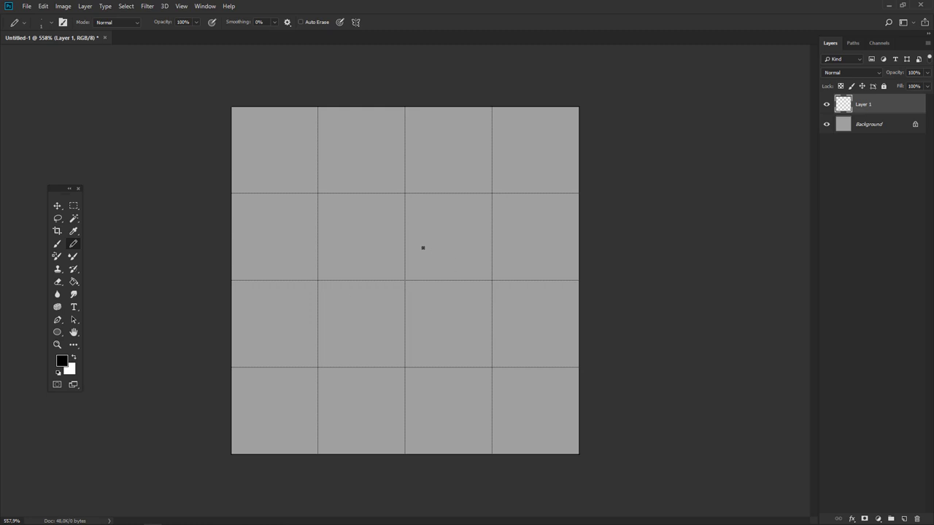
{"action": "scroll", "coordinate": [415, 238], "scroll_direction": "up", "scroll_amount": 1}
{"action": "scroll", "coordinate": [420, 229], "scroll_direction": "up", "scroll_amount": 3}
{"action": "scroll", "coordinate": [435, 248], "scroll_direction": "up", "scroll_amount": 2}
{"action": "left_click_drag", "start_coordinate": [440, 267], "coordinate": [356, 293]}
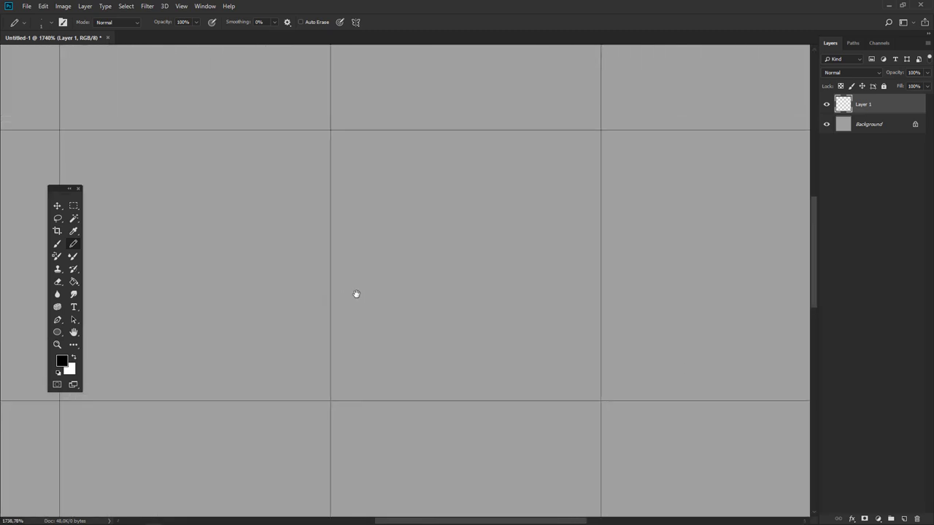
{"action": "scroll", "coordinate": [460, 275], "scroll_direction": "up", "scroll_amount": 2}
{"action": "scroll", "coordinate": [464, 272], "scroll_direction": "up", "scroll_amount": 1}
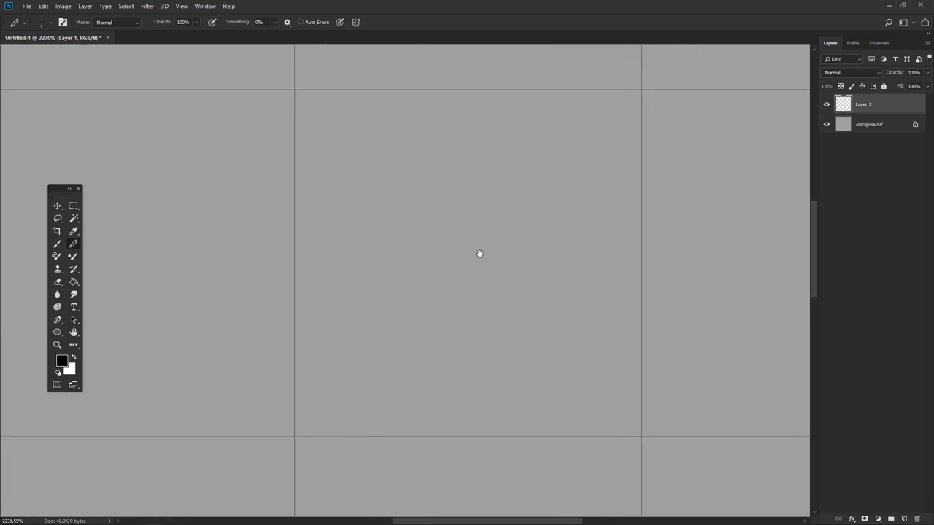
{"action": "left_click_drag", "start_coordinate": [479, 254], "coordinate": [407, 265]}
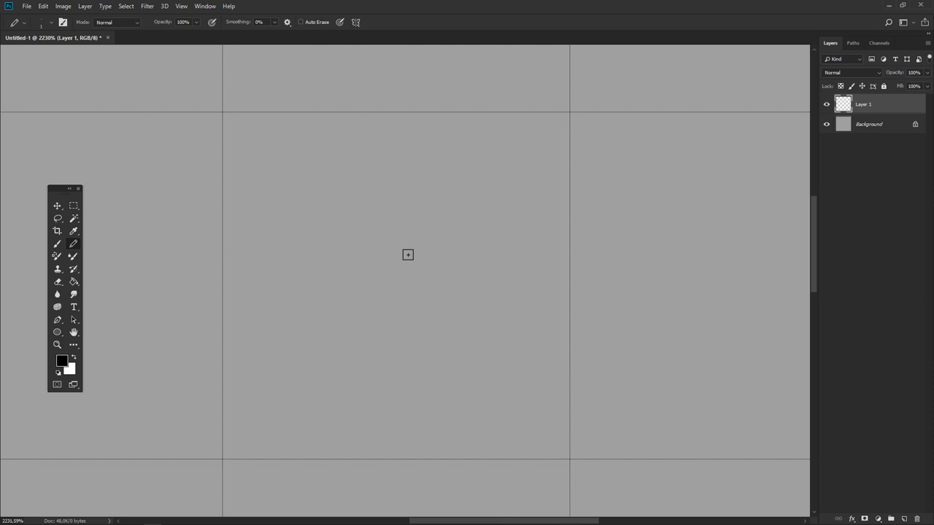
Step: Draw the square's four sides with the pencil, corner to corner
{"action": "left_click", "coordinate": [347, 182]}
{"action": "left_click", "coordinate": [348, 270], "text": "shift"}
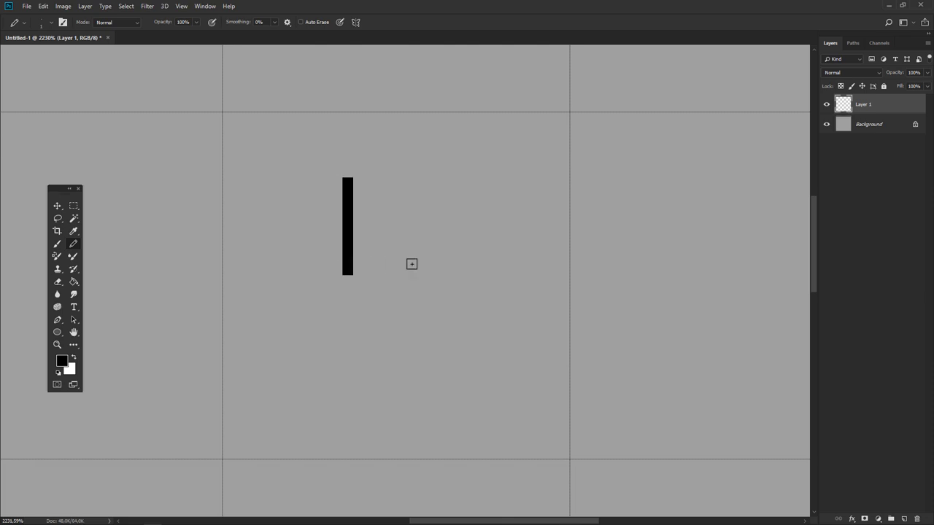
{"action": "left_click", "coordinate": [452, 271], "text": "shift"}
{"action": "left_click", "coordinate": [457, 174], "text": "shift"}
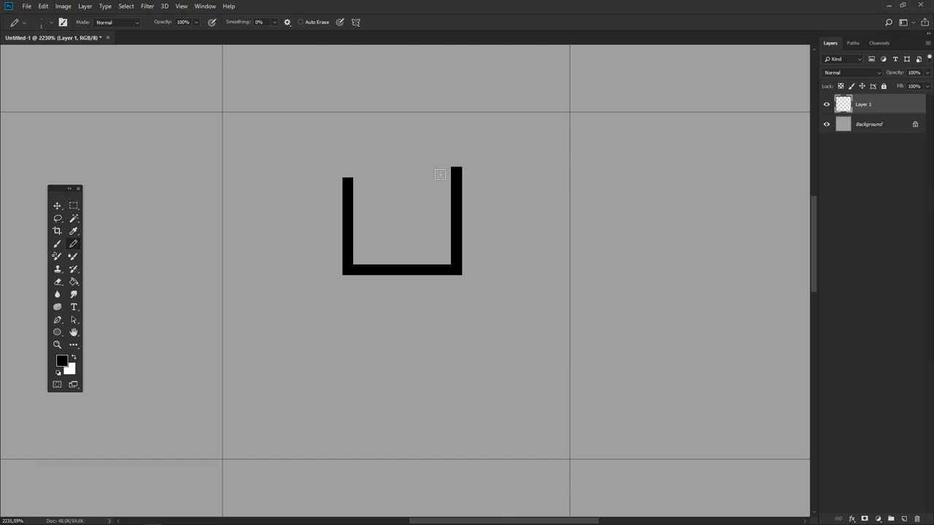
{"action": "left_click", "coordinate": [348, 170], "text": "shift"}
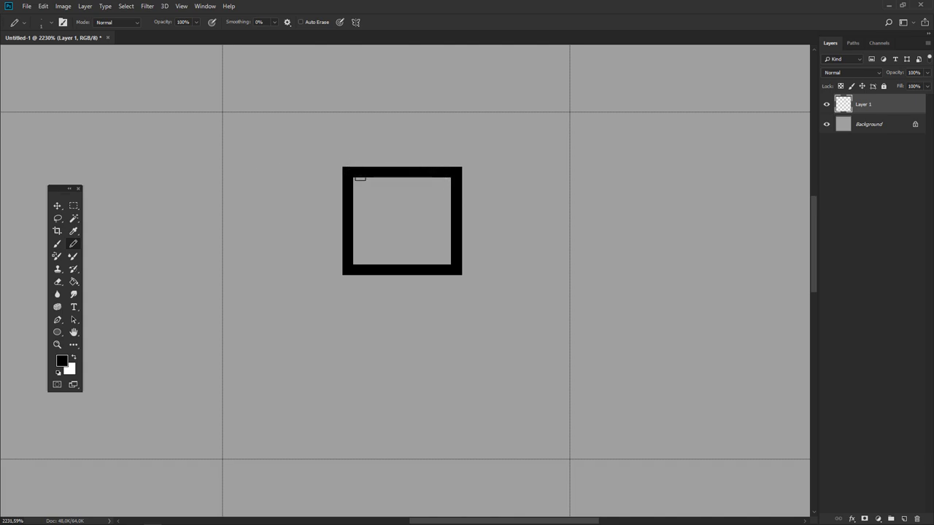
Step: Set the Eraser to Pencil mode after undoing a soft-brush trial stroke
{"action": "key", "text": "e"}
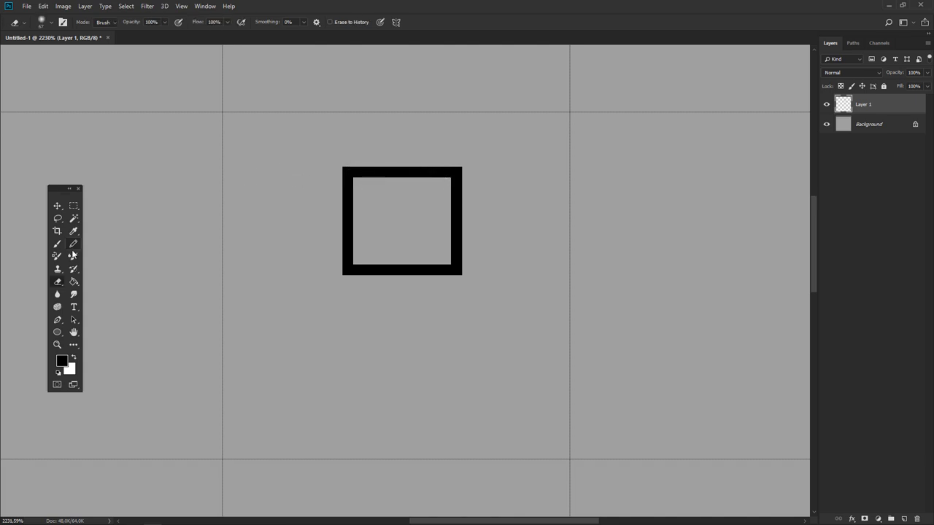
{"action": "left_click", "coordinate": [105, 22]}
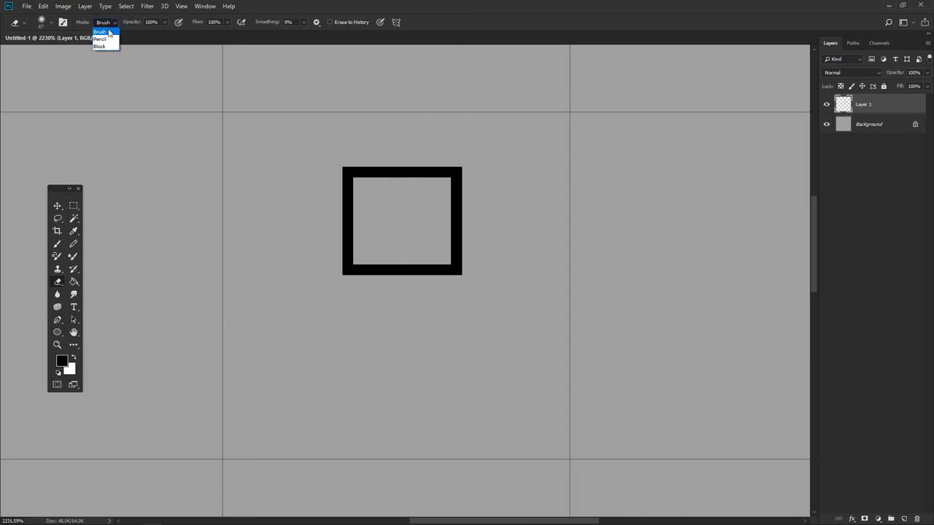
{"action": "key", "text": "Escape"}
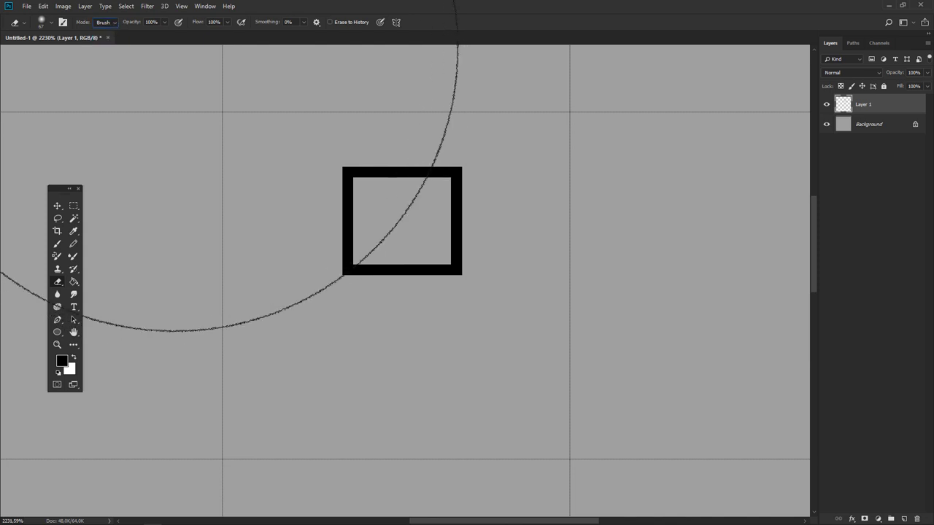
{"action": "left_click_drag", "start_coordinate": [682, 229], "coordinate": [548, 206]}
{"action": "key", "text": "ctrl+z"}
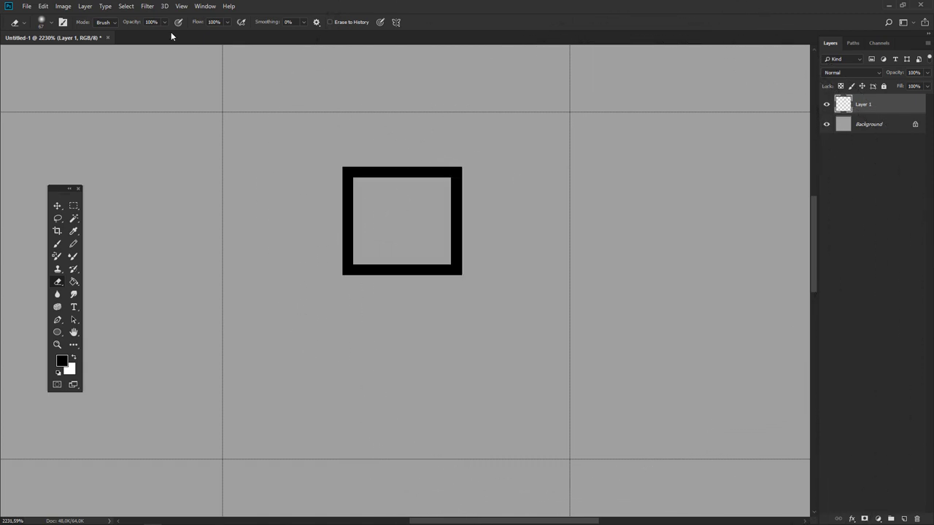
{"action": "left_click", "coordinate": [104, 22]}
{"action": "left_click", "coordinate": [104, 39]}
Step: Shrink the eraser to 1 px and undo a test erase
{"action": "right_click", "coordinate": [563, 407]}
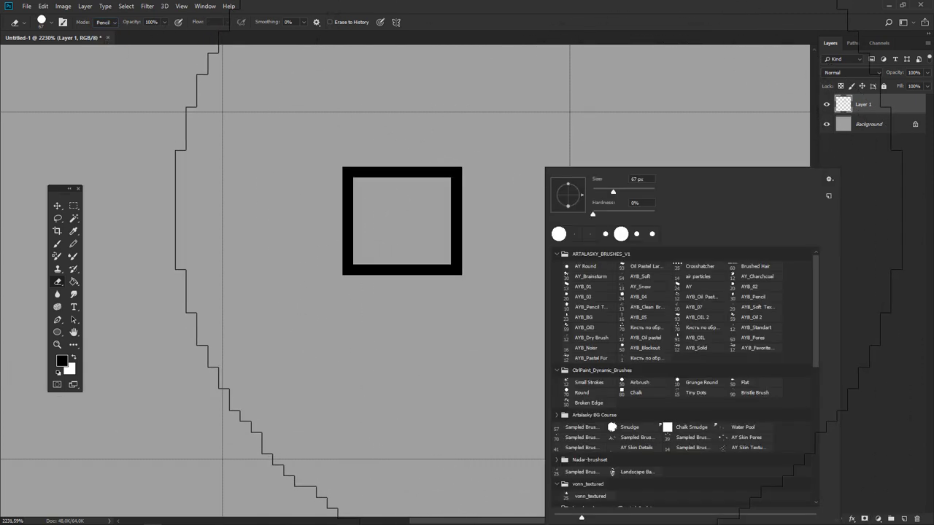
{"action": "left_click_drag", "start_coordinate": [602, 194], "coordinate": [583, 196]}
{"action": "left_click_drag", "start_coordinate": [435, 270], "coordinate": [403, 270]}
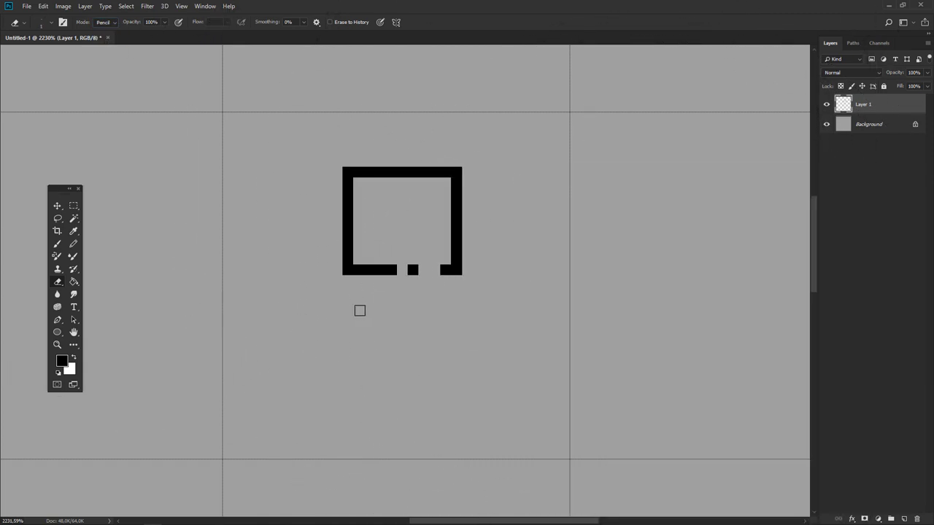
{"action": "left_click", "coordinate": [369, 270]}
{"action": "key", "text": "ctrl+z"}
{"action": "key", "text": "ctrl+z"}
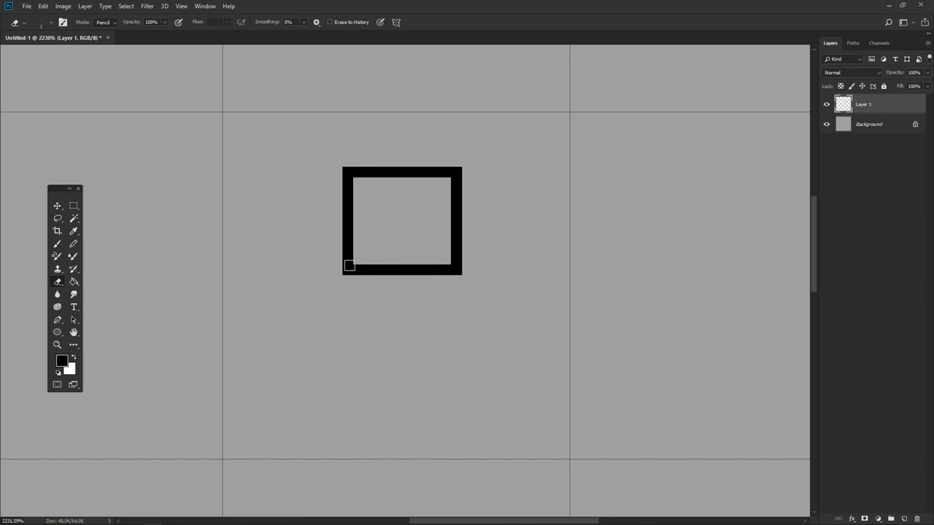
Step: Erase the four corner pixels of the square outline
{"action": "left_click", "coordinate": [348, 269]}
{"action": "left_click", "coordinate": [348, 172]}
{"action": "left_click", "coordinate": [456, 172]}
{"action": "left_click", "coordinate": [456, 269]}
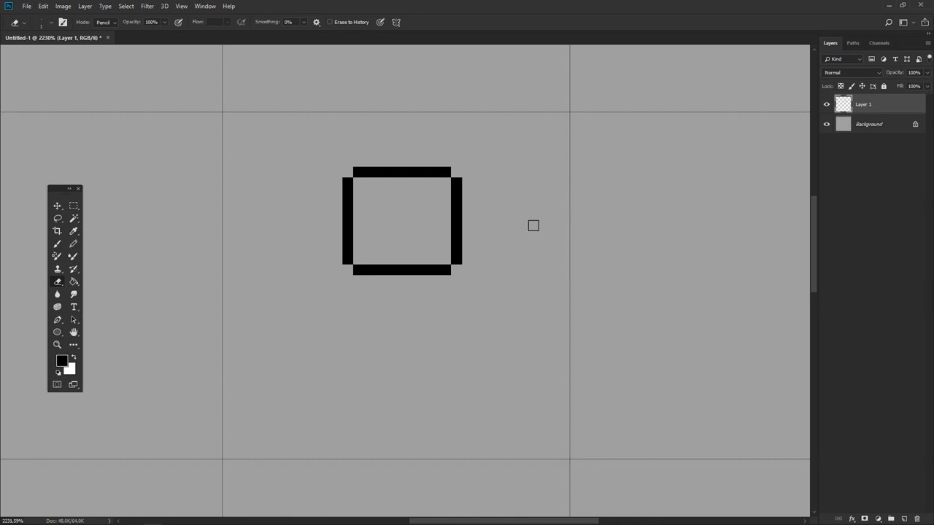
Step: Draw a lower rectangle outline beneath the rounded square with the Pencil
{"action": "key", "text": "b"}
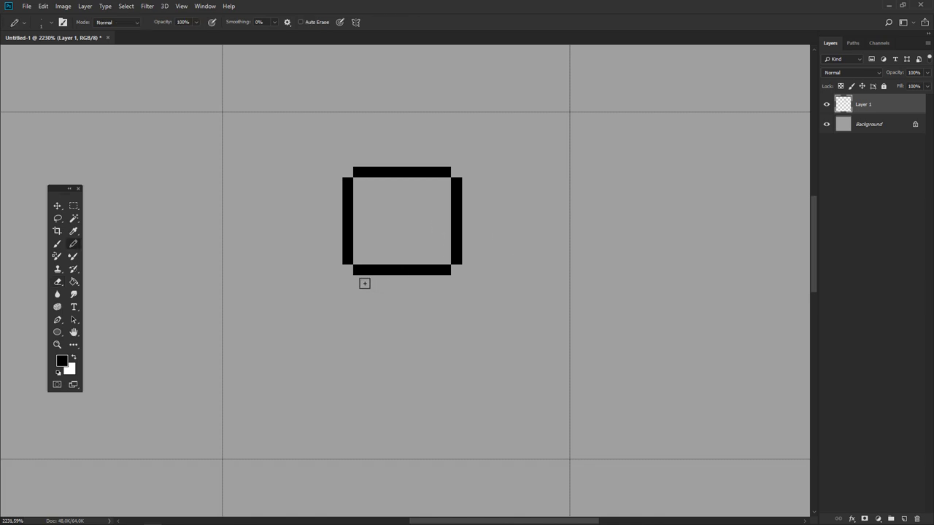
{"action": "left_click", "coordinate": [369, 280]}
{"action": "key", "text": "ctrl+z"}
{"action": "left_click", "coordinate": [358, 280]}
{"action": "left_click", "coordinate": [359, 291]}
{"action": "left_click_drag", "start_coordinate": [442, 283], "coordinate": [441, 291]}
{"action": "left_click_drag", "start_coordinate": [357, 304], "coordinate": [441, 311]}
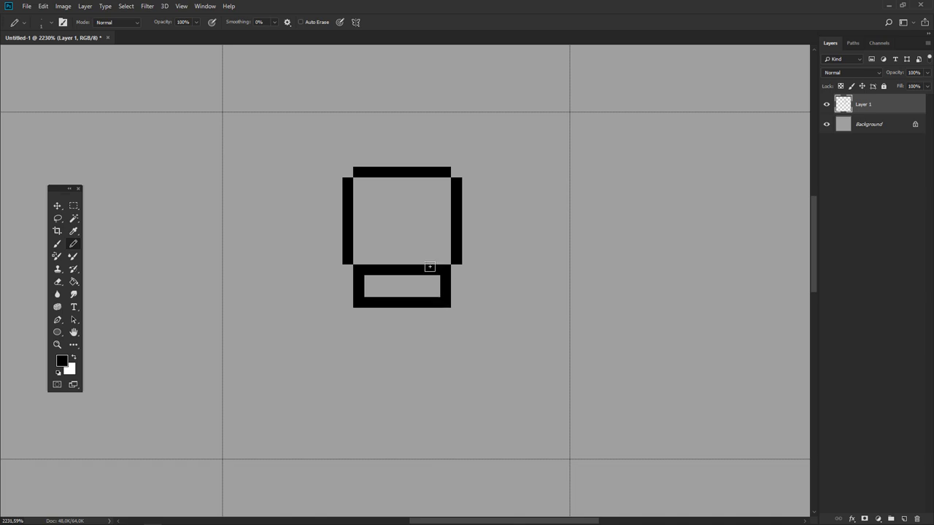
Step: Erase the lower rectangle's bottom corners and add left and right foot pixels
{"action": "key", "text": "e"}
{"action": "left_click", "coordinate": [358, 304]}
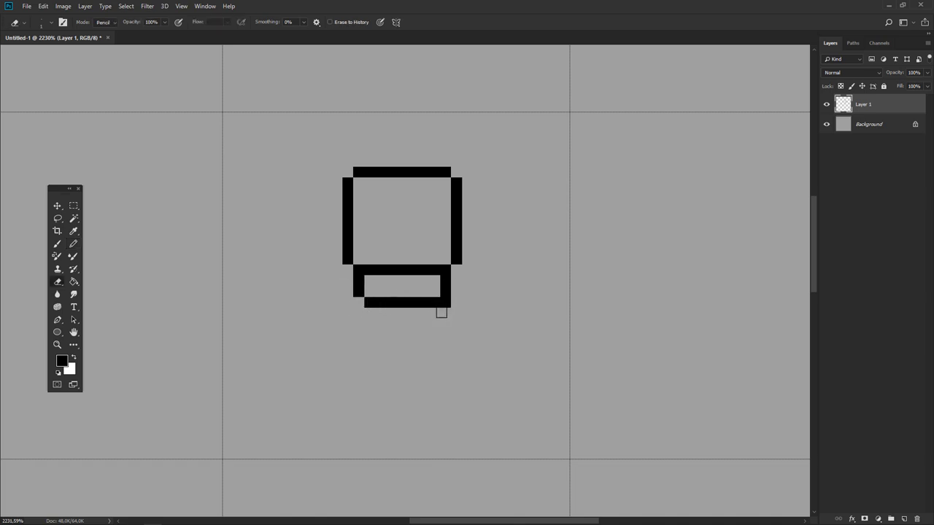
{"action": "left_click", "coordinate": [445, 302]}
{"action": "key", "text": "b"}
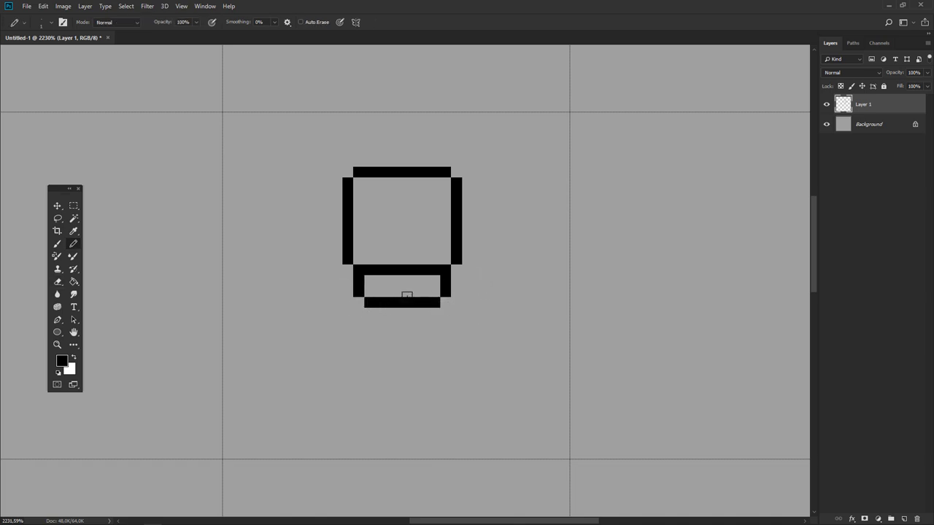
{"action": "left_click", "coordinate": [358, 313]}
{"action": "key", "text": "ctrl+z"}
{"action": "left_click", "coordinate": [369, 313]}
{"action": "left_click", "coordinate": [435, 313]}
Step: Add left and right arm blocks beside the robot's lower body
{"action": "scroll", "coordinate": [446, 271], "scroll_direction": "down", "scroll_amount": 3}
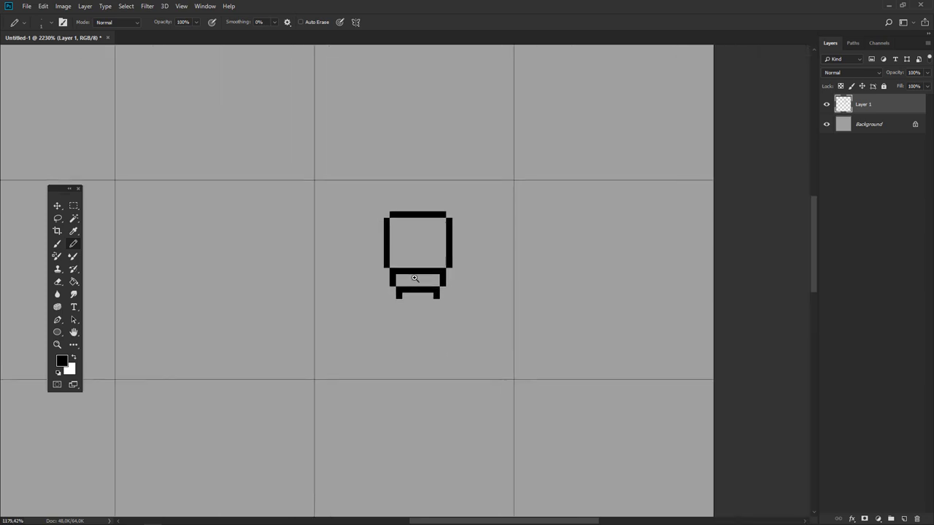
{"action": "scroll", "coordinate": [416, 277], "scroll_direction": "up", "scroll_amount": 1}
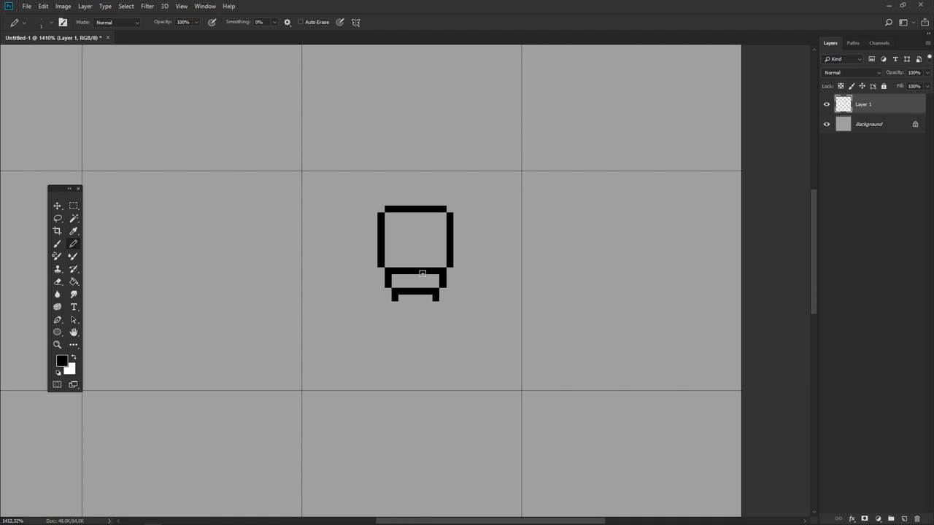
{"action": "scroll", "coordinate": [422, 273], "scroll_direction": "up", "scroll_amount": 2}
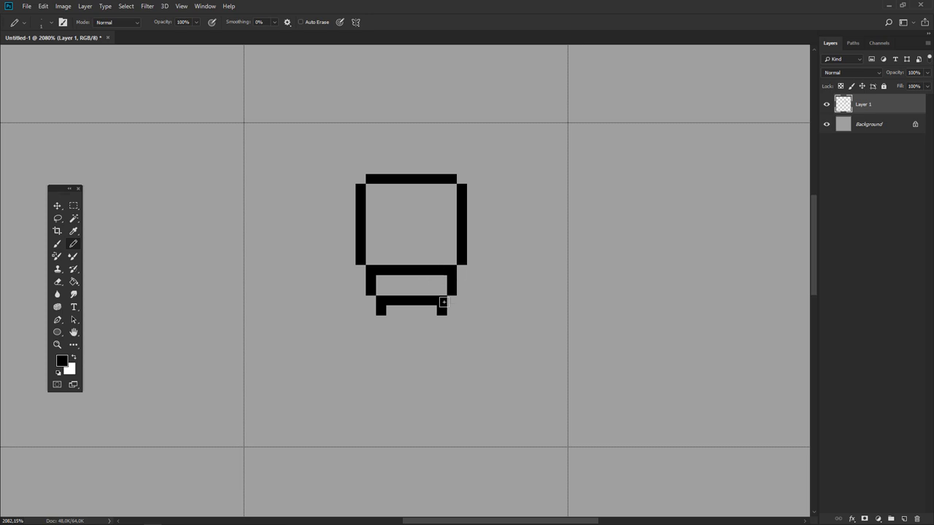
{"action": "left_click_drag", "start_coordinate": [350, 280], "coordinate": [350, 290]}
{"action": "left_click", "coordinate": [472, 270]}
{"action": "key", "text": "ctrl+z"}
{"action": "left_click_drag", "start_coordinate": [473, 282], "coordinate": [476, 290]}
{"action": "scroll", "coordinate": [467, 285], "scroll_direction": "down", "scroll_amount": 5}
{"action": "scroll", "coordinate": [438, 274], "scroll_direction": "up", "scroll_amount": 2}
{"action": "scroll", "coordinate": [408, 270], "scroll_direction": "up", "scroll_amount": 3}
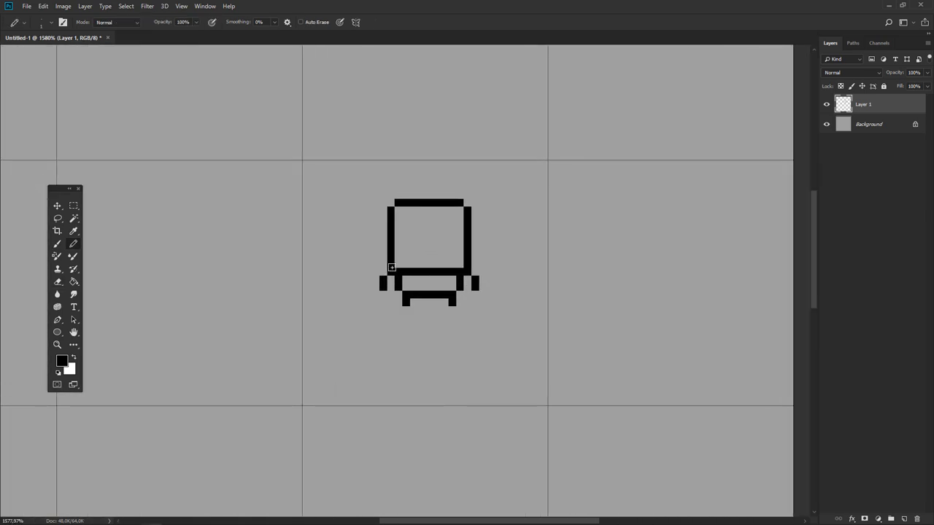
Step: Duplicate the whole pixel robot to the canvas's upper left
{"action": "key", "text": "m"}
{"action": "left_click_drag", "start_coordinate": [364, 183], "coordinate": [524, 344]}
{"action": "left_click_drag", "start_coordinate": [427, 270], "coordinate": [159, 148]}
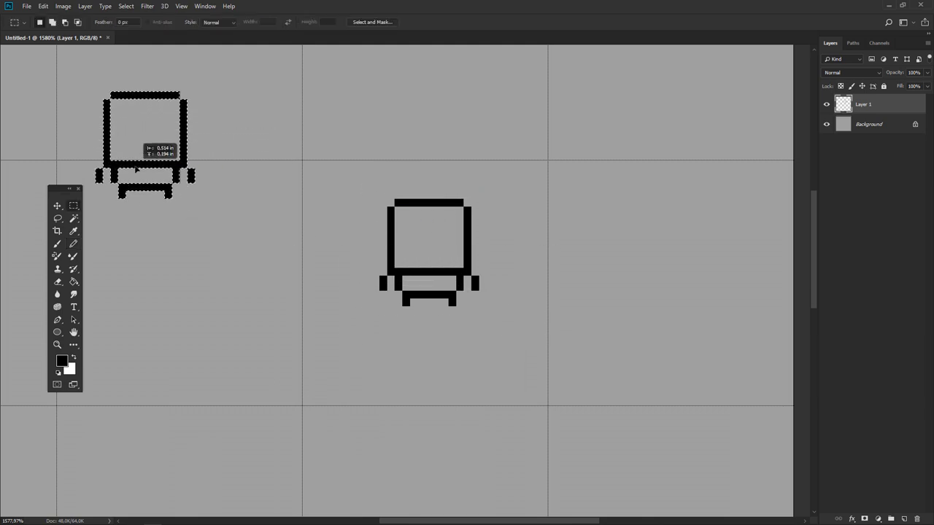
{"action": "key", "text": "ctrl+d"}
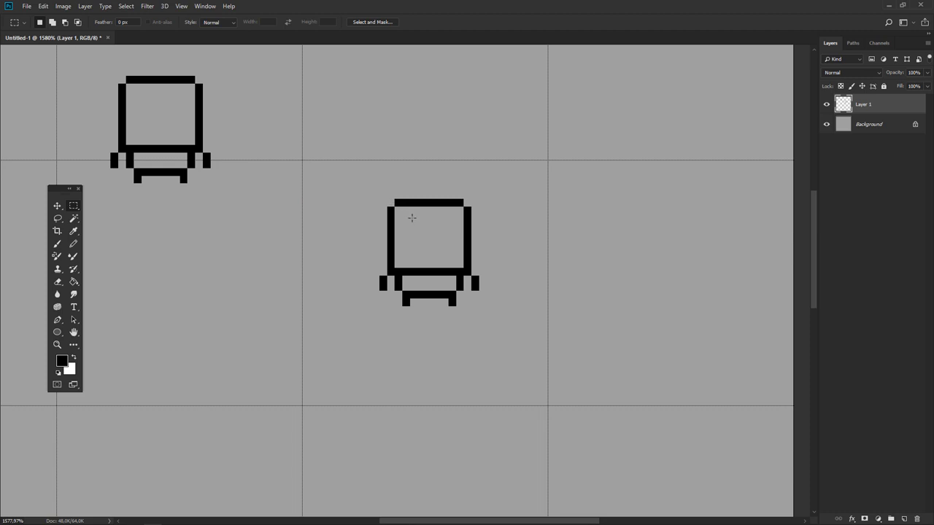
Step: Copy the robot's square head below it to make a two-box figure
{"action": "left_click_drag", "start_coordinate": [382, 284], "coordinate": [511, 328]}
{"action": "key", "text": "ctrl+d"}
{"action": "mouse_move", "coordinate": [380, 193]}
{"action": "left_mouse_down"}
{"action": "mouse_move", "coordinate": [479, 275]}
{"action": "mouse_move", "coordinate": [326, 330]}
{"action": "left_mouse_up"}
{"action": "key", "text": "ctrl+d"}
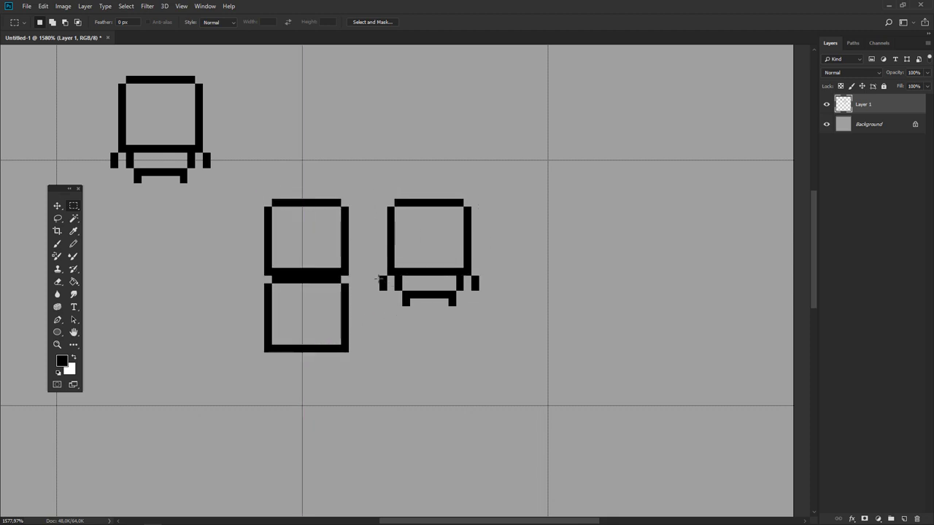
Step: Lower the original robot's base and feet, raise its small bars, and draw a vertical post
{"action": "left_click_drag", "start_coordinate": [372, 275], "coordinate": [511, 322]}
{"action": "left_click_drag", "start_coordinate": [465, 302], "coordinate": [464, 345]}
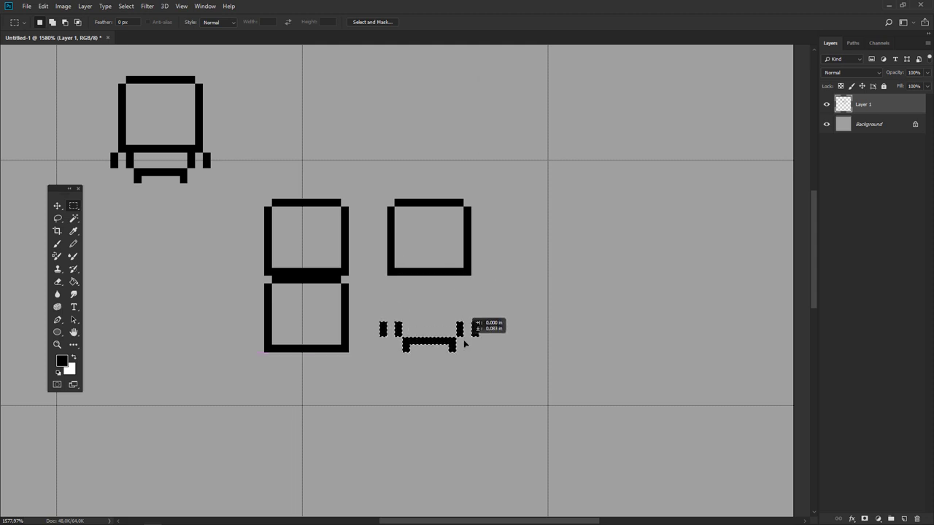
{"action": "left_click_drag", "start_coordinate": [364, 306], "coordinate": [486, 339]}
{"action": "left_click_drag", "start_coordinate": [486, 331], "coordinate": [486, 316]}
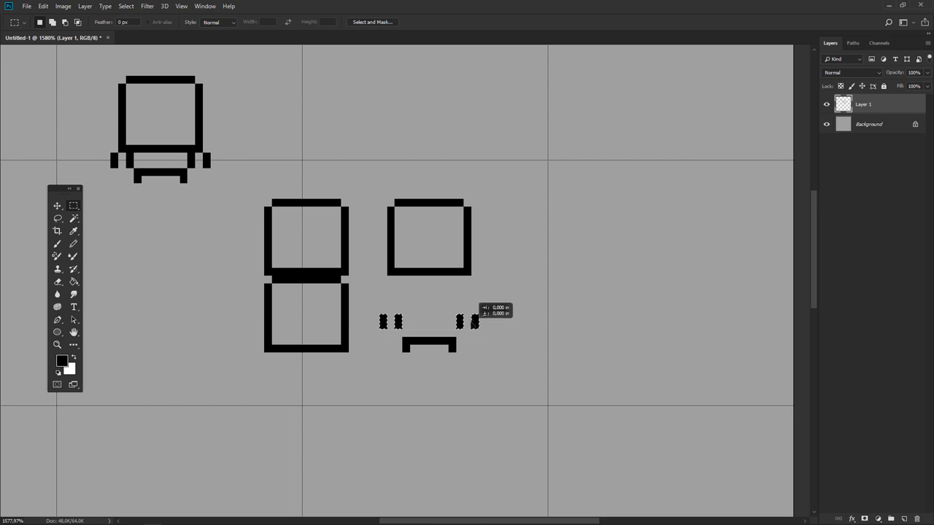
{"action": "key", "text": "b"}
{"action": "left_click_drag", "start_coordinate": [398, 277], "coordinate": [398, 305]}
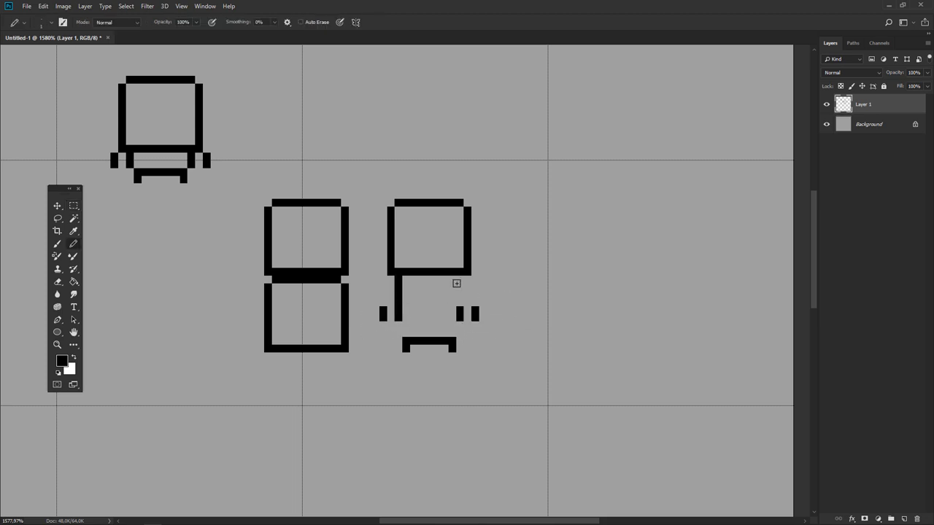
Step: Draw a second vertical line from the box and join the left leg to the bottom bar
{"action": "left_click_drag", "start_coordinate": [460, 277], "coordinate": [460, 315]}
{"action": "mouse_move", "coordinate": [406, 324]}
{"action": "left_mouse_down"}
{"action": "mouse_move", "coordinate": [406, 337]}
{"action": "mouse_move", "coordinate": [444, 341]}
{"action": "mouse_move", "coordinate": [452, 317]}
{"action": "mouse_move", "coordinate": [420, 343]}
{"action": "mouse_move", "coordinate": [442, 342]}
{"action": "mouse_move", "coordinate": [414, 321]}
{"action": "mouse_move", "coordinate": [443, 338]}
{"action": "left_mouse_up"}
{"action": "key", "text": "e"}
{"action": "key", "text": "b"}
{"action": "key", "text": "w"}
{"action": "key", "text": "e"}
{"action": "key", "text": "b"}
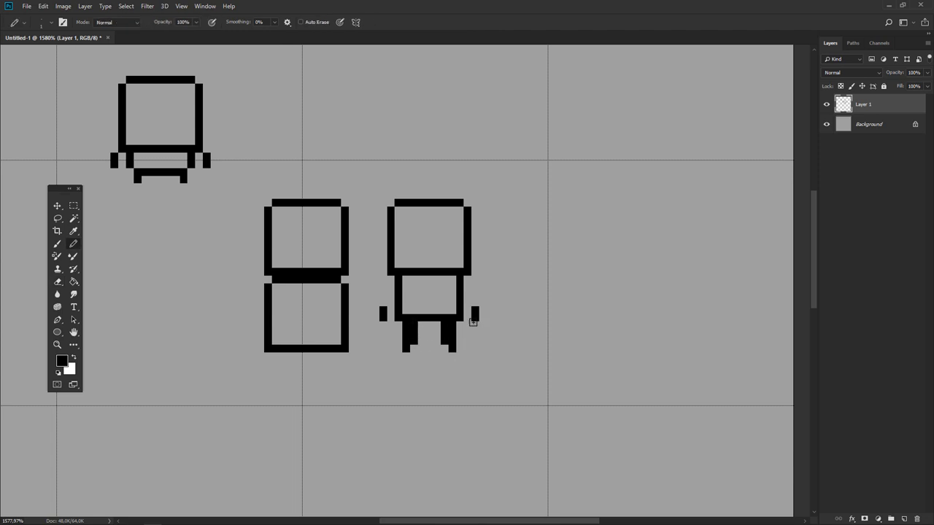
Step: Extend both arms up along the body and lengthen the left leg
{"action": "left_click_drag", "start_coordinate": [383, 303], "coordinate": [390, 290]}
{"action": "left_click_drag", "start_coordinate": [467, 287], "coordinate": [475, 305]}
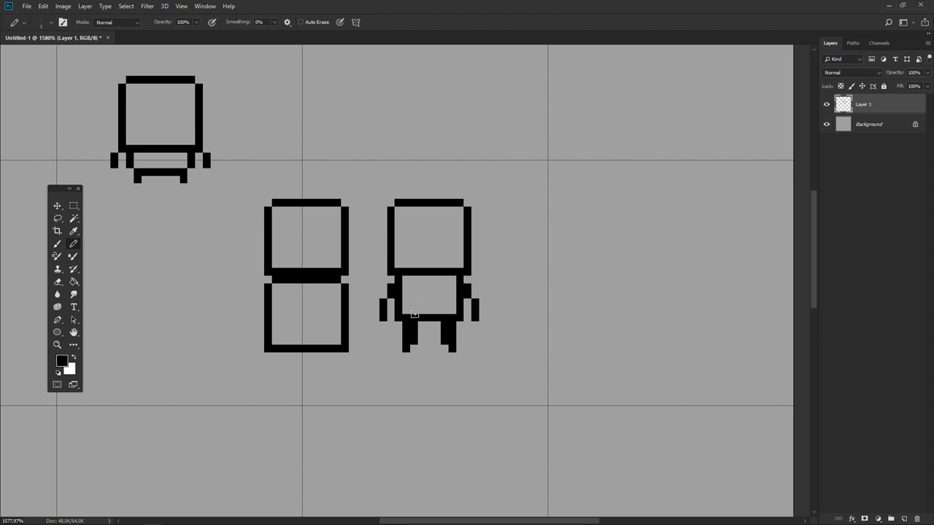
{"action": "mouse_move", "coordinate": [415, 315]}
{"action": "left_mouse_down"}
{"action": "mouse_move", "coordinate": [399, 352]}
{"action": "mouse_move", "coordinate": [405, 323]}
{"action": "left_mouse_up"}
{"action": "key", "text": "e"}
{"action": "key", "text": "b"}
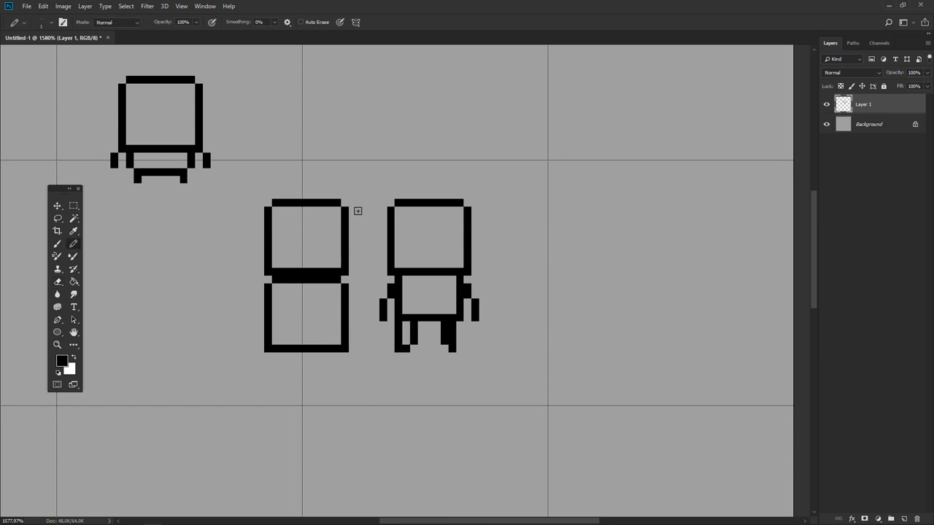
{"action": "left_click_drag", "start_coordinate": [359, 204], "coordinate": [358, 353]}
{"action": "key", "text": "ctrl+z"}
Step: Refine the leg columns and foot pixels on both legs
{"action": "key", "text": "e"}
{"action": "left_click", "coordinate": [448, 348]}
{"action": "key", "text": "b"}
{"action": "mouse_move", "coordinate": [459, 330]}
{"action": "left_mouse_down"}
{"action": "mouse_move", "coordinate": [458, 350]}
{"action": "mouse_move", "coordinate": [453, 339]}
{"action": "left_mouse_up"}
{"action": "key", "text": "e"}
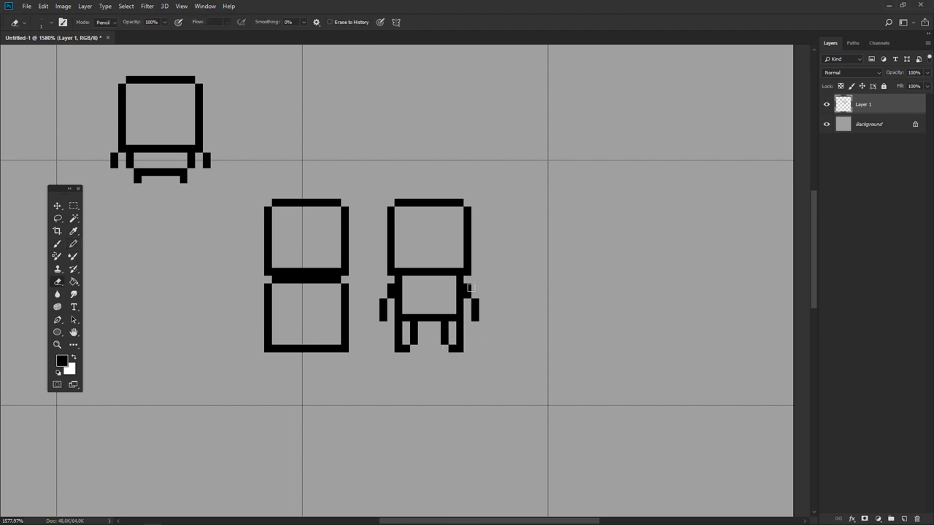
{"action": "key", "text": "b"}
{"action": "left_click", "coordinate": [413, 348]}
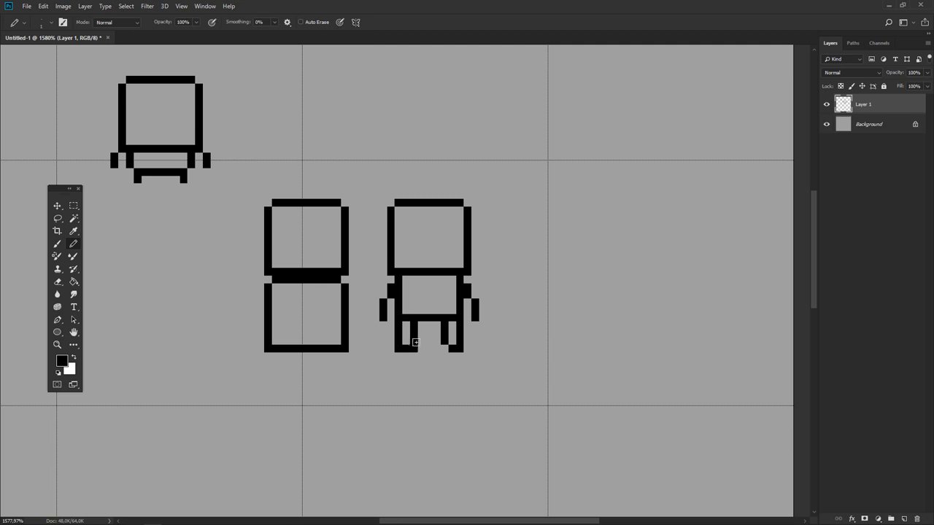
{"action": "mouse_move", "coordinate": [442, 324]}
{"action": "left_mouse_down"}
{"action": "mouse_move", "coordinate": [436, 342]}
{"action": "mouse_move", "coordinate": [413, 339]}
{"action": "mouse_move", "coordinate": [444, 337]}
{"action": "left_mouse_up"}
{"action": "key", "text": "e"}
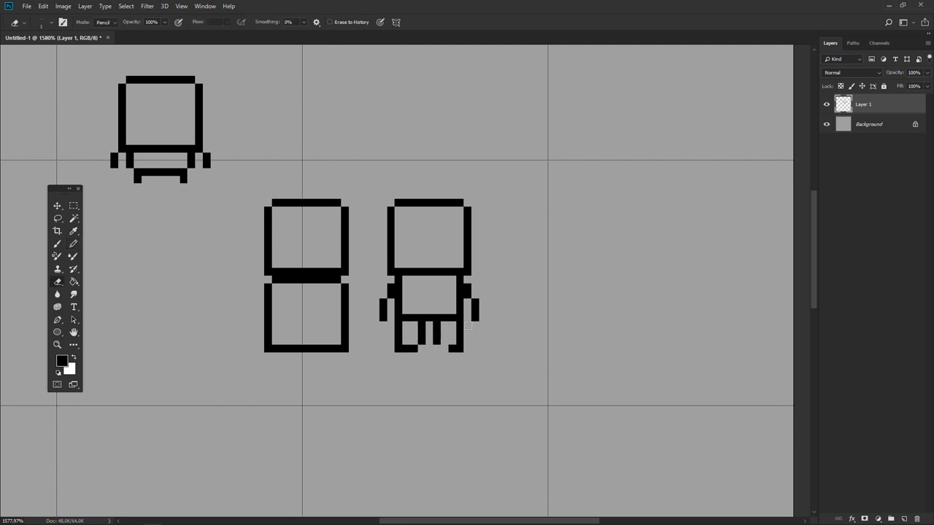
{"action": "left_click", "coordinate": [399, 348]}
{"action": "key", "text": "b"}
{"action": "left_click", "coordinate": [445, 348]}
{"action": "key", "text": "e"}
{"action": "left_click", "coordinate": [459, 348]}
Step: Erase part of the lower inner bar and join the legs into a W
{"action": "scroll", "coordinate": [455, 314], "scroll_direction": "down", "scroll_amount": 3}
{"action": "scroll", "coordinate": [455, 314], "scroll_direction": "up", "scroll_amount": 3}
{"action": "scroll", "coordinate": [456, 313], "scroll_direction": "down", "scroll_amount": 1}
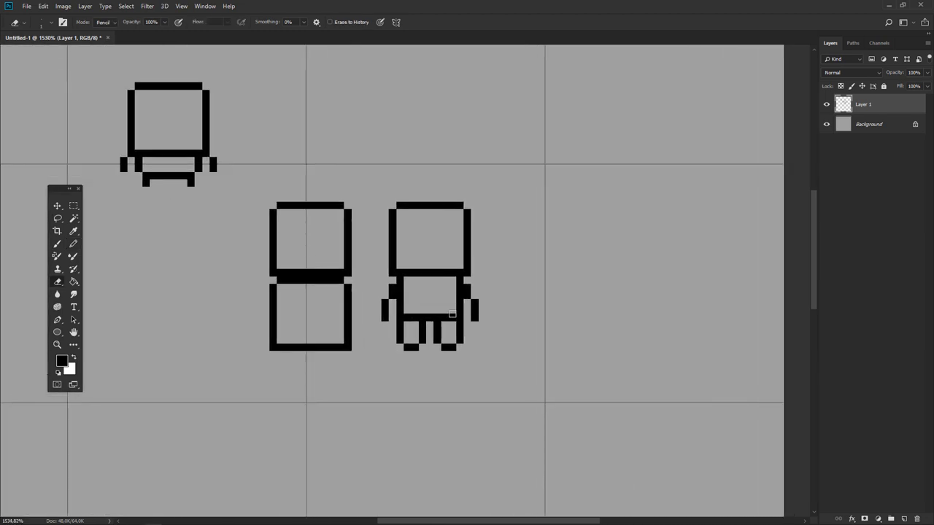
{"action": "mouse_move", "coordinate": [421, 319]}
{"action": "left_mouse_down"}
{"action": "mouse_move", "coordinate": [405, 320]}
{"action": "mouse_move", "coordinate": [450, 317]}
{"action": "left_mouse_up"}
{"action": "key", "text": "b"}
{"action": "key", "text": "e"}
{"action": "key", "text": "b"}
{"action": "left_click", "coordinate": [429, 324]}
{"action": "key", "text": "ctrl+z"}
{"action": "key", "text": "e"}
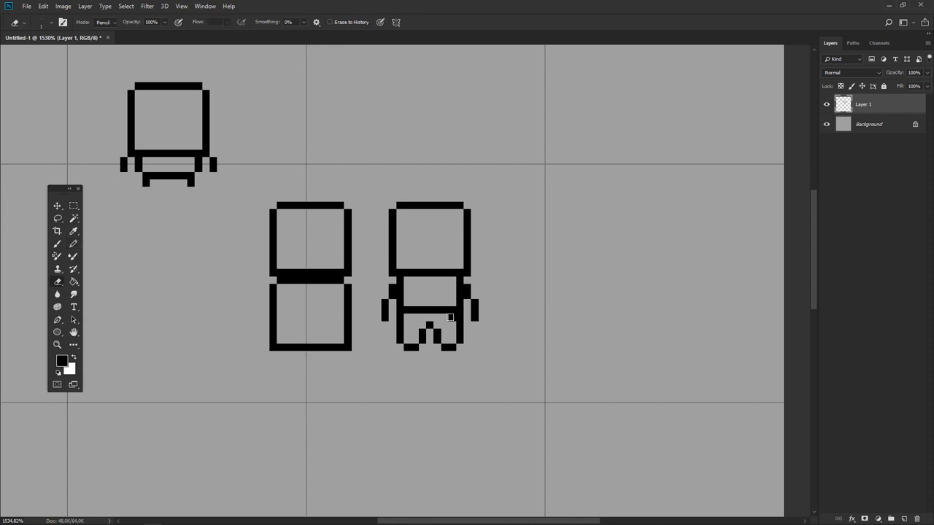
{"action": "key", "text": "b"}
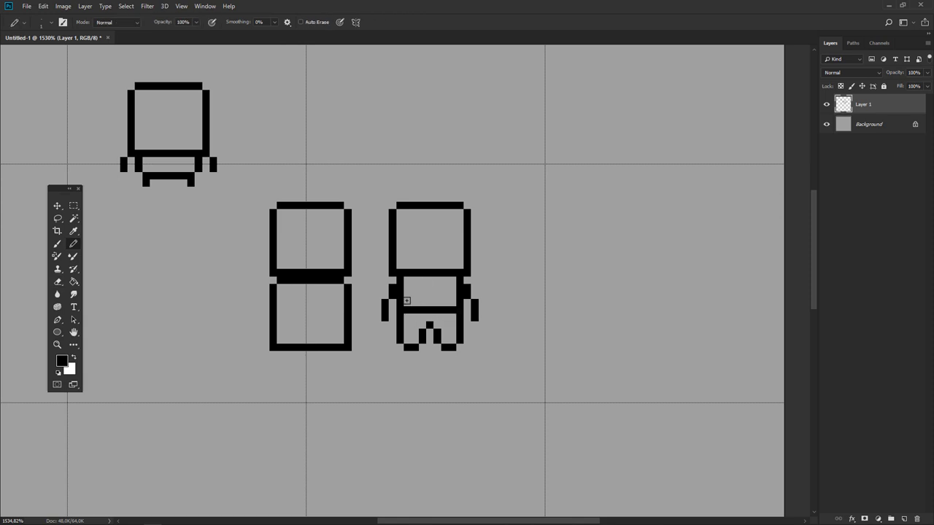
Step: Remove the stray pixel at the left arm's tip
{"action": "scroll", "coordinate": [511, 289], "scroll_direction": "down", "scroll_amount": 2}
{"action": "scroll", "coordinate": [481, 290], "scroll_direction": "up", "scroll_amount": 1}
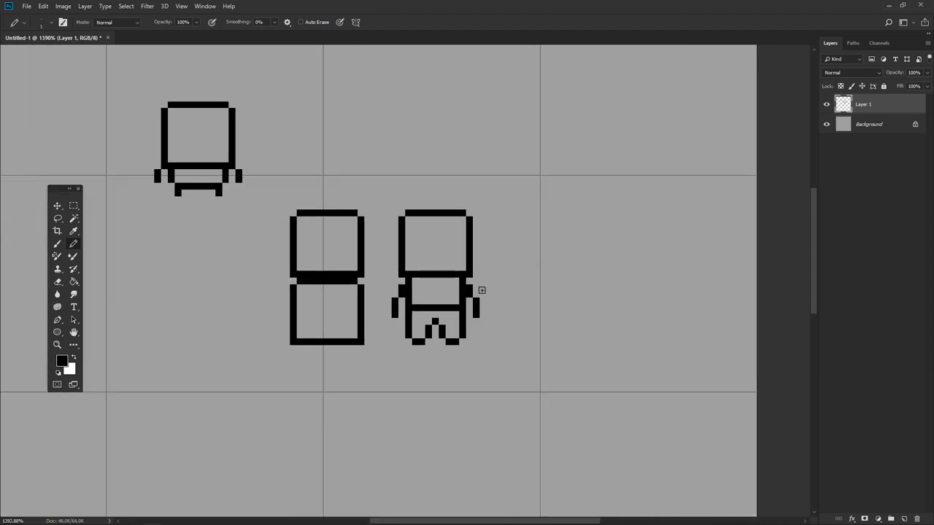
{"action": "key", "text": "e"}
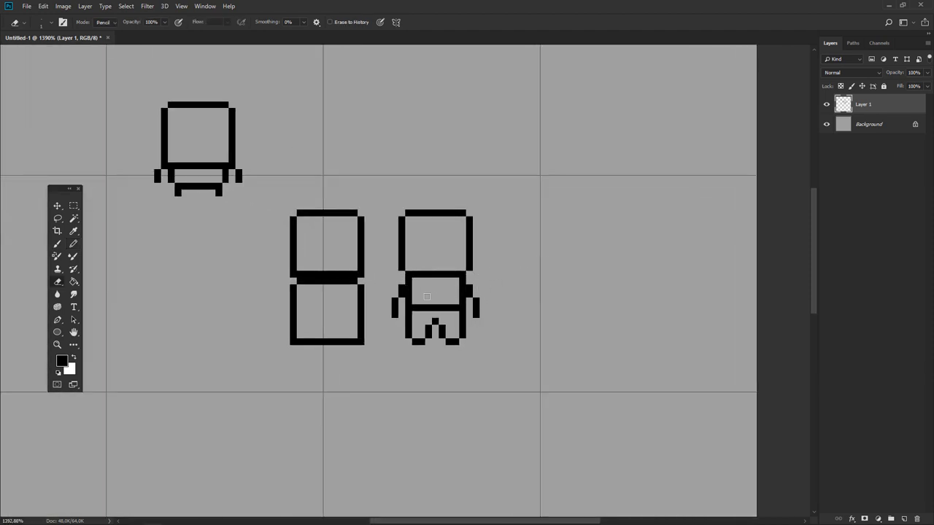
{"action": "key", "text": "v"}
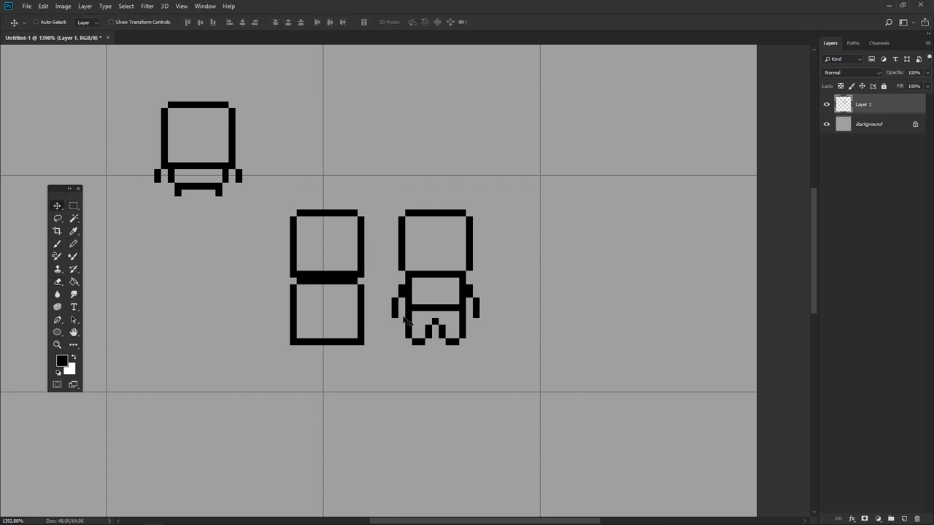
{"action": "key", "text": "b"}
{"action": "key", "text": "e"}
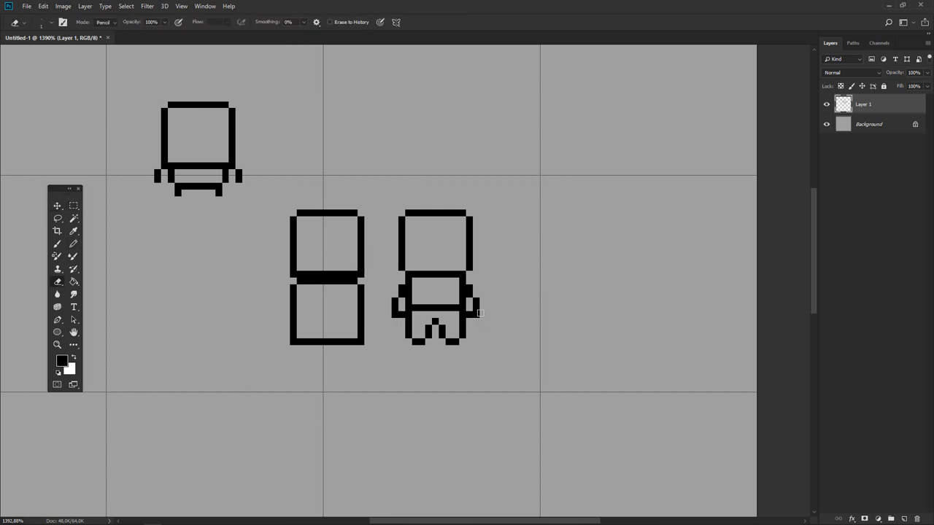
{"action": "left_click", "coordinate": [394, 316]}
{"action": "scroll", "coordinate": [404, 322], "scroll_direction": "down", "scroll_amount": 5}
{"action": "scroll", "coordinate": [394, 323], "scroll_direction": "up", "scroll_amount": 5}
Step: Place a copy of the right robot further left on the canvas
{"action": "key", "text": "m"}
{"action": "left_click_drag", "start_coordinate": [379, 193], "coordinate": [492, 358]}
{"action": "left_click_drag", "start_coordinate": [484, 312], "coordinate": [229, 319]}
{"action": "key", "text": "ctrl+d"}
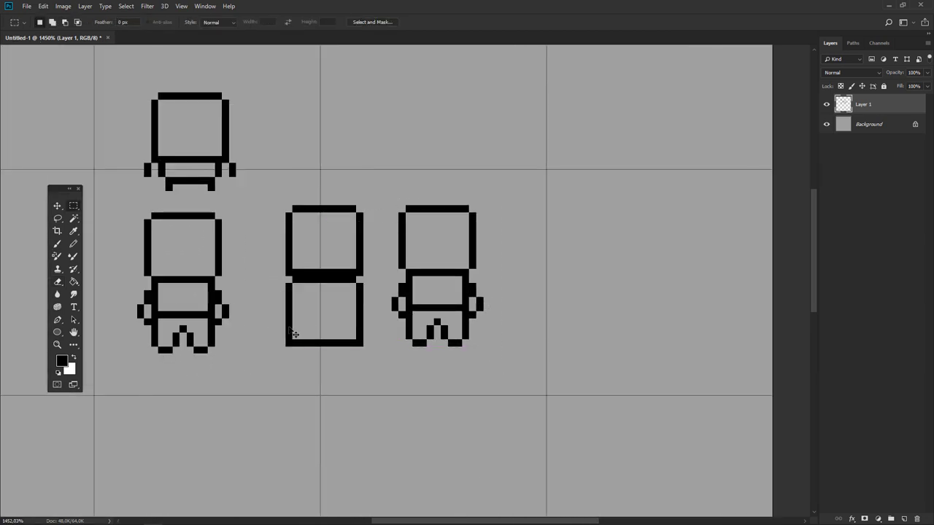
Step: Erase the right robot's left arm to redraw it wider and round the right arm's top corner
{"action": "key", "text": "b"}
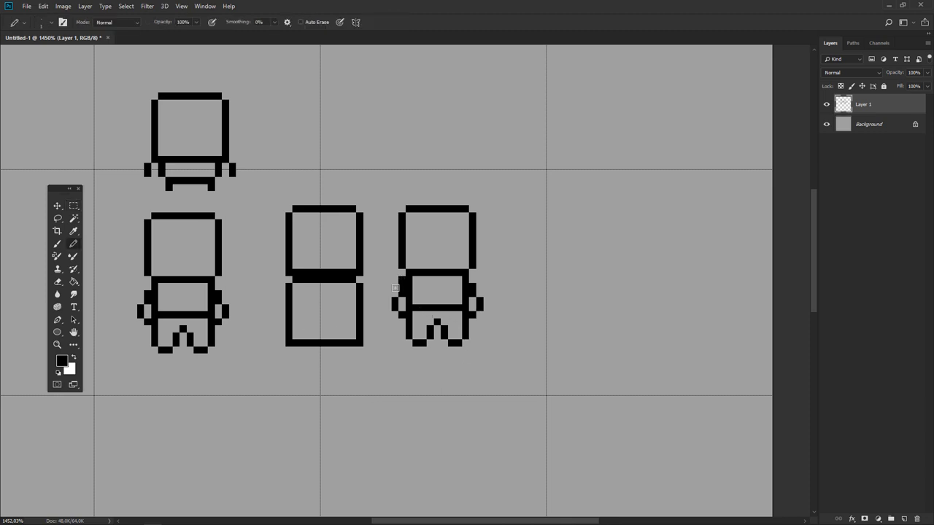
{"action": "key", "text": "e"}
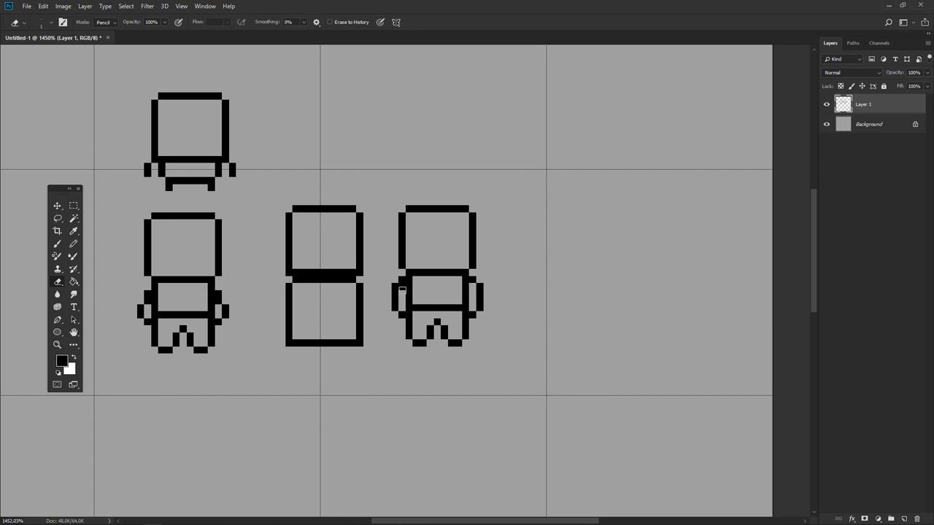
{"action": "mouse_move", "coordinate": [399, 294]}
{"action": "left_mouse_down"}
{"action": "mouse_move", "coordinate": [388, 305]}
{"action": "mouse_move", "coordinate": [395, 313]}
{"action": "left_mouse_up"}
{"action": "key", "text": "b"}
{"action": "key", "text": "e"}
{"action": "key", "text": "b"}
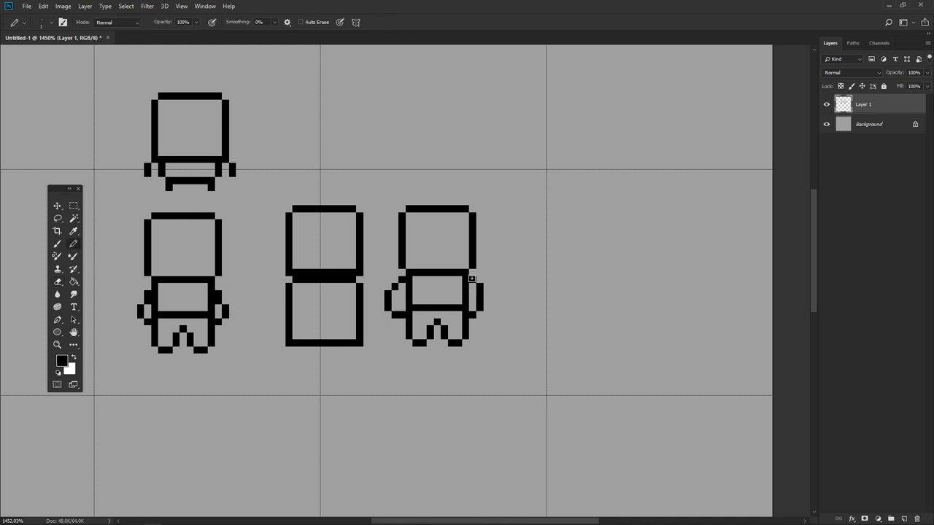
{"action": "left_click", "coordinate": [478, 279]}
Step: Fill the belly's inner corners and erase its upper corner pixels
{"action": "key", "text": "e"}
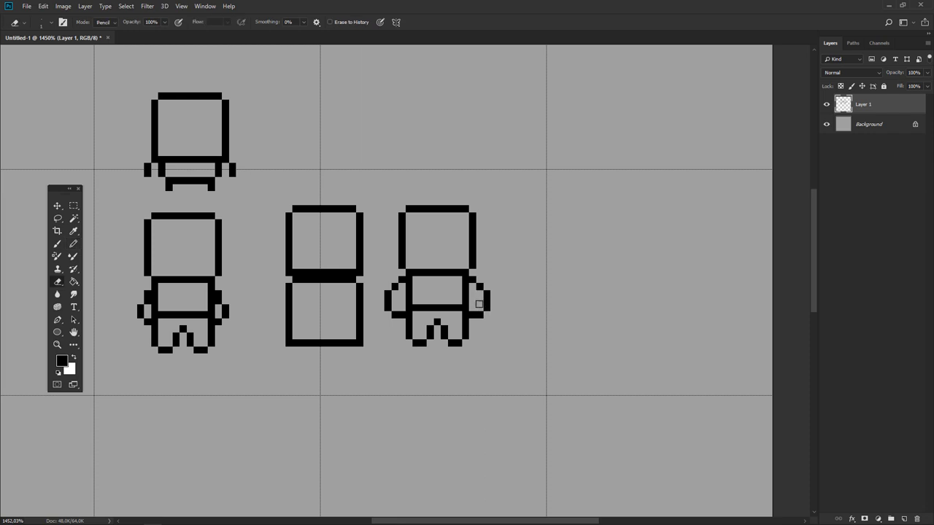
{"action": "key", "text": "b"}
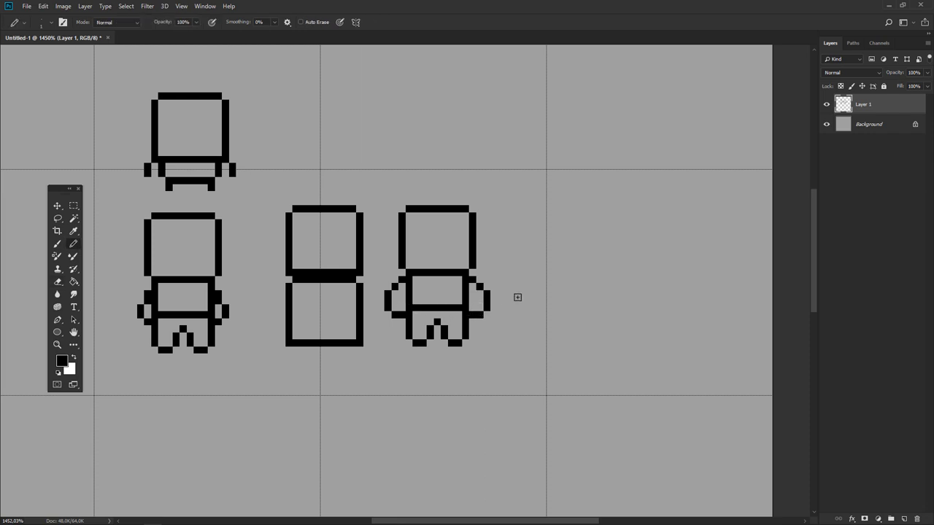
{"action": "left_click", "coordinate": [412, 301]}
{"action": "left_click", "coordinate": [459, 300]}
{"action": "key", "text": "e"}
{"action": "left_click", "coordinate": [409, 300]}
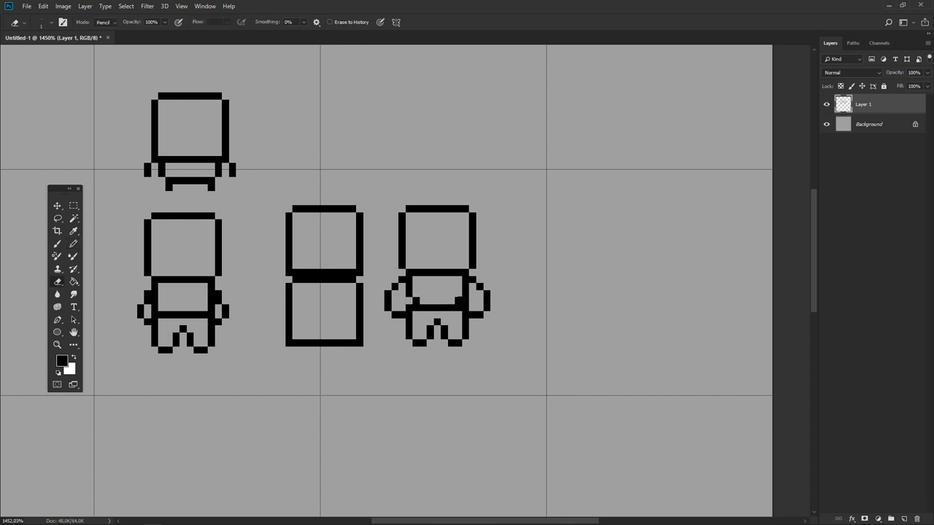
{"action": "left_click", "coordinate": [460, 299]}
Step: Move the two left figures further left
{"action": "scroll", "coordinate": [465, 306], "scroll_direction": "down", "scroll_amount": 3}
{"action": "scroll", "coordinate": [466, 306], "scroll_direction": "down", "scroll_amount": 3}
{"action": "scroll", "coordinate": [467, 305], "scroll_direction": "up", "scroll_amount": 5}
{"action": "scroll", "coordinate": [477, 304], "scroll_direction": "up", "scroll_amount": 3}
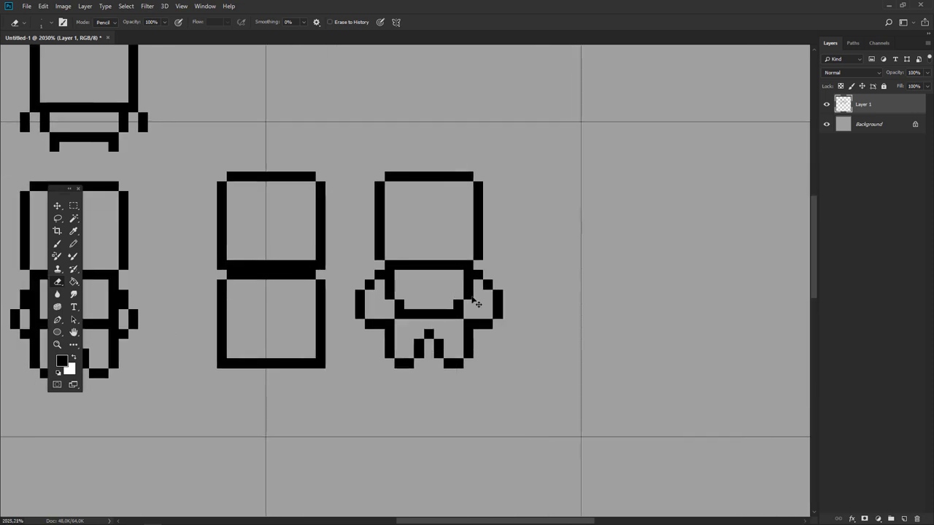
{"action": "scroll", "coordinate": [477, 304], "scroll_direction": "down", "scroll_amount": 3}
{"action": "scroll", "coordinate": [408, 305], "scroll_direction": "down", "scroll_amount": 1}
{"action": "scroll", "coordinate": [368, 305], "scroll_direction": "down", "scroll_amount": 2}
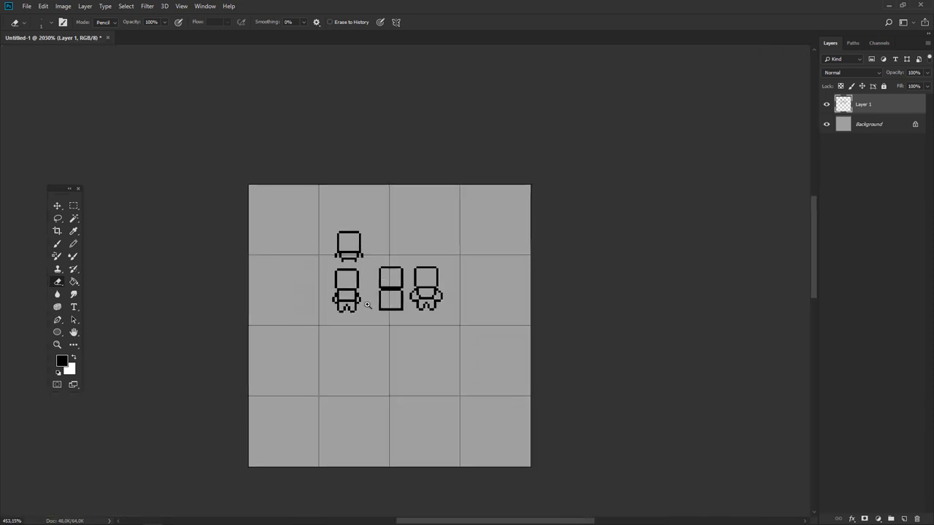
{"action": "scroll", "coordinate": [368, 304], "scroll_direction": "up", "scroll_amount": 2}
{"action": "scroll", "coordinate": [409, 305], "scroll_direction": "up", "scroll_amount": 3}
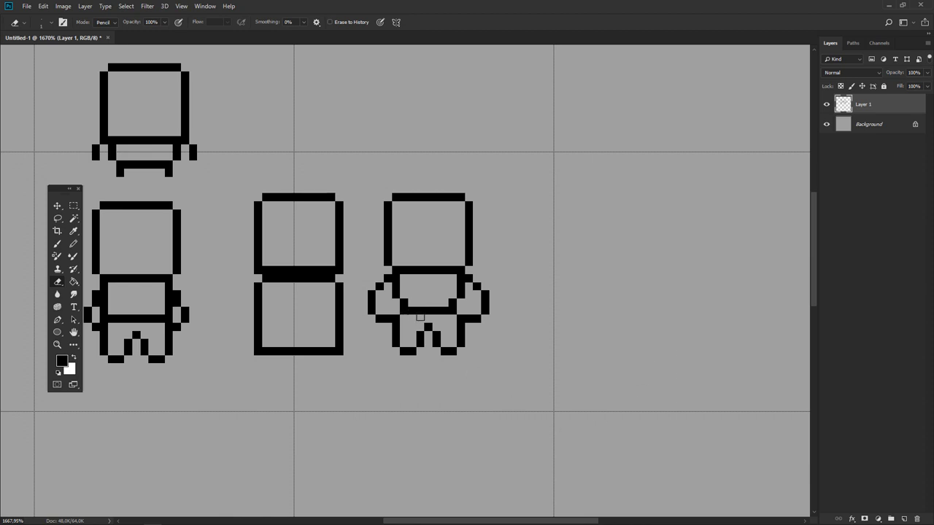
{"action": "key", "text": "b"}
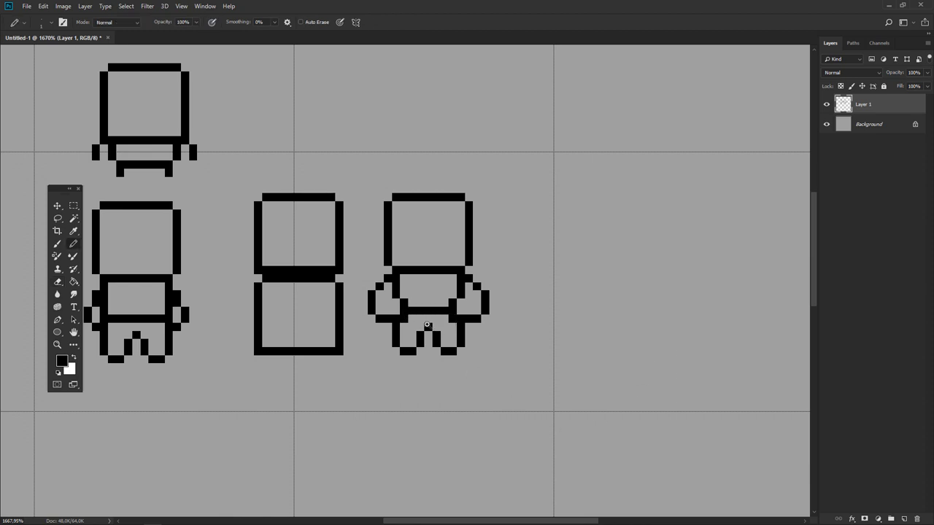
{"action": "scroll", "coordinate": [441, 318], "scroll_direction": "down", "scroll_amount": 3}
{"action": "scroll", "coordinate": [430, 317], "scroll_direction": "up", "scroll_amount": 1}
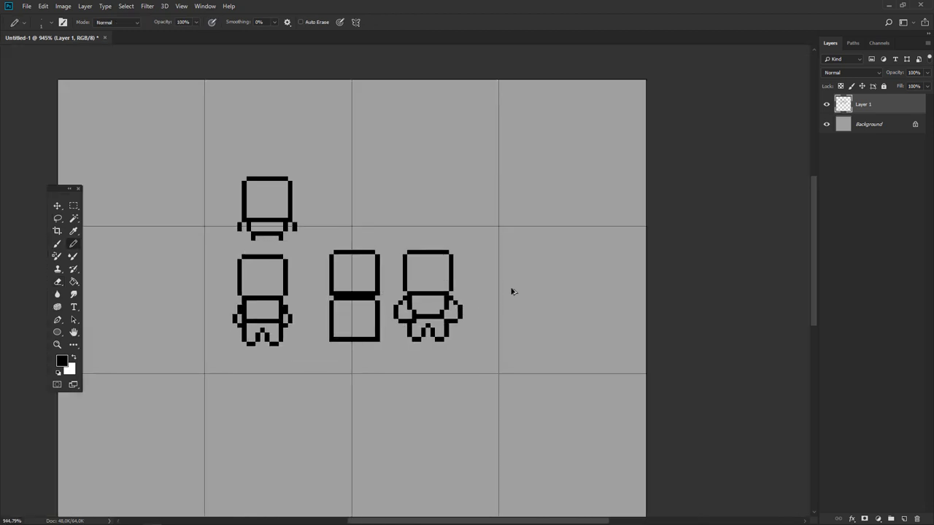
{"action": "key", "text": "m"}
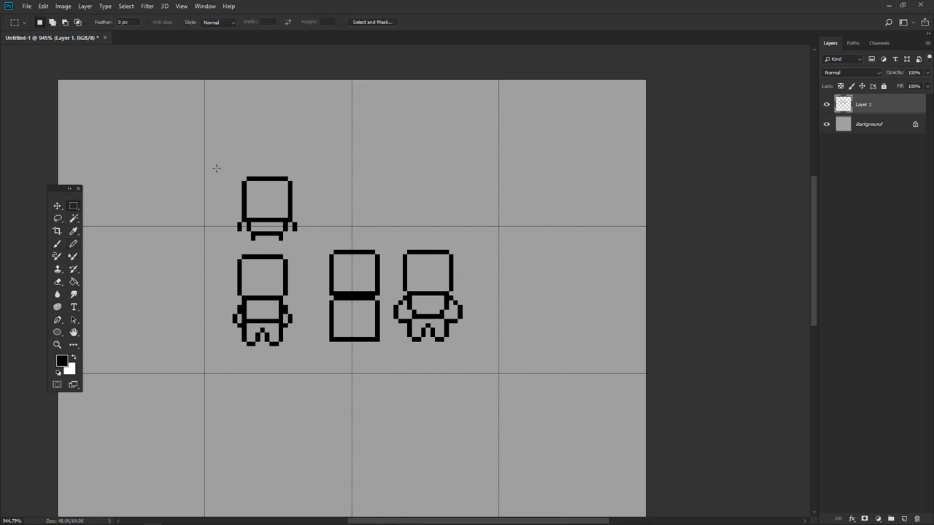
{"action": "left_click_drag", "start_coordinate": [207, 165], "coordinate": [312, 368]}
{"action": "left_click_drag", "start_coordinate": [277, 321], "coordinate": [140, 321]}
Step: Move the two-box figure up and to the left
{"action": "left_click_drag", "start_coordinate": [308, 236], "coordinate": [391, 358]}
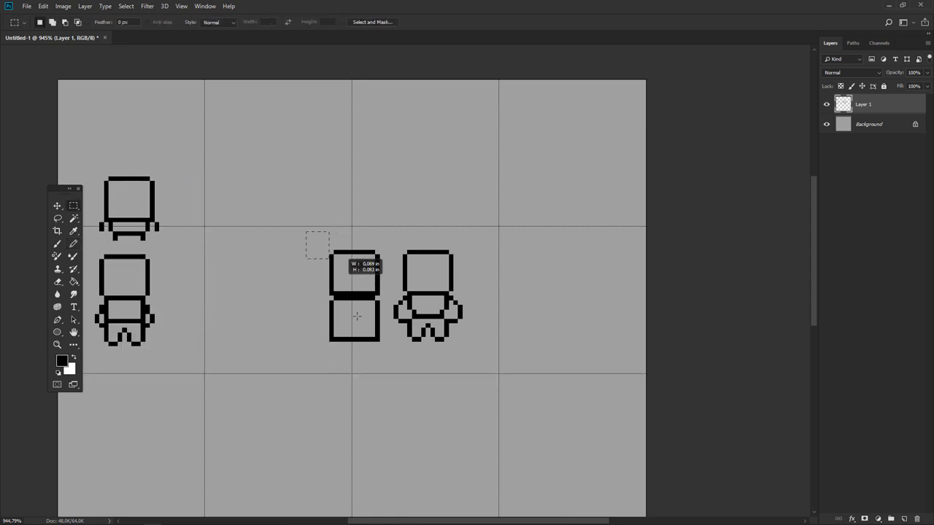
{"action": "left_click_drag", "start_coordinate": [364, 327], "coordinate": [224, 211]}
{"action": "key", "text": "ctrl+d"}
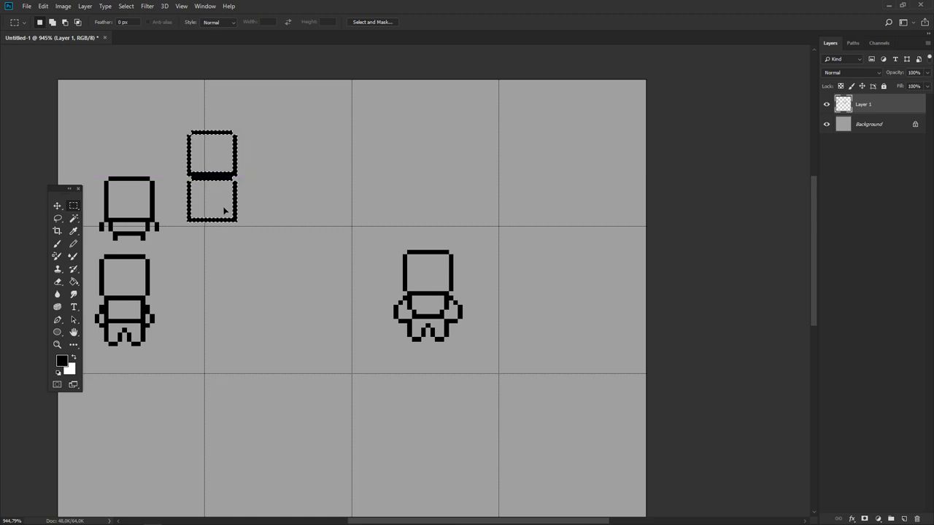
Step: Place a second copy of the right robot beside it
{"action": "left_click_drag", "start_coordinate": [389, 226], "coordinate": [472, 356]}
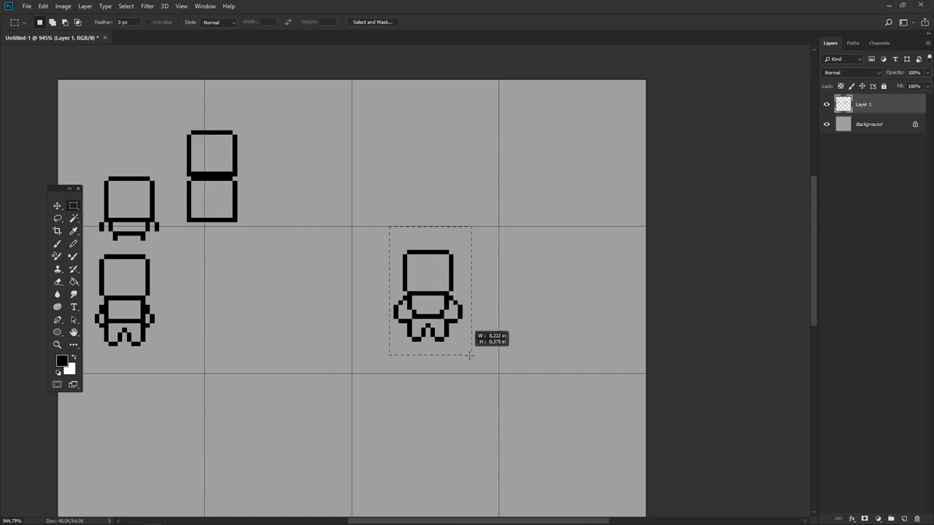
{"action": "left_click_drag", "start_coordinate": [463, 321], "coordinate": [376, 322]}
{"action": "key", "text": "ctrl+d"}
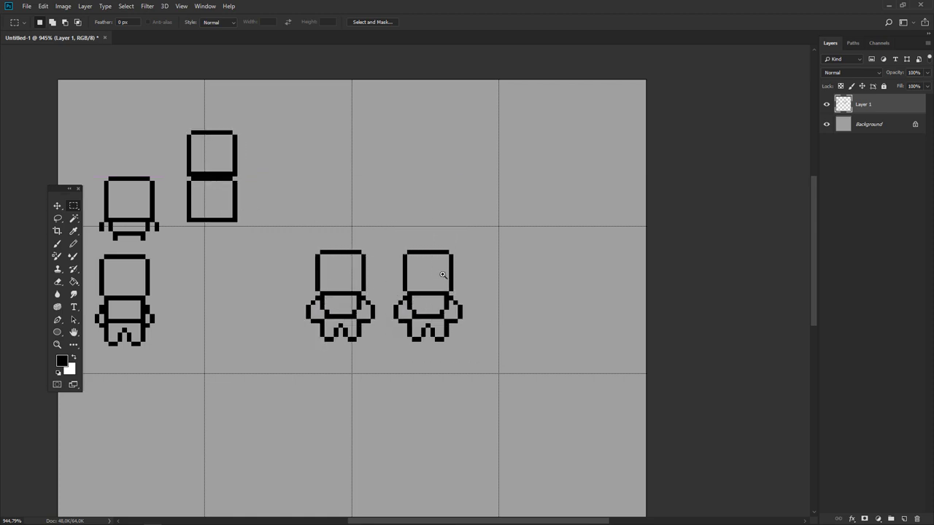
{"action": "scroll", "coordinate": [444, 275], "scroll_direction": "up", "scroll_amount": 3}
Step: Round the right robot's head by drawing new outer pixel columns and erasing the inner ones
{"action": "key", "text": "b"}
{"action": "left_click_drag", "start_coordinate": [353, 295], "coordinate": [354, 252]}
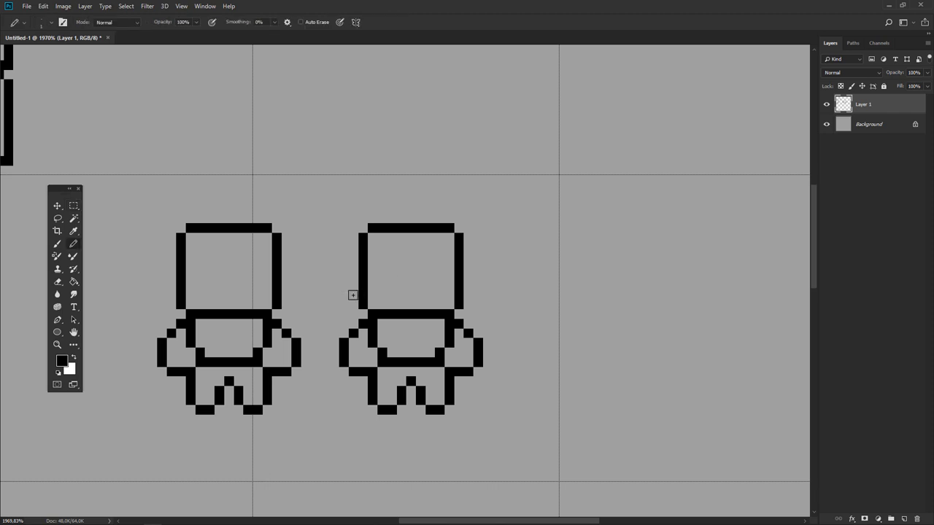
{"action": "left_click", "coordinate": [353, 245]}
{"action": "left_click_drag", "start_coordinate": [468, 246], "coordinate": [468, 295]}
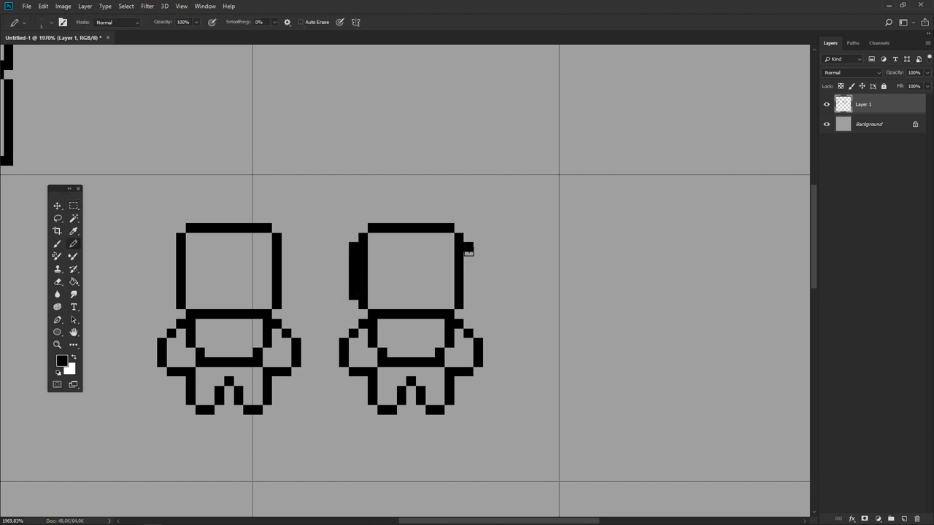
{"action": "key", "text": "e"}
{"action": "left_click_drag", "start_coordinate": [363, 295], "coordinate": [373, 251]}
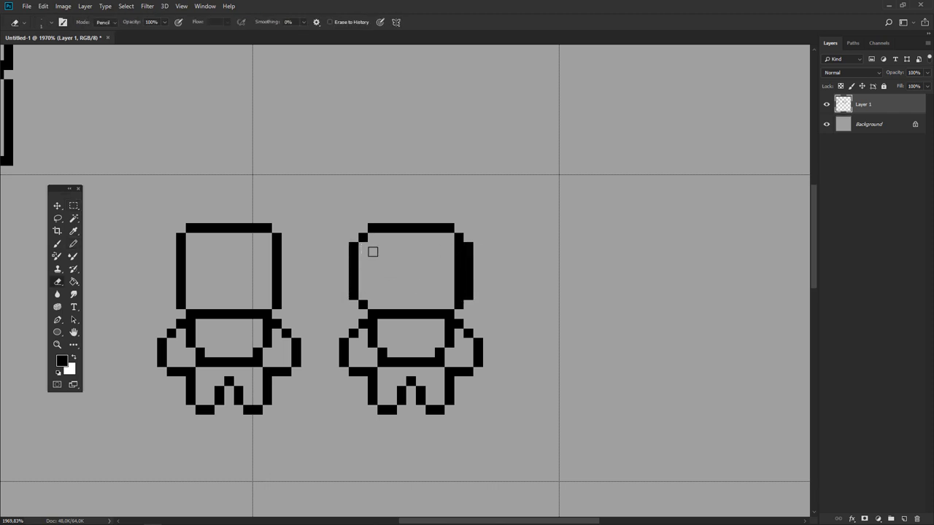
{"action": "left_click_drag", "start_coordinate": [458, 251], "coordinate": [459, 281]}
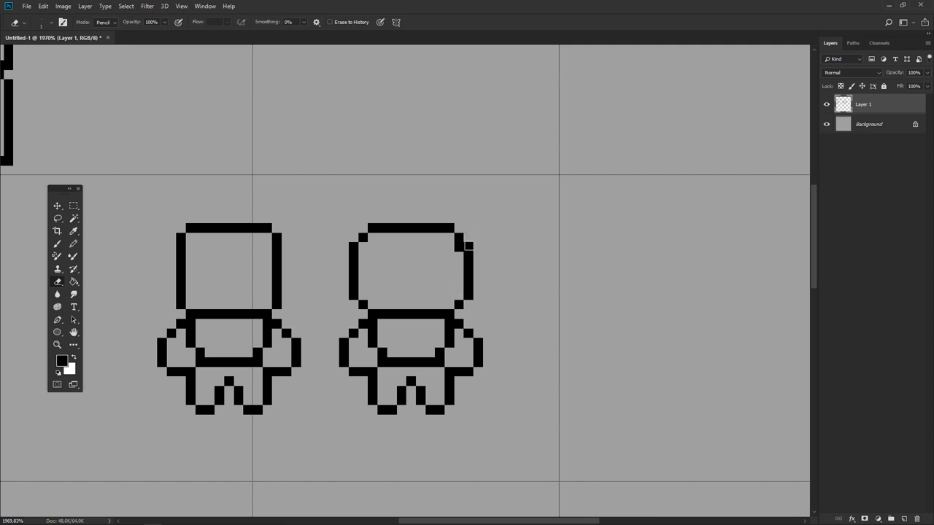
Step: Shift the right half of the right robot's head one pixel left
{"action": "scroll", "coordinate": [430, 263], "scroll_direction": "down", "scroll_amount": 5}
{"action": "scroll", "coordinate": [397, 267], "scroll_direction": "up", "scroll_amount": 3}
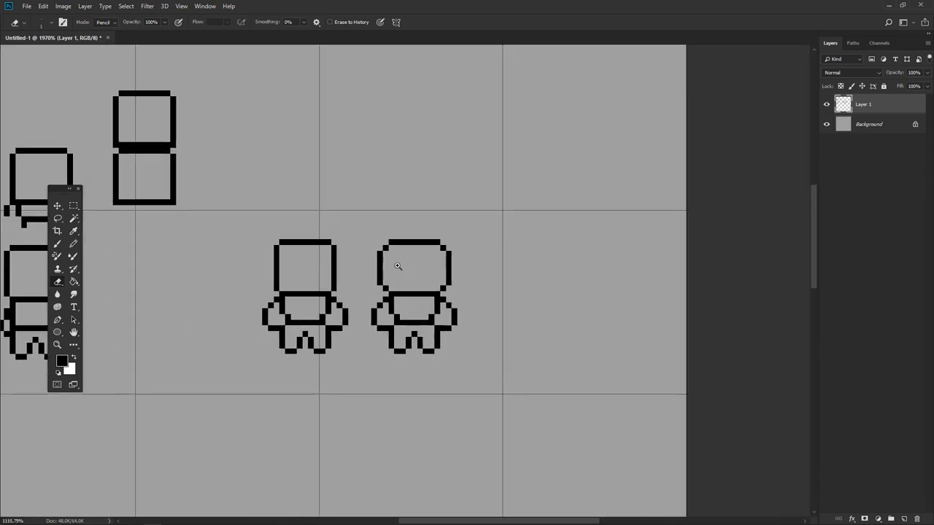
{"action": "scroll", "coordinate": [397, 266], "scroll_direction": "up", "scroll_amount": 1}
{"action": "scroll", "coordinate": [397, 267], "scroll_direction": "up", "scroll_amount": 1}
{"action": "scroll", "coordinate": [402, 265], "scroll_direction": "up", "scroll_amount": 1}
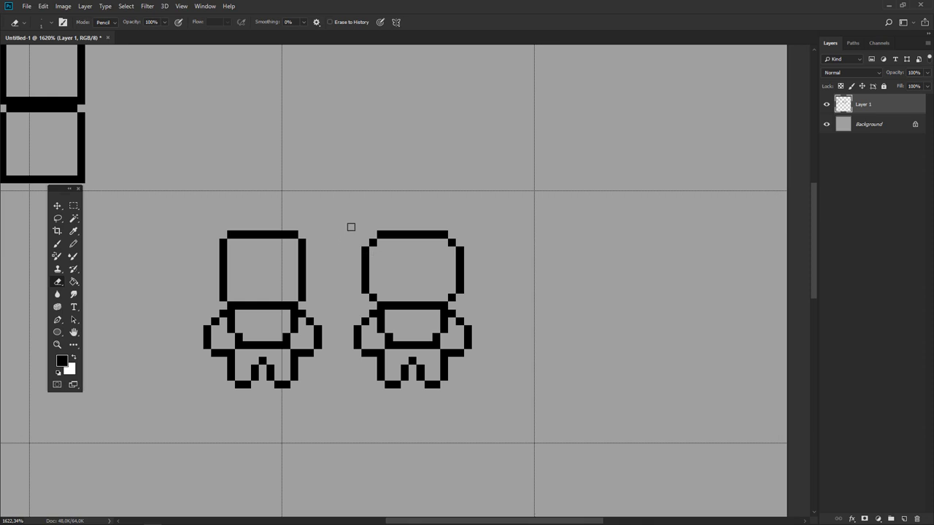
{"action": "key", "text": "m"}
{"action": "left_click_drag", "start_coordinate": [345, 222], "coordinate": [400, 299]}
{"action": "left_click_drag", "start_coordinate": [488, 222], "coordinate": [436, 301]}
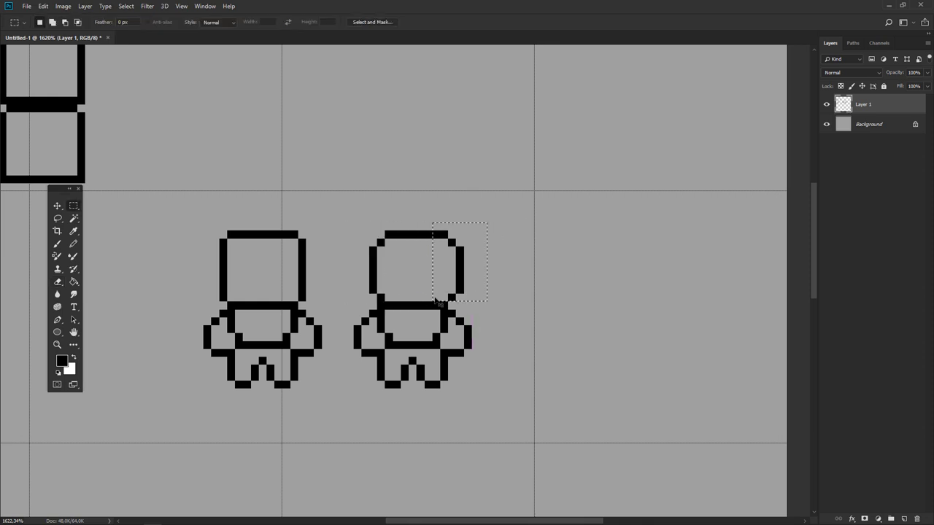
{"action": "key", "text": "ctrl+Left"}
{"action": "key", "text": "ctrl+d"}
Step: Lower the right robot's whole head by one pixel
{"action": "key", "text": "e"}
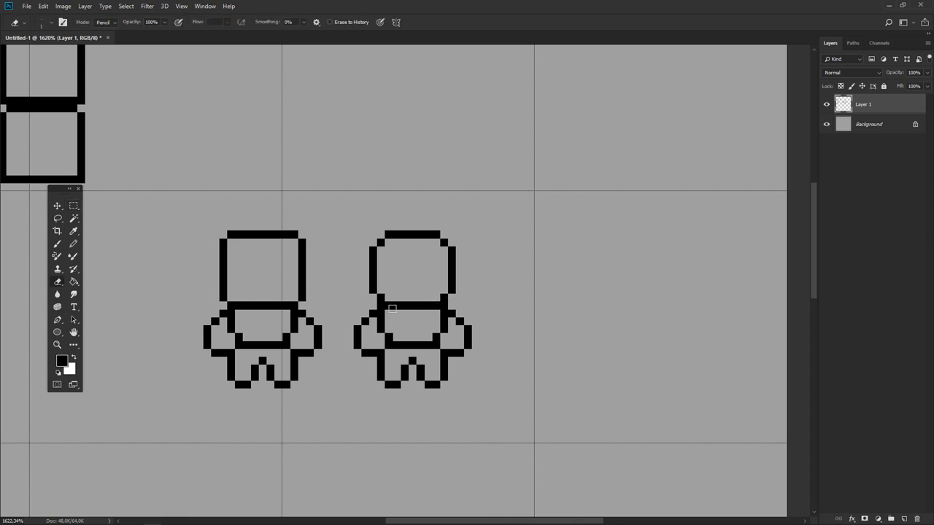
{"action": "key", "text": "m"}
{"action": "left_click_drag", "start_coordinate": [354, 223], "coordinate": [496, 301]}
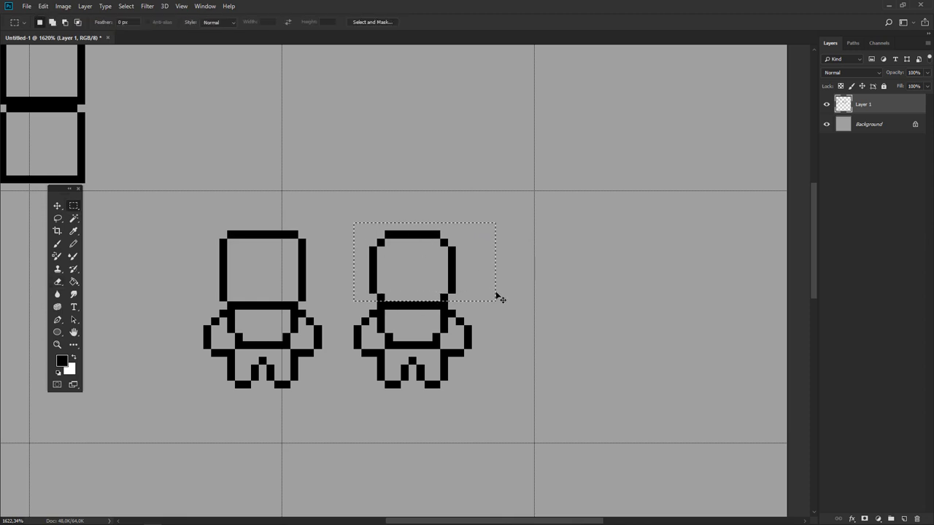
{"action": "key", "text": "ctrl+Down"}
{"action": "key", "text": "ctrl+d"}
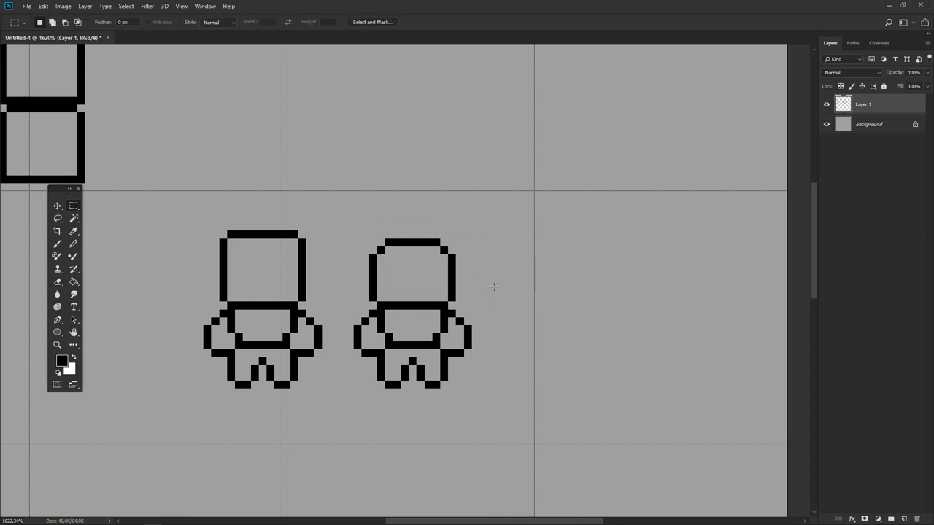
{"action": "scroll", "coordinate": [354, 256], "scroll_direction": "down", "scroll_amount": 3}
{"action": "scroll", "coordinate": [329, 259], "scroll_direction": "up", "scroll_amount": 4}
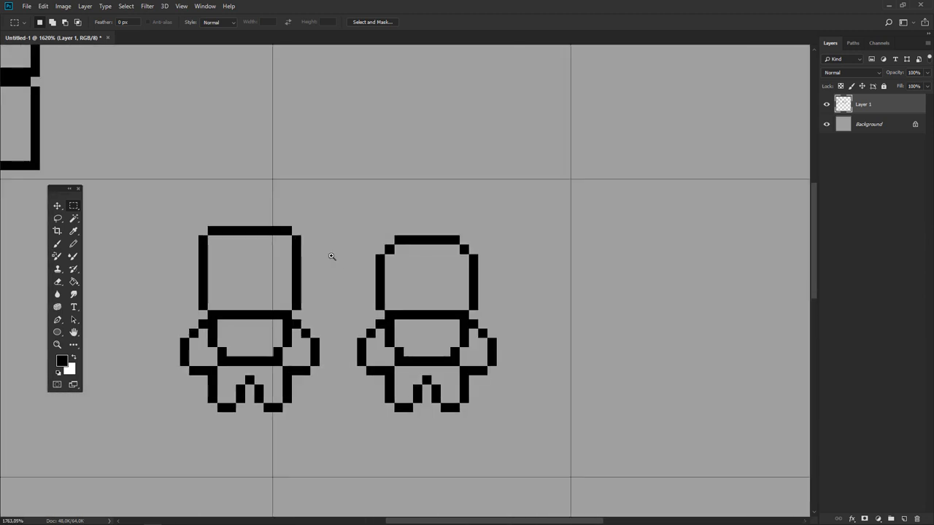
Step: Erase the neck line and redraw it straight across the head's full width
{"action": "left_click_drag", "start_coordinate": [355, 216], "coordinate": [525, 310]}
{"action": "key", "text": "e"}
{"action": "key", "text": "ctrl+d"}
{"action": "mouse_move", "coordinate": [399, 315]}
{"action": "left_mouse_down"}
{"action": "mouse_move", "coordinate": [451, 318]}
{"action": "mouse_move", "coordinate": [420, 306]}
{"action": "left_mouse_up"}
{"action": "key", "text": "b"}
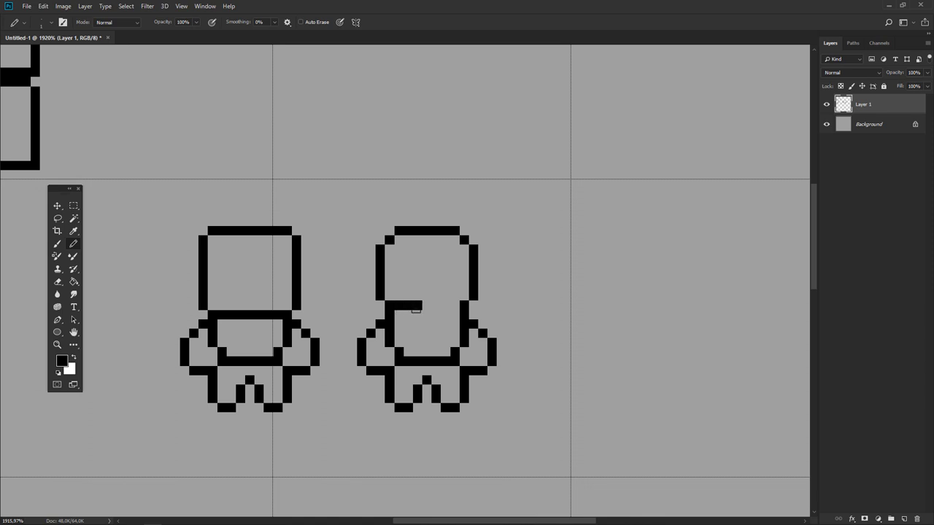
{"action": "key", "text": "ctrl+z"}
{"action": "left_click", "coordinate": [396, 314]}
{"action": "left_click", "coordinate": [451, 312], "text": "shift"}
{"action": "key", "text": "ctrl+z"}
{"action": "left_click", "coordinate": [459, 314], "text": "shift"}
Step: Tidy the head's lower corners by erasing step pixels and adding outline pixels
{"action": "key", "text": "e"}
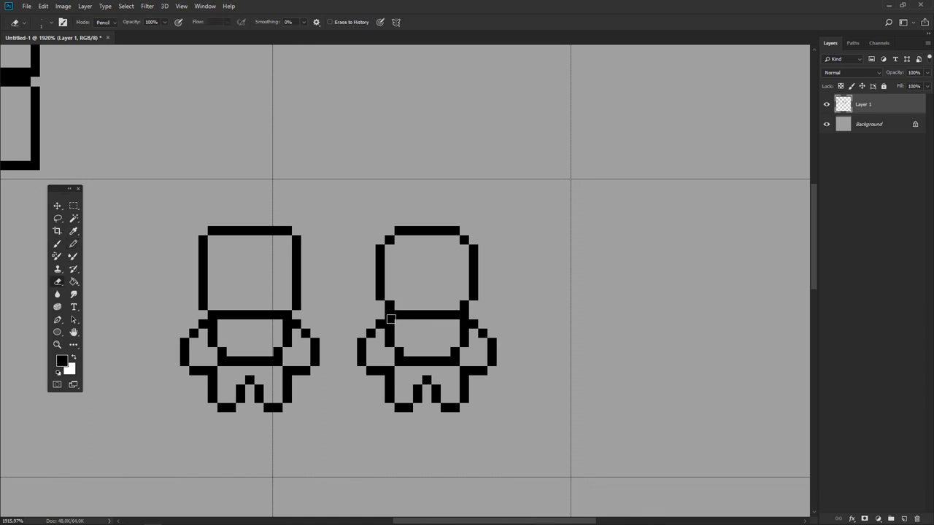
{"action": "left_click", "coordinate": [389, 305]}
{"action": "key", "text": "b"}
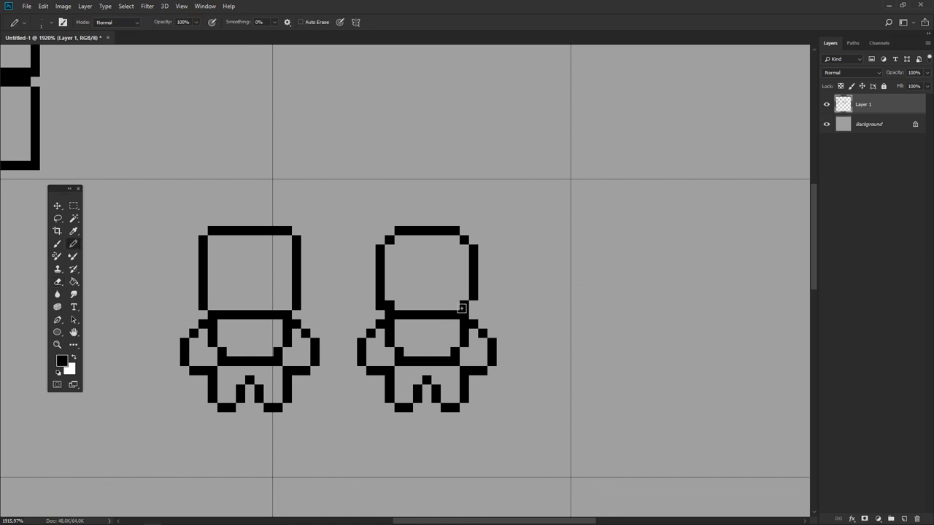
{"action": "left_click", "coordinate": [473, 305]}
{"action": "key", "text": "e"}
{"action": "left_click", "coordinate": [463, 305]}
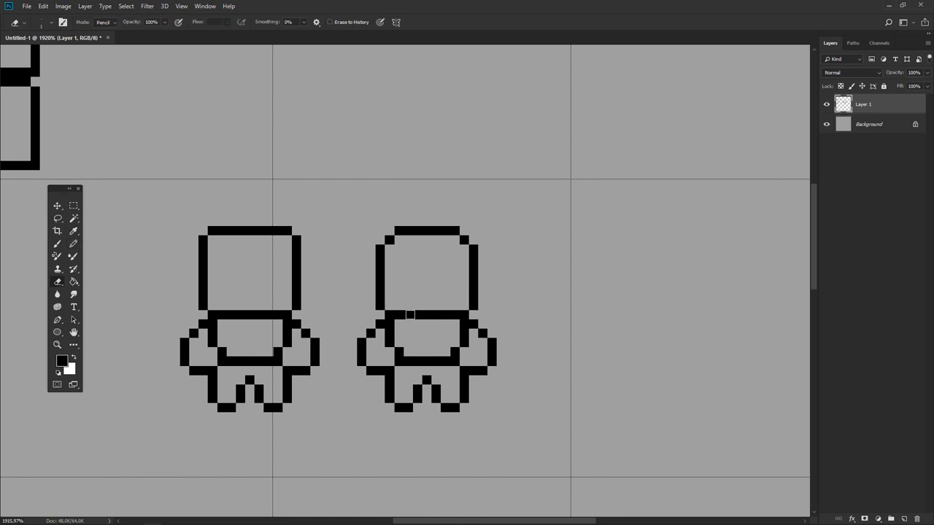
{"action": "scroll", "coordinate": [442, 315], "scroll_direction": "down", "scroll_amount": 3, "text": "alt"}
{"action": "scroll", "coordinate": [418, 310], "scroll_direction": "up", "scroll_amount": 5, "text": "alt"}
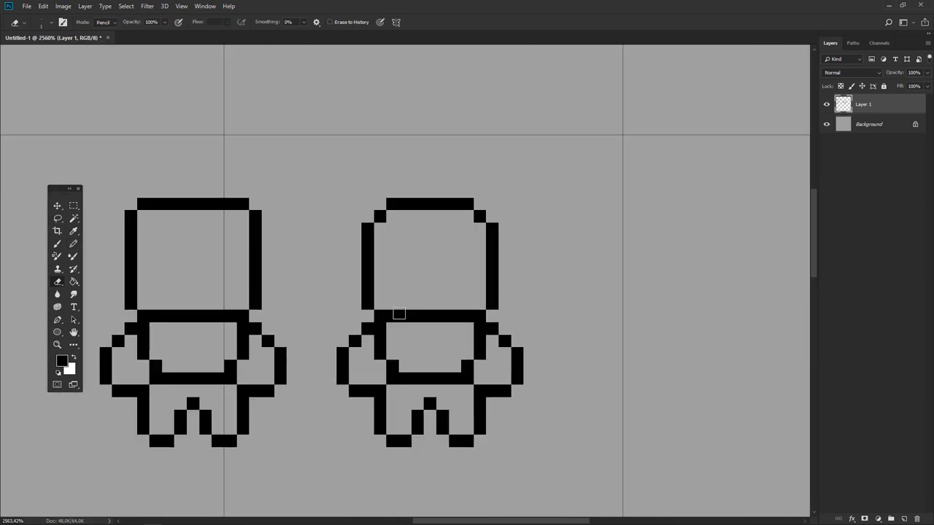
Step: Erase the neck row and redraw the neck one row lower
{"action": "left_click_drag", "start_coordinate": [397, 315], "coordinate": [459, 315]}
{"action": "key", "text": "b"}
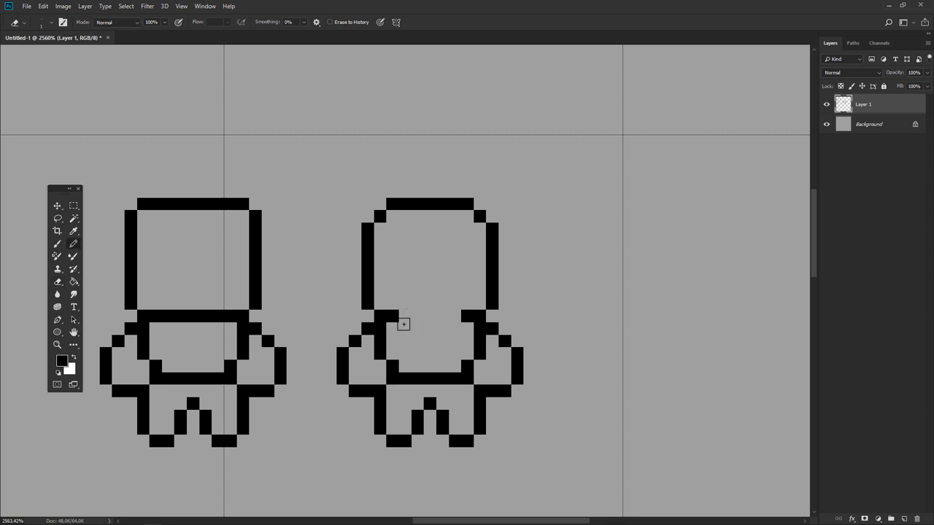
{"action": "left_click_drag", "start_coordinate": [398, 328], "coordinate": [460, 328]}
{"action": "scroll", "coordinate": [389, 315], "scroll_direction": "down", "scroll_amount": 1, "text": "alt"}
{"action": "scroll", "coordinate": [390, 315], "scroll_direction": "down", "scroll_amount": 3, "text": "alt"}
{"action": "scroll", "coordinate": [407, 320], "scroll_direction": "up", "scroll_amount": 2, "text": "alt"}
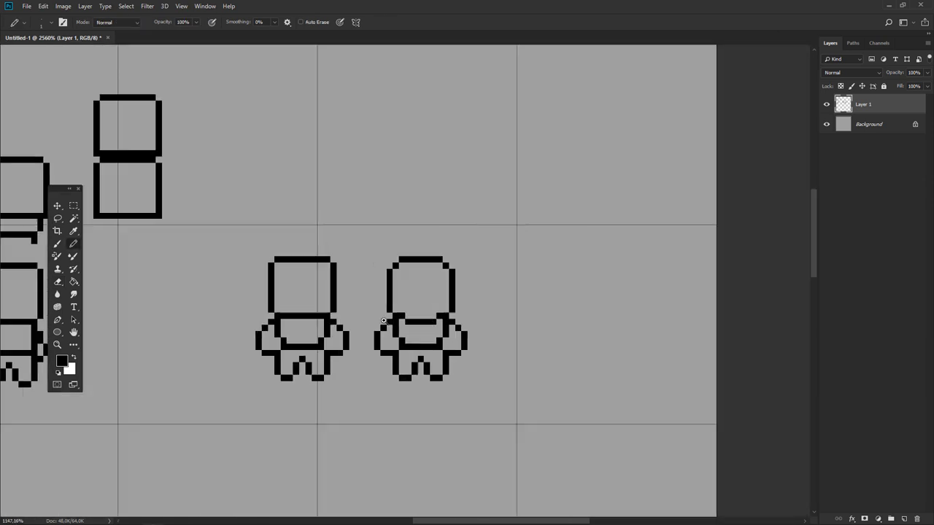
{"action": "scroll", "coordinate": [407, 319], "scroll_direction": "up", "scroll_amount": 1, "text": "alt"}
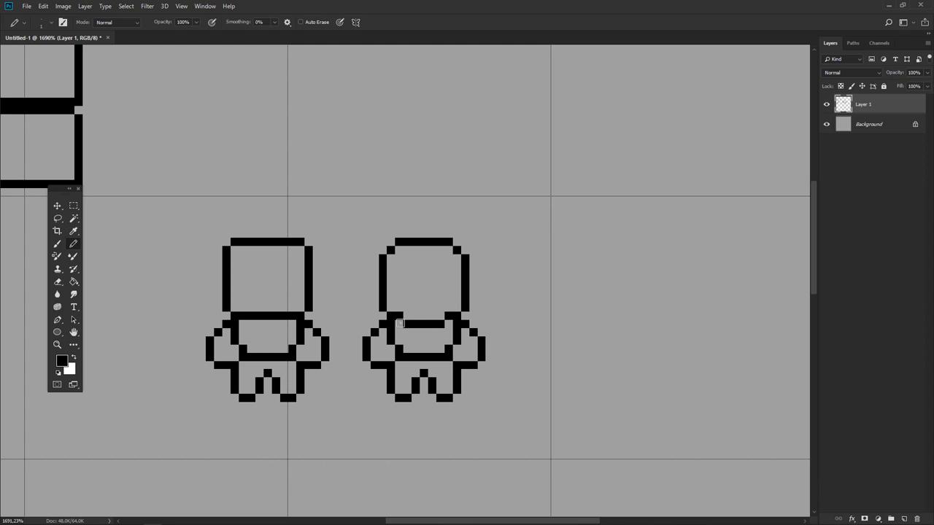
Step: Adjust the lowered neck's ends and shoulder pixel, then undo the lowered neck line
{"action": "key", "text": "e"}
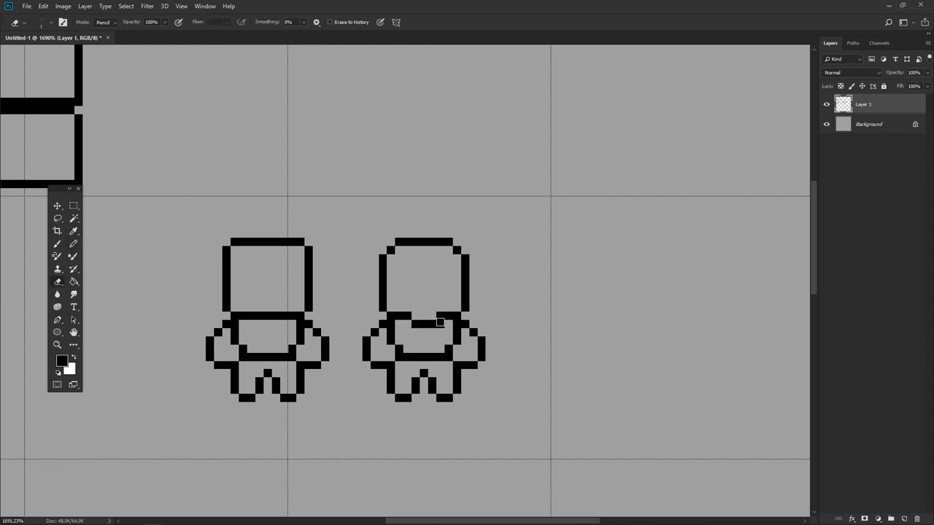
{"action": "left_click", "coordinate": [441, 317]}
{"action": "key", "text": "b"}
{"action": "left_click", "coordinate": [399, 325]}
{"action": "left_click", "coordinate": [448, 322], "text": "shift"}
{"action": "key", "text": "e"}
{"action": "scroll", "coordinate": [491, 337], "scroll_direction": "down", "scroll_amount": 3}
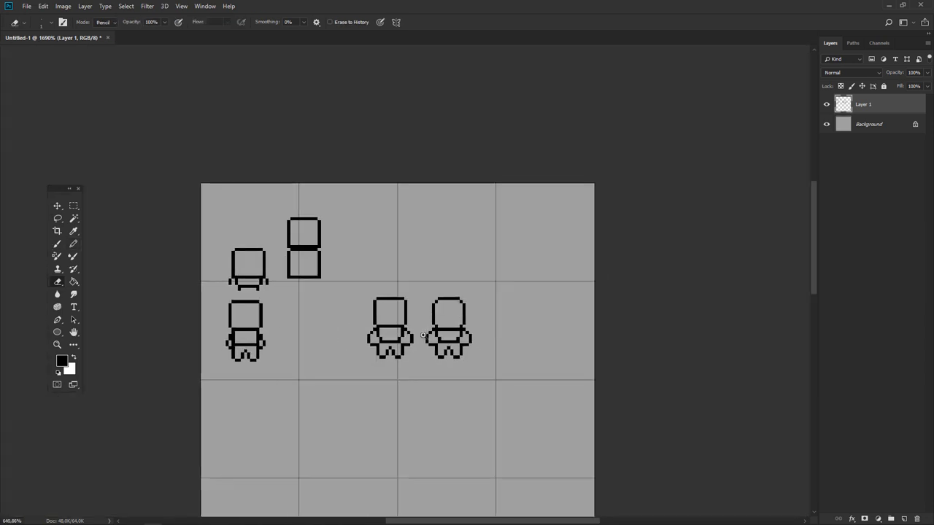
{"action": "scroll", "coordinate": [453, 336], "scroll_direction": "up", "scroll_amount": 3}
{"action": "scroll", "coordinate": [453, 337], "scroll_direction": "up", "scroll_amount": 1}
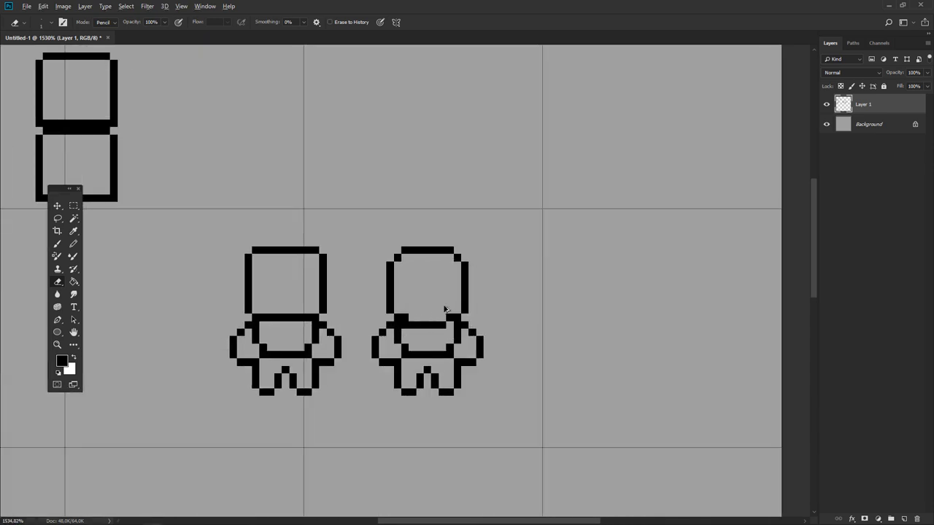
{"action": "key", "text": "ctrl+z"}
{"action": "key", "text": "ctrl+z"}
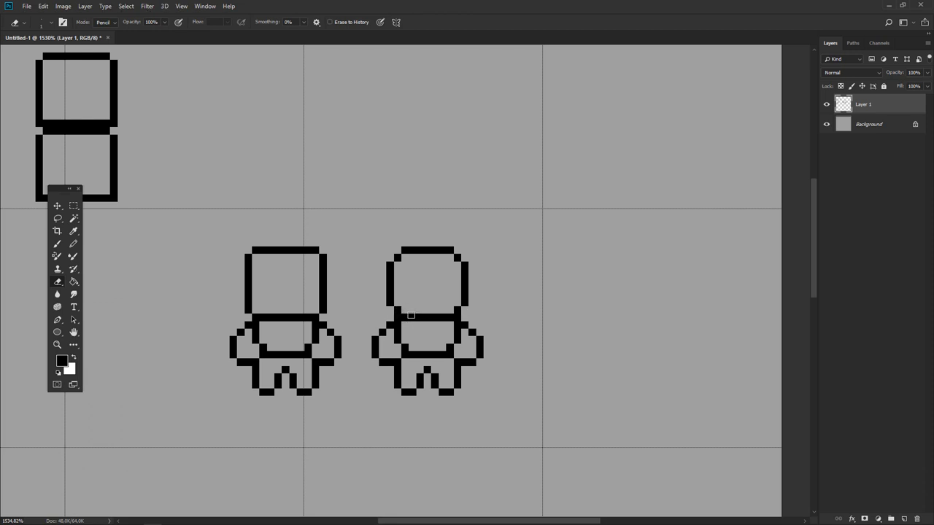
Step: Select around the robot's arms and fill a pixel on the left arm's edge
{"action": "key", "text": "b"}
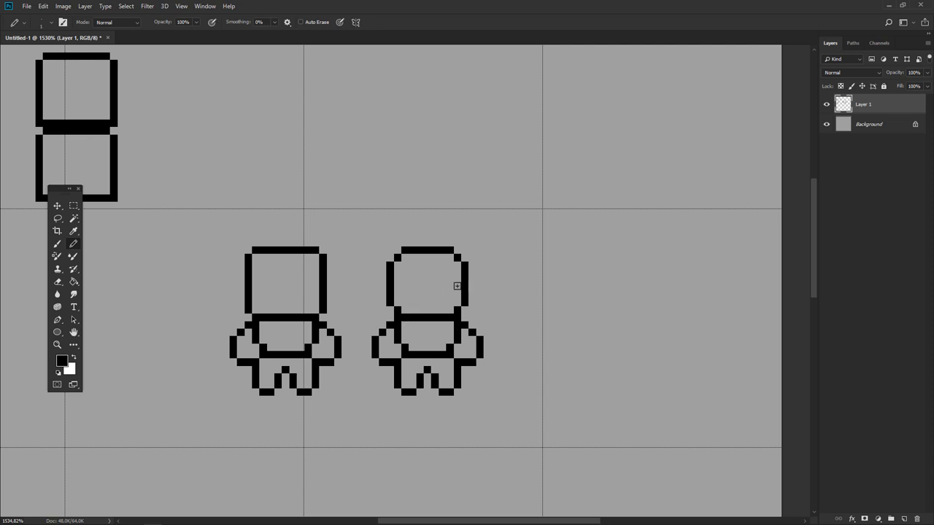
{"action": "key", "text": "m"}
{"action": "left_click_drag", "start_coordinate": [379, 332], "coordinate": [390, 337]}
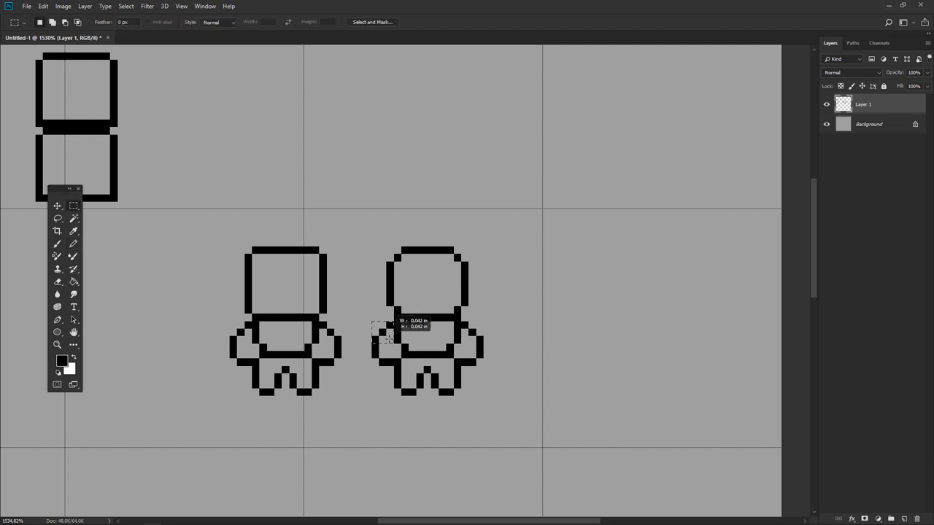
{"action": "left_click_drag", "start_coordinate": [483, 315], "coordinate": [461, 343]}
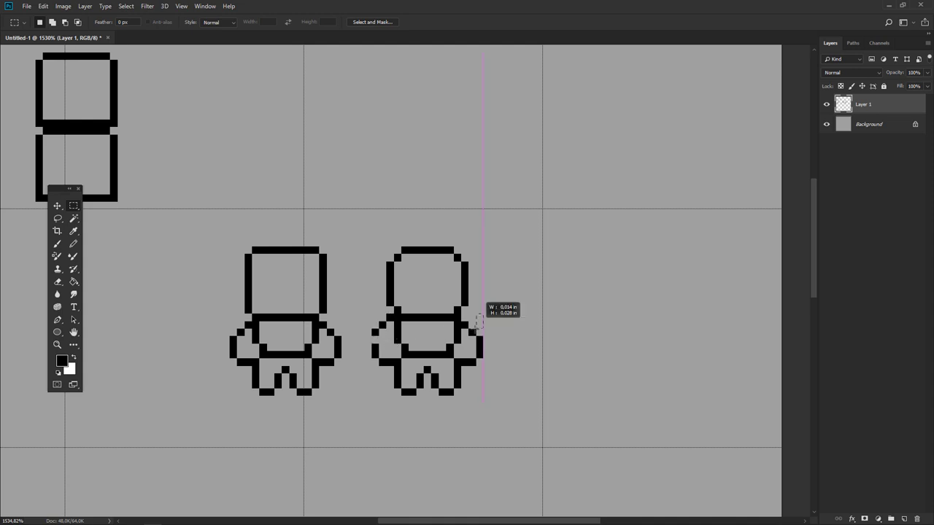
{"action": "key", "text": "ctrl+d"}
{"action": "key", "text": "b"}
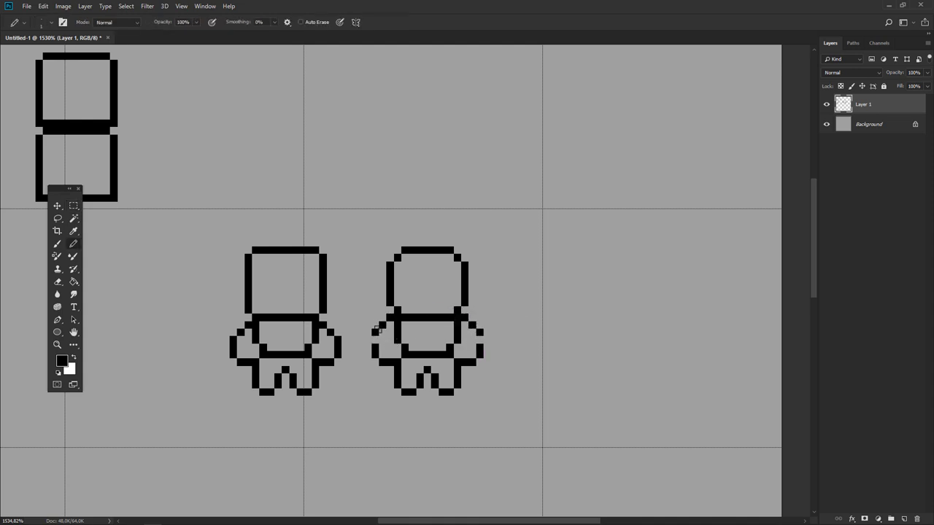
{"action": "left_click", "coordinate": [375, 342]}
{"action": "scroll", "coordinate": [417, 324], "scroll_direction": "down", "scroll_amount": 3}
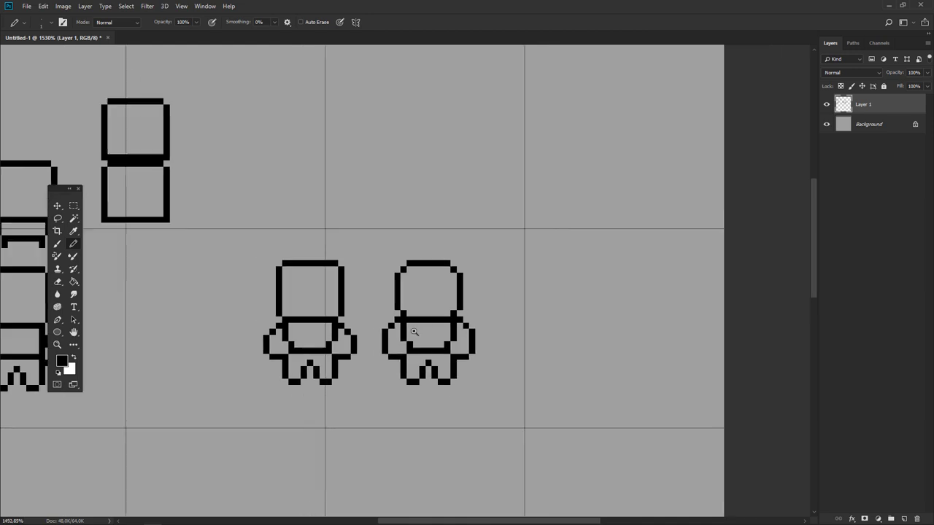
{"action": "scroll", "coordinate": [417, 325], "scroll_direction": "down", "scroll_amount": 3}
{"action": "scroll", "coordinate": [417, 325], "scroll_direction": "up", "scroll_amount": 3}
{"action": "scroll", "coordinate": [419, 319], "scroll_direction": "up", "scroll_amount": 3}
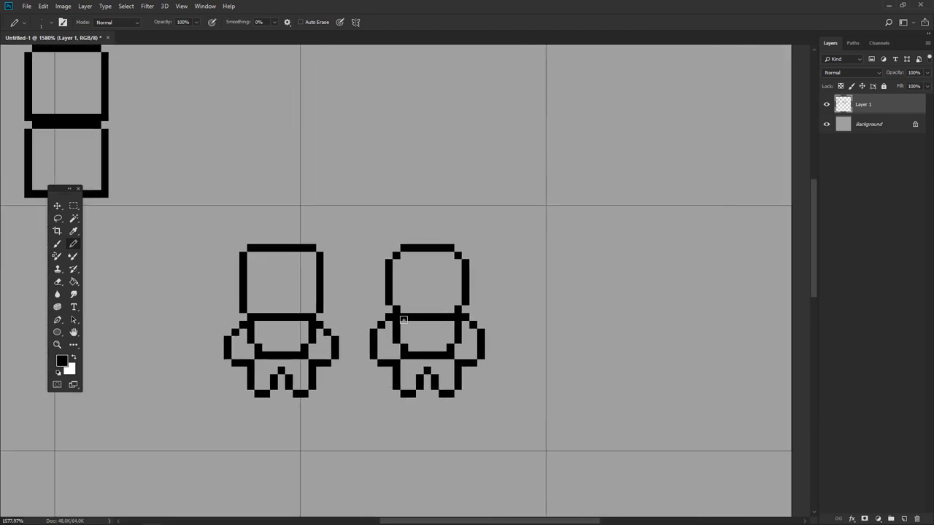
Step: Erase a neck-row pixel and restore two neighbouring neck pixels to black
{"action": "key", "text": "e"}
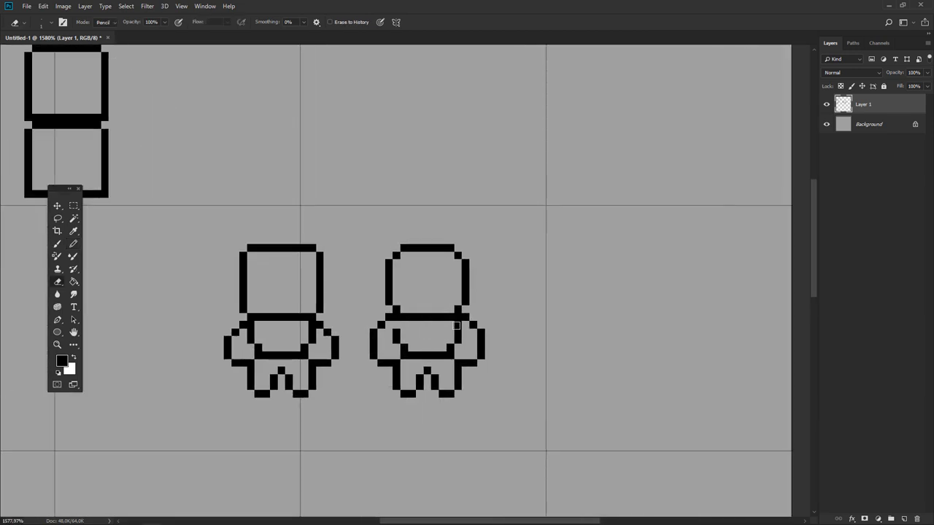
{"action": "left_click", "coordinate": [404, 318]}
{"action": "key", "text": "b"}
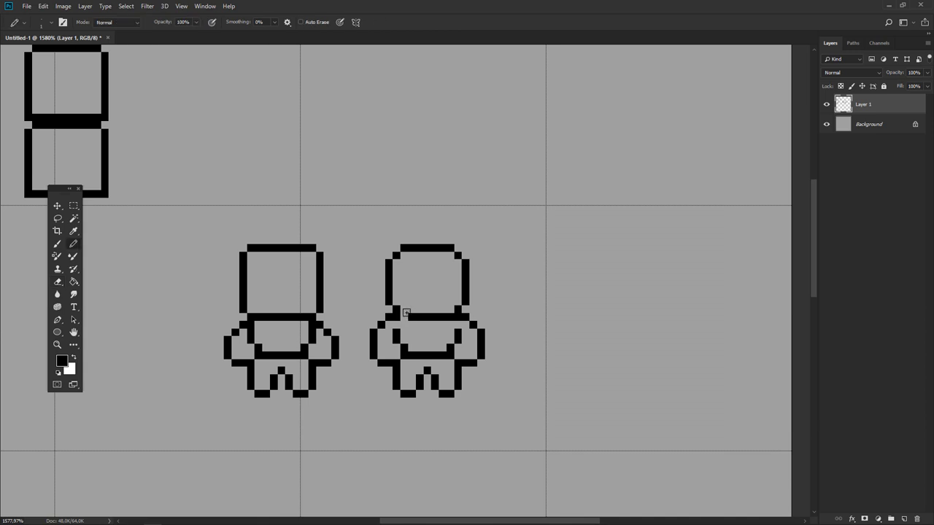
{"action": "key", "text": "e"}
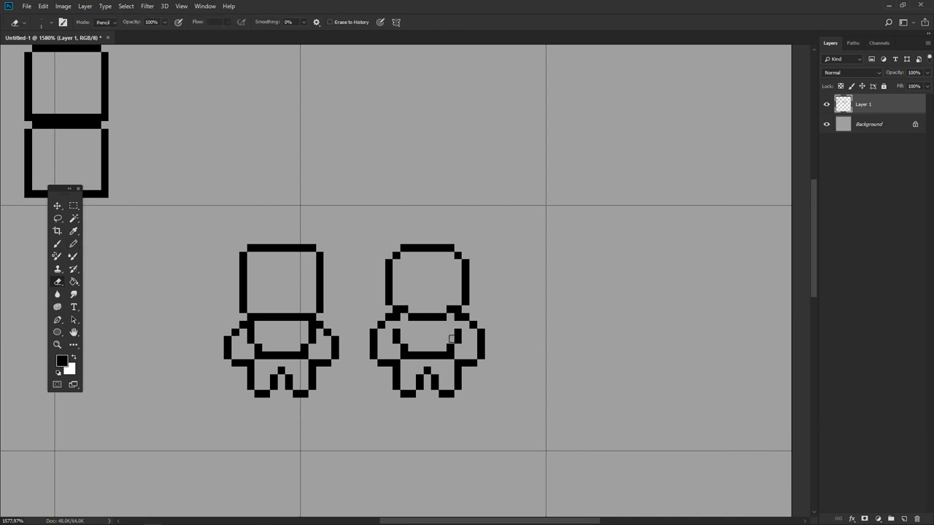
{"action": "scroll", "coordinate": [407, 329], "scroll_direction": "down", "scroll_amount": 5}
{"action": "scroll", "coordinate": [404, 332], "scroll_direction": "up", "scroll_amount": 5}
{"action": "scroll", "coordinate": [405, 332], "scroll_direction": "up", "scroll_amount": 3}
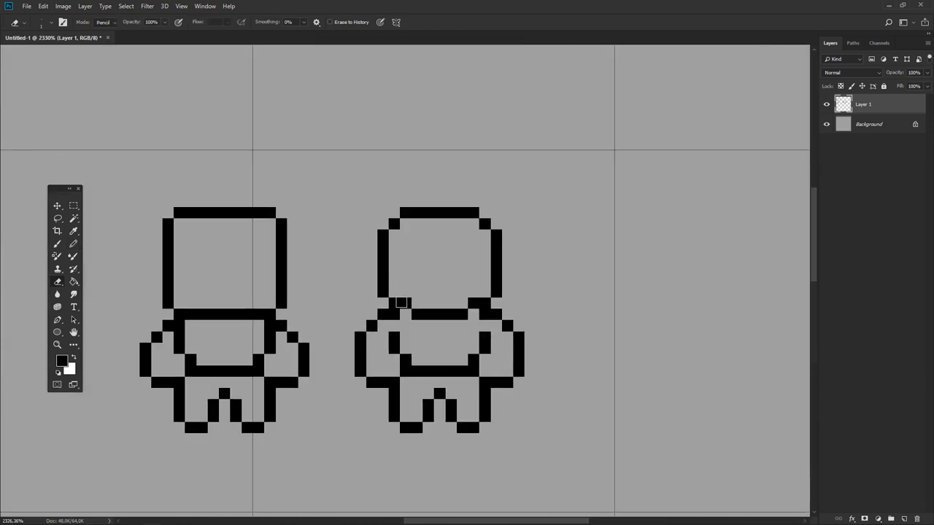
{"action": "left_click", "coordinate": [394, 292], "text": "alt"}
{"action": "left_click", "coordinate": [485, 291], "text": "alt"}
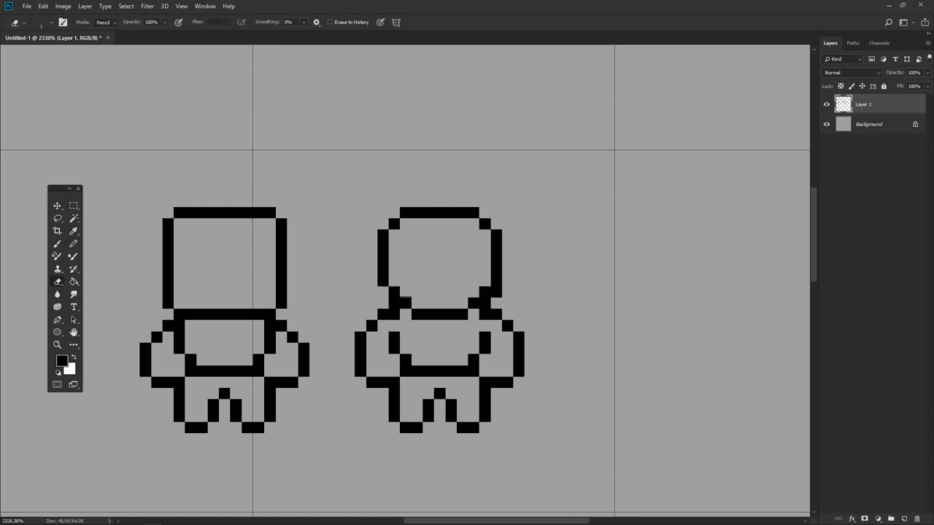
{"action": "scroll", "coordinate": [406, 325], "scroll_direction": "down", "scroll_amount": 3}
{"action": "scroll", "coordinate": [406, 324], "scroll_direction": "up", "scroll_amount": 2}
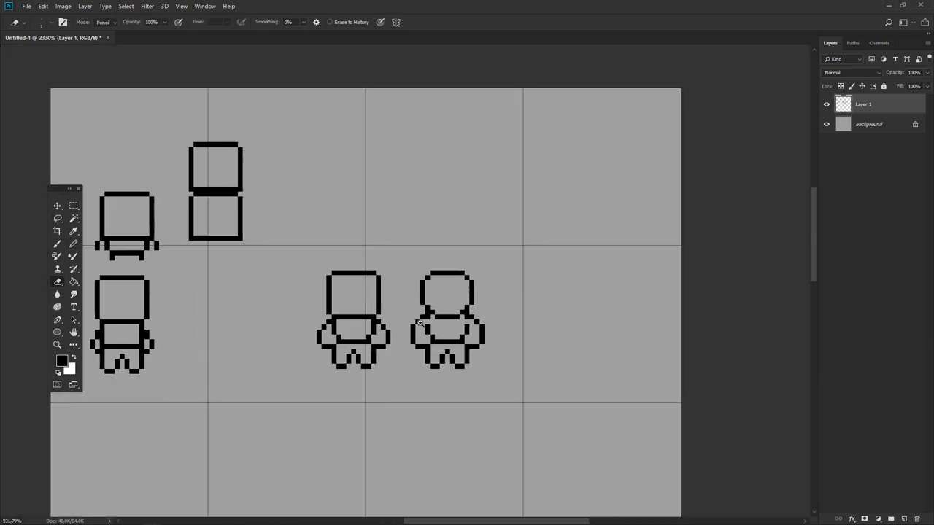
{"action": "scroll", "coordinate": [418, 264], "scroll_direction": "up", "scroll_amount": 2}
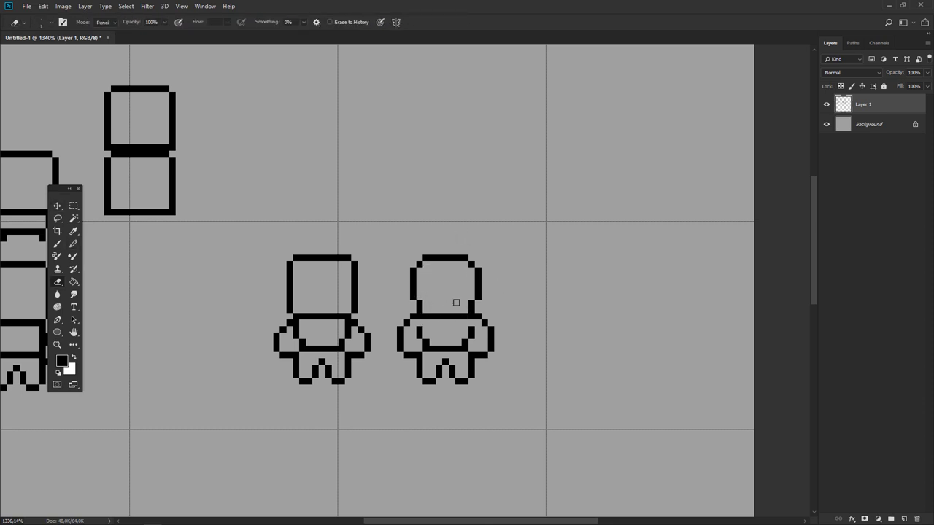
Step: Erase part of the line under the round-headed robot's head
{"action": "key", "text": "b"}
{"action": "key", "text": "e"}
{"action": "left_click_drag", "start_coordinate": [430, 319], "coordinate": [459, 321]}
{"action": "key", "text": "b"}
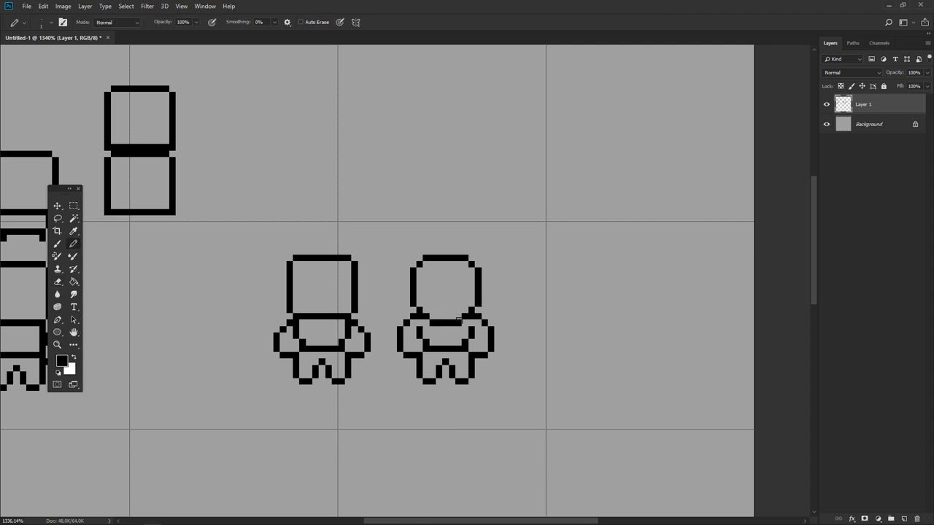
{"action": "scroll", "coordinate": [529, 292], "scroll_direction": "down", "scroll_amount": 5}
{"action": "scroll", "coordinate": [525, 294], "scroll_direction": "up", "scroll_amount": 1}
{"action": "scroll", "coordinate": [518, 297], "scroll_direction": "up", "scroll_amount": 2}
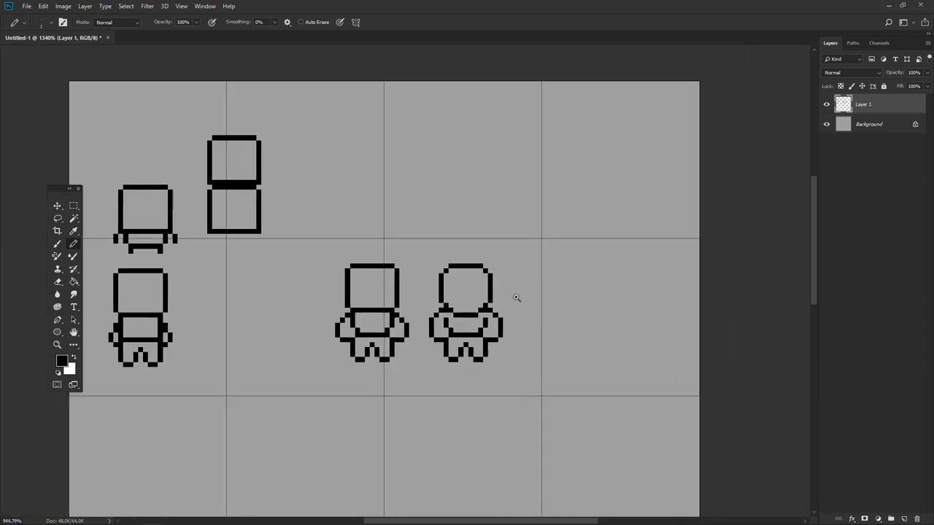
{"action": "scroll", "coordinate": [515, 299], "scroll_direction": "up", "scroll_amount": 2}
{"action": "key", "text": "e"}
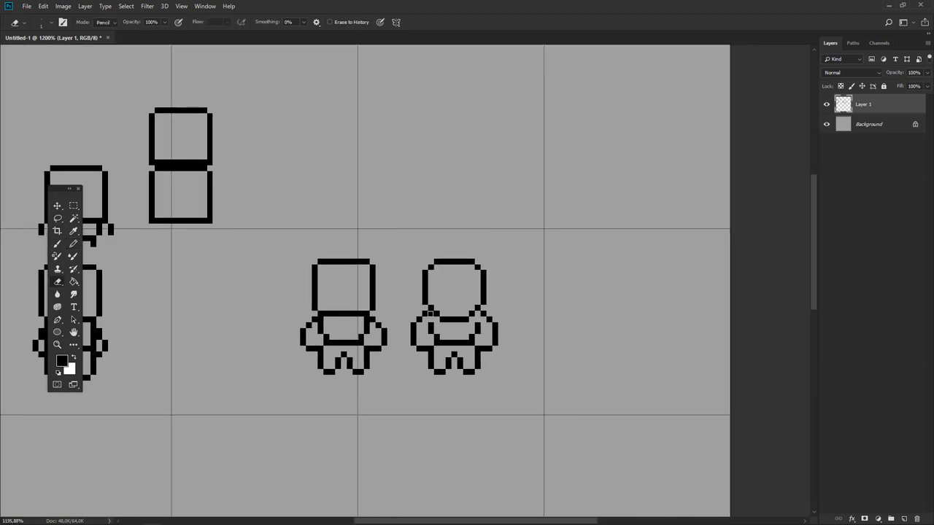
{"action": "scroll", "coordinate": [534, 309], "scroll_direction": "down", "scroll_amount": 1}
{"action": "scroll", "coordinate": [527, 313], "scroll_direction": "down", "scroll_amount": 2}
{"action": "scroll", "coordinate": [548, 315], "scroll_direction": "up", "scroll_amount": 1}
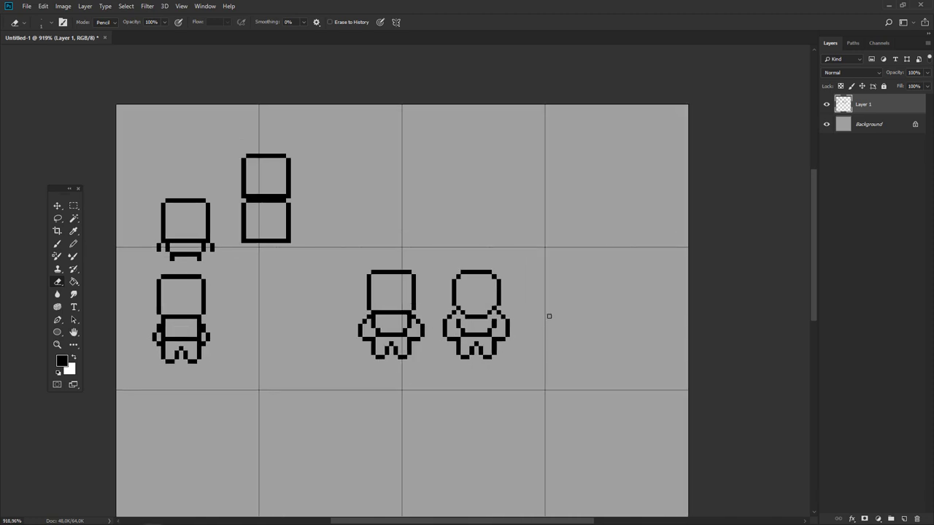
{"action": "scroll", "coordinate": [479, 297], "scroll_direction": "up", "scroll_amount": 2}
{"action": "scroll", "coordinate": [478, 299], "scroll_direction": "up", "scroll_amount": 1}
Step: Try a thicker bar under the round robot's head, then undo it
{"action": "key", "text": "b"}
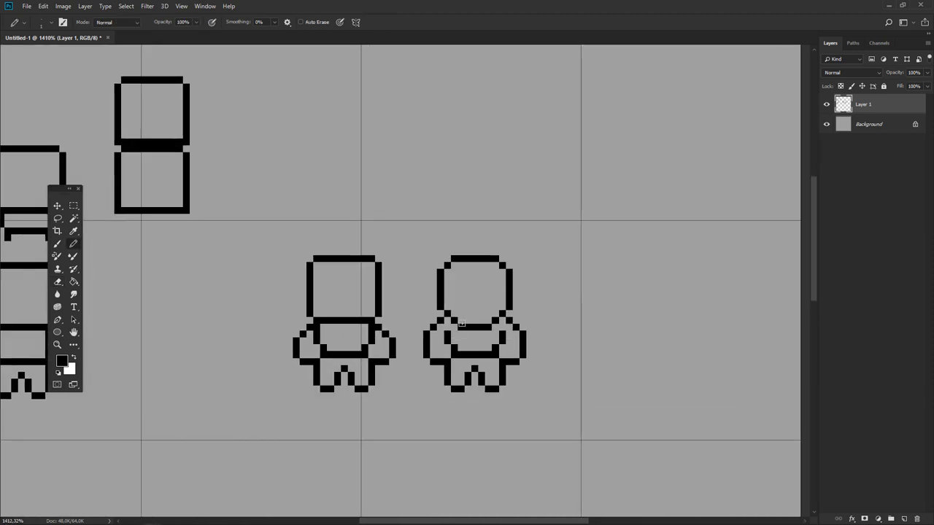
{"action": "left_click_drag", "start_coordinate": [458, 322], "coordinate": [487, 328]}
{"action": "key", "text": "e"}
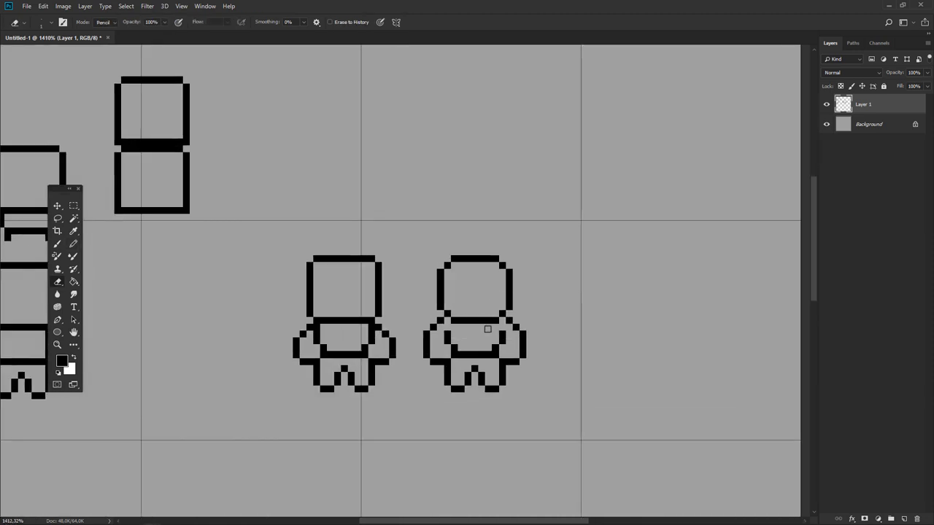
{"action": "scroll", "coordinate": [486, 327], "scroll_direction": "down", "scroll_amount": 5}
{"action": "scroll", "coordinate": [427, 335], "scroll_direction": "down", "scroll_amount": 2}
{"action": "scroll", "coordinate": [467, 329], "scroll_direction": "up", "scroll_amount": 4}
{"action": "scroll", "coordinate": [511, 321], "scroll_direction": "up", "scroll_amount": 1}
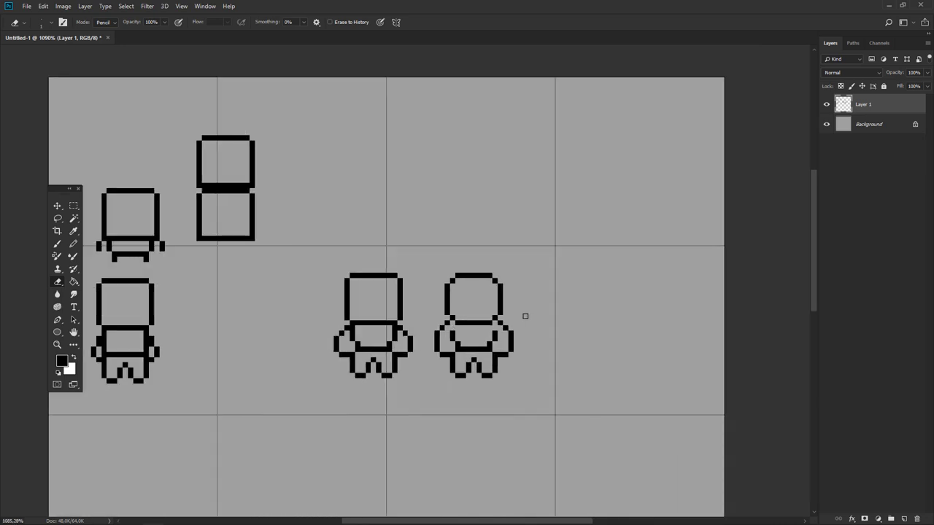
{"action": "key", "text": "ctrl+z"}
{"action": "key", "text": "ctrl+z"}
{"action": "key", "text": "ctrl+z"}
Step: Move the square-headed robot left and nudge the round-headed robot down and right
{"action": "key", "text": "m"}
{"action": "mouse_move", "coordinate": [412, 262]}
{"action": "left_mouse_down"}
{"action": "mouse_move", "coordinate": [340, 359]}
{"action": "mouse_move", "coordinate": [216, 380]}
{"action": "left_mouse_up"}
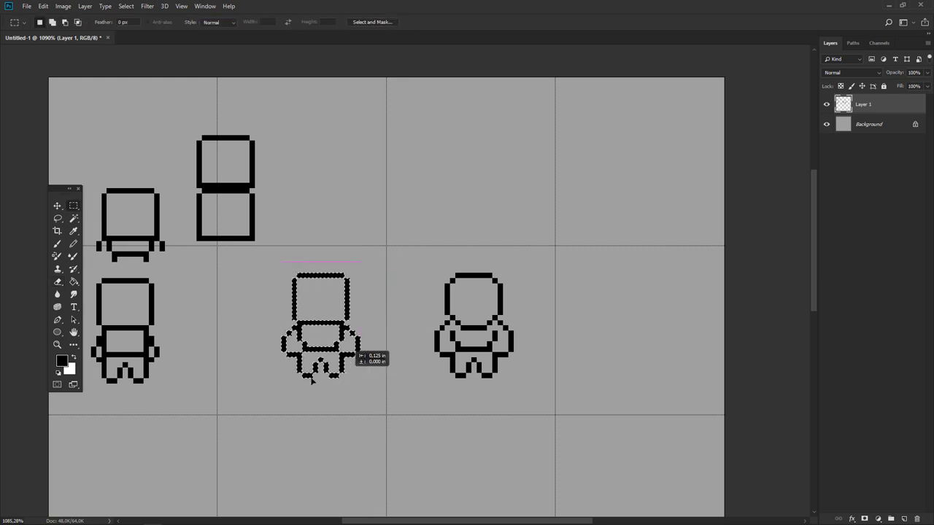
{"action": "left_click_drag", "start_coordinate": [421, 264], "coordinate": [532, 380]}
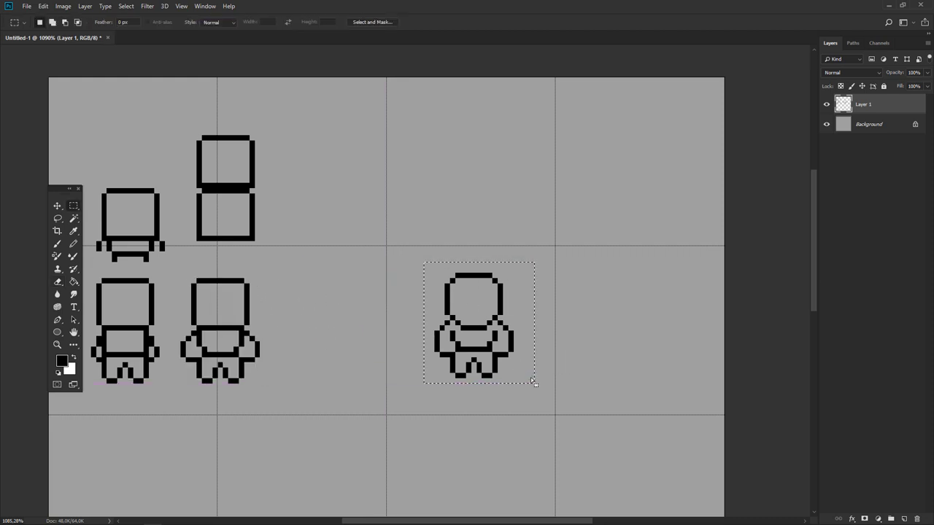
{"action": "left_click_drag", "start_coordinate": [509, 348], "coordinate": [514, 358]}
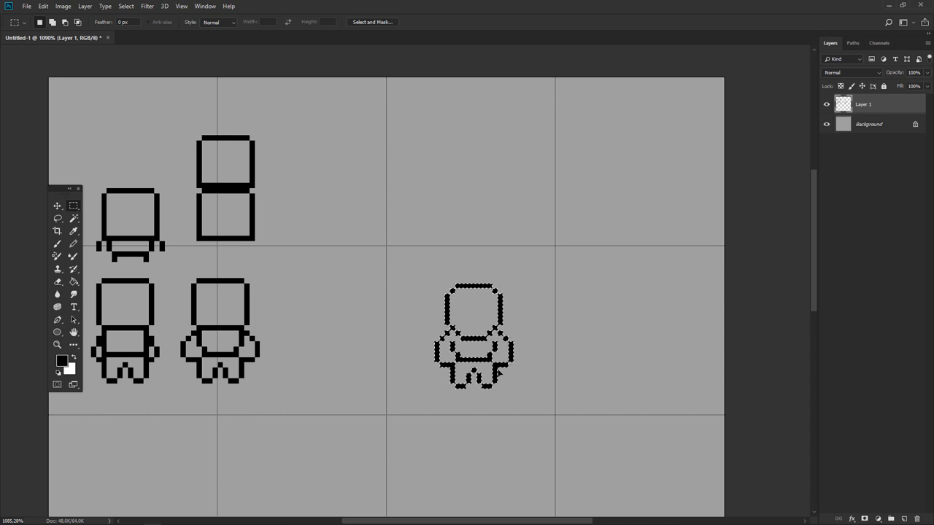
Step: Open the New Document window (15 × 20 px) and close it without creating anything
{"action": "key", "text": "ctrl+n"}
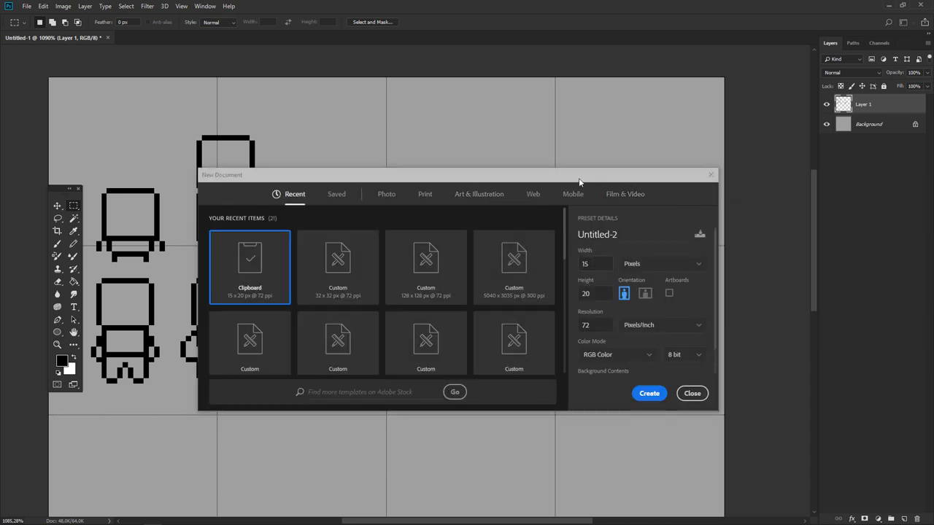
{"action": "left_click_drag", "start_coordinate": [579, 177], "coordinate": [297, 235]}
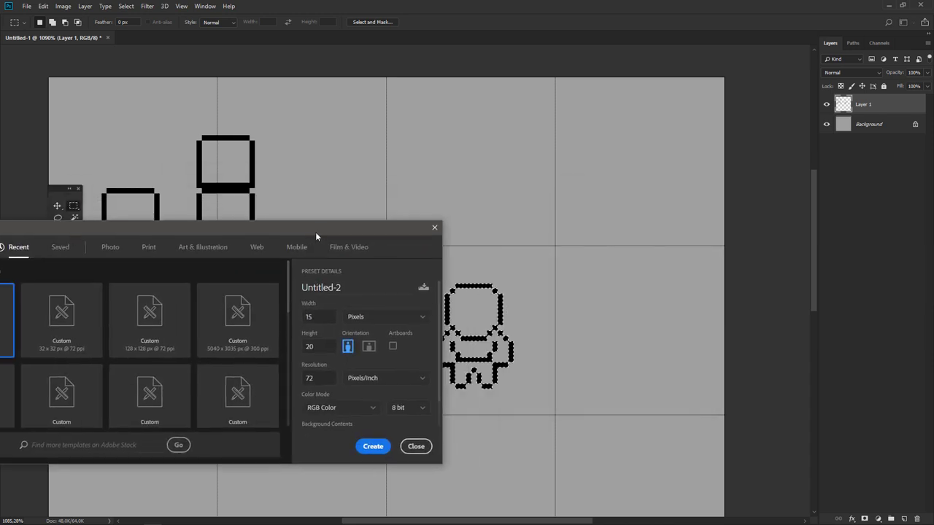
{"action": "left_click", "coordinate": [430, 228]}
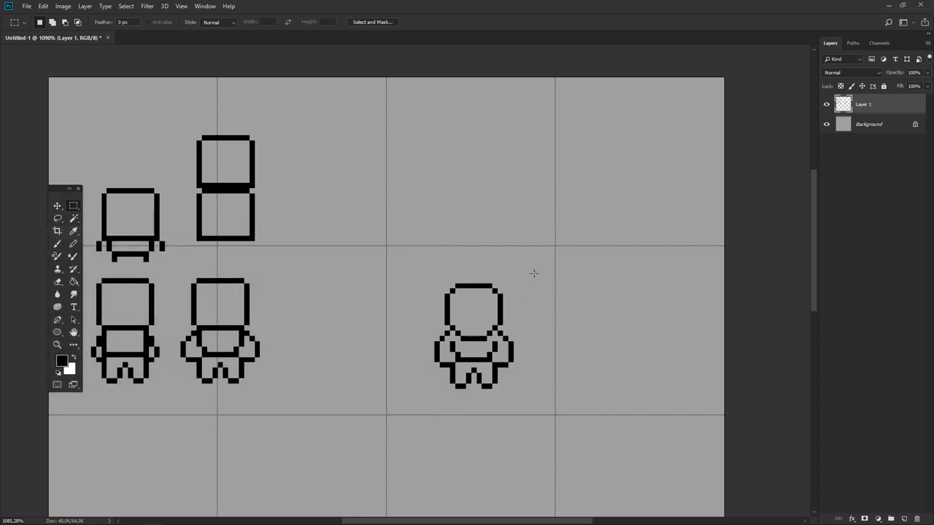
Step: Box the round-headed robot with selections to check its size, then deselect
{"action": "left_click_drag", "start_coordinate": [534, 272], "coordinate": [408, 404]}
{"action": "left_click_drag", "start_coordinate": [453, 293], "coordinate": [474, 298]}
{"action": "left_click", "coordinate": [537, 318]}
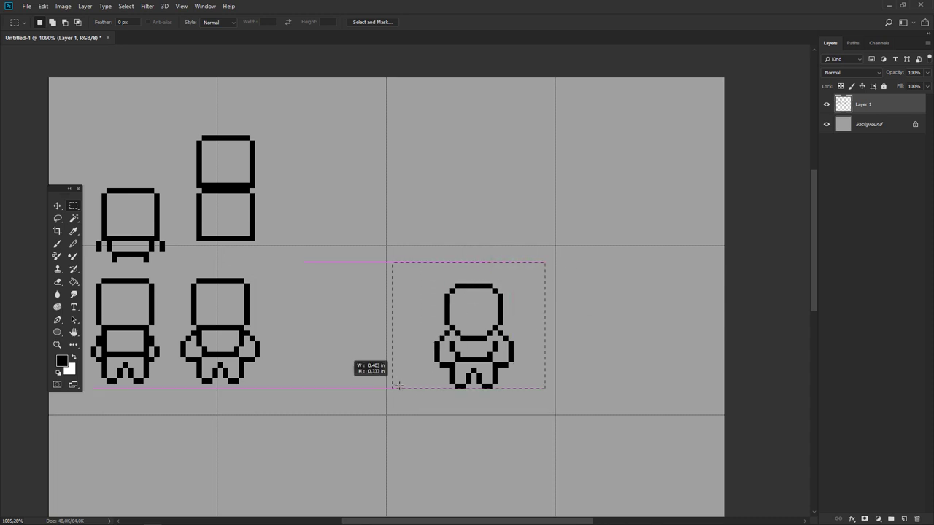
{"action": "left_click_drag", "start_coordinate": [545, 261], "coordinate": [406, 388]}
{"action": "left_click", "coordinate": [566, 380]}
{"action": "key", "text": "b"}
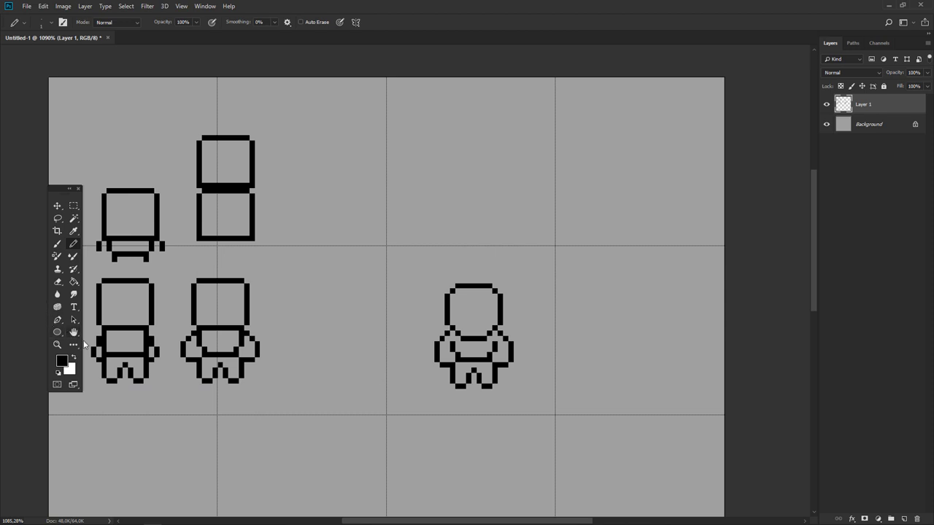
Step: Set up the Rectangle tool to draw in Pixels mode
{"action": "left_click", "coordinate": [58, 332]}
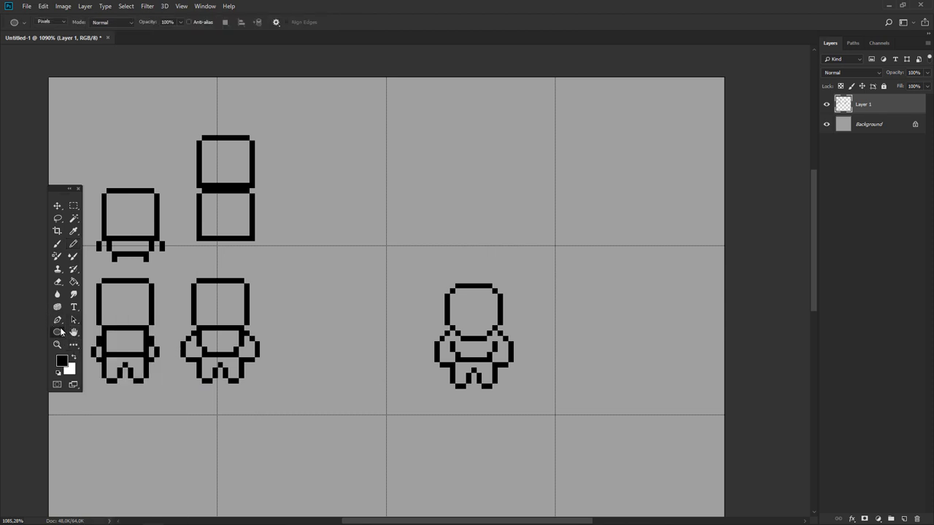
{"action": "right_click", "coordinate": [60, 332]}
{"action": "left_click", "coordinate": [93, 335]}
{"action": "left_click", "coordinate": [47, 22]}
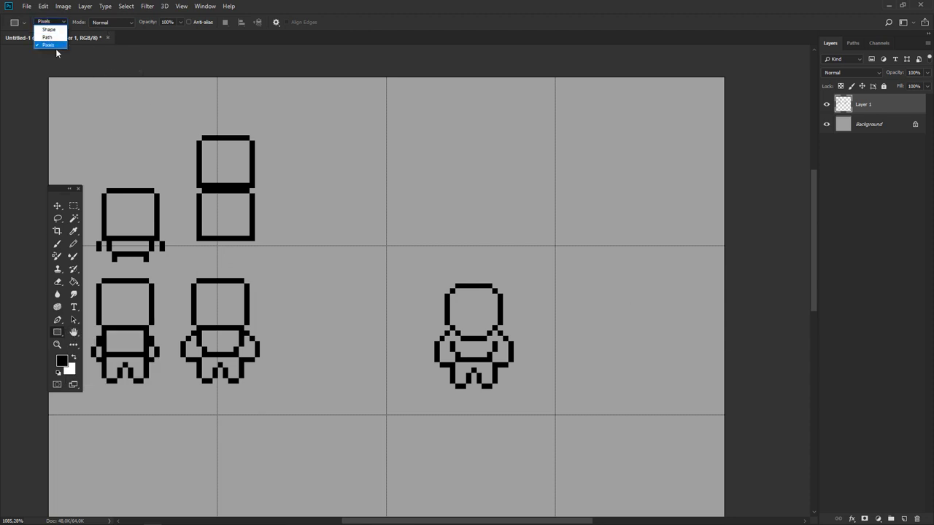
{"action": "left_click", "coordinate": [50, 46]}
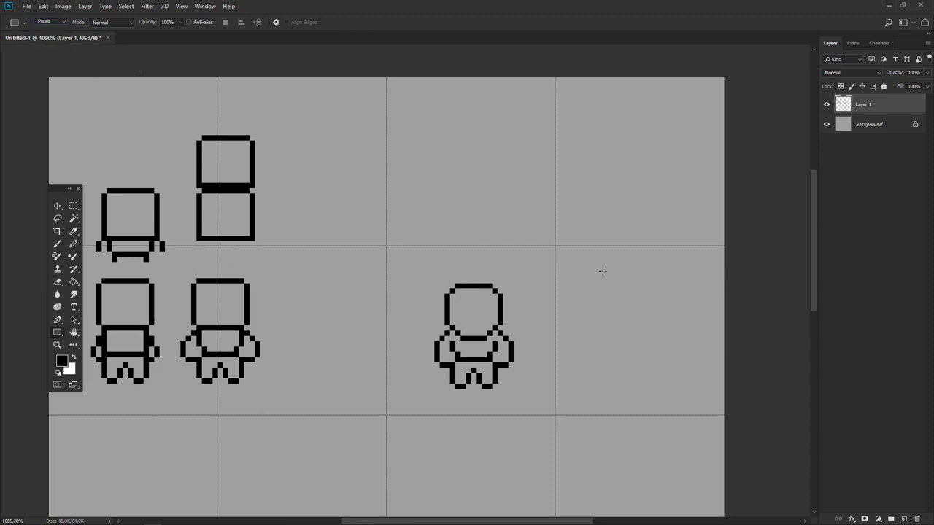
Step: Draw the silhouette's solid black head block with the body block below it
{"action": "left_click_drag", "start_coordinate": [588, 262], "coordinate": [692, 356]}
{"action": "key", "text": "ctrl+z"}
{"action": "left_click_drag", "start_coordinate": [603, 251], "coordinate": [696, 335]}
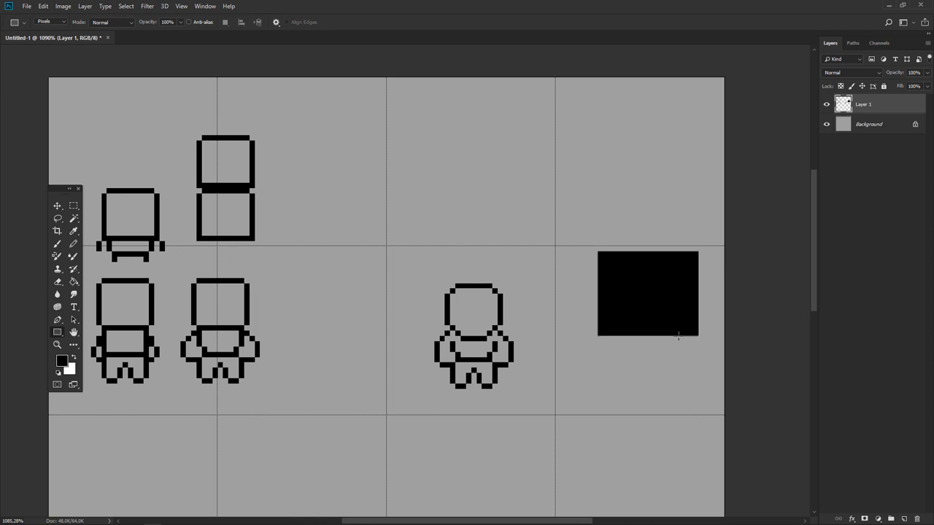
{"action": "left_click_drag", "start_coordinate": [608, 326], "coordinate": [687, 405]}
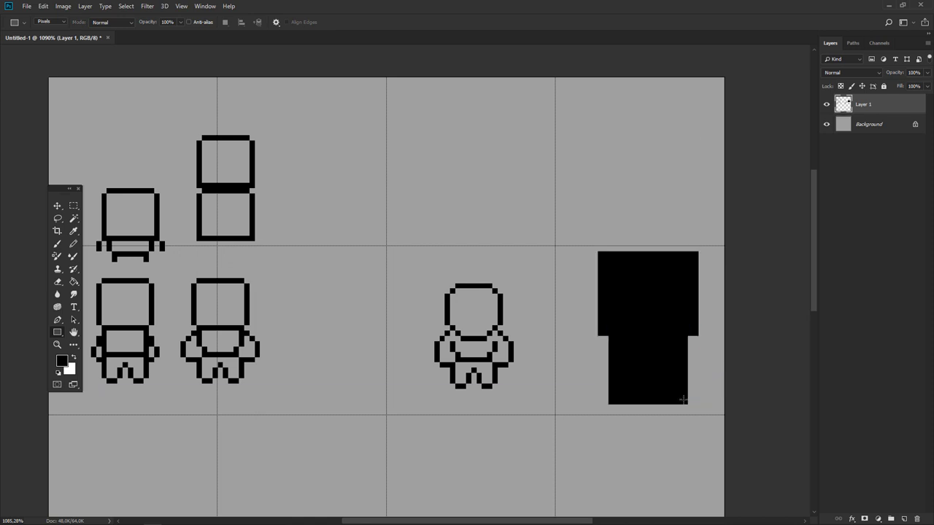
{"action": "left_click", "coordinate": [554, 212]}
{"action": "left_click", "coordinate": [491, 195]}
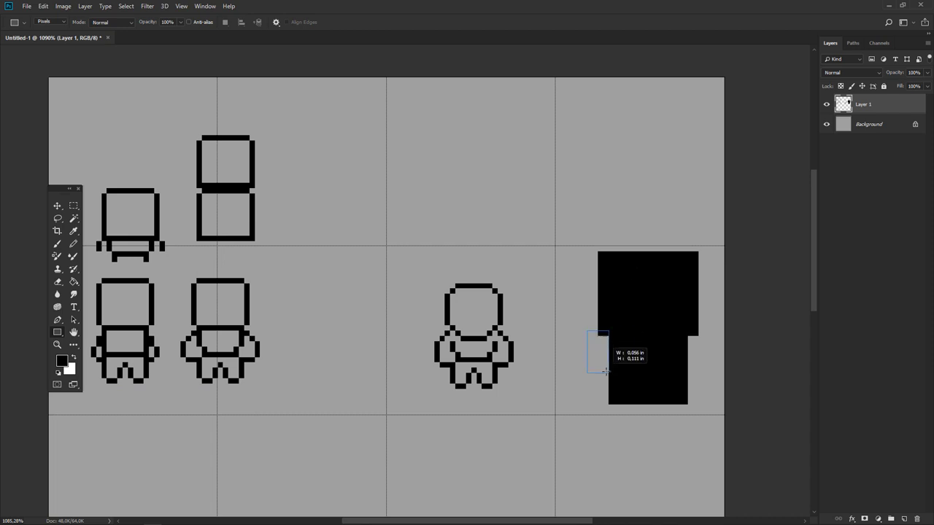
Step: Add narrow black left and right arm blocks beside the silhouette's body
{"action": "left_click_drag", "start_coordinate": [589, 333], "coordinate": [608, 378]}
{"action": "mouse_move", "coordinate": [708, 326]}
{"action": "left_mouse_down"}
{"action": "mouse_move", "coordinate": [670, 374]}
{"action": "mouse_move", "coordinate": [687, 373]}
{"action": "left_mouse_up"}
{"action": "key", "text": "ctrl+z"}
{"action": "left_click_drag", "start_coordinate": [703, 325], "coordinate": [687, 372]}
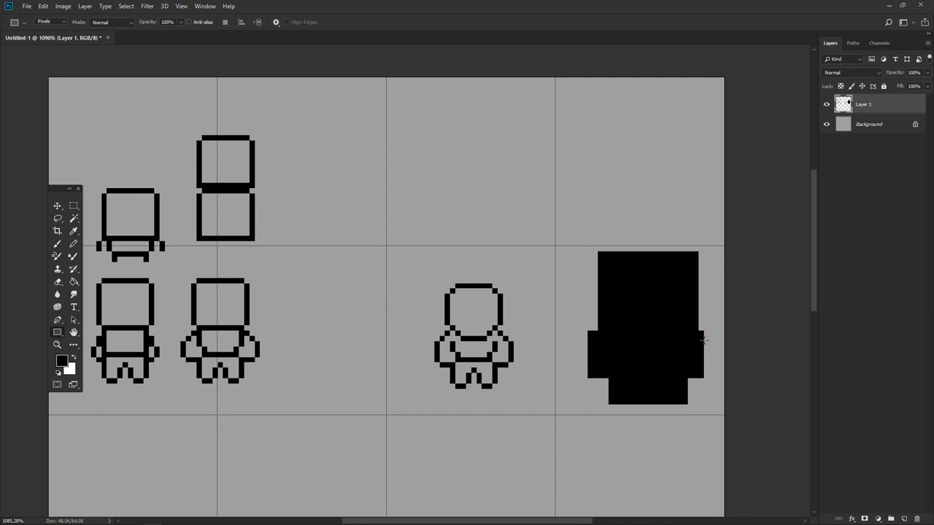
{"action": "left_click_drag", "start_coordinate": [704, 331], "coordinate": [708, 379]}
{"action": "left_click_drag", "start_coordinate": [688, 316], "coordinate": [698, 404]}
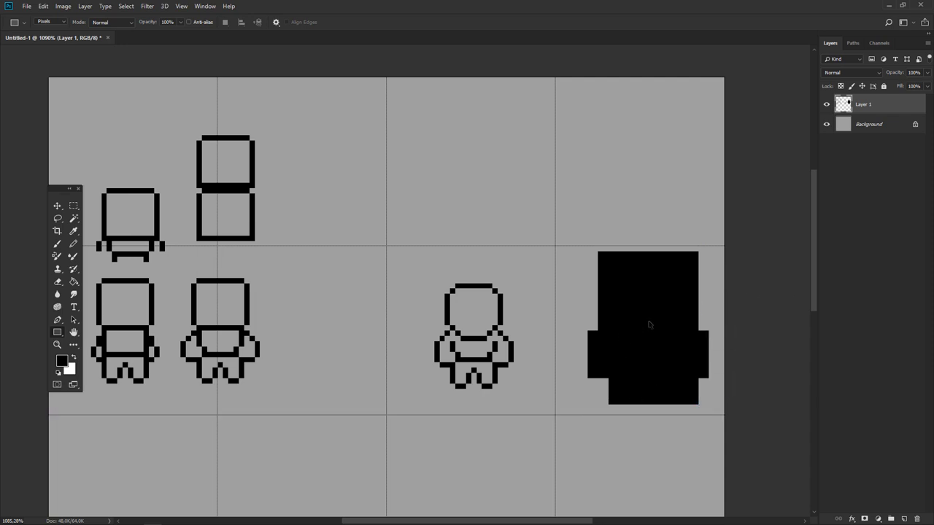
{"action": "key", "text": "ctrl+z"}
Step: Erase a gap between the silhouette's legs and pencil-fill the lower-left notch
{"action": "key", "text": "e"}
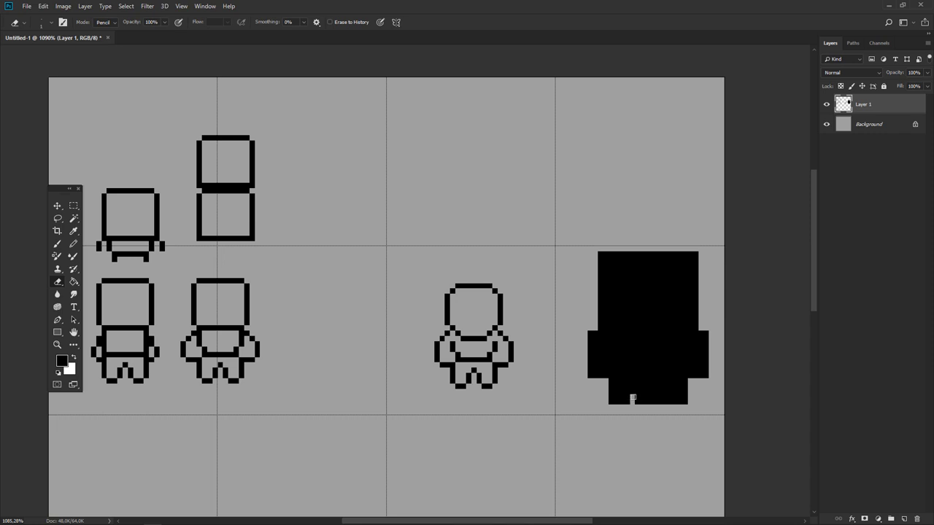
{"action": "left_click_drag", "start_coordinate": [633, 397], "coordinate": [671, 397]}
{"action": "key", "text": "b"}
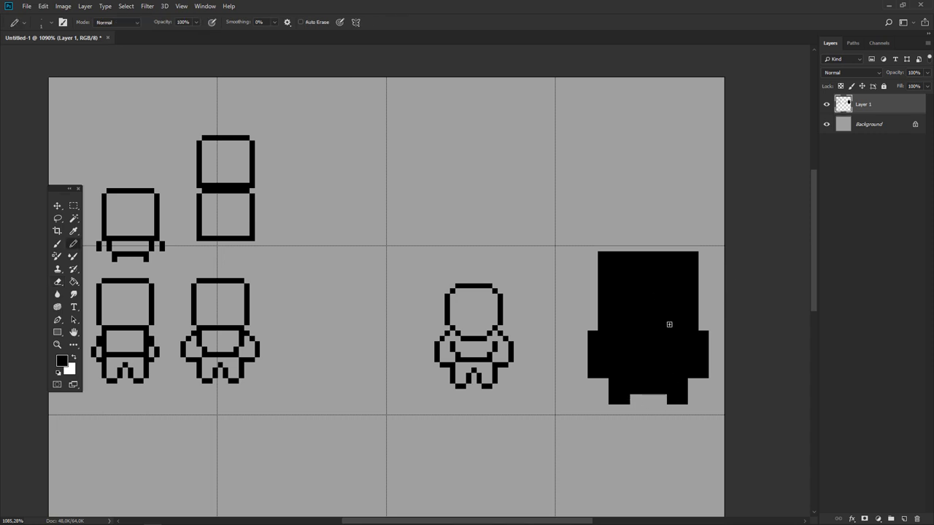
{"action": "key", "text": "e"}
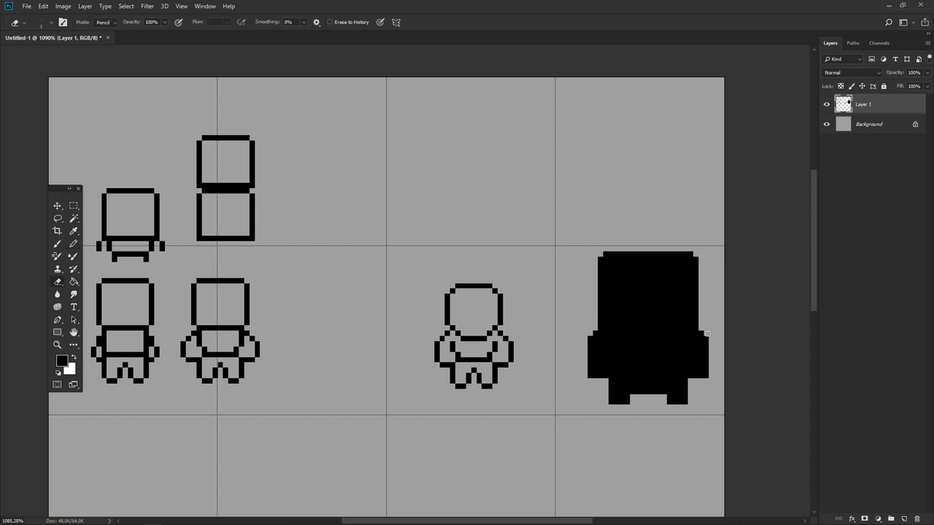
{"action": "key", "text": "b"}
{"action": "key", "text": "e"}
{"action": "key", "text": "b"}
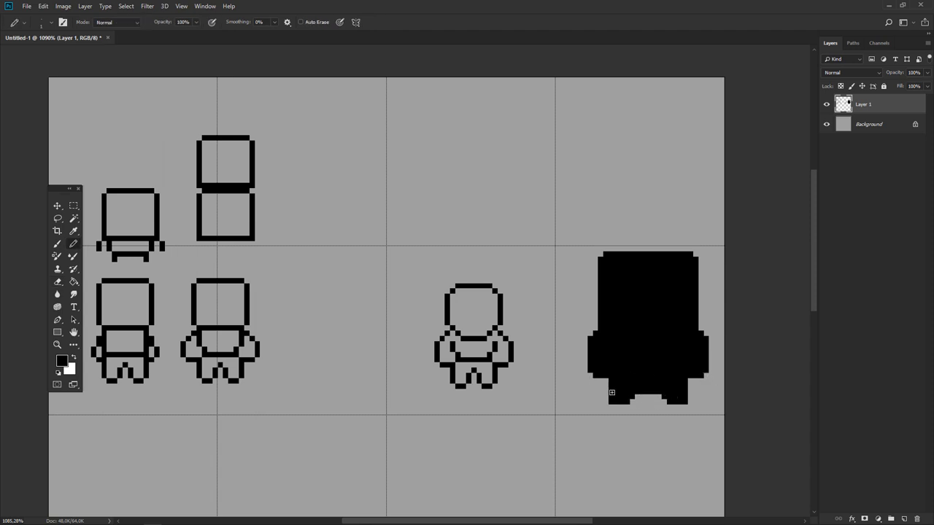
{"action": "left_click", "coordinate": [607, 392]}
Step: Magic Wand-select the whole black silhouette with anti-alias off, then open the Select menu
{"action": "left_click", "coordinate": [73, 219]}
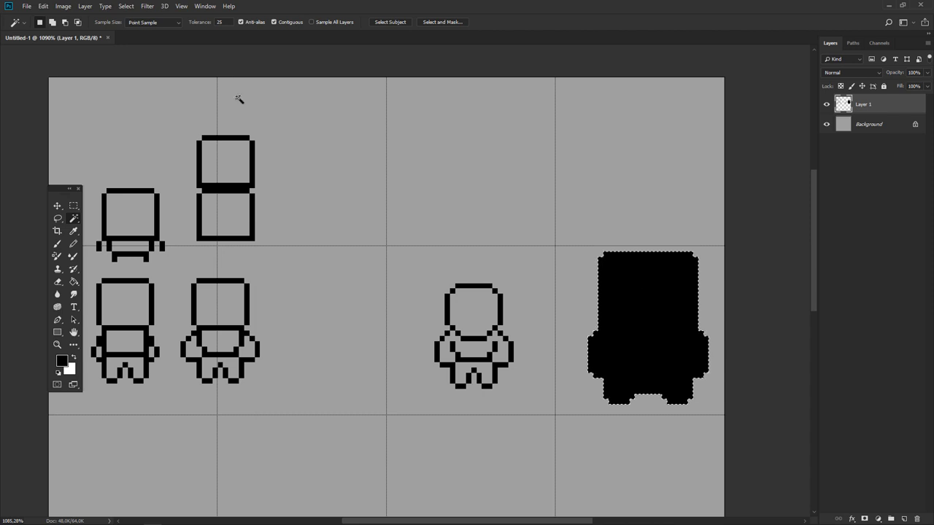
{"action": "key", "text": "ctrl+d"}
{"action": "left_click", "coordinate": [243, 23]}
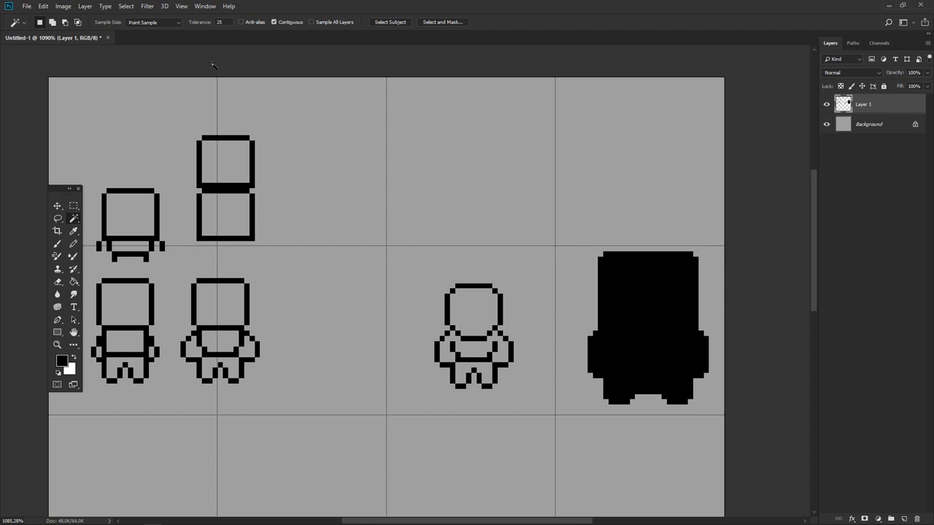
{"action": "left_click", "coordinate": [649, 309]}
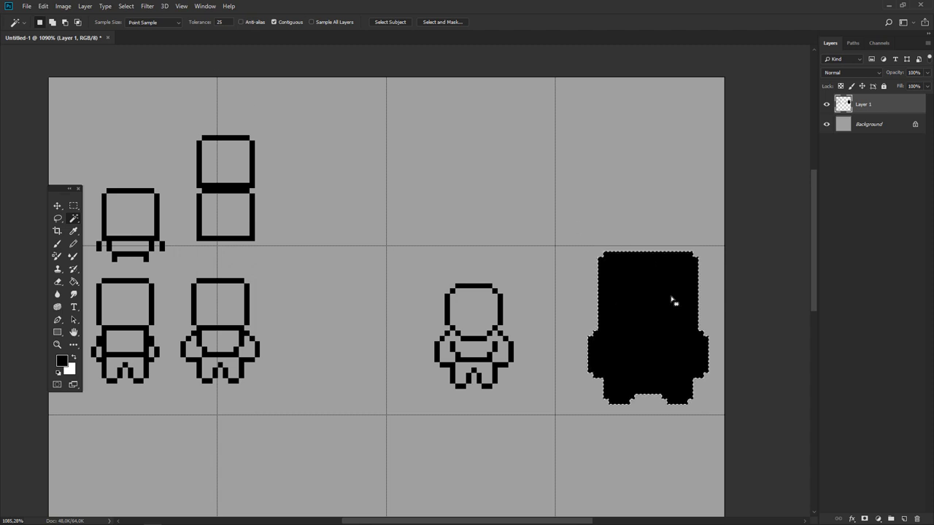
{"action": "left_click", "coordinate": [146, 6]}
{"action": "mouse_move", "coordinate": [127, 5]}
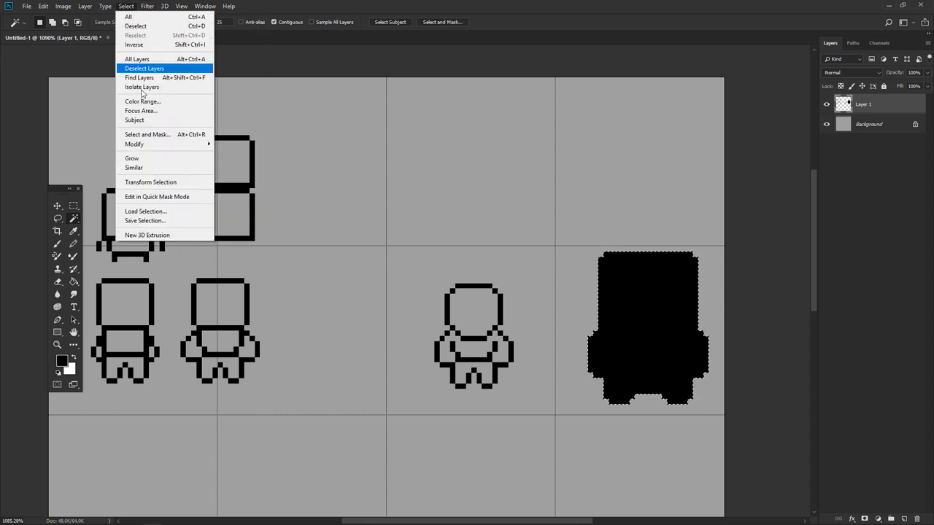
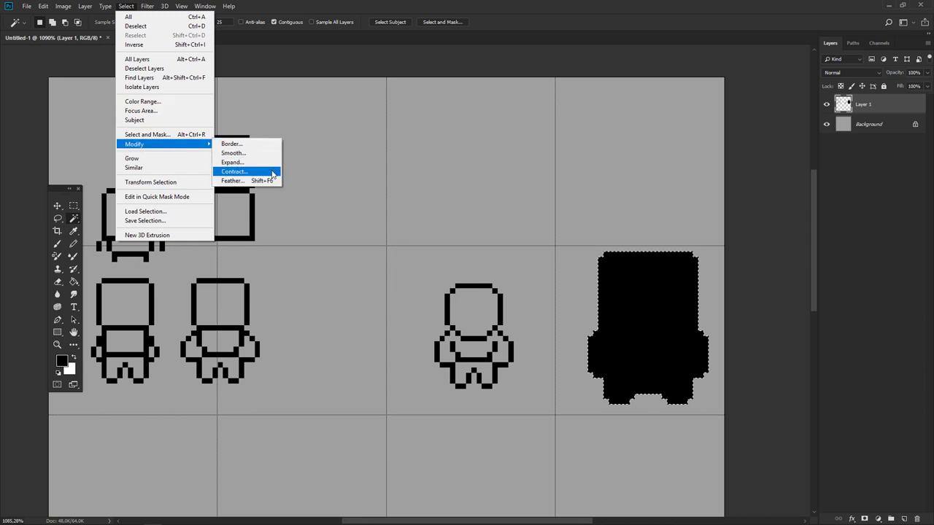
Step: Contract the black figure's selection by 1 pixel and delete the fill, leaving a one-pixel outline
{"action": "left_click", "coordinate": [247, 172]}
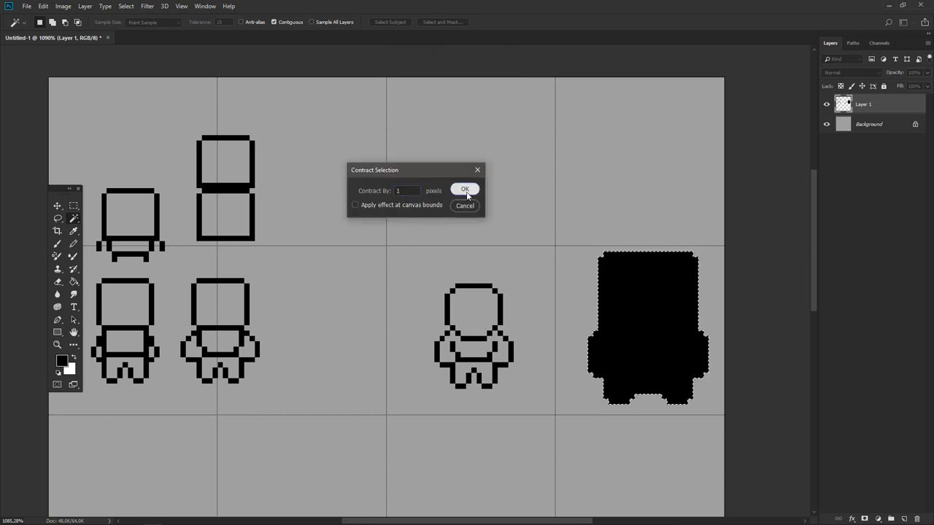
{"action": "left_click", "coordinate": [464, 189]}
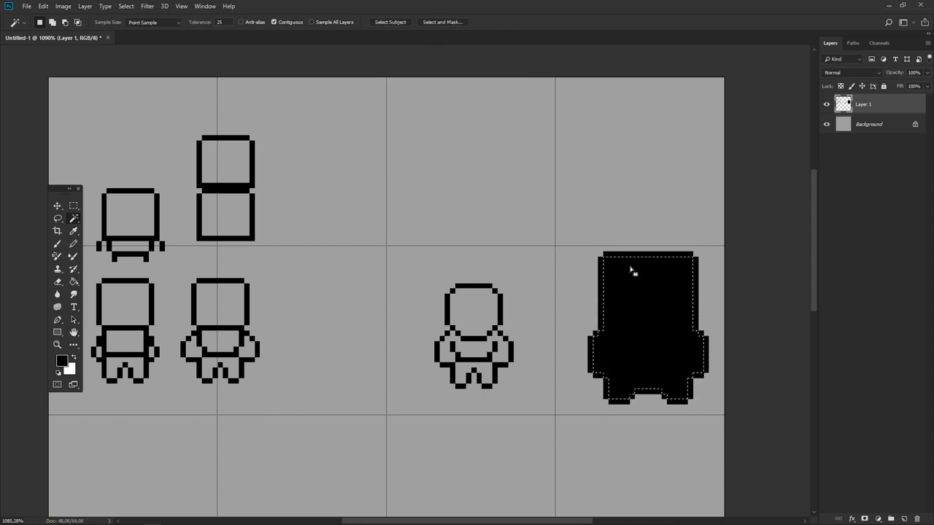
{"action": "key", "text": "Delete"}
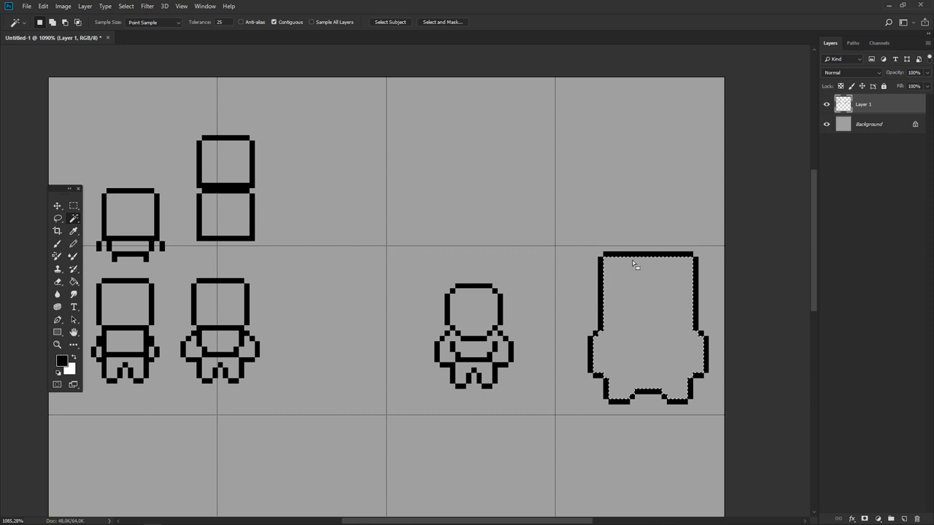
{"action": "key", "text": "ctrl+d"}
{"action": "key", "text": "b"}
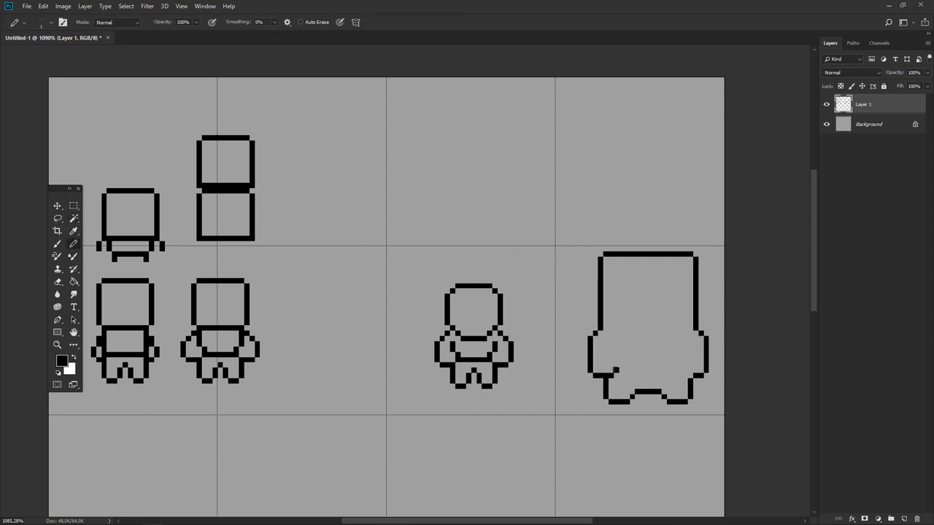
Step: Draw mirrored curled hooks on the figure's left and right sides as hands
{"action": "left_click", "coordinate": [680, 370]}
{"action": "left_click_drag", "start_coordinate": [617, 354], "coordinate": [617, 367]}
{"action": "left_click", "coordinate": [680, 365]}
{"action": "left_click_drag", "start_coordinate": [680, 360], "coordinate": [685, 356]}
{"action": "left_click_drag", "start_coordinate": [655, 276], "coordinate": [581, 291]}
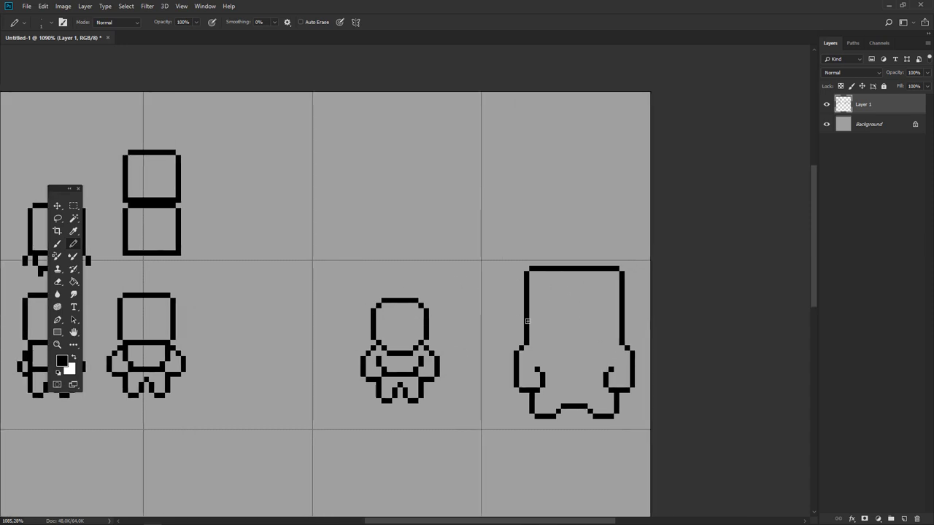
Step: Add matching shoulder pixels on both sides and erase a stray pixel at the left wall
{"action": "key", "text": "e"}
{"action": "key", "text": "b"}
{"action": "left_click", "coordinate": [536, 342]}
{"action": "left_click", "coordinate": [618, 343]}
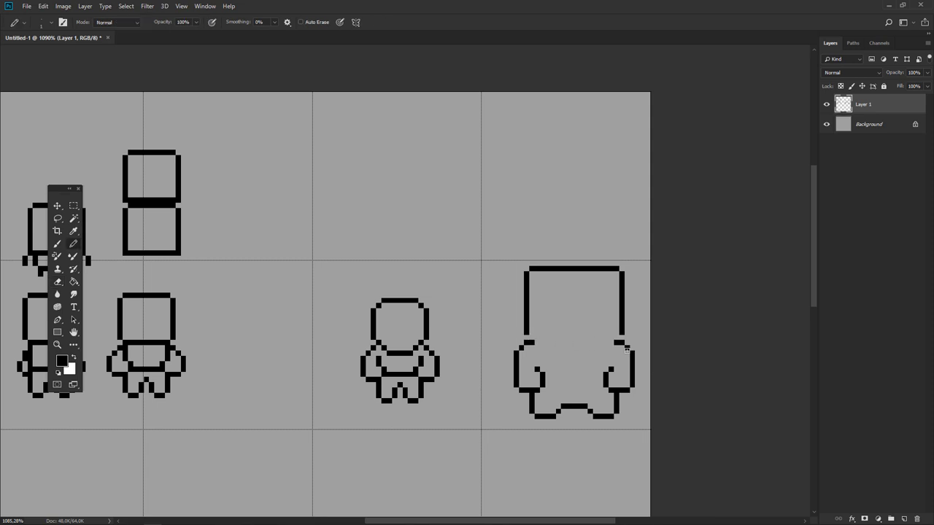
{"action": "key", "text": "e"}
{"action": "left_click", "coordinate": [526, 333]}
{"action": "key", "text": "b"}
{"action": "left_click", "coordinate": [534, 337]}
Step: Shift the figure's lower body slightly down and patch its top-right arc
{"action": "key", "text": "e"}
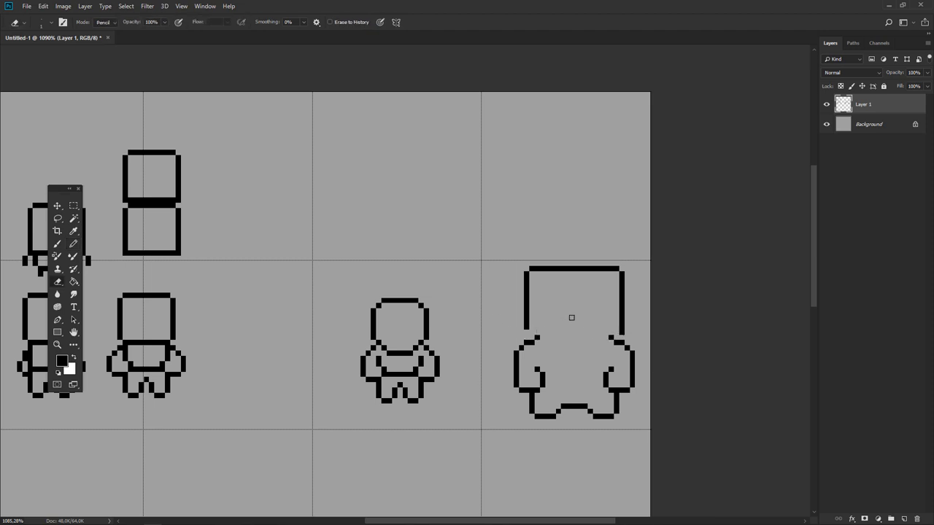
{"action": "key", "text": "m"}
{"action": "left_click_drag", "start_coordinate": [514, 330], "coordinate": [634, 428]}
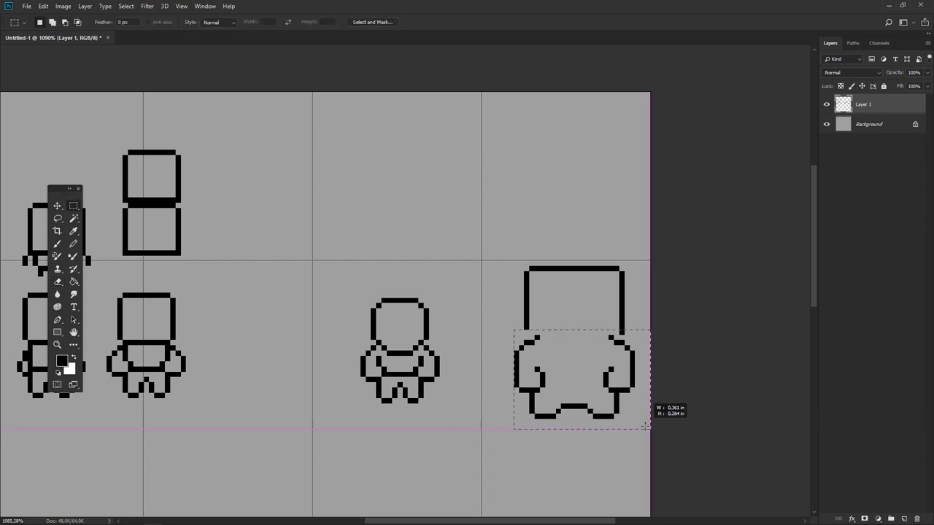
{"action": "left_click_drag", "start_coordinate": [612, 348], "coordinate": [618, 369]}
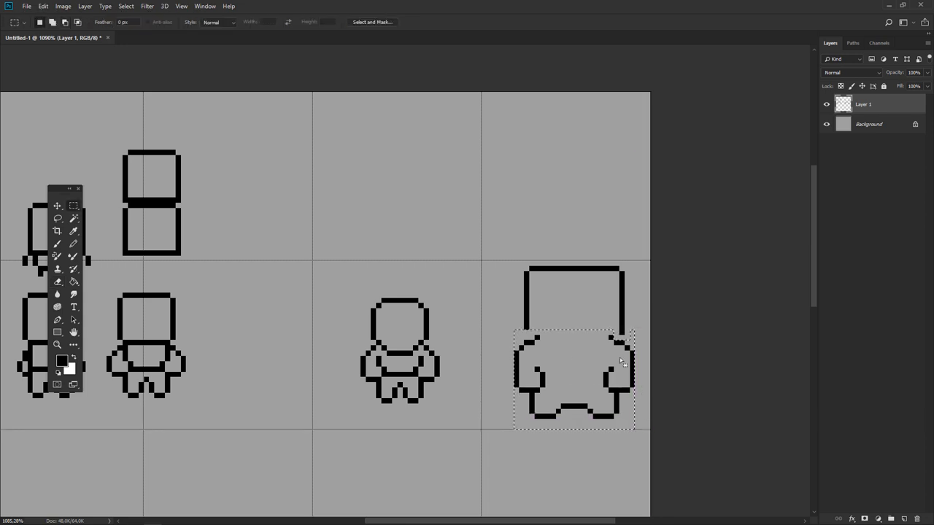
{"action": "key", "text": "ctrl+d"}
{"action": "key", "text": "b"}
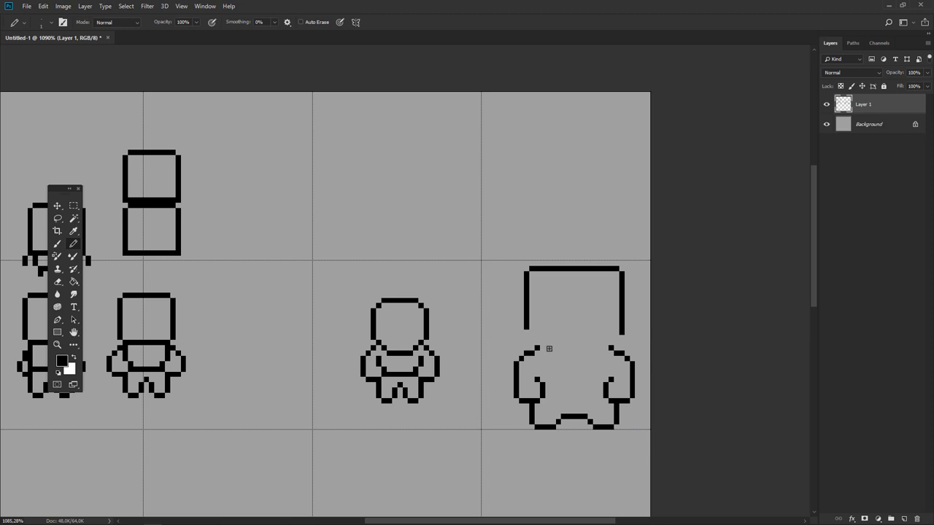
{"action": "left_click", "coordinate": [609, 348]}
Step: Delete the top part of the large figure above the shoulders
{"action": "key", "text": "m"}
{"action": "mouse_move", "coordinate": [514, 260]}
{"action": "left_mouse_down"}
{"action": "mouse_move", "coordinate": [589, 304]}
{"action": "mouse_move", "coordinate": [643, 321]}
{"action": "mouse_move", "coordinate": [635, 313]}
{"action": "mouse_move", "coordinate": [652, 334]}
{"action": "left_mouse_up"}
{"action": "key", "text": "Delete"}
{"action": "key", "text": "ctrl+d"}
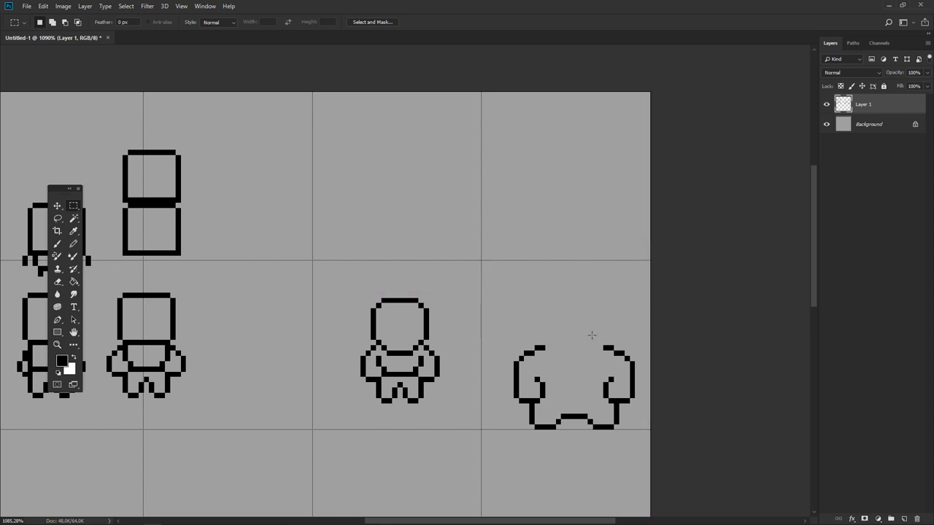
{"action": "key", "text": "b"}
Step: Draw a narrow tall head with two vertical lines joined across the top, erasing doubled pixels
{"action": "left_click", "coordinate": [548, 301]}
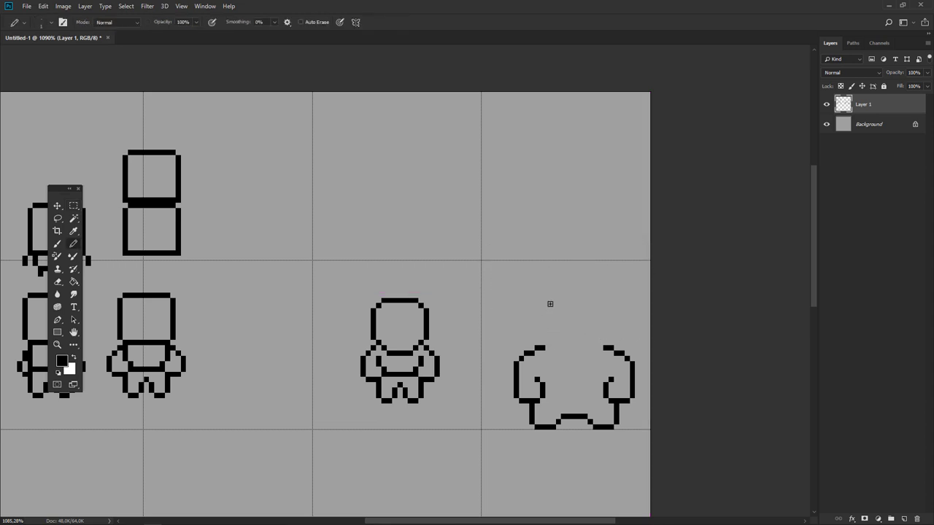
{"action": "left_click", "coordinate": [548, 347], "text": "shift"}
{"action": "left_click", "coordinate": [595, 303], "text": "shift"}
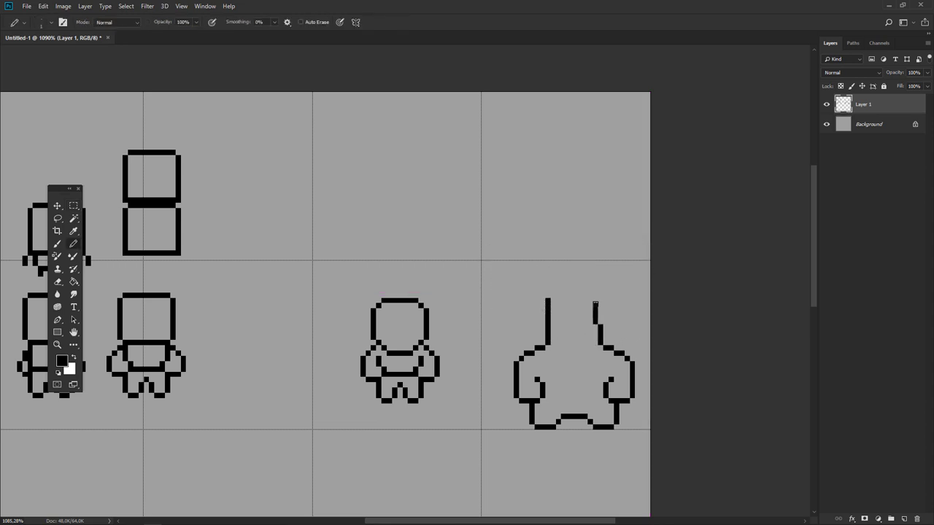
{"action": "left_click", "coordinate": [599, 321], "text": "shift"}
{"action": "left_click", "coordinate": [549, 295]}
{"action": "left_click", "coordinate": [589, 296], "text": "shift"}
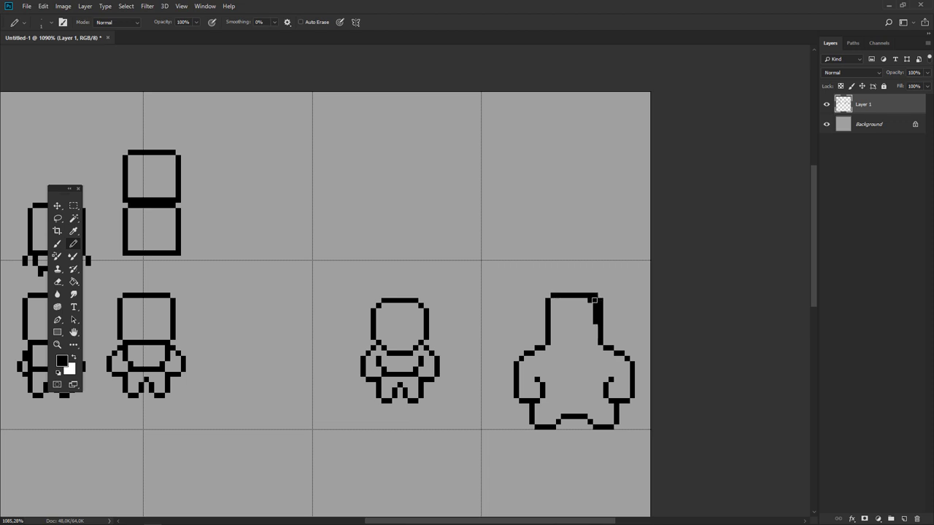
{"action": "key", "text": "e"}
{"action": "left_click_drag", "start_coordinate": [594, 300], "coordinate": [592, 329]}
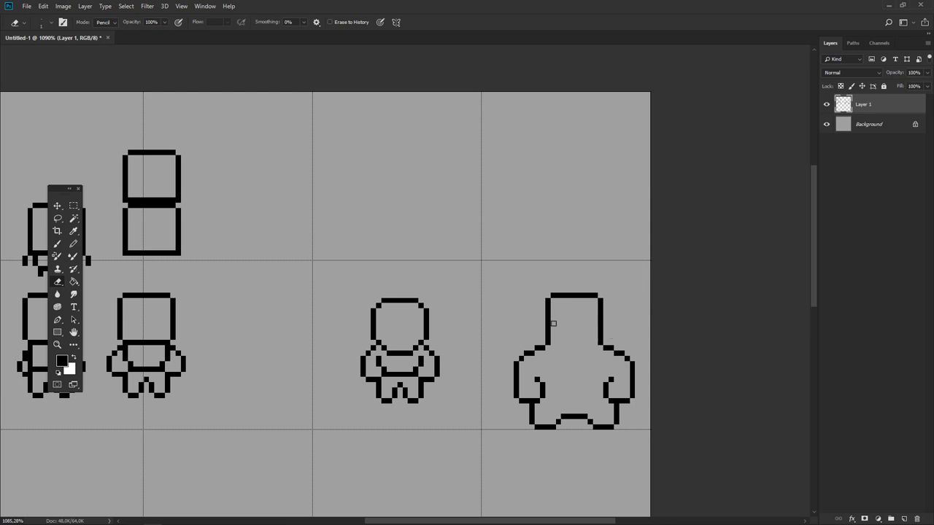
Step: Raise the top of the figure's head by a few pixels
{"action": "key", "text": "m"}
{"action": "left_click_drag", "start_coordinate": [543, 287], "coordinate": [602, 329]}
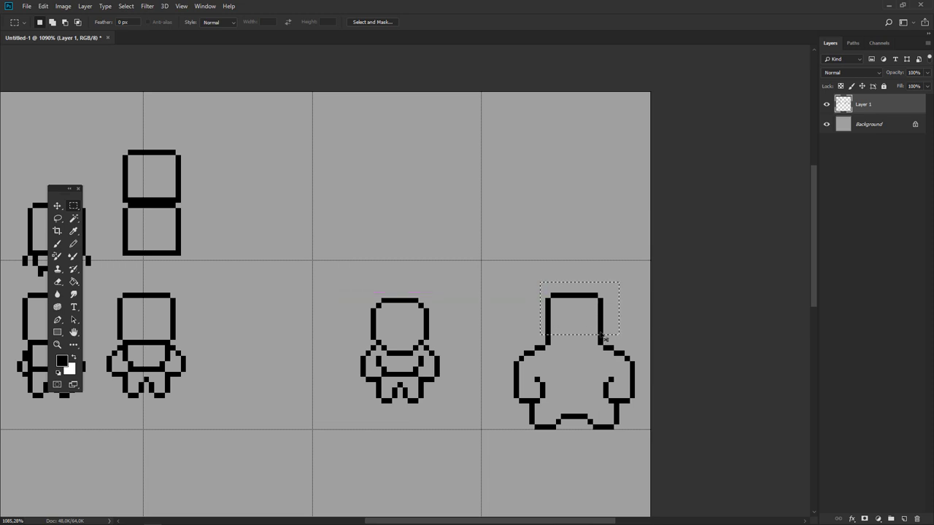
{"action": "left_click_drag", "start_coordinate": [601, 294], "coordinate": [601, 289]}
{"action": "key", "text": "ctrl+d"}
{"action": "key", "text": "b"}
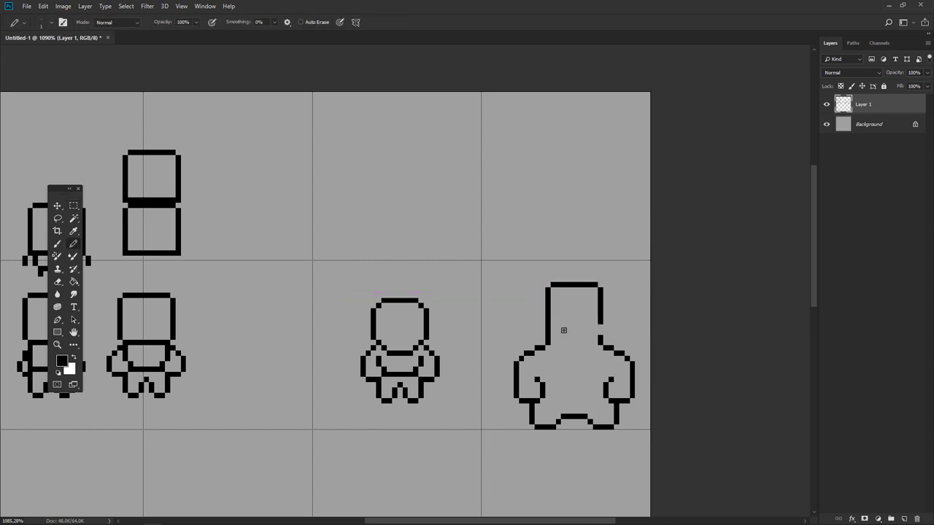
{"action": "left_click", "coordinate": [595, 328]}
Step: Try drawing eyes and a mouth on the head, then erase and undo them
{"action": "left_click_drag", "start_coordinate": [558, 321], "coordinate": [570, 321]}
{"action": "left_click_drag", "start_coordinate": [578, 321], "coordinate": [591, 321]}
{"action": "left_click_drag", "start_coordinate": [557, 337], "coordinate": [591, 337]}
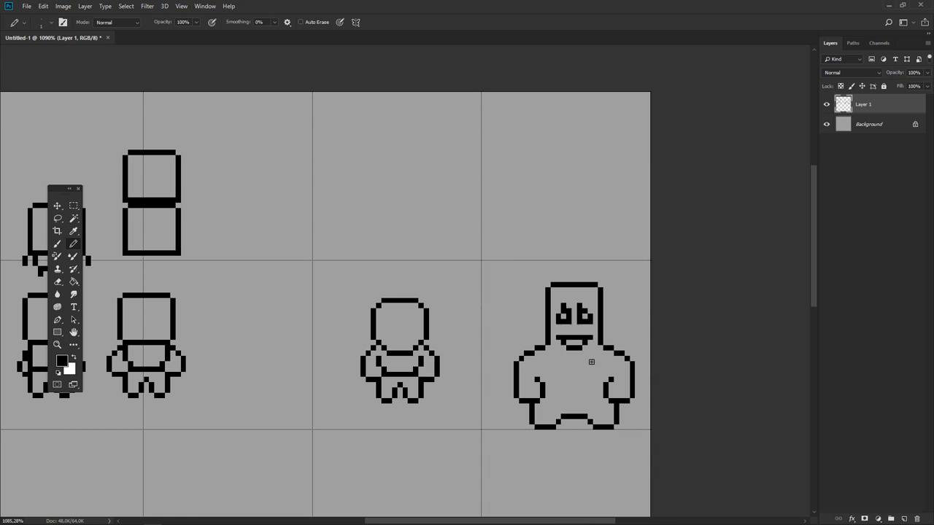
{"action": "key", "text": "e"}
{"action": "mouse_move", "coordinate": [563, 306]}
{"action": "left_mouse_down"}
{"action": "mouse_move", "coordinate": [558, 321]}
{"action": "mouse_move", "coordinate": [573, 347]}
{"action": "mouse_move", "coordinate": [582, 343]}
{"action": "mouse_move", "coordinate": [542, 309]}
{"action": "left_mouse_up"}
{"action": "key", "text": "b"}
{"action": "key", "text": "ctrl+z"}
Step: Copy the whole tall-headed figure into the top-right cell
{"action": "key", "text": "m"}
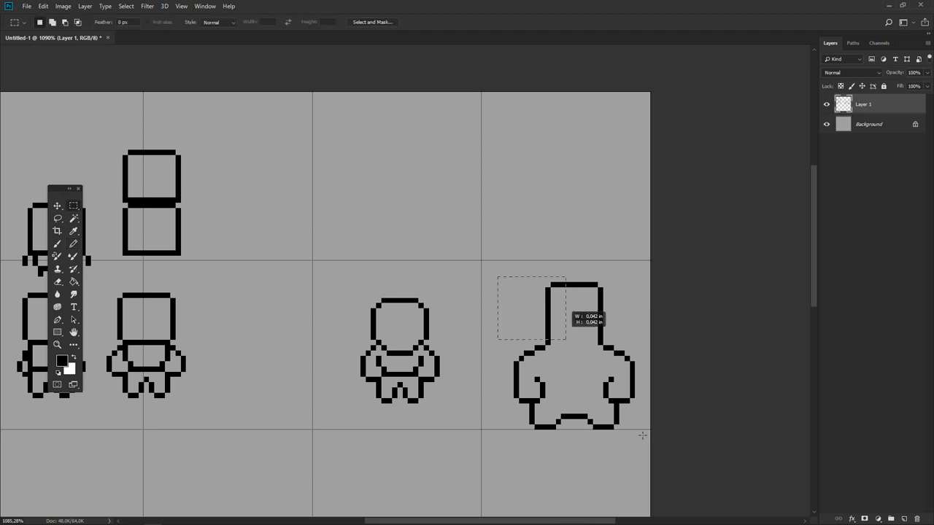
{"action": "left_click_drag", "start_coordinate": [496, 277], "coordinate": [635, 460]}
{"action": "mouse_move", "coordinate": [577, 373]}
{"action": "left_mouse_down"}
{"action": "mouse_move", "coordinate": [585, 373]}
{"action": "mouse_move", "coordinate": [586, 204]}
{"action": "left_mouse_up"}
{"action": "key", "text": "ctrl+d"}
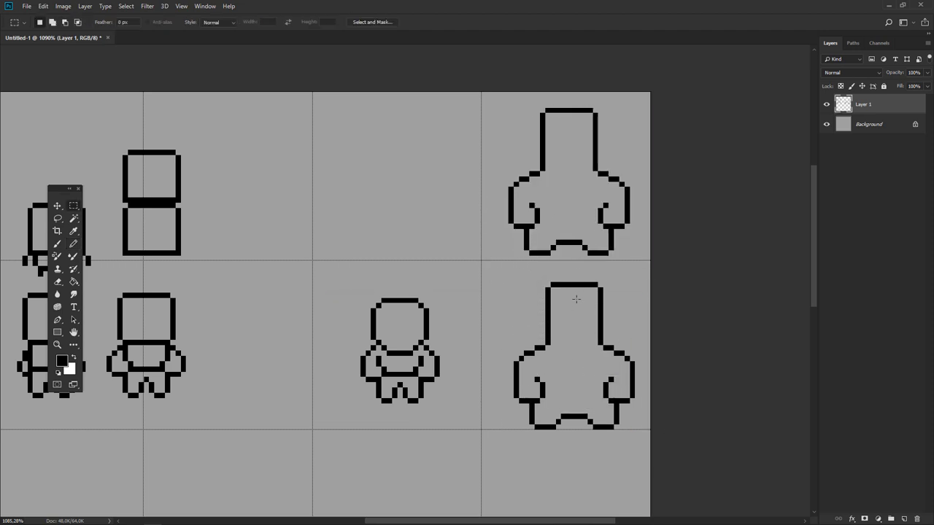
{"action": "key", "text": "b"}
Step: Rework the lower figure's neck edges and draw a line across its neck
{"action": "left_click_drag", "start_coordinate": [541, 334], "coordinate": [538, 302]}
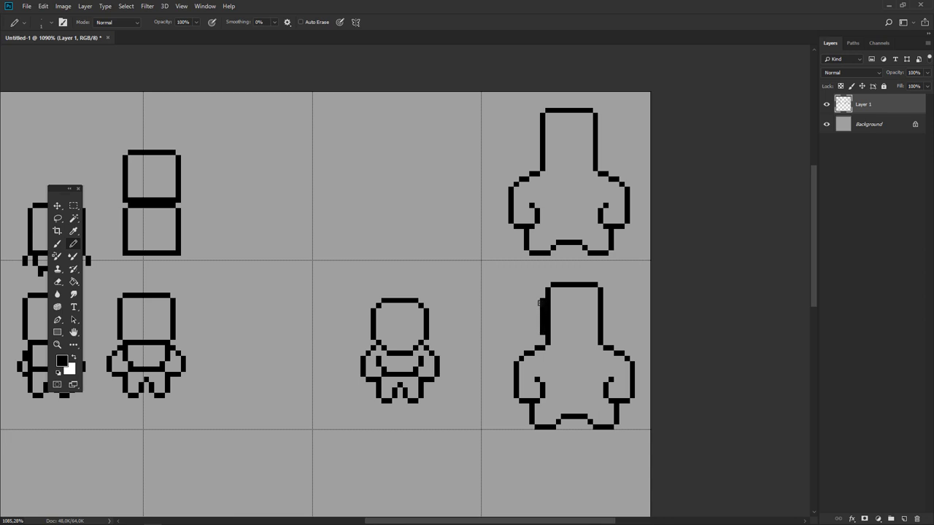
{"action": "mouse_move", "coordinate": [605, 300]}
{"action": "left_mouse_down"}
{"action": "mouse_move", "coordinate": [607, 326]}
{"action": "mouse_move", "coordinate": [599, 305]}
{"action": "left_mouse_up"}
{"action": "key", "text": "e"}
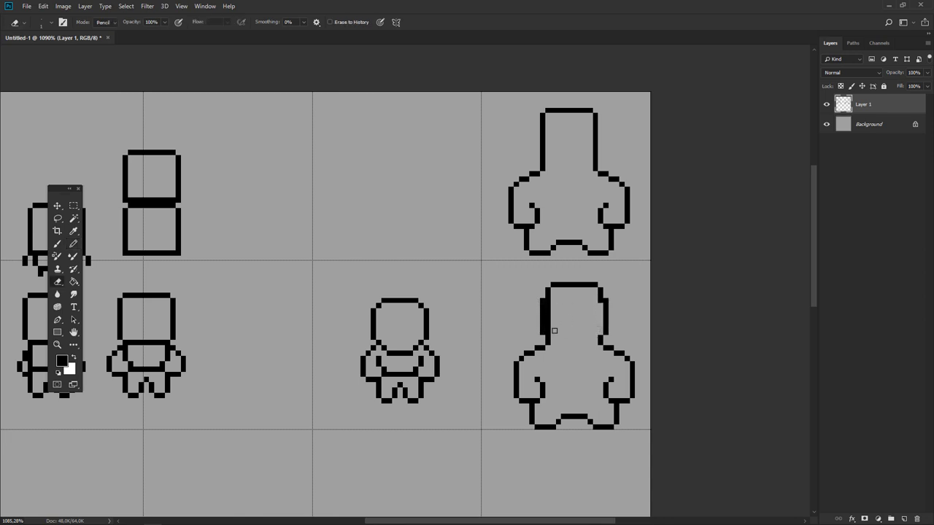
{"action": "left_click_drag", "start_coordinate": [548, 330], "coordinate": [547, 305]}
{"action": "key", "text": "b"}
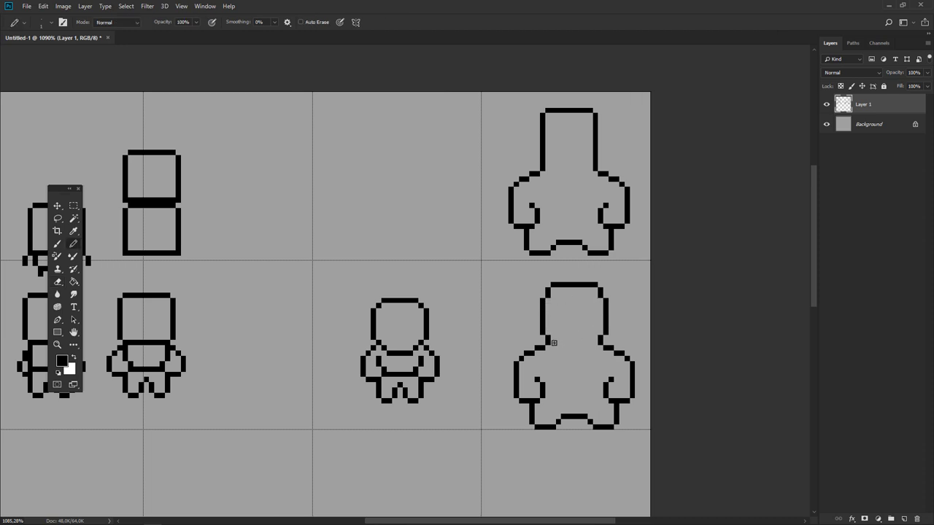
{"action": "left_click_drag", "start_coordinate": [549, 347], "coordinate": [596, 348]}
{"action": "scroll", "coordinate": [600, 348], "scroll_direction": "down", "scroll_amount": 3}
Step: Remove the neck line from the lower figure
{"action": "scroll", "coordinate": [563, 364], "scroll_direction": "up", "scroll_amount": 1}
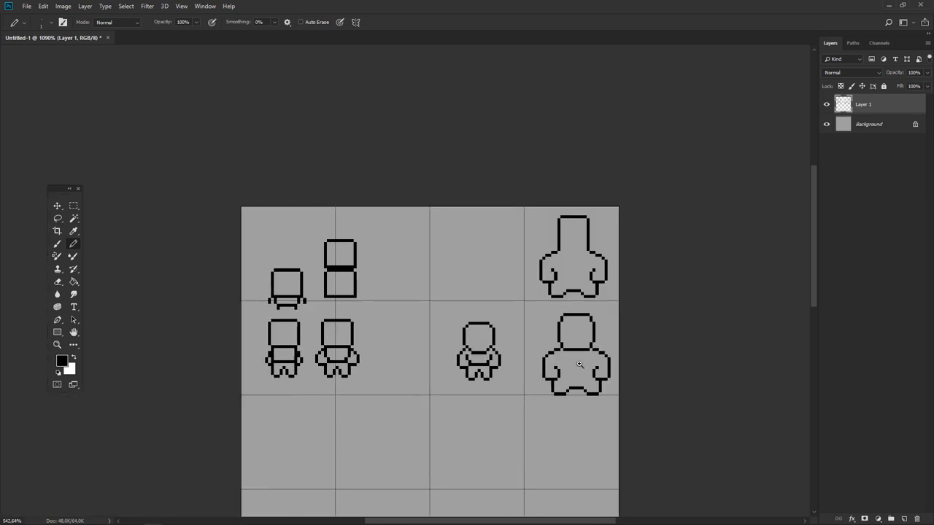
{"action": "scroll", "coordinate": [558, 356], "scroll_direction": "up", "scroll_amount": 3}
{"action": "mouse_move", "coordinate": [545, 350]}
{"action": "left_mouse_down"}
{"action": "mouse_move", "coordinate": [598, 351]}
{"action": "mouse_move", "coordinate": [544, 344]}
{"action": "left_mouse_up"}
{"action": "key", "text": "e"}
{"action": "scroll", "coordinate": [514, 323], "scroll_direction": "down", "scroll_amount": 2}
{"action": "scroll", "coordinate": [544, 328], "scroll_direction": "up", "scroll_amount": 1}
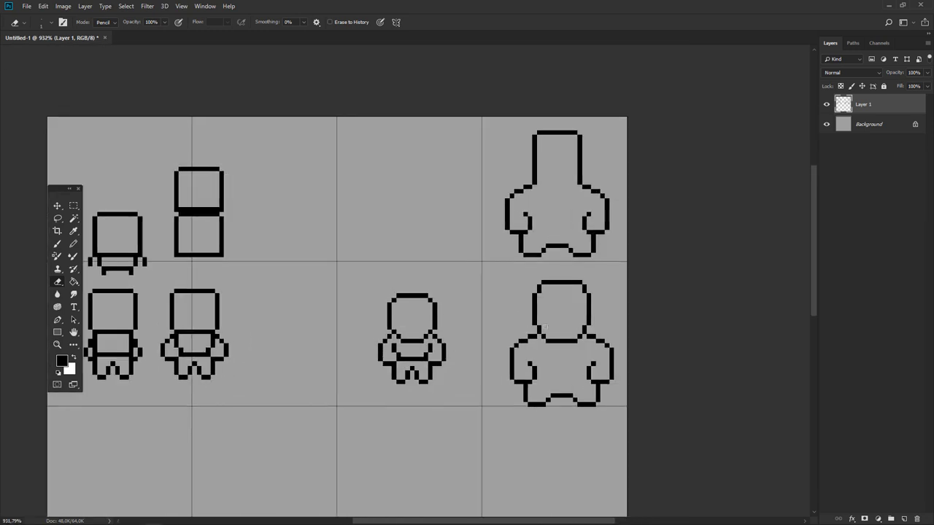
Step: Move the tall-headed figure from the top-right cell one cell left
{"action": "key", "text": "m"}
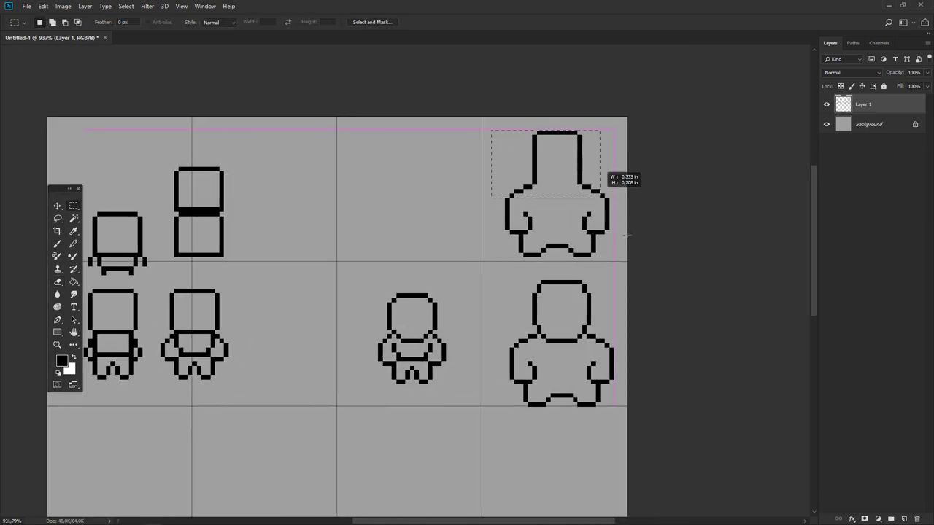
{"action": "left_click_drag", "start_coordinate": [487, 133], "coordinate": [625, 260]}
{"action": "mouse_move", "coordinate": [581, 216]}
{"action": "left_mouse_down"}
{"action": "mouse_move", "coordinate": [554, 213]}
{"action": "mouse_move", "coordinate": [556, 233]}
{"action": "mouse_move", "coordinate": [293, 233]}
{"action": "left_mouse_up"}
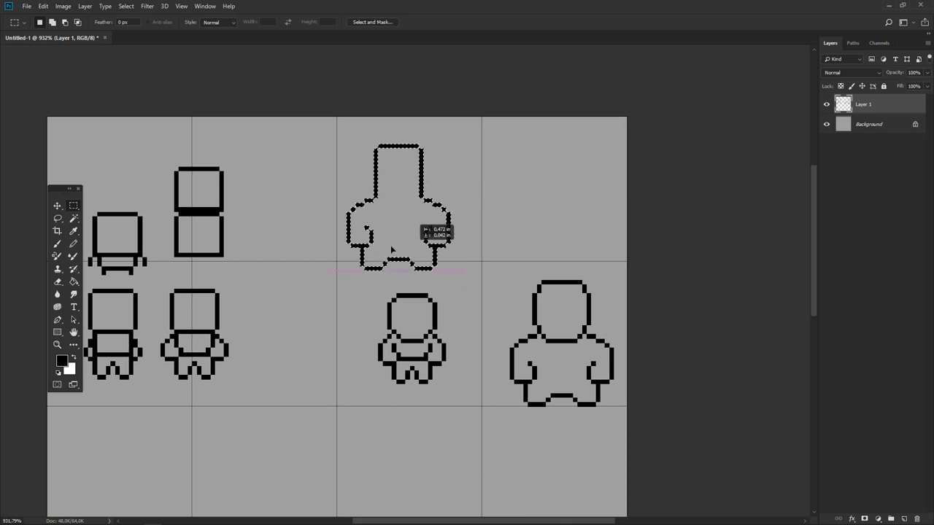
Step: Raise the figure's upper body and extend both legs upward to meet it
{"action": "scroll", "coordinate": [586, 293], "scroll_direction": "up", "scroll_amount": 3}
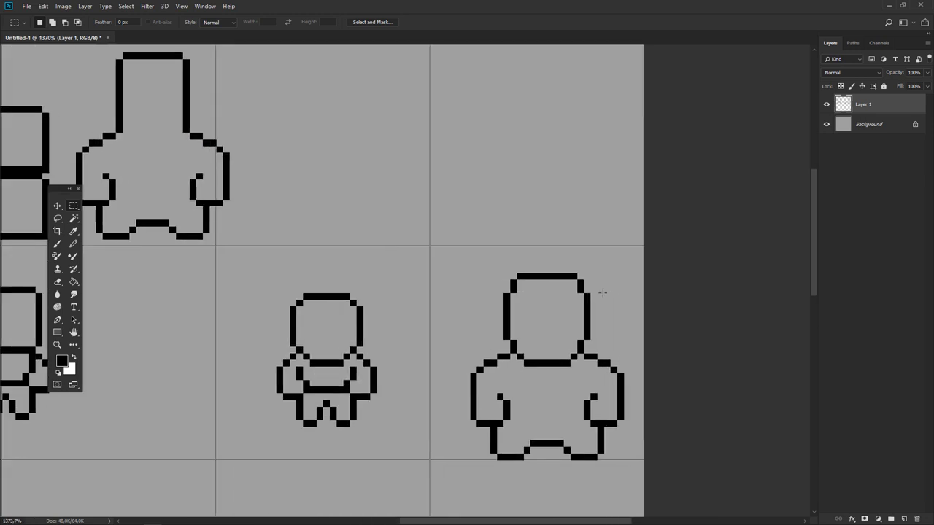
{"action": "left_click_drag", "start_coordinate": [443, 259], "coordinate": [636, 426]}
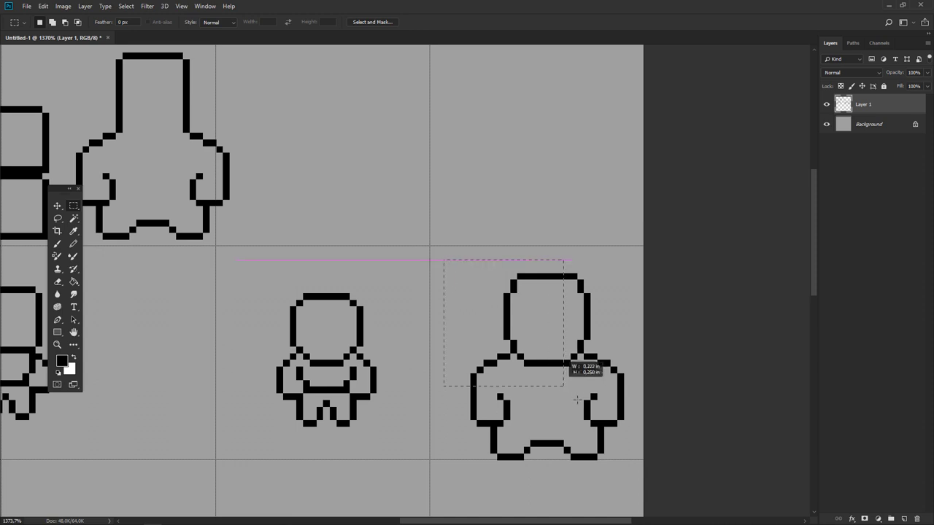
{"action": "left_click_drag", "start_coordinate": [616, 396], "coordinate": [613, 378]}
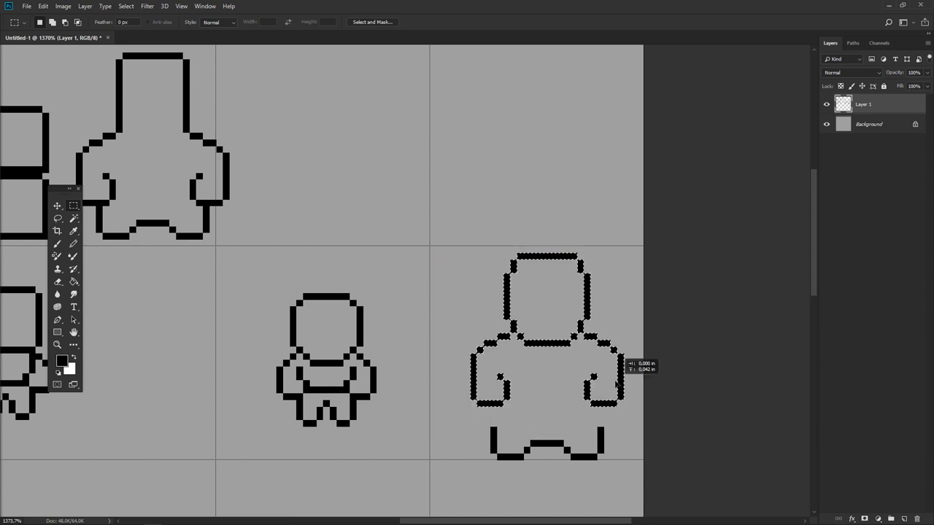
{"action": "key", "text": "ctrl+d"}
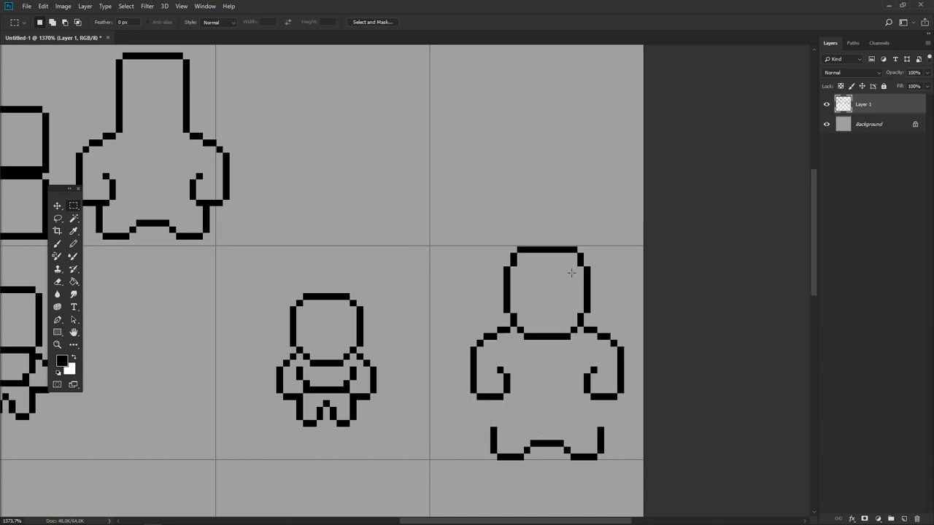
{"action": "key", "text": "b"}
{"action": "left_click_drag", "start_coordinate": [493, 423], "coordinate": [493, 412]}
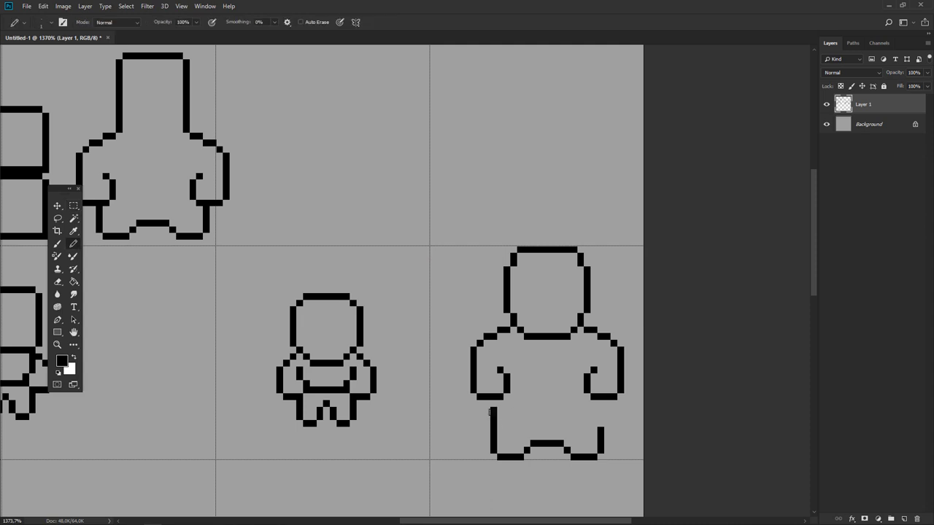
{"action": "left_click_drag", "start_coordinate": [605, 431], "coordinate": [600, 413]}
Step: Raise the crotch line into a stepped arch with inner leg lines and trimmed corners
{"action": "key", "text": "m"}
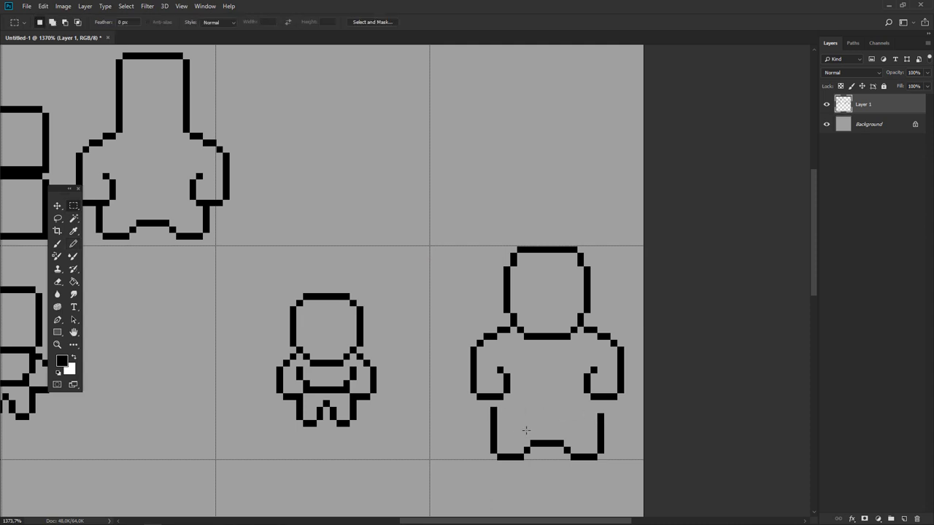
{"action": "mouse_move", "coordinate": [524, 436]}
{"action": "left_mouse_down"}
{"action": "mouse_move", "coordinate": [573, 449]}
{"action": "mouse_move", "coordinate": [568, 430]}
{"action": "mouse_move", "coordinate": [525, 454]}
{"action": "left_mouse_up"}
{"action": "key", "text": "ctrl+d"}
{"action": "key", "text": "b"}
{"action": "left_click_drag", "start_coordinate": [567, 430], "coordinate": [567, 454]}
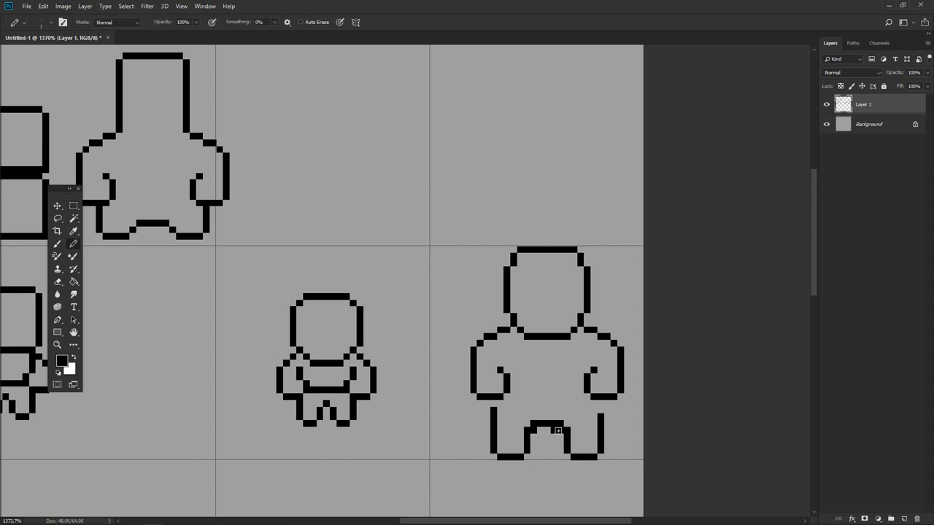
{"action": "key", "text": "e"}
{"action": "left_click", "coordinate": [534, 422]}
{"action": "left_click", "coordinate": [560, 422]}
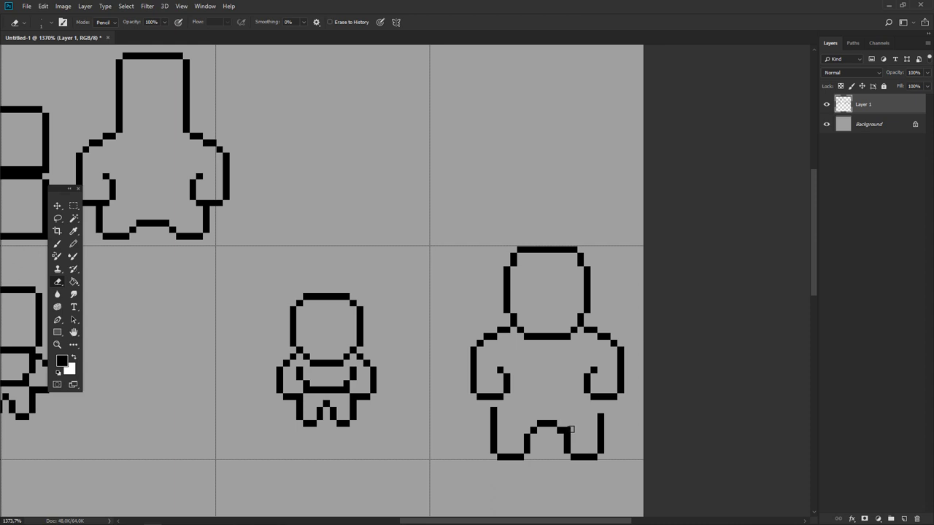
{"action": "key", "text": "b"}
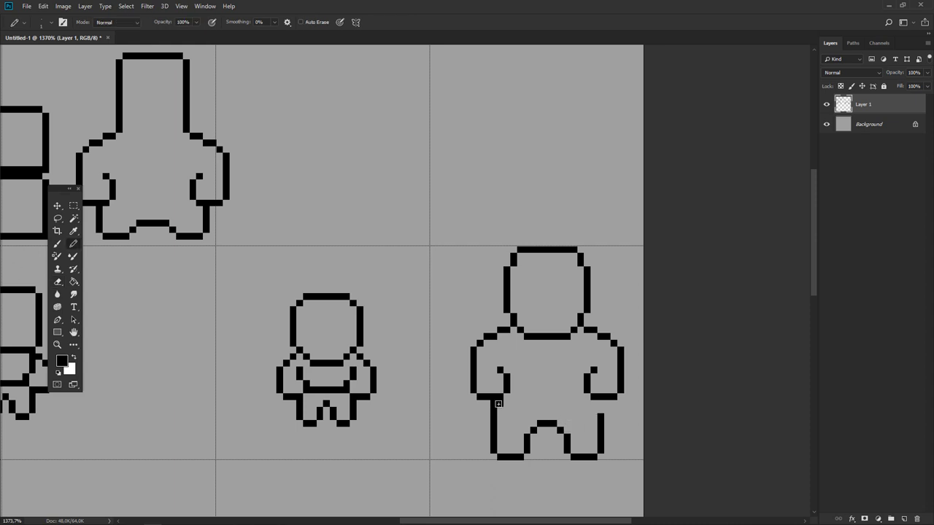
{"action": "left_click", "coordinate": [601, 410]}
Step: Move the arms down and draw the body's left and right outer sides downward
{"action": "key", "text": "m"}
{"action": "mouse_move", "coordinate": [471, 363]}
{"action": "left_mouse_down"}
{"action": "mouse_move", "coordinate": [625, 394]}
{"action": "mouse_move", "coordinate": [619, 422]}
{"action": "left_mouse_up"}
{"action": "key", "text": "ctrl+d"}
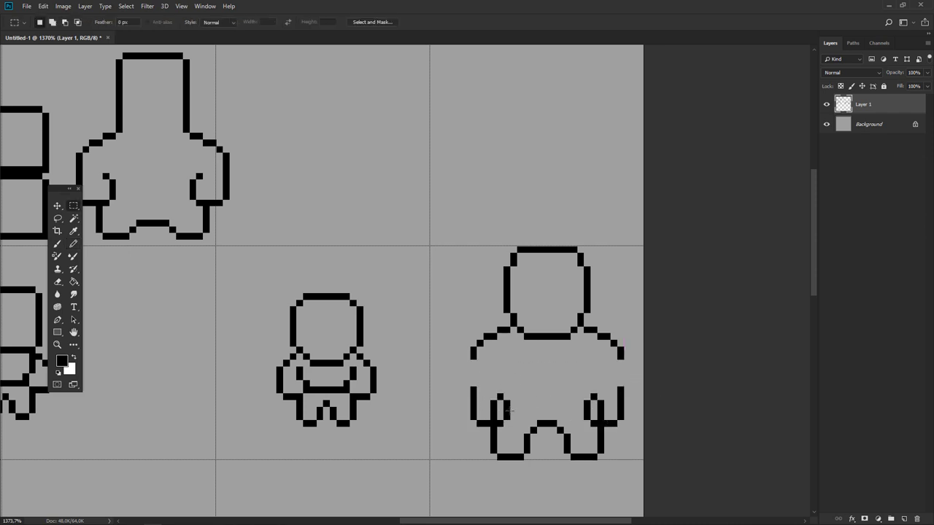
{"action": "key", "text": "e"}
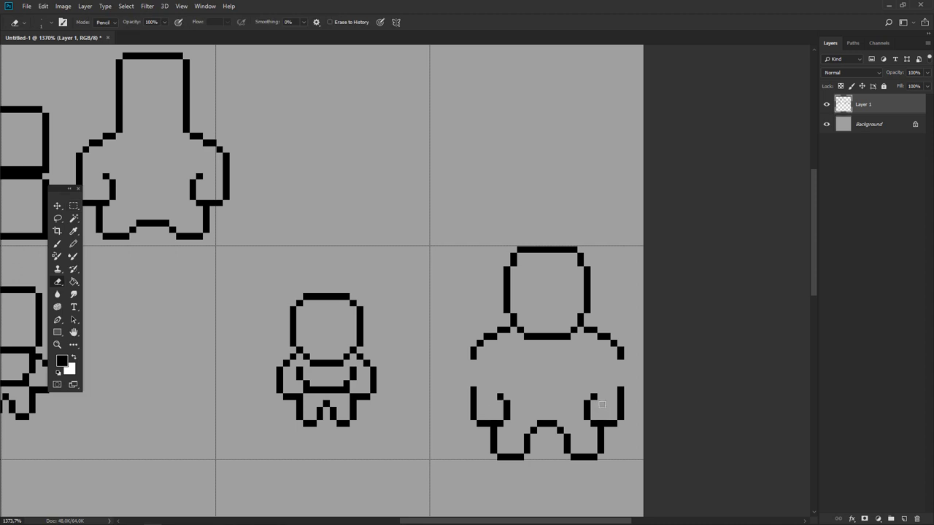
{"action": "key", "text": "b"}
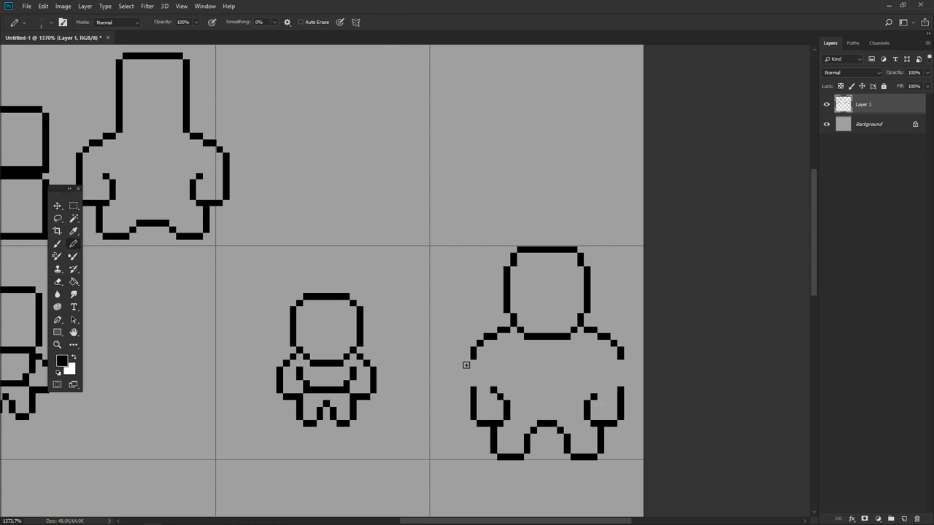
{"action": "left_click_drag", "start_coordinate": [469, 361], "coordinate": [467, 397]}
{"action": "key", "text": "e"}
{"action": "key", "text": "b"}
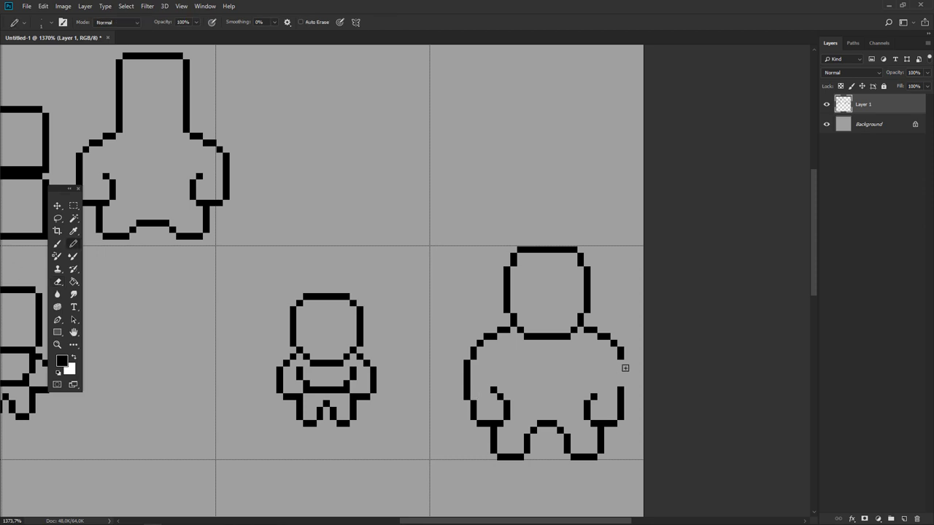
{"action": "left_click_drag", "start_coordinate": [626, 361], "coordinate": [626, 398]}
{"action": "key", "text": "e"}
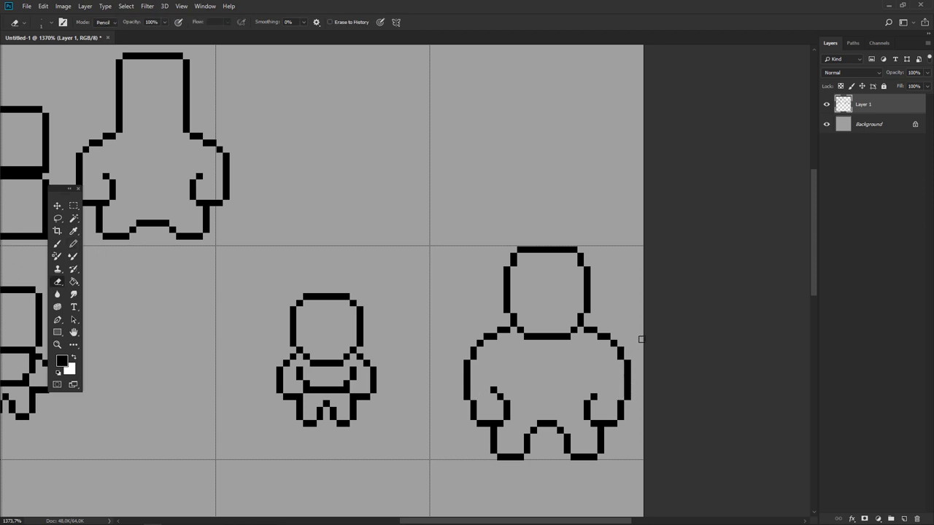
{"action": "key", "text": "b"}
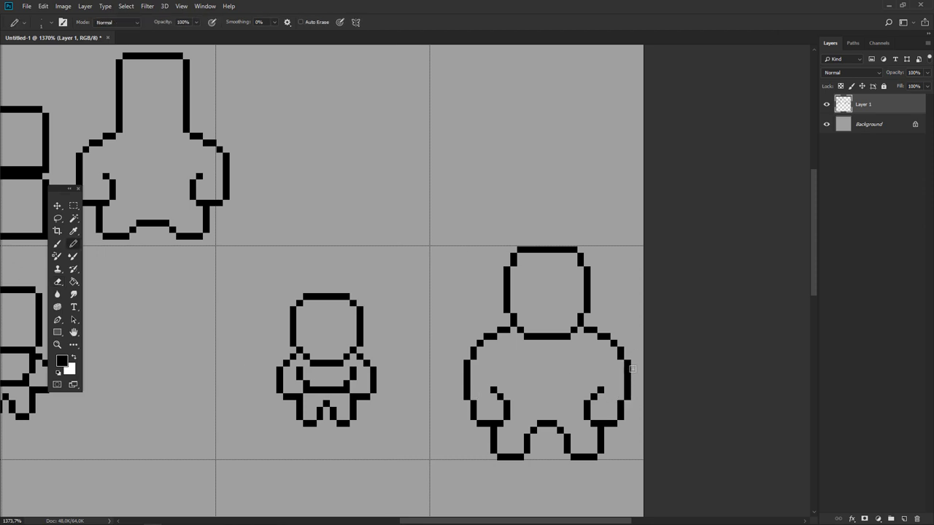
{"action": "left_click", "coordinate": [600, 382]}
Step: Lift the crotch and inner legs up and add a pixel to the left inner leg
{"action": "key", "text": "m"}
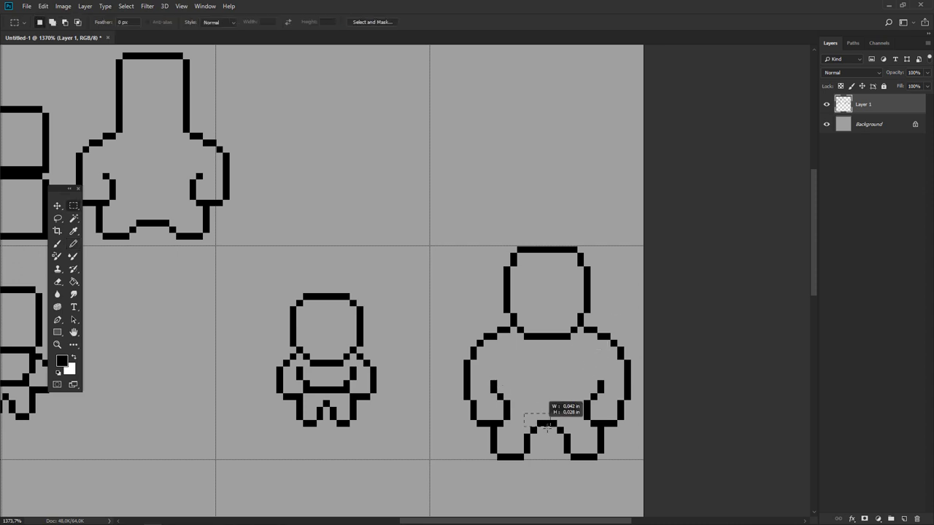
{"action": "mouse_move", "coordinate": [525, 412]}
{"action": "left_mouse_down"}
{"action": "mouse_move", "coordinate": [580, 437]}
{"action": "mouse_move", "coordinate": [572, 419]}
{"action": "left_mouse_up"}
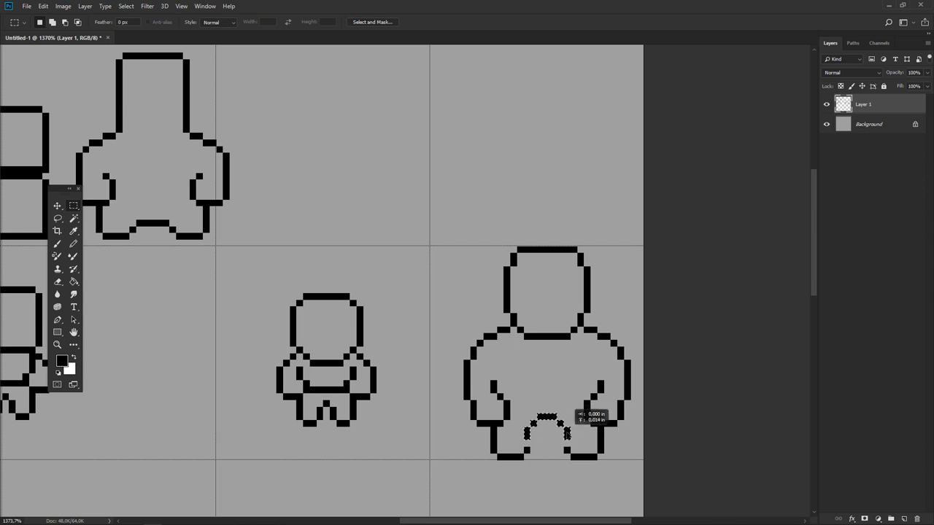
{"action": "key", "text": "ctrl+d"}
{"action": "key", "text": "b"}
{"action": "left_click", "coordinate": [533, 443]}
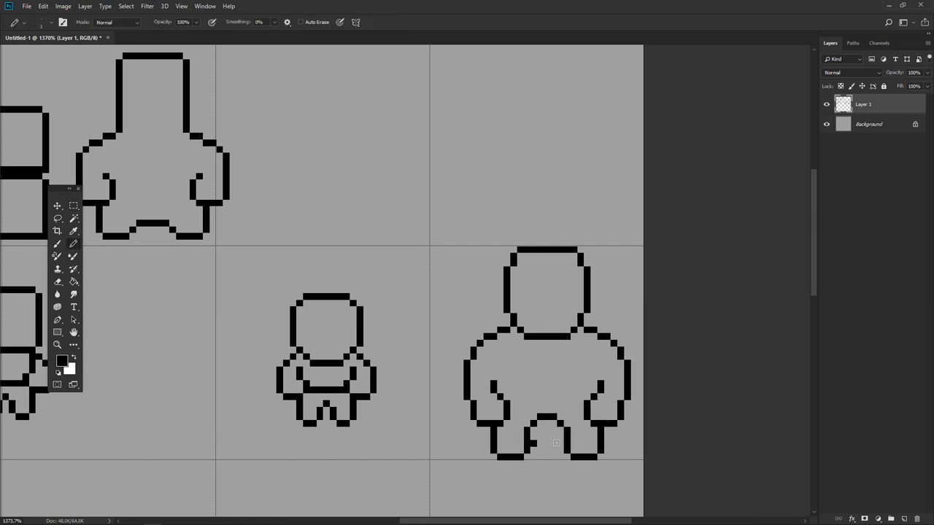
{"action": "key", "text": "e"}
{"action": "scroll", "coordinate": [543, 426], "scroll_direction": "down", "scroll_amount": 3}
{"action": "scroll", "coordinate": [517, 428], "scroll_direction": "up", "scroll_amount": 3}
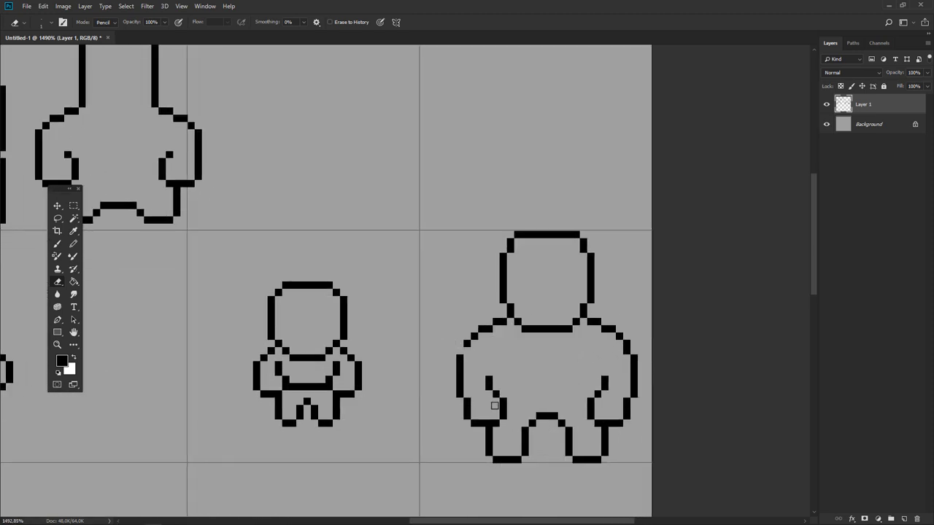
Step: Nudge the figure's right arm one pixel left
{"action": "key", "text": "m"}
{"action": "left_click_drag", "start_coordinate": [449, 311], "coordinate": [511, 418]}
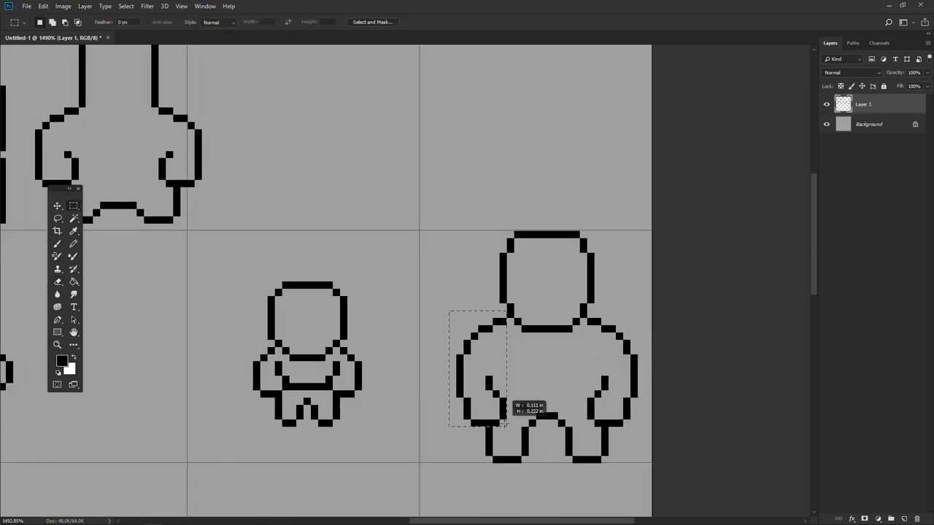
{"action": "left_click", "coordinate": [517, 421]}
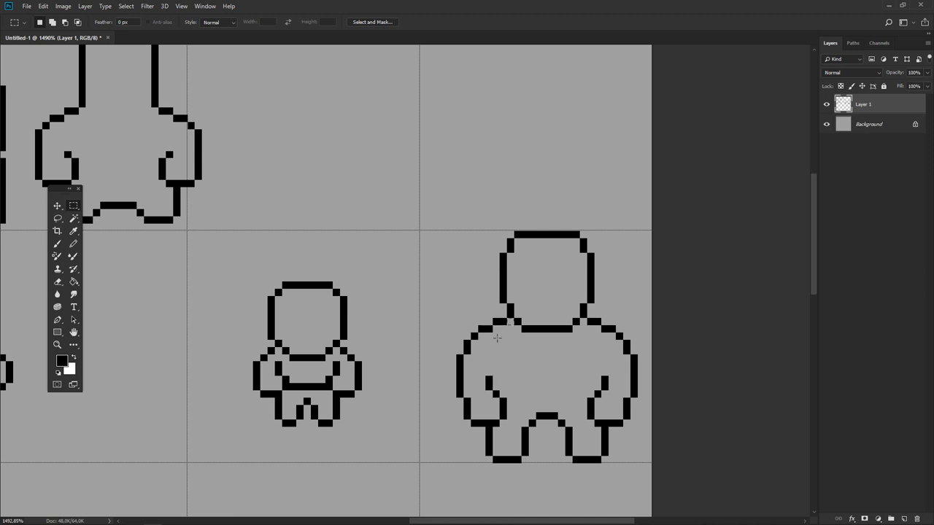
{"action": "left_click_drag", "start_coordinate": [512, 318], "coordinate": [452, 422]}
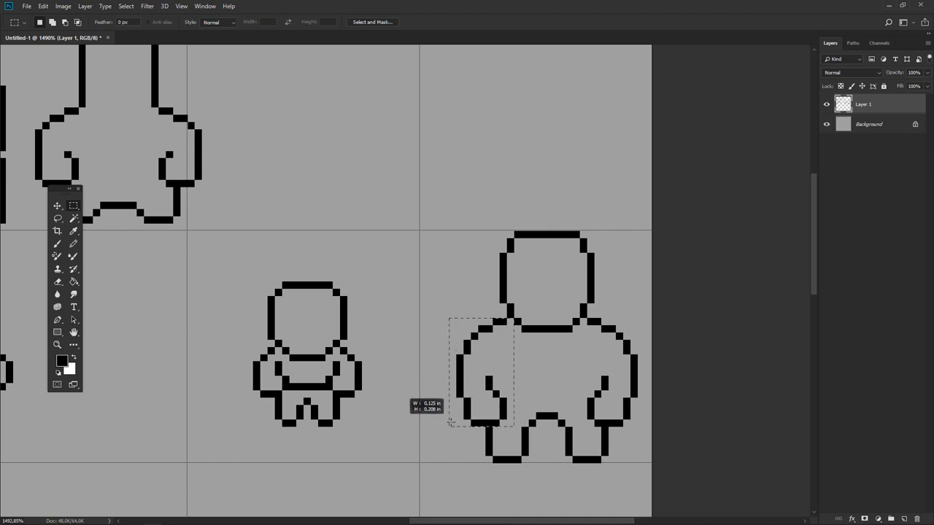
{"action": "left_click", "coordinate": [452, 421]}
{"action": "left_click_drag", "start_coordinate": [585, 320], "coordinate": [639, 428]}
{"action": "key", "text": "ctrl+Left"}
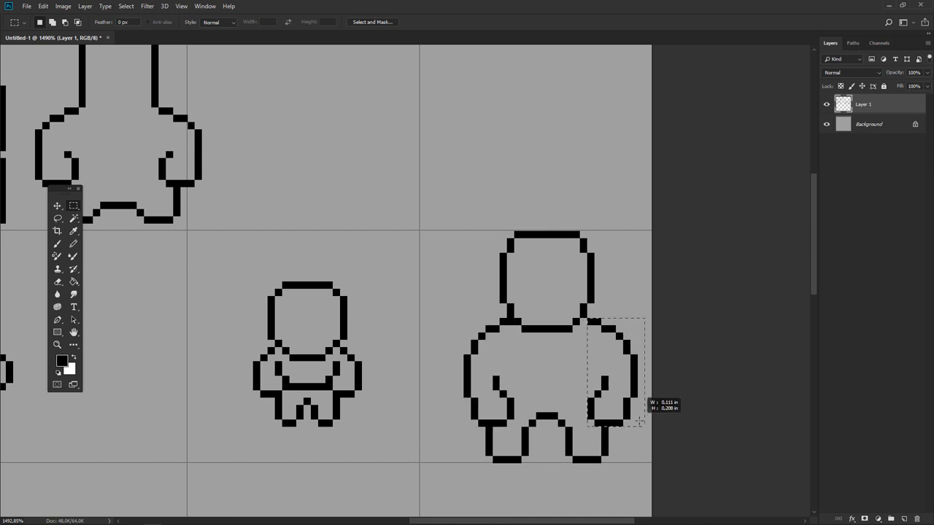
{"action": "left_click", "coordinate": [642, 425]}
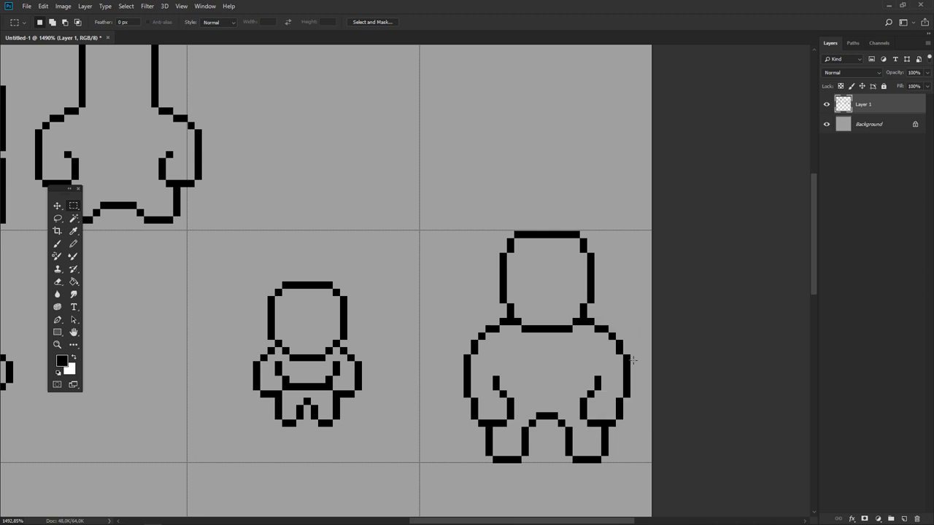
Step: Touch up the arms, erasing the right inner arm's lower pixel and adding one left of the crotch
{"action": "key", "text": "b"}
{"action": "key", "text": "e"}
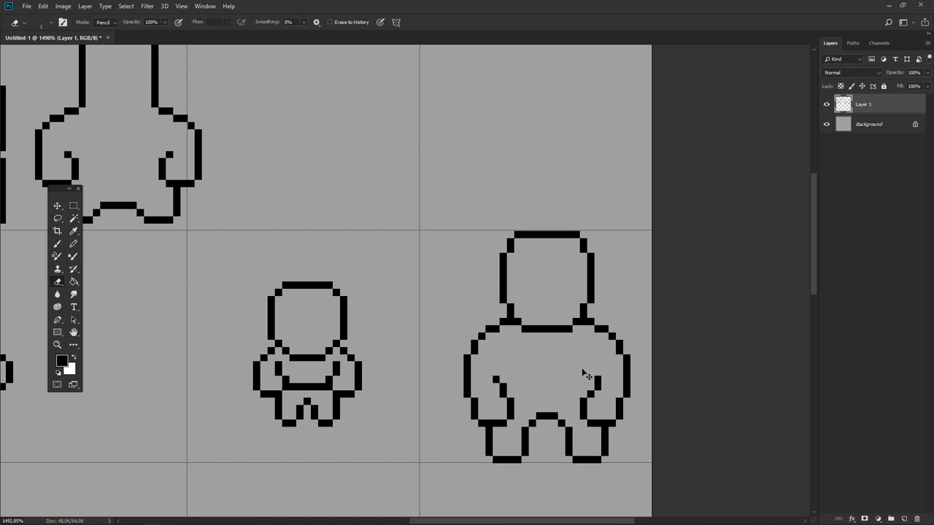
{"action": "left_click", "coordinate": [598, 386]}
{"action": "key", "text": "b"}
{"action": "key", "text": "e"}
{"action": "scroll", "coordinate": [598, 386], "scroll_direction": "down", "scroll_amount": 3}
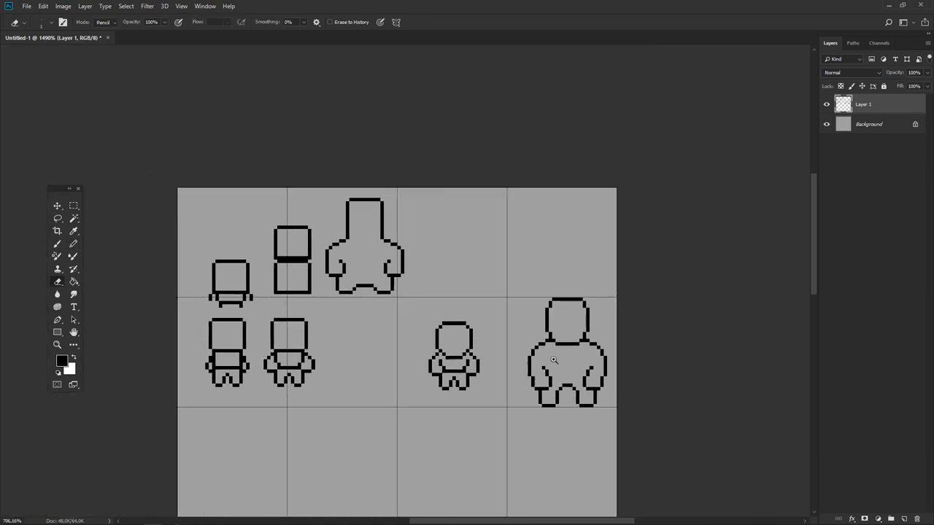
{"action": "scroll", "coordinate": [574, 368], "scroll_direction": "up", "scroll_amount": 2}
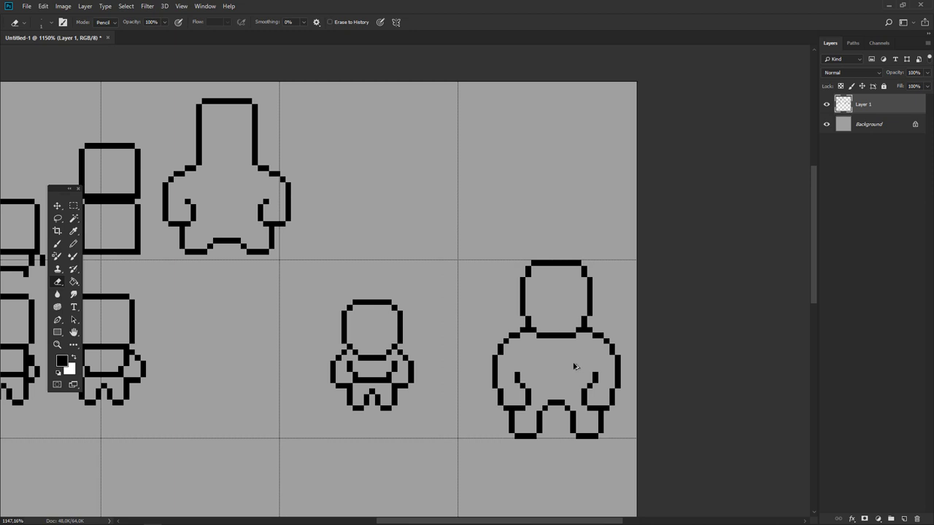
{"action": "key", "text": "b"}
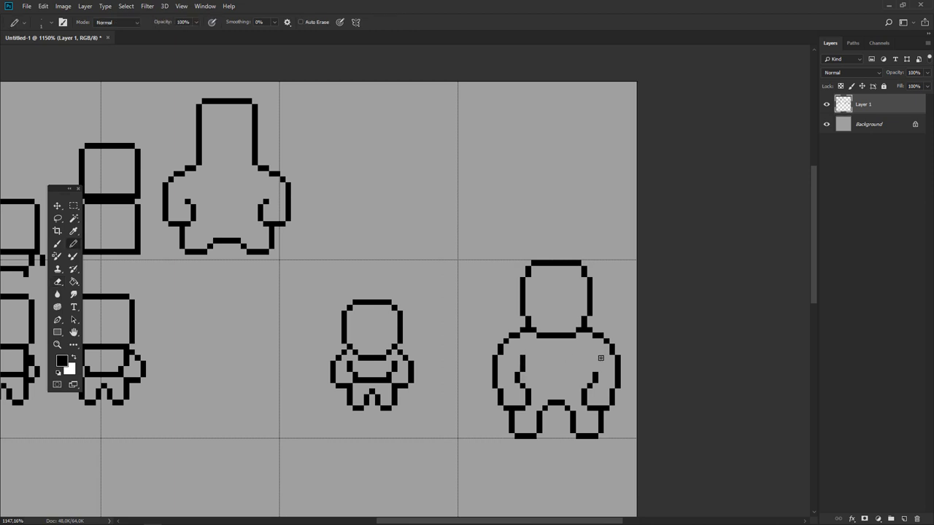
{"action": "key", "text": "ctrl+z"}
{"action": "scroll", "coordinate": [583, 417], "scroll_direction": "down", "scroll_amount": 5}
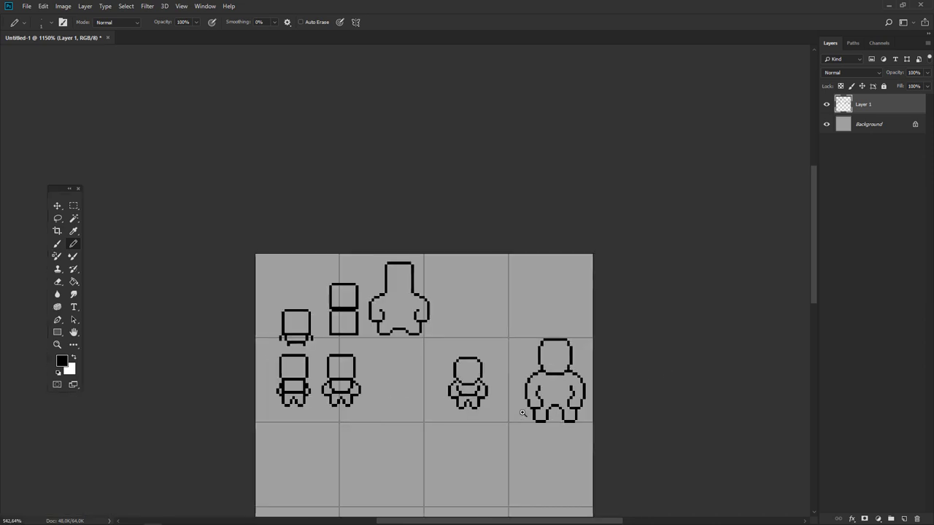
{"action": "scroll", "coordinate": [521, 410], "scroll_direction": "up", "scroll_amount": 3}
{"action": "scroll", "coordinate": [532, 405], "scroll_direction": "up", "scroll_amount": 3}
{"action": "left_click", "coordinate": [537, 395]}
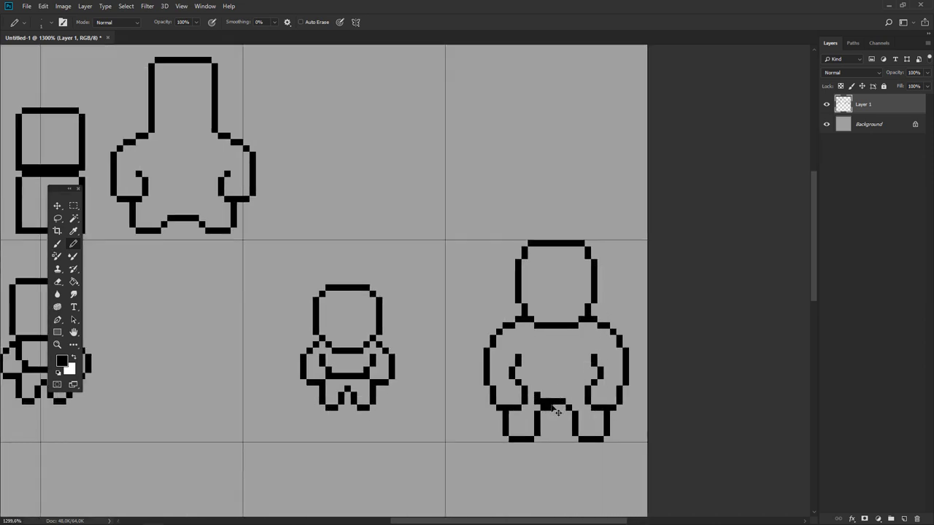
Step: Raise the figure's crotch arch by one pixel and undo a stray stroke on the body
{"action": "key", "text": "m"}
{"action": "mouse_move", "coordinate": [527, 399]}
{"action": "left_mouse_down"}
{"action": "mouse_move", "coordinate": [577, 423]}
{"action": "mouse_move", "coordinate": [601, 390]}
{"action": "left_mouse_up"}
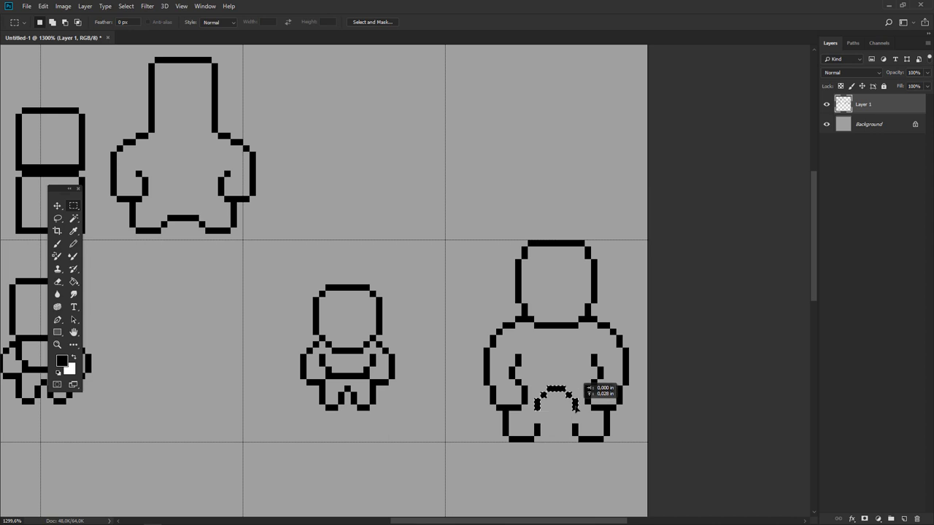
{"action": "key", "text": "ctrl+d"}
{"action": "key", "text": "b"}
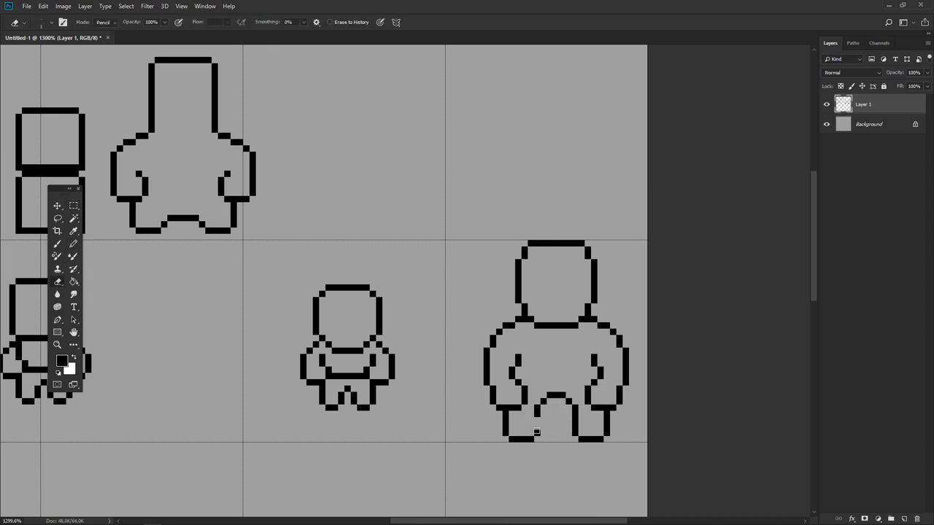
{"action": "key", "text": "e"}
{"action": "key", "text": "b"}
{"action": "mouse_move", "coordinate": [466, 447]}
{"action": "left_mouse_down"}
{"action": "mouse_move", "coordinate": [447, 411]}
{"action": "mouse_move", "coordinate": [443, 422]}
{"action": "left_mouse_up"}
{"action": "key", "text": "ctrl+z"}
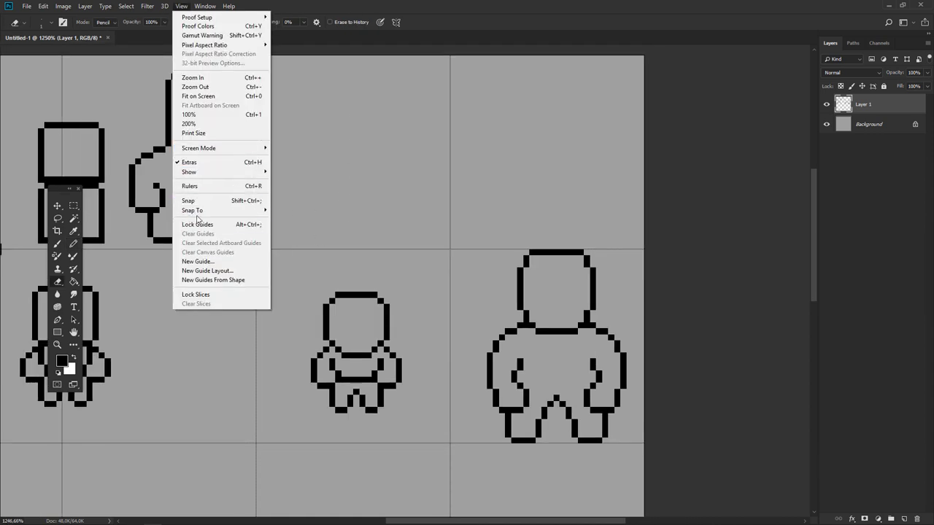
Step: Add stepped pixels at both top corners of the head and erase the stray top-left pixel
{"action": "left_click", "coordinate": [423, 242]}
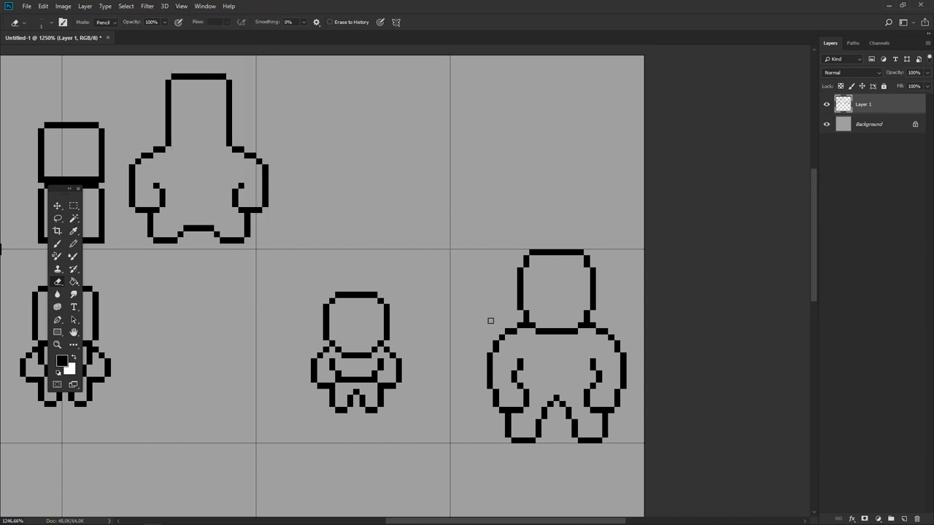
{"action": "key", "text": "b"}
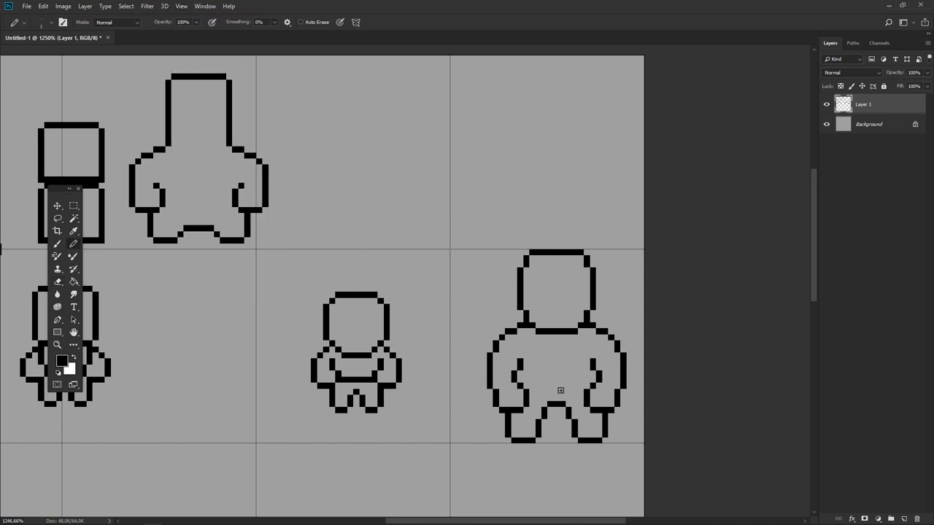
{"action": "scroll", "coordinate": [558, 387], "scroll_direction": "down", "scroll_amount": 5}
{"action": "scroll", "coordinate": [556, 373], "scroll_direction": "up", "scroll_amount": 5}
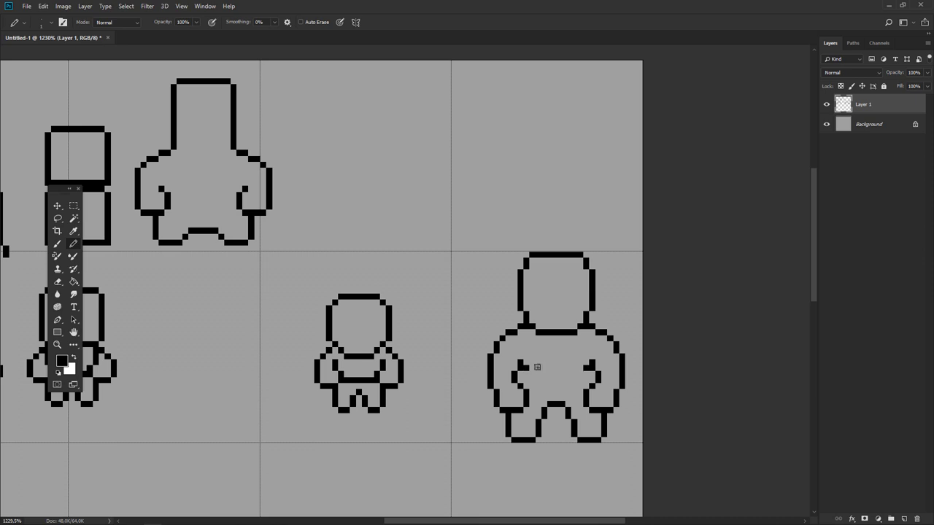
{"action": "scroll", "coordinate": [566, 369], "scroll_direction": "down", "scroll_amount": 5}
{"action": "scroll", "coordinate": [561, 355], "scroll_direction": "up", "scroll_amount": 5}
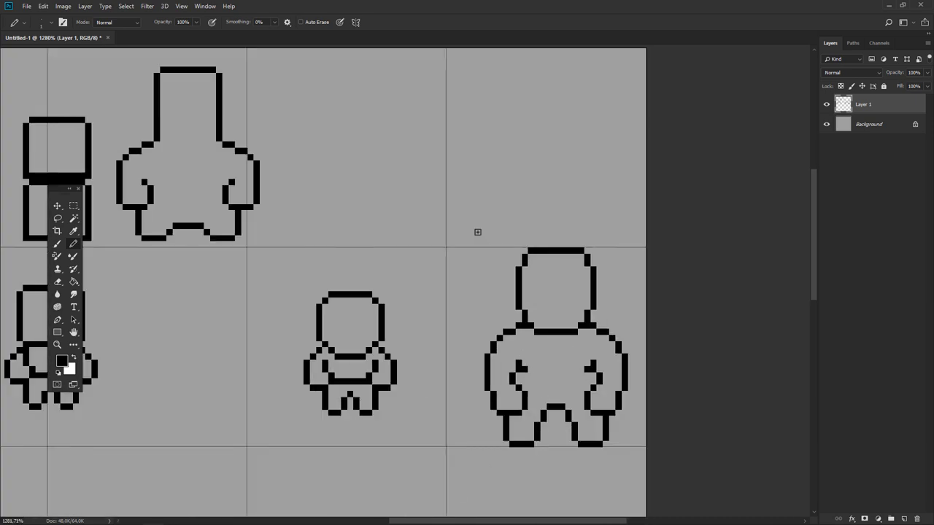
{"action": "left_click", "coordinate": [530, 251]}
{"action": "left_click", "coordinate": [585, 255]}
{"action": "left_click", "coordinate": [538, 257]}
{"action": "key", "text": "e"}
{"action": "left_click", "coordinate": [575, 250]}
{"action": "left_click", "coordinate": [519, 269]}
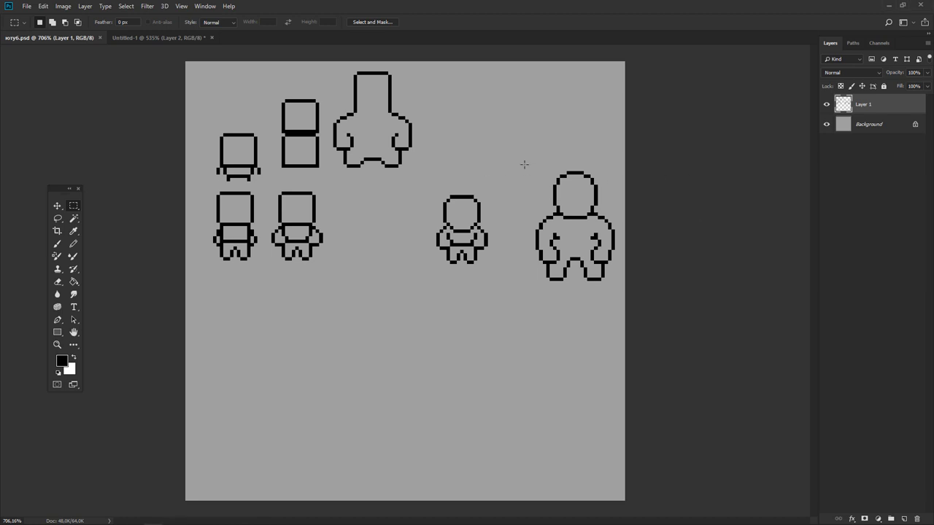
Step: Duplicate the large figure and place the copy under the small chibi with the grid shown
{"action": "left_click_drag", "start_coordinate": [525, 154], "coordinate": [625, 295]}
{"action": "left_click_drag", "start_coordinate": [591, 235], "coordinate": [491, 413]}
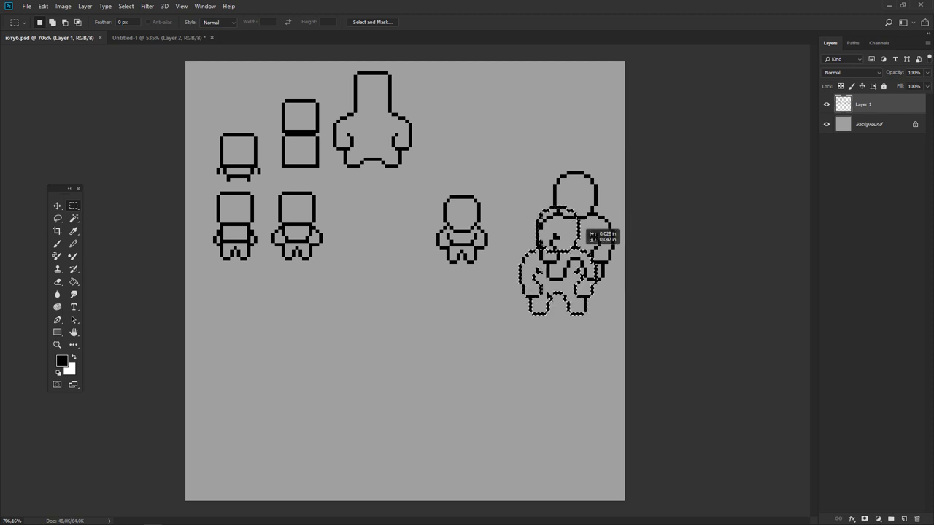
{"action": "key", "text": "ctrl+apostrophe"}
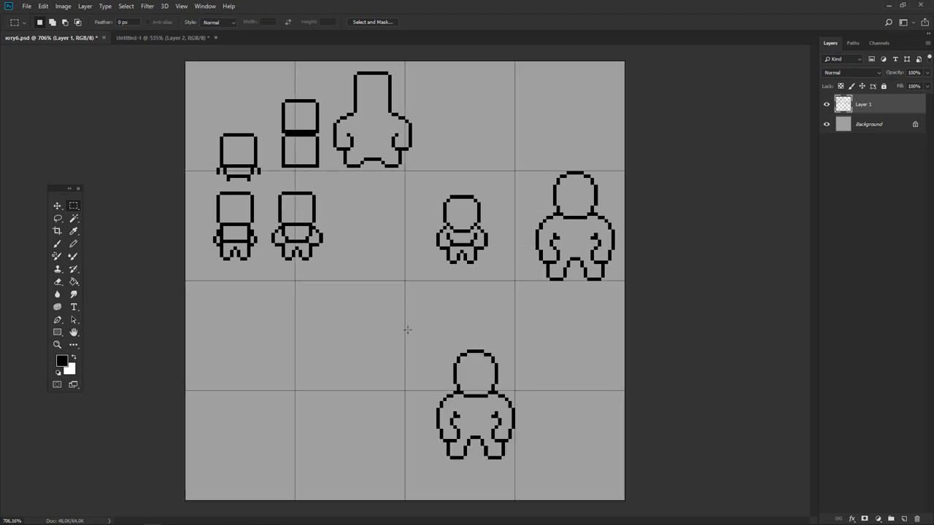
{"action": "left_click_drag", "start_coordinate": [402, 319], "coordinate": [533, 464]}
{"action": "left_click_drag", "start_coordinate": [501, 426], "coordinate": [486, 355]}
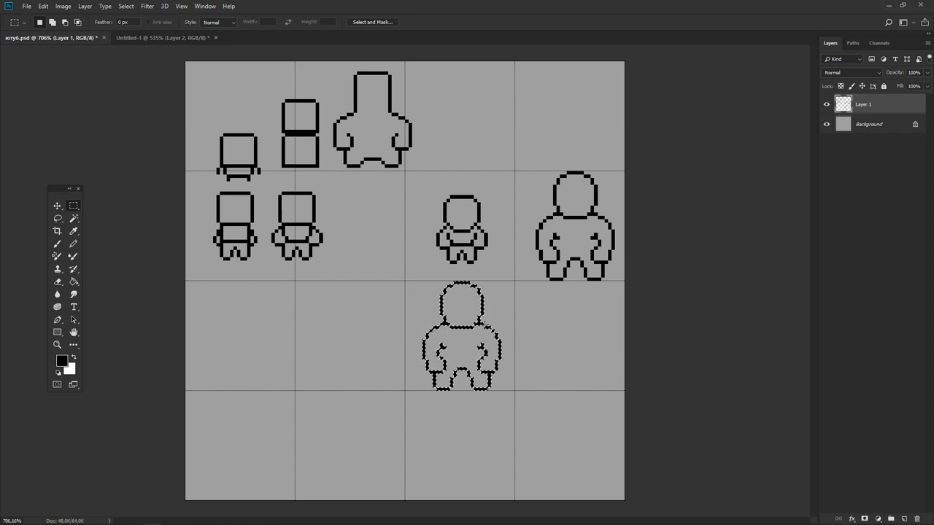
{"action": "key", "text": "ctrl+d"}
Step: Try duplicating the copy's head lower, then undo the head duplicates
{"action": "scroll", "coordinate": [499, 321], "scroll_direction": "up", "scroll_amount": 2}
{"action": "key", "text": "ctrl+shift+d"}
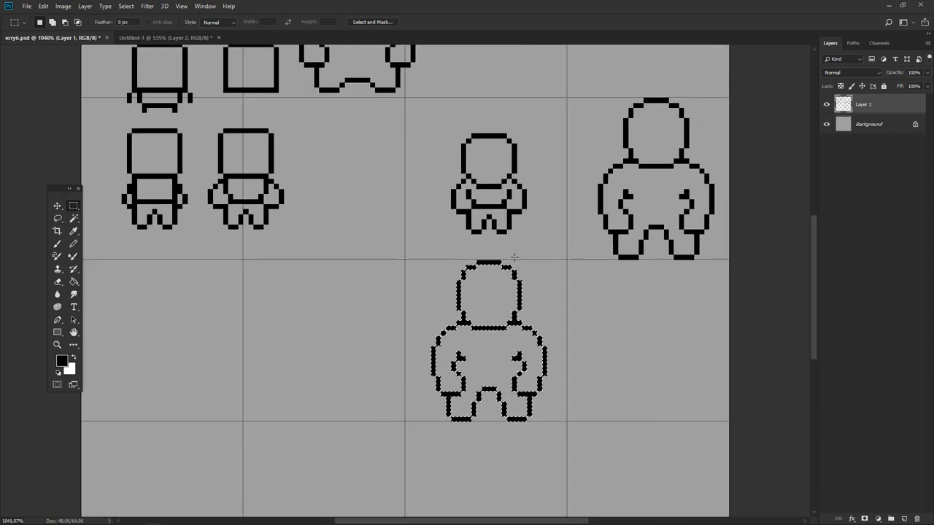
{"action": "mouse_move", "coordinate": [500, 305]}
{"action": "left_mouse_down"}
{"action": "mouse_move", "coordinate": [388, 305]}
{"action": "mouse_move", "coordinate": [381, 368]}
{"action": "left_mouse_up"}
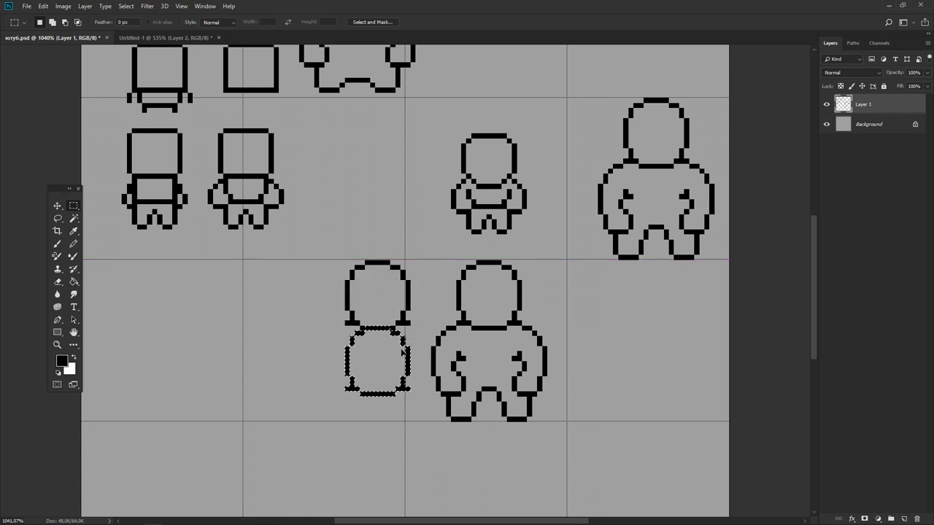
{"action": "left_click_drag", "start_coordinate": [410, 364], "coordinate": [409, 402]}
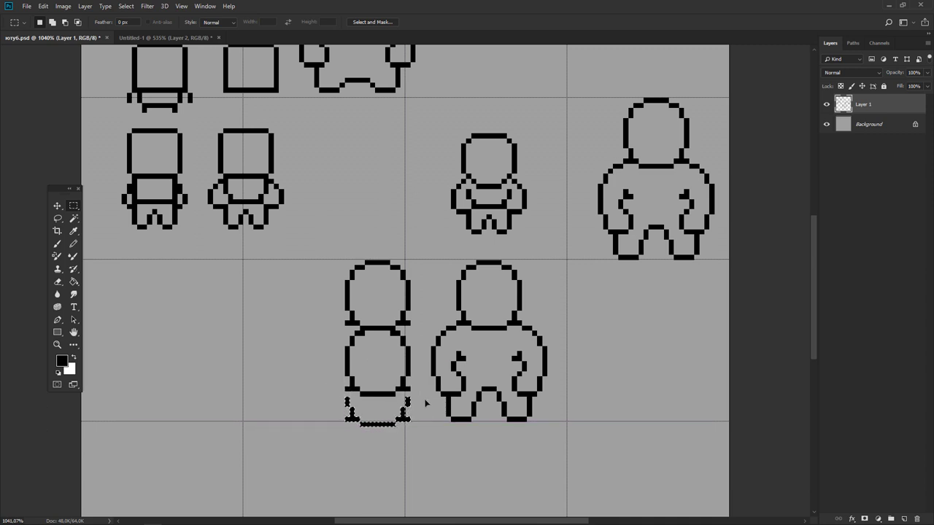
{"action": "key", "text": "ctrl+z"}
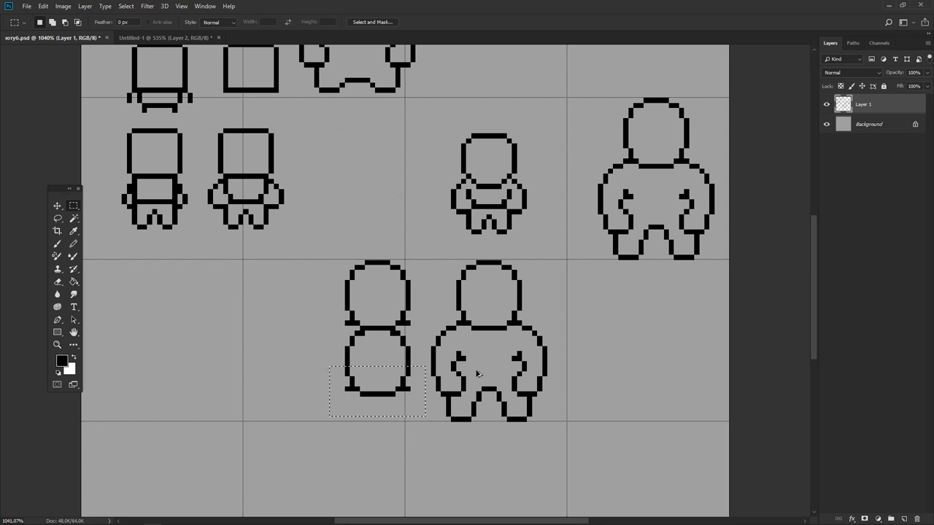
{"action": "key", "text": "ctrl+z"}
{"action": "key", "text": "ctrl+x"}
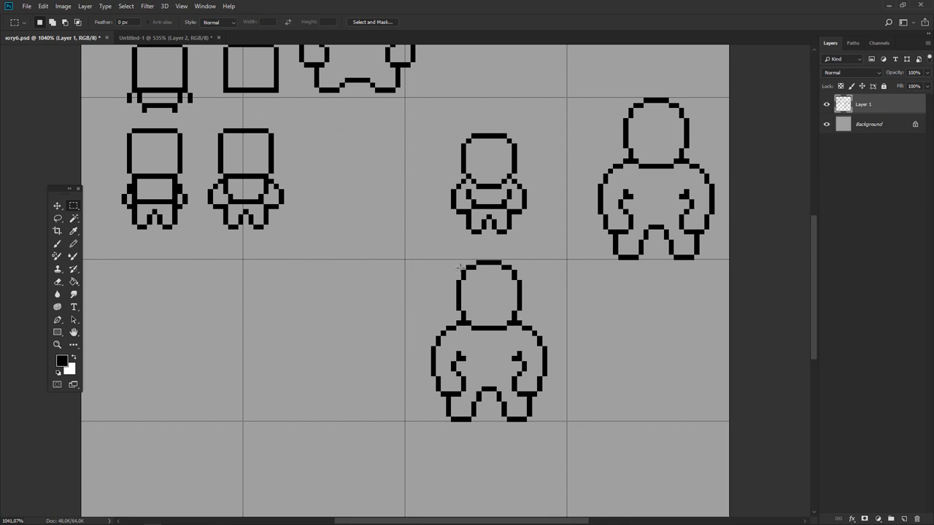
Step: Nudge the copy's left and right head halves one pixel outward each
{"action": "left_click_drag", "start_coordinate": [457, 260], "coordinate": [475, 330]}
{"action": "key", "text": "ctrl+d"}
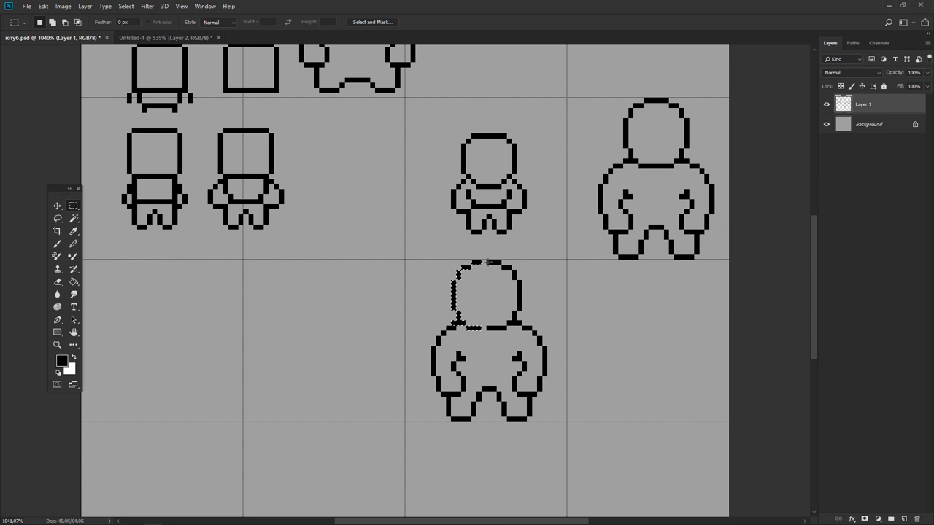
{"action": "mouse_move", "coordinate": [486, 261]}
{"action": "left_mouse_down"}
{"action": "mouse_move", "coordinate": [510, 339]}
{"action": "mouse_move", "coordinate": [513, 315]}
{"action": "left_mouse_up"}
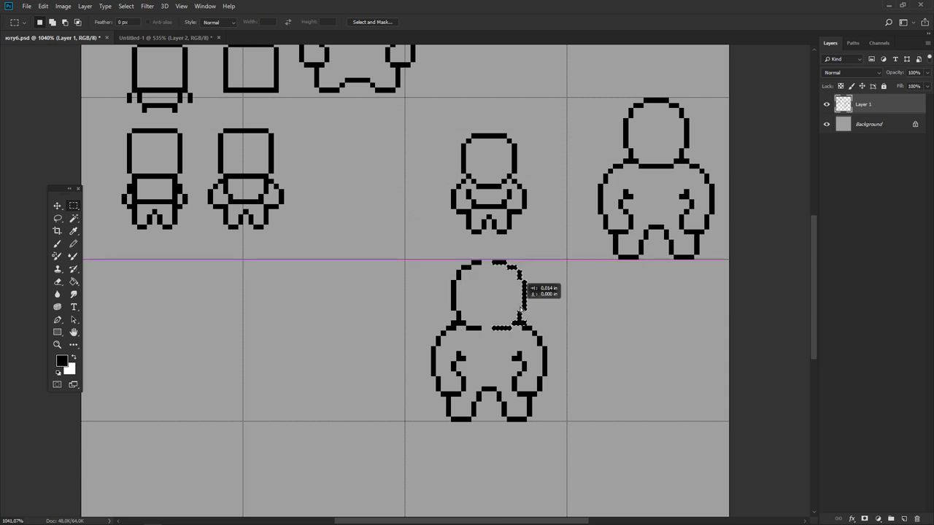
{"action": "key", "text": "ctrl+d"}
Step: Erase the old dashes at the head–body junction and the lower-right step pixel
{"action": "key", "text": "e"}
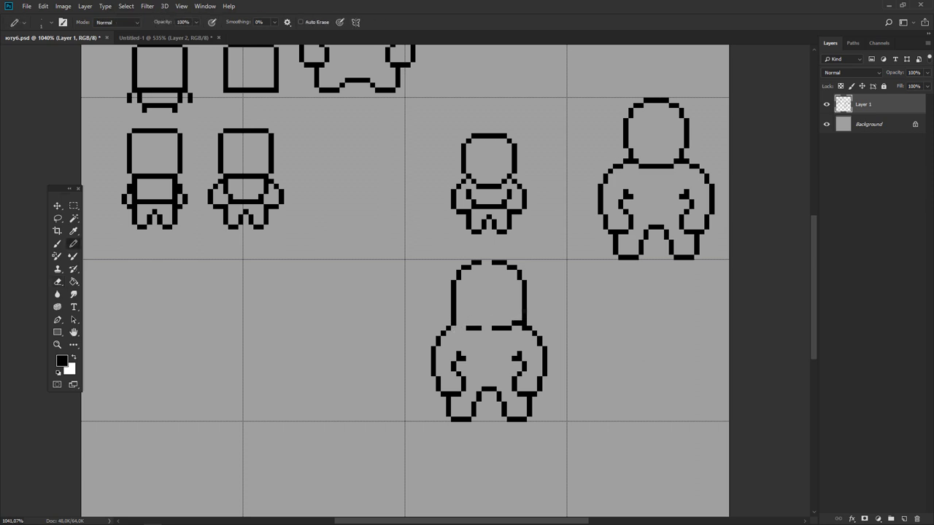
{"action": "left_click", "coordinate": [516, 324]}
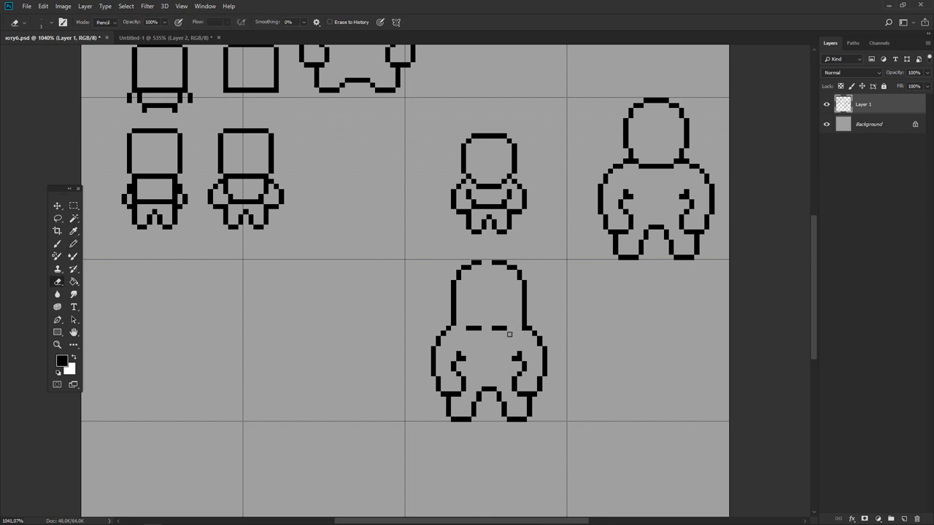
{"action": "left_click_drag", "start_coordinate": [504, 329], "coordinate": [469, 329]}
{"action": "key", "text": "m"}
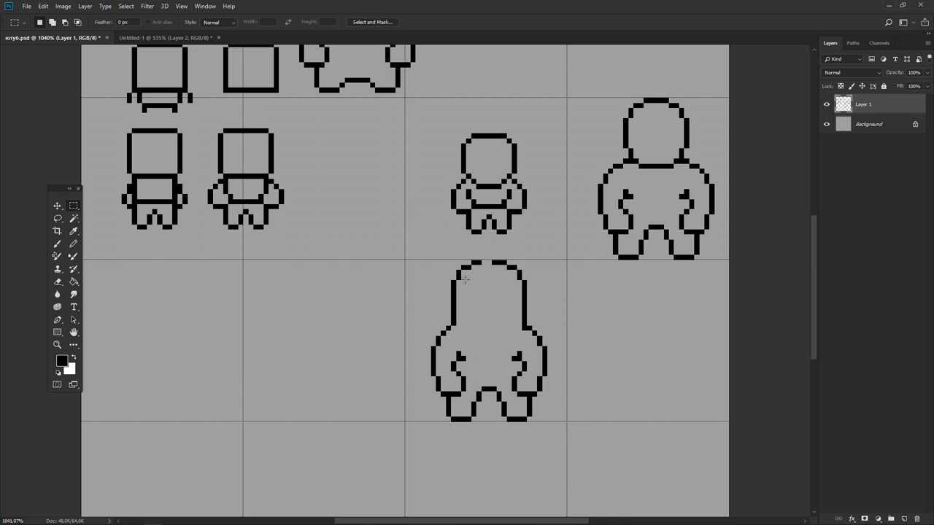
{"action": "left_click_drag", "start_coordinate": [447, 256], "coordinate": [532, 328]}
{"action": "left_click", "coordinate": [469, 336]}
Step: Redraw the neck line lower and add pixels along the head's left side
{"action": "key", "text": "b"}
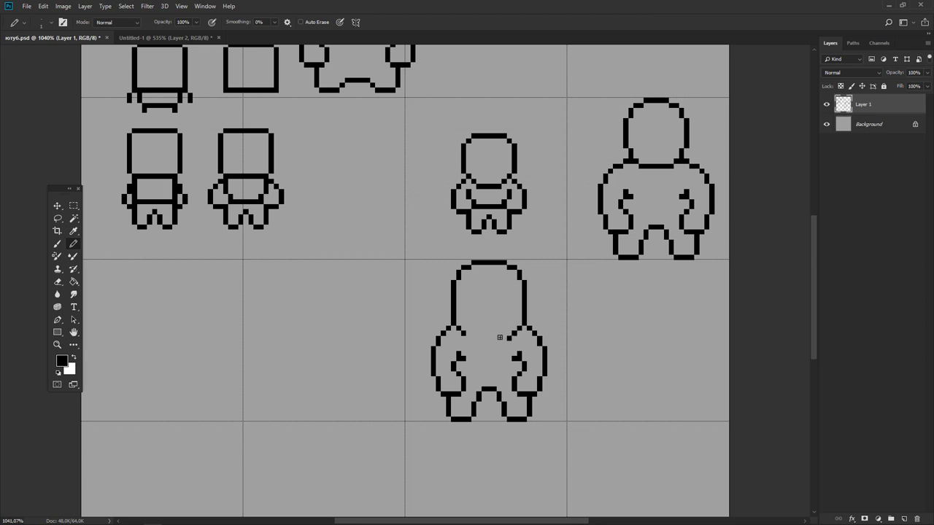
{"action": "left_click_drag", "start_coordinate": [509, 337], "coordinate": [461, 337]}
{"action": "key", "text": "e"}
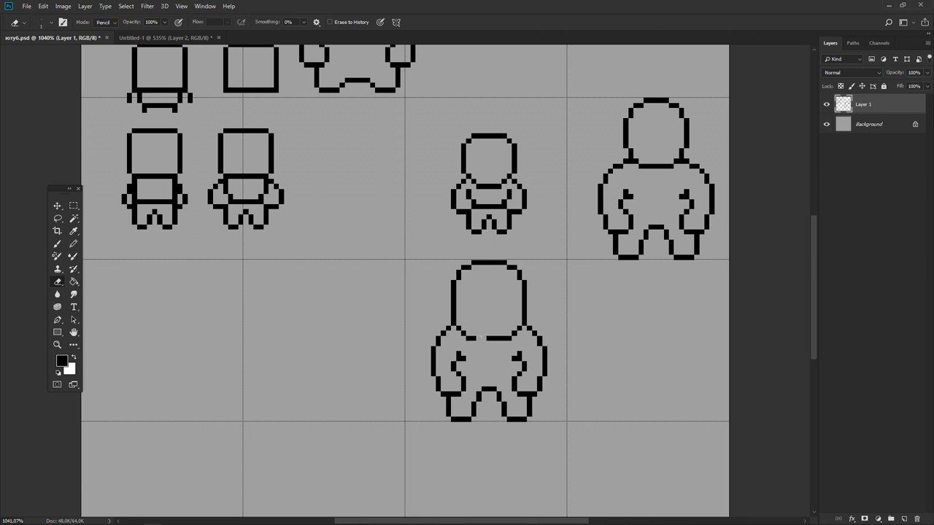
{"action": "left_click_drag", "start_coordinate": [482, 339], "coordinate": [503, 344]}
{"action": "key", "text": "b"}
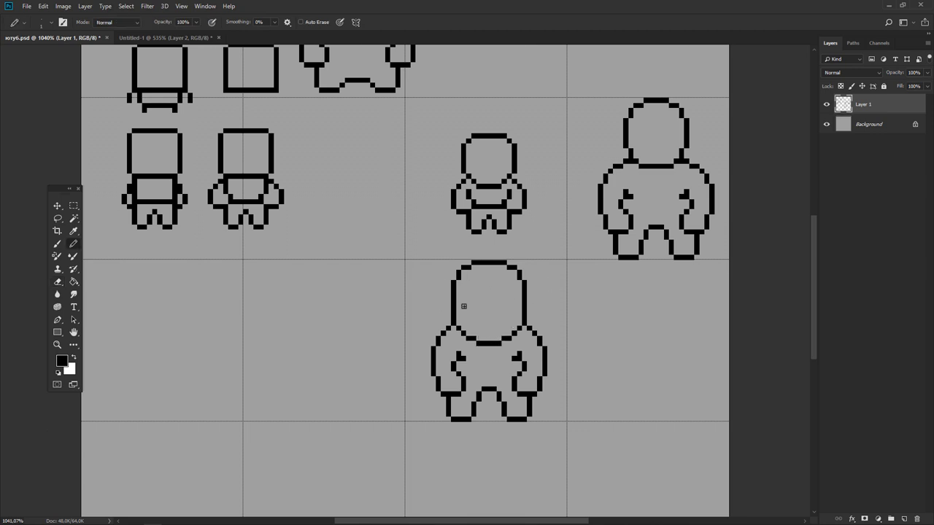
{"action": "left_click_drag", "start_coordinate": [449, 312], "coordinate": [443, 299]}
Step: Add pixels along the lower figure's right head side
{"action": "key", "text": "e"}
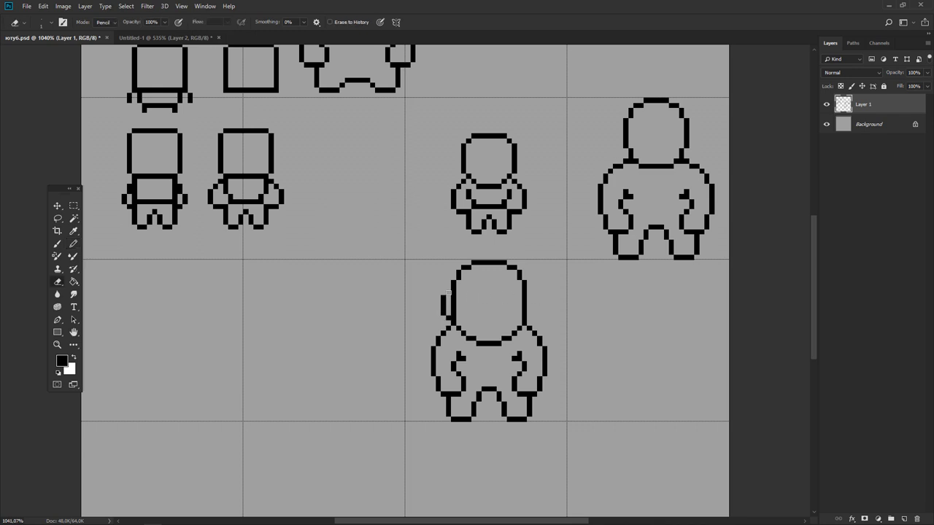
{"action": "key", "text": "b"}
{"action": "key", "text": "e"}
{"action": "key", "text": "b"}
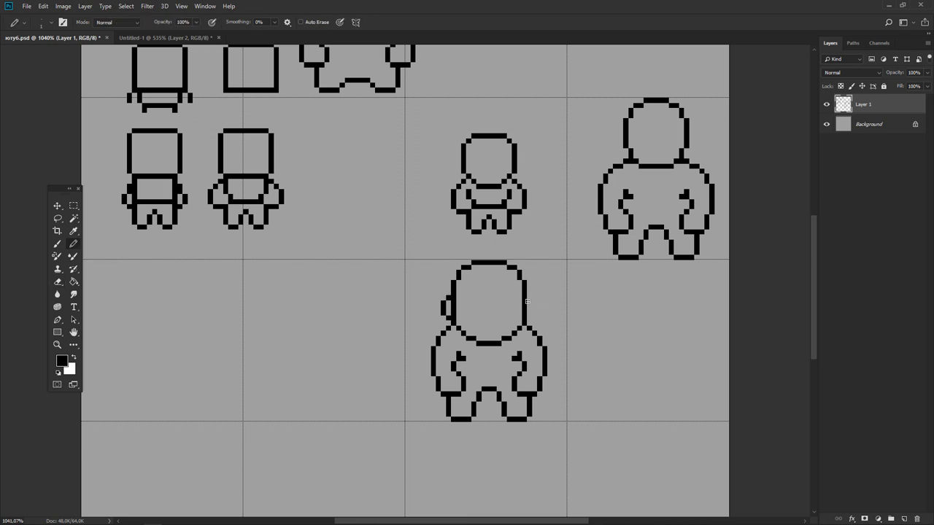
{"action": "left_click_drag", "start_coordinate": [532, 299], "coordinate": [533, 312]}
{"action": "key", "text": "e"}
{"action": "key", "text": "b"}
{"action": "key", "text": "e"}
{"action": "key", "text": "b"}
{"action": "key", "text": "e"}
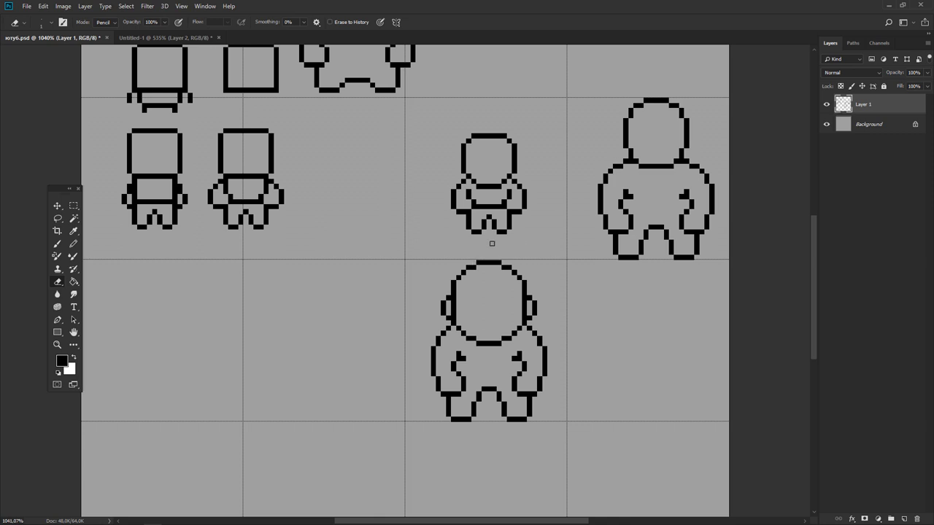
Step: Select the lower figure's head and nudge its upper-right part to the right
{"action": "key", "text": "m"}
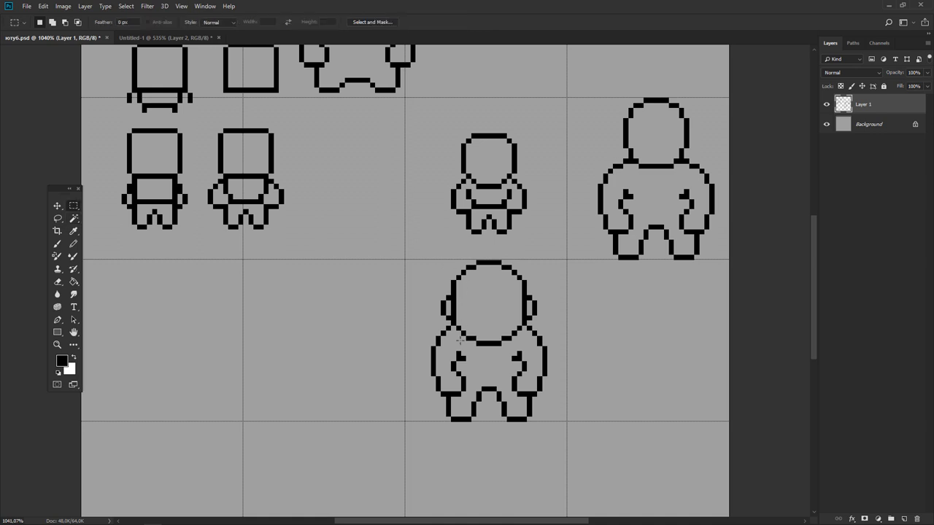
{"action": "key", "text": "e"}
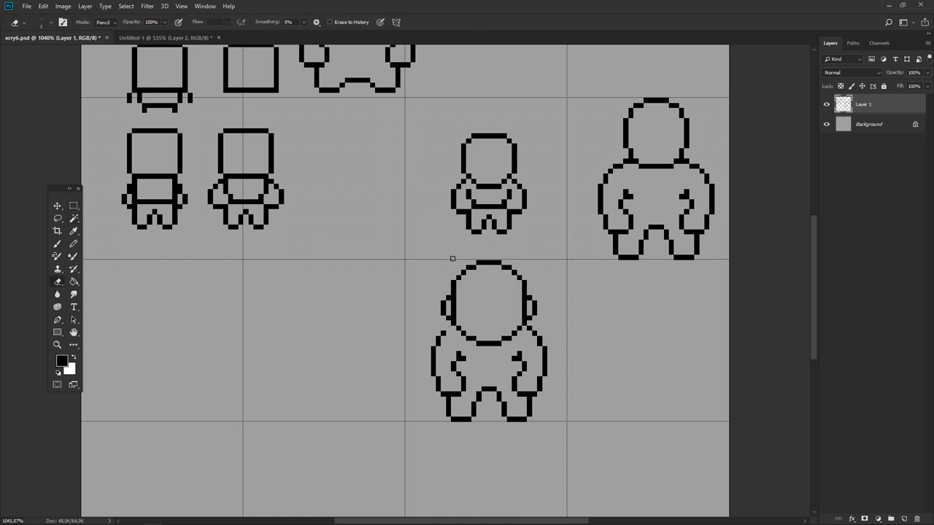
{"action": "key", "text": "m"}
{"action": "left_click_drag", "start_coordinate": [440, 259], "coordinate": [486, 344]}
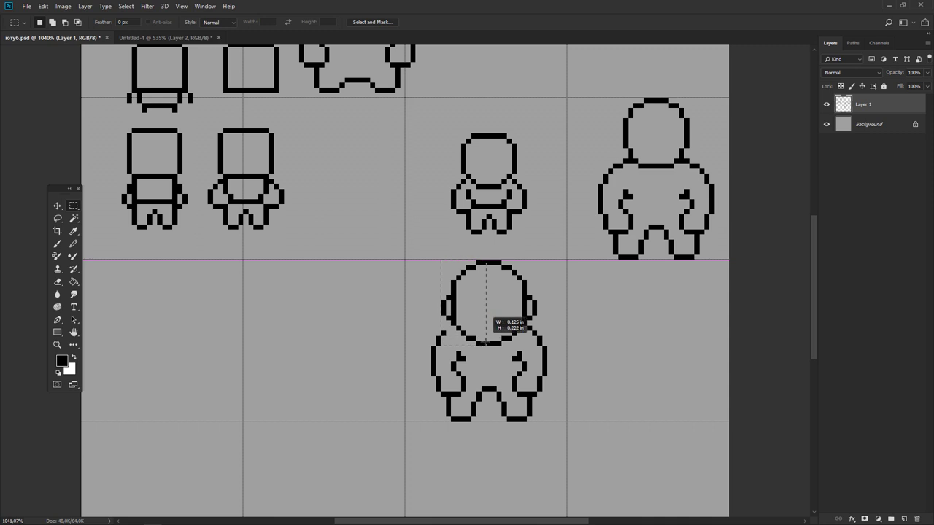
{"action": "left_click_drag", "start_coordinate": [462, 337], "coordinate": [463, 337]}
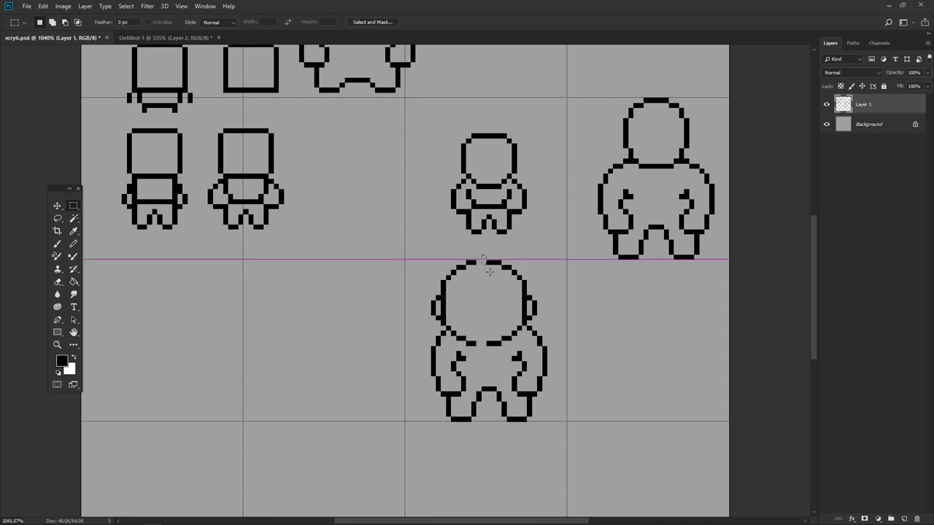
{"action": "left_click_drag", "start_coordinate": [482, 255], "coordinate": [539, 321]}
{"action": "mouse_move", "coordinate": [481, 256]}
{"action": "left_mouse_down"}
{"action": "mouse_move", "coordinate": [523, 295]}
{"action": "mouse_move", "coordinate": [526, 340]}
{"action": "mouse_move", "coordinate": [537, 315]}
{"action": "left_mouse_up"}
{"action": "key", "text": "ctrl+d"}
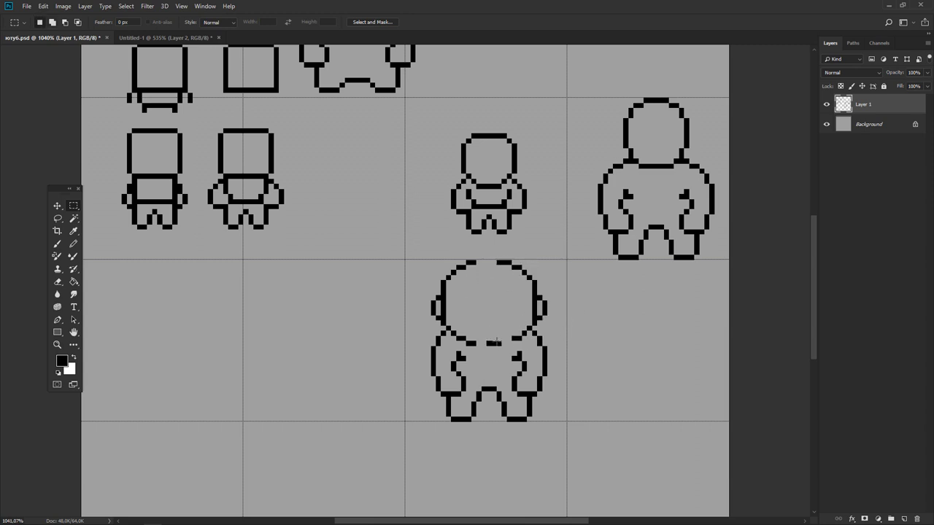
Step: Clean the neck line, fill the head's top gap, and erase the left curl and right-shoulder pixels
{"action": "key", "text": "e"}
{"action": "left_click_drag", "start_coordinate": [487, 343], "coordinate": [506, 342]}
{"action": "key", "text": "b"}
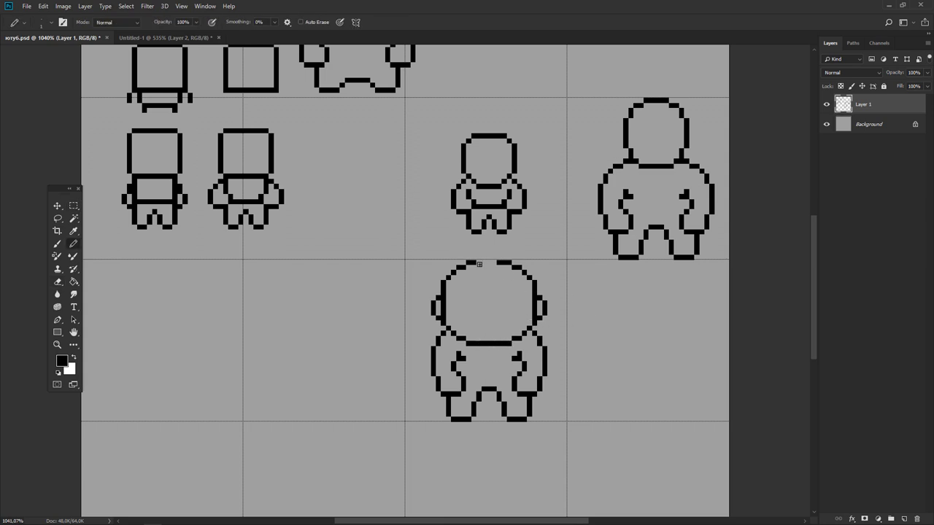
{"action": "left_click_drag", "start_coordinate": [477, 262], "coordinate": [495, 262]}
{"action": "key", "text": "e"}
{"action": "left_click", "coordinate": [464, 354]}
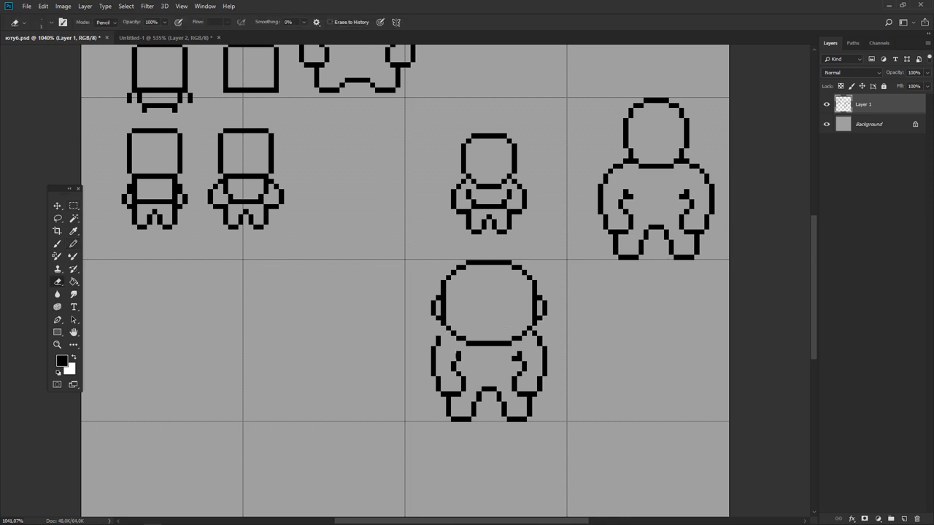
{"action": "left_click_drag", "start_coordinate": [531, 337], "coordinate": [540, 343]}
{"action": "left_click", "coordinate": [540, 343]}
Step: Reposition the head, then erase the stray pixels inside the lower body
{"action": "key", "text": "m"}
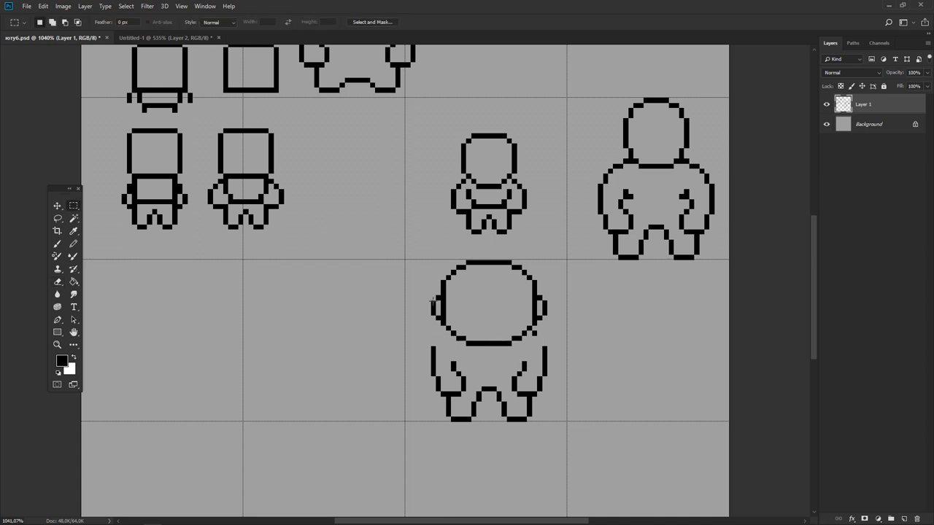
{"action": "mouse_move", "coordinate": [426, 295]}
{"action": "left_mouse_down"}
{"action": "mouse_move", "coordinate": [552, 341]}
{"action": "mouse_move", "coordinate": [456, 351]}
{"action": "mouse_move", "coordinate": [509, 353]}
{"action": "mouse_move", "coordinate": [528, 342]}
{"action": "left_mouse_up"}
{"action": "key", "text": "ctrl+d"}
{"action": "key", "text": "b"}
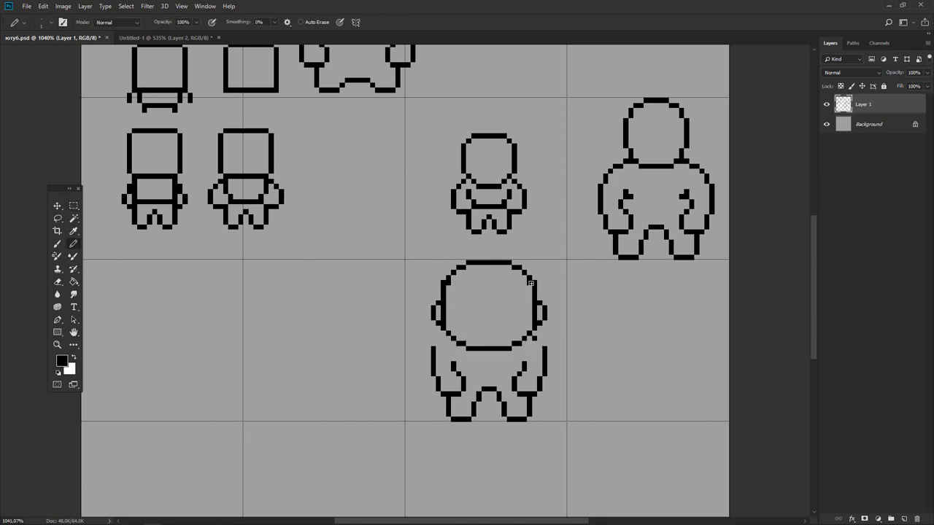
{"action": "key", "text": "e"}
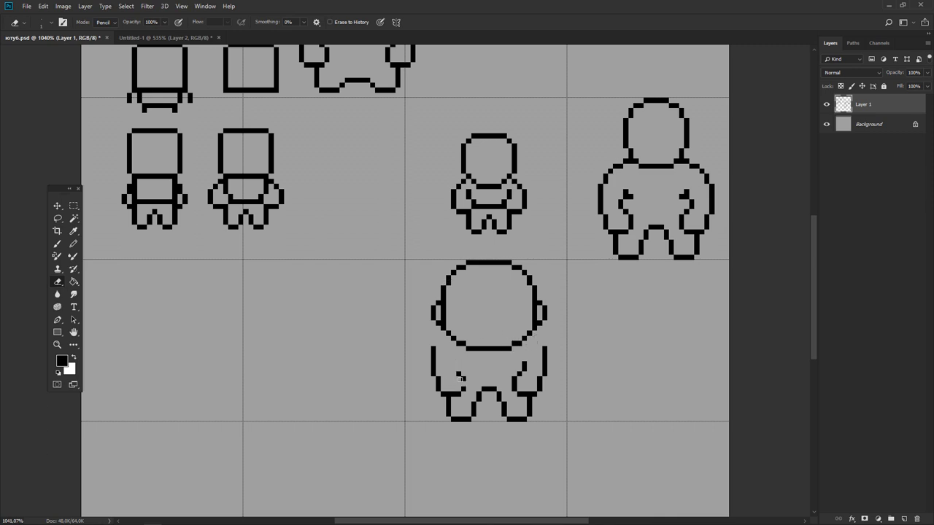
{"action": "mouse_move", "coordinate": [462, 378]}
{"action": "left_mouse_down"}
{"action": "mouse_move", "coordinate": [458, 371]}
{"action": "mouse_move", "coordinate": [451, 393]}
{"action": "left_mouse_up"}
Step: Erase the right hip curl and the lower part of the left body outline
{"action": "left_click_drag", "start_coordinate": [527, 385], "coordinate": [523, 368]}
{"action": "key", "text": "b"}
{"action": "left_click_drag", "start_coordinate": [201, 175], "coordinate": [296, 208]}
{"action": "key", "text": "ctrl+z"}
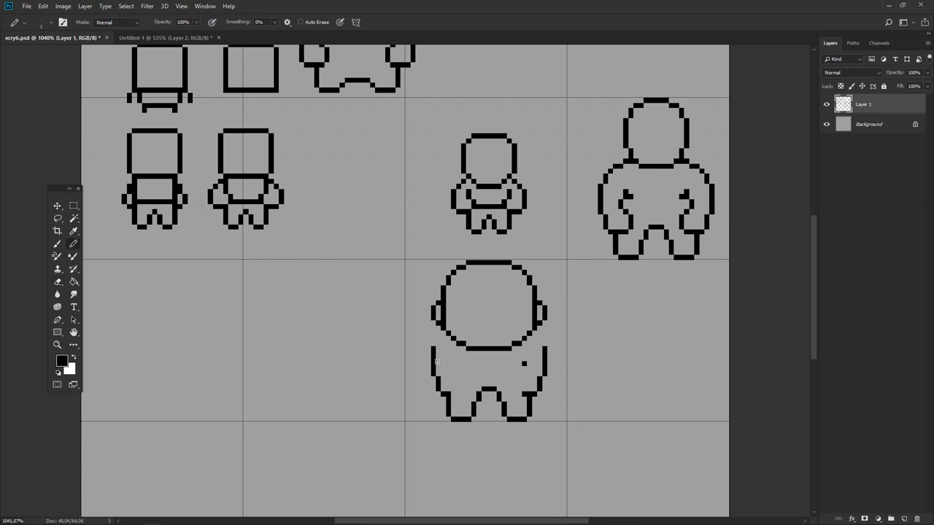
{"action": "key", "text": "e"}
{"action": "left_click_drag", "start_coordinate": [438, 394], "coordinate": [427, 349]}
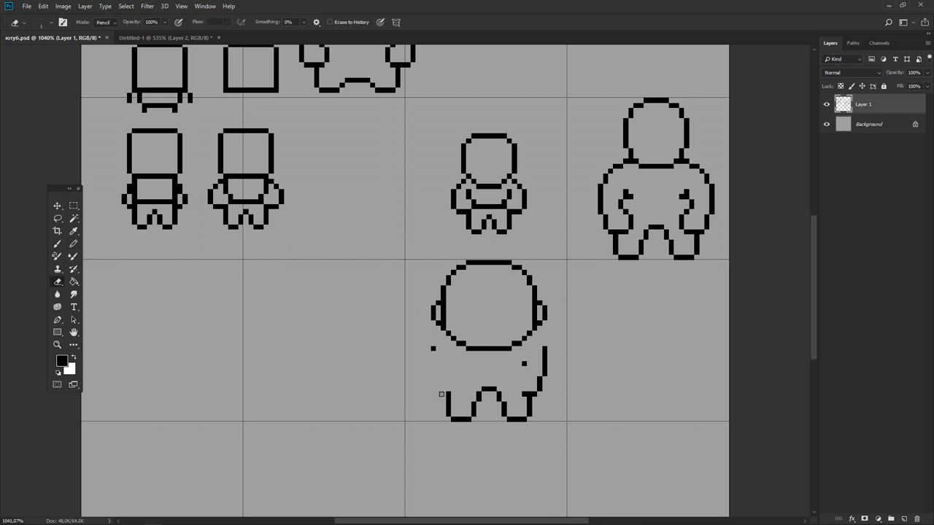
{"action": "key", "text": "ctrl+z"}
{"action": "left_click_drag", "start_coordinate": [435, 377], "coordinate": [442, 391]}
Step: Redraw the left body outline pixels and clear the old outline just below the head
{"action": "key", "text": "b"}
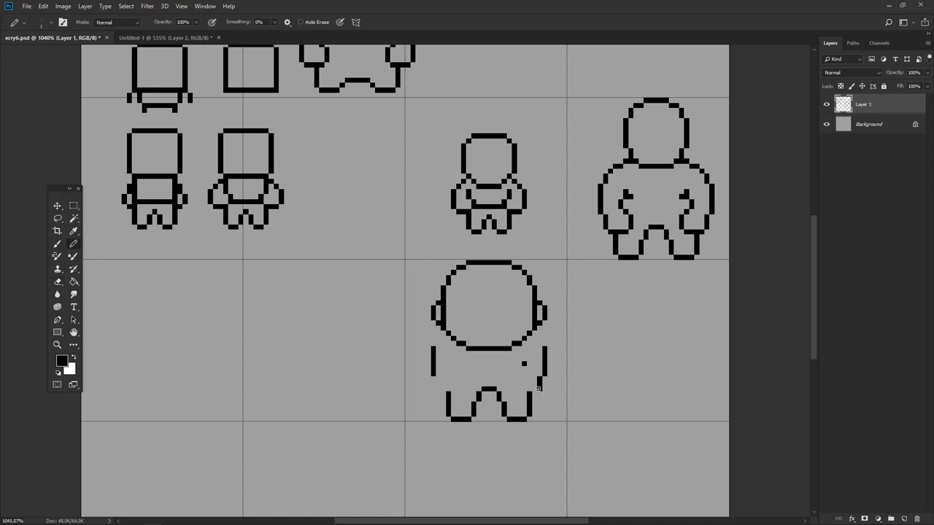
{"action": "left_click", "coordinate": [444, 388]}
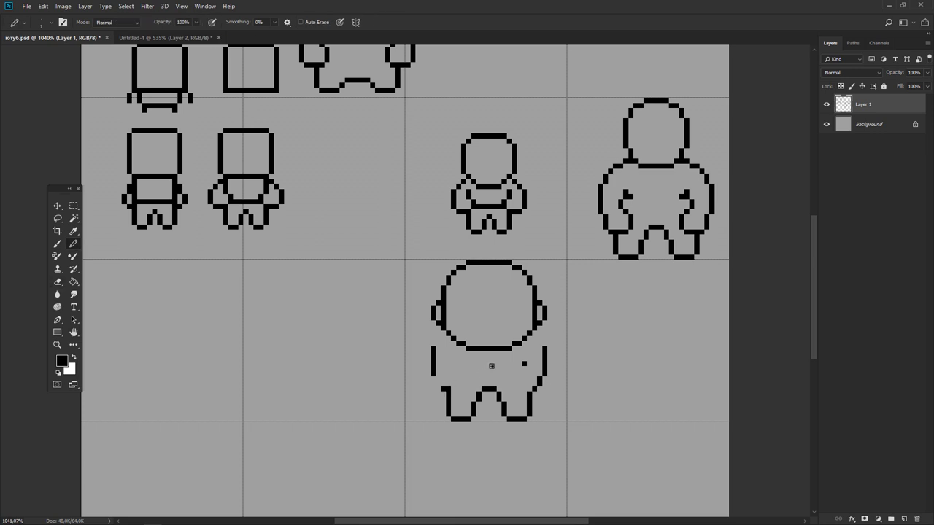
{"action": "left_click", "coordinate": [438, 375]}
{"action": "key", "text": "e"}
{"action": "left_click_drag", "start_coordinate": [432, 353], "coordinate": [435, 375]}
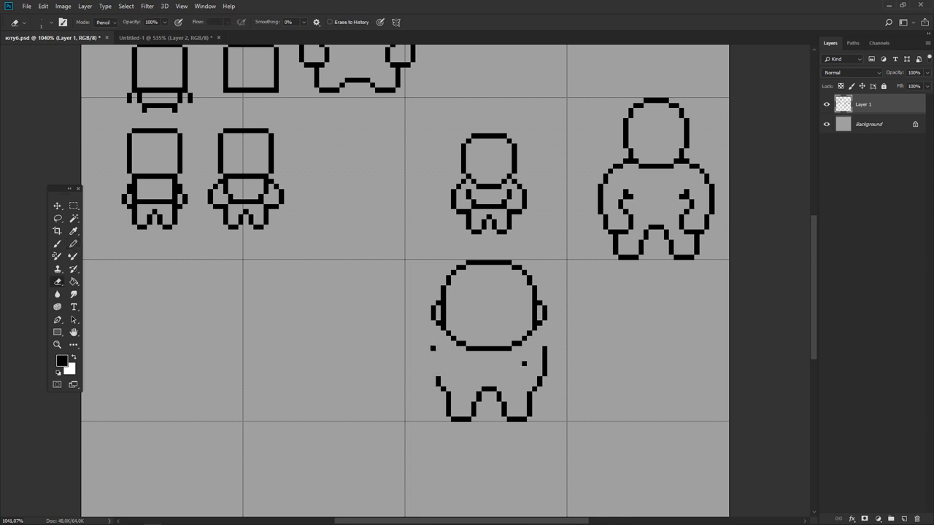
{"action": "left_click", "coordinate": [432, 348]}
{"action": "key", "text": "b"}
{"action": "left_click", "coordinate": [453, 347]}
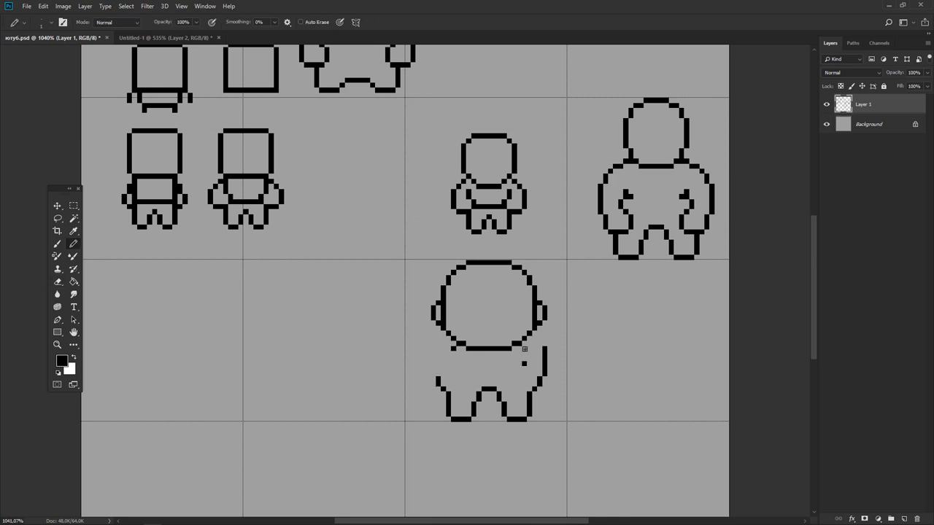
Step: Replace the right outline with rounded corner pixels under the head and extend both torso sides downward
{"action": "key", "text": "e"}
{"action": "left_click_drag", "start_coordinate": [543, 347], "coordinate": [543, 370]}
{"action": "left_click", "coordinate": [524, 363]}
{"action": "key", "text": "b"}
{"action": "left_click", "coordinate": [447, 353]}
{"action": "left_click", "coordinate": [527, 353]}
{"action": "key", "text": "ctrl+z"}
{"action": "left_click", "coordinate": [443, 352]}
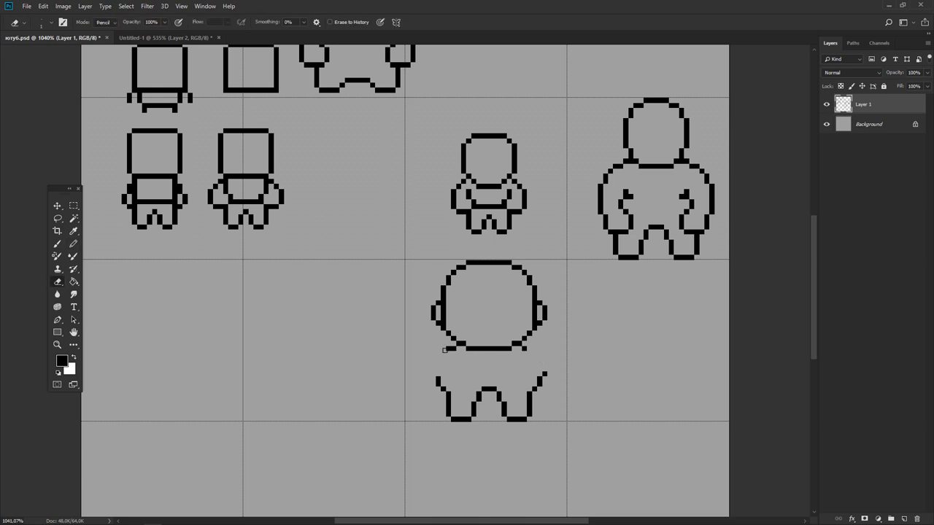
{"action": "left_click", "coordinate": [535, 354]}
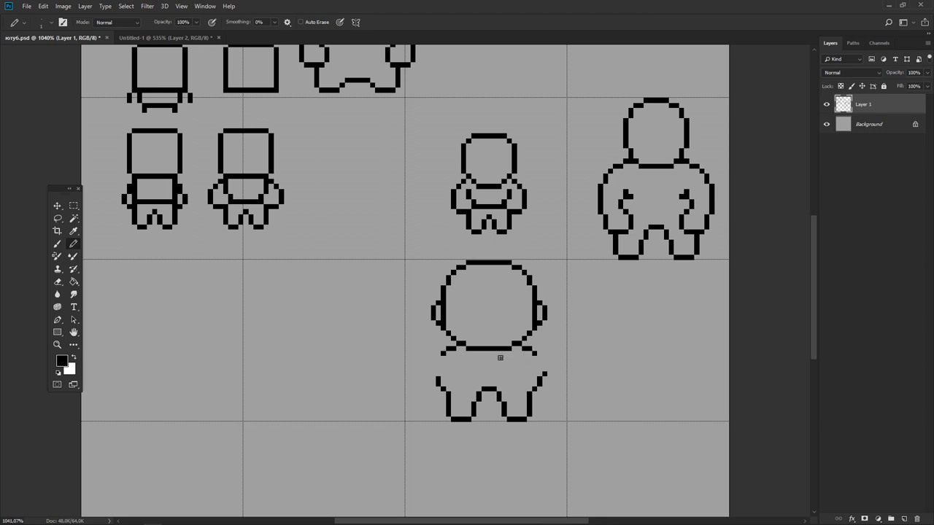
{"action": "left_click", "coordinate": [539, 357]}
{"action": "left_click", "coordinate": [543, 363]}
{"action": "left_click", "coordinate": [434, 364]}
Step: Try selecting the legs and moving the lower figure's head down slightly
{"action": "key", "text": "m"}
{"action": "left_click_drag", "start_coordinate": [466, 377], "coordinate": [512, 407]}
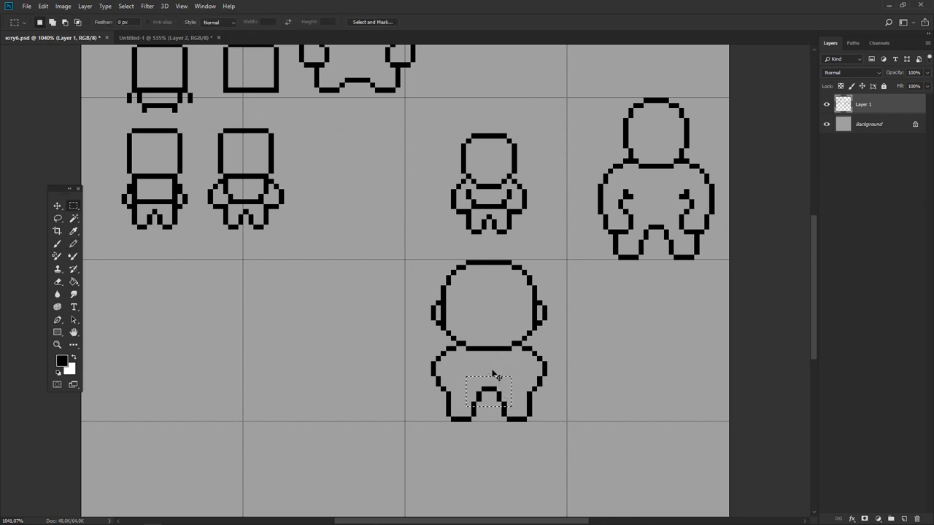
{"action": "key", "text": "ctrl+d"}
{"action": "key", "text": "b"}
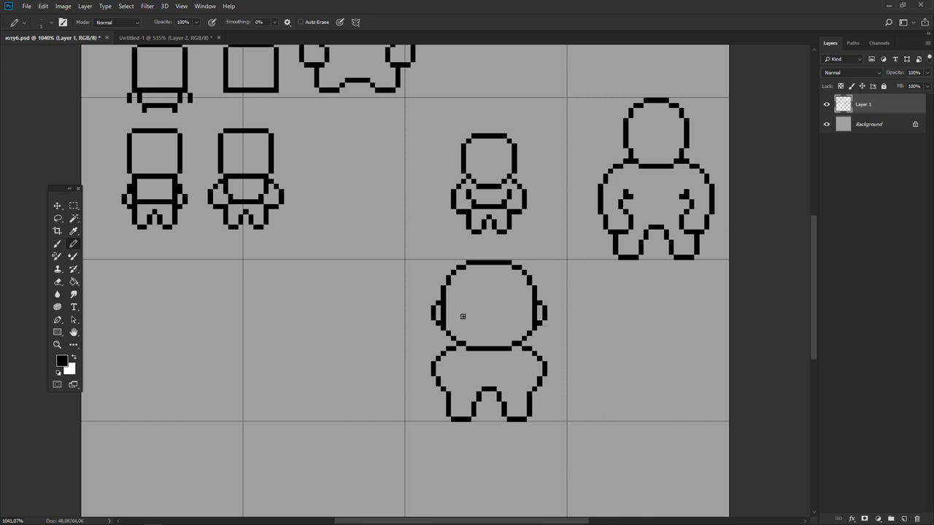
{"action": "key", "text": "m"}
{"action": "left_click_drag", "start_coordinate": [420, 260], "coordinate": [557, 346]}
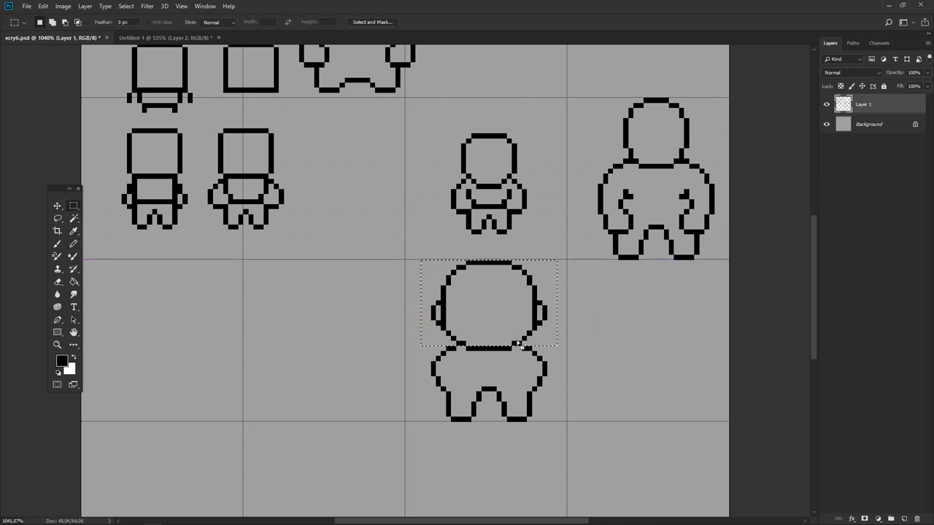
{"action": "left_click_drag", "start_coordinate": [461, 321], "coordinate": [512, 360], "text": "shift"}
{"action": "left_click_drag", "start_coordinate": [526, 299], "coordinate": [528, 314], "text": "ctrl"}
{"action": "key", "text": "ctrl+d"}
Step: Undo the head and feet moves, then nudge the feet gap down one pixel
{"action": "mouse_move", "coordinate": [426, 407]}
{"action": "left_mouse_down"}
{"action": "mouse_move", "coordinate": [536, 431]}
{"action": "mouse_move", "coordinate": [528, 409]}
{"action": "left_mouse_up"}
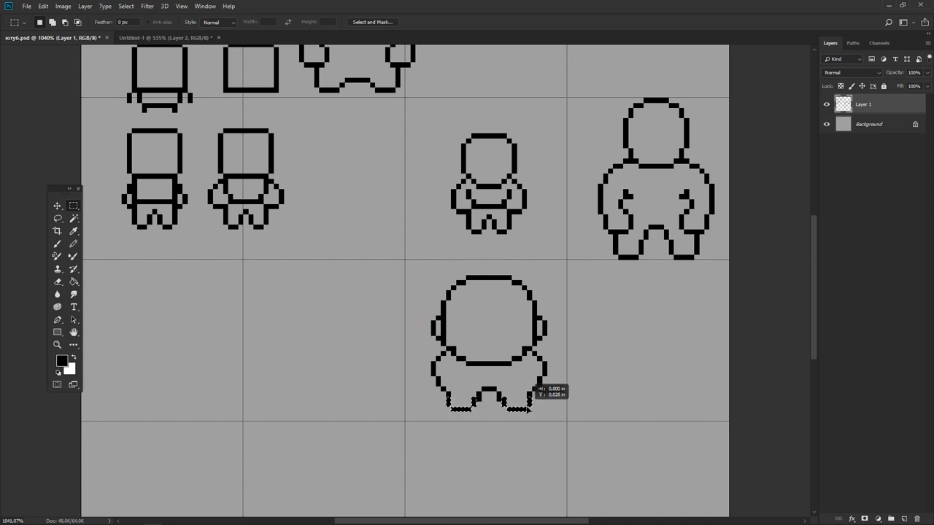
{"action": "key", "text": "ctrl+d"}
{"action": "key", "text": "e"}
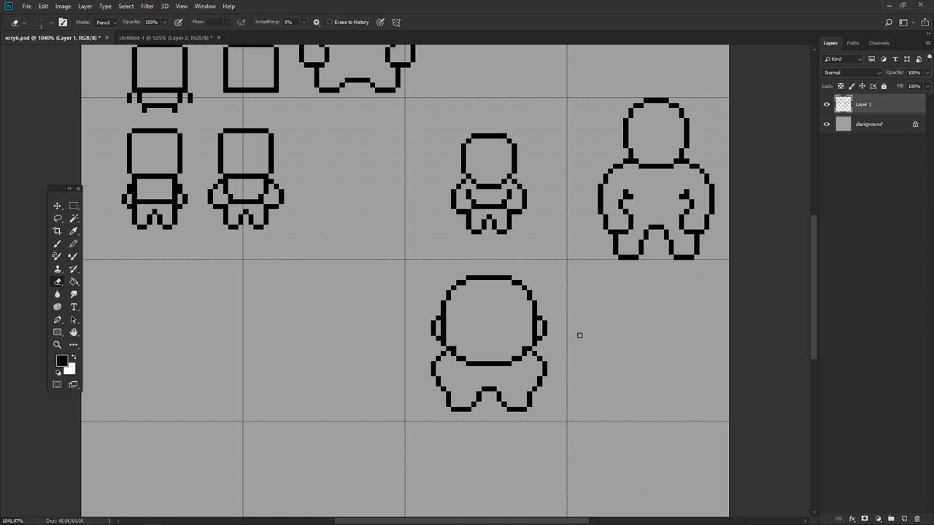
{"action": "key", "text": "ctrl+z"}
{"action": "key", "text": "ctrl+z"}
{"action": "key", "text": "ctrl+z"}
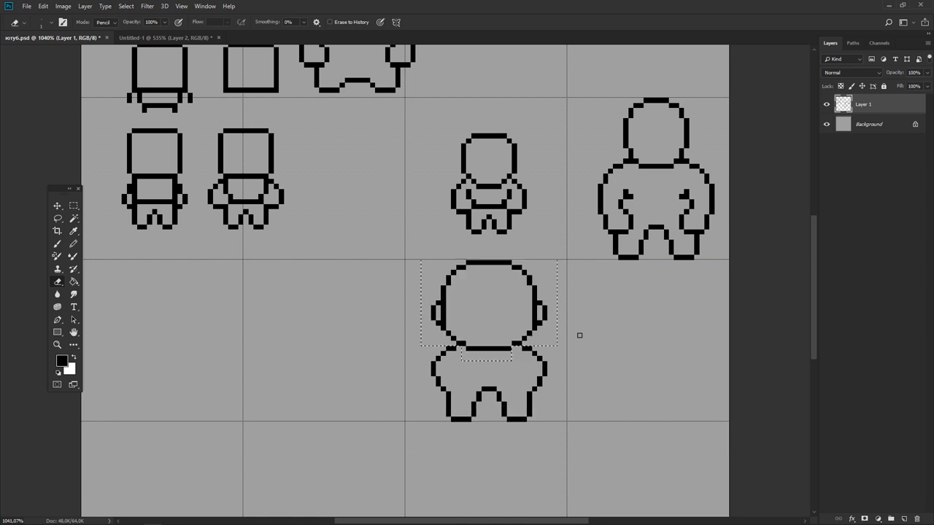
{"action": "key", "text": "m"}
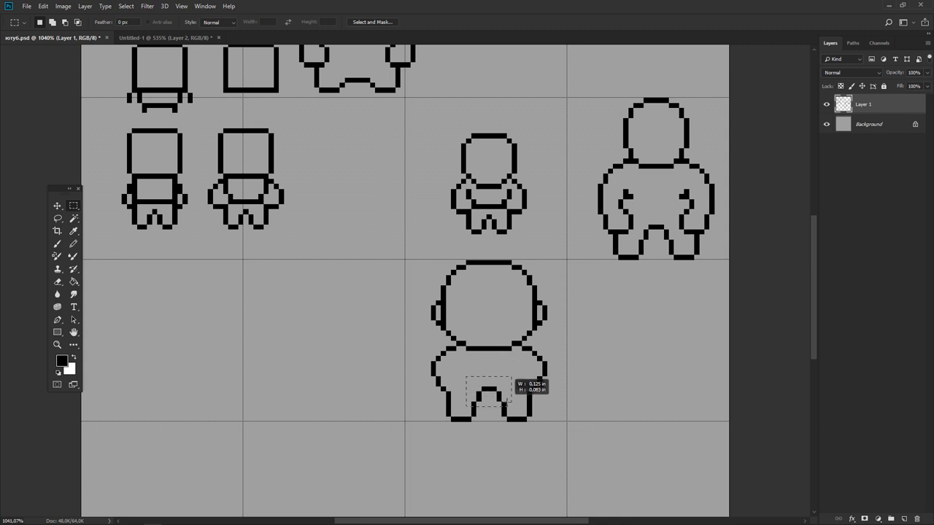
{"action": "mouse_move", "coordinate": [467, 377]}
{"action": "left_mouse_down"}
{"action": "mouse_move", "coordinate": [511, 406]}
{"action": "mouse_move", "coordinate": [506, 415]}
{"action": "left_mouse_up"}
{"action": "key", "text": "ctrl+d"}
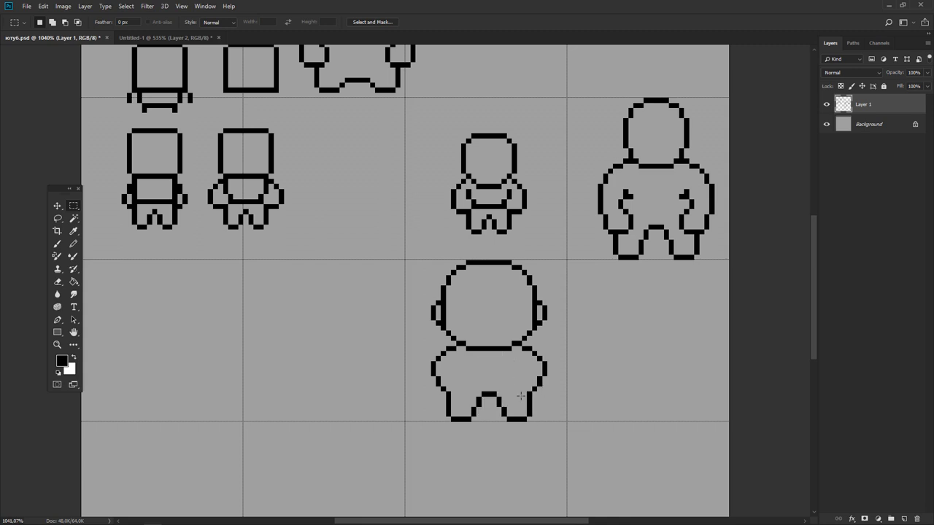
Step: Draw a stepped bulge on the lower-left torso edge and erase the old right-side outline
{"action": "key", "text": "b"}
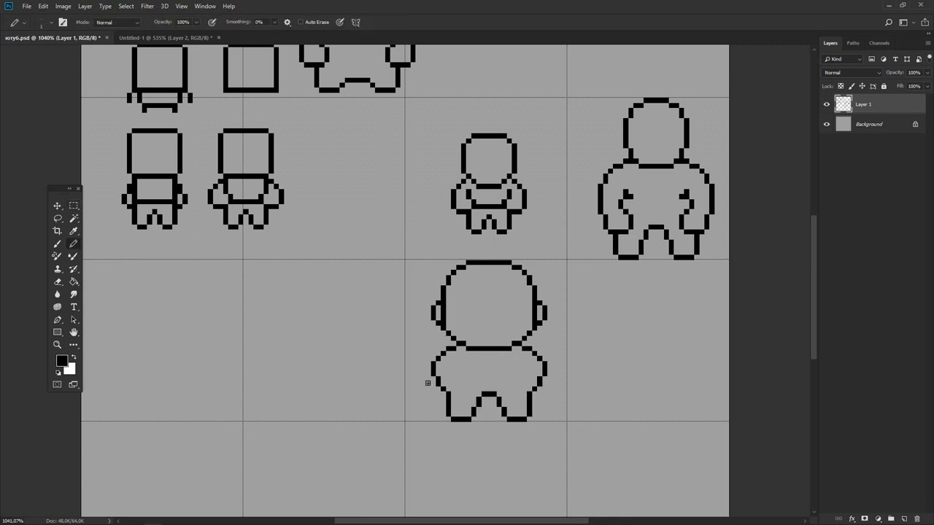
{"action": "mouse_move", "coordinate": [427, 380]}
{"action": "left_mouse_down"}
{"action": "mouse_move", "coordinate": [445, 397]}
{"action": "mouse_move", "coordinate": [438, 377]}
{"action": "left_mouse_up"}
{"action": "key", "text": "e"}
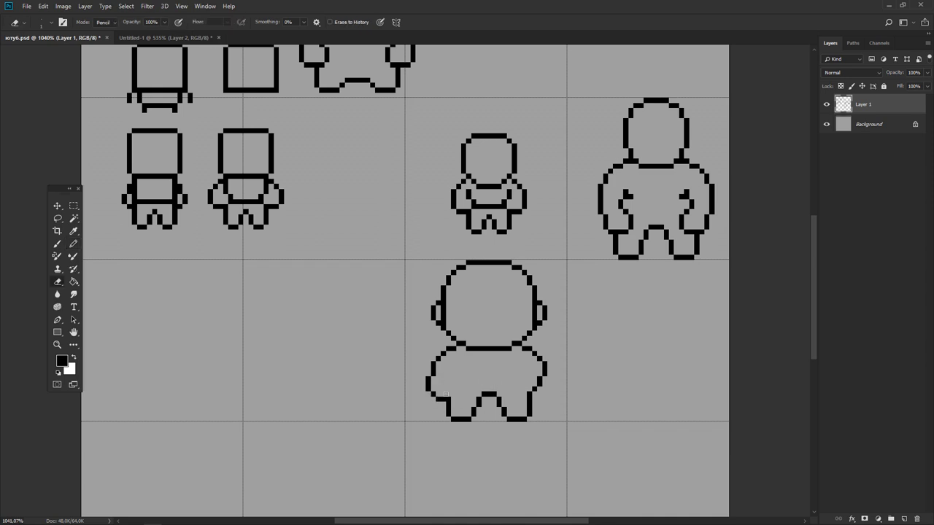
{"action": "key", "text": "b"}
{"action": "key", "text": "b"}
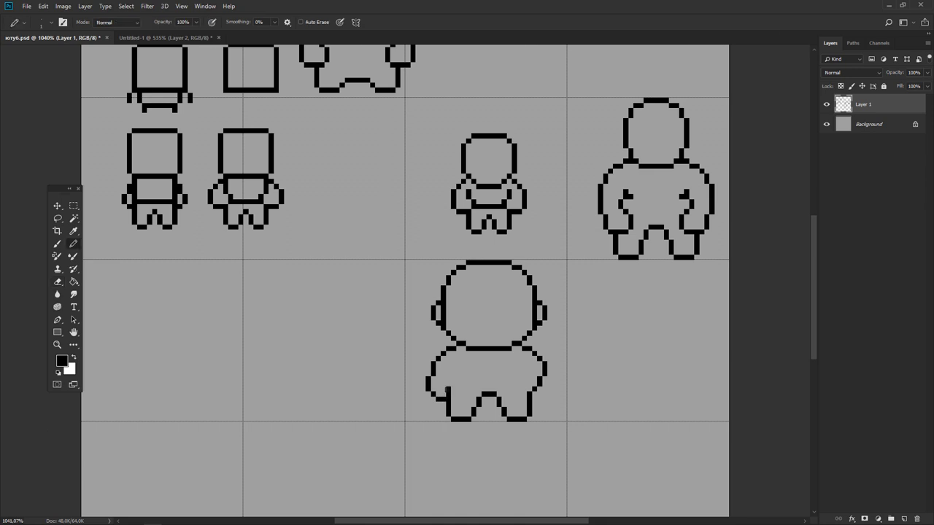
{"action": "key", "text": "e"}
{"action": "mouse_move", "coordinate": [442, 400]}
{"action": "left_mouse_down"}
{"action": "mouse_move", "coordinate": [429, 370]}
{"action": "mouse_move", "coordinate": [423, 390]}
{"action": "left_mouse_up"}
{"action": "key", "text": "b"}
{"action": "left_click", "coordinate": [434, 398]}
{"action": "key", "text": "e"}
{"action": "left_click_drag", "start_coordinate": [523, 349], "coordinate": [532, 385]}
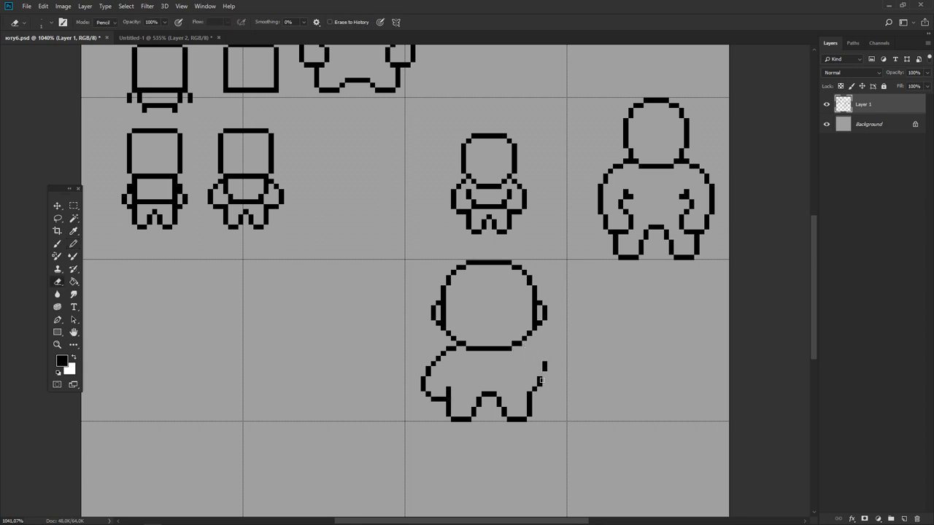
Step: Mirror the lower-left body outline onto the right with Flip Horizontal, then save
{"action": "key", "text": "m"}
{"action": "mouse_move", "coordinate": [461, 346]}
{"action": "left_mouse_down"}
{"action": "mouse_move", "coordinate": [421, 402]}
{"action": "mouse_move", "coordinate": [541, 399]}
{"action": "left_mouse_up"}
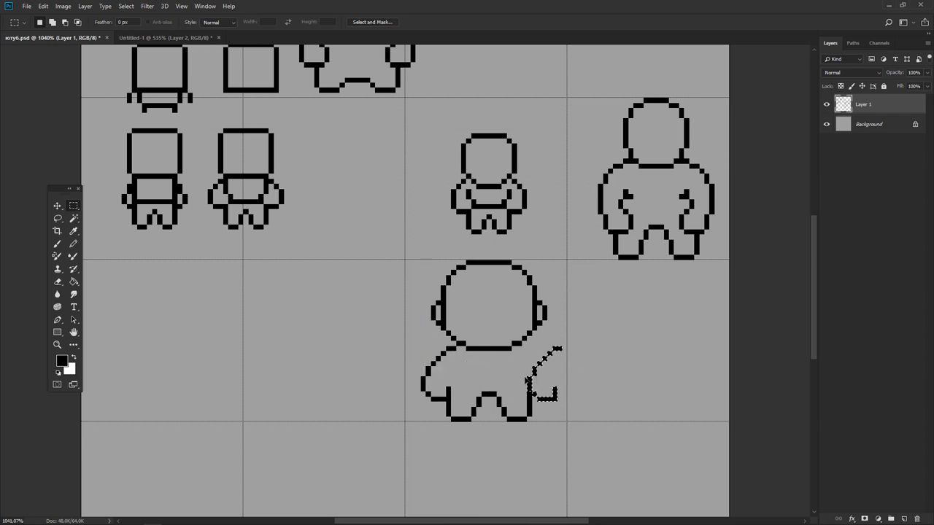
{"action": "left_click", "coordinate": [43, 7]}
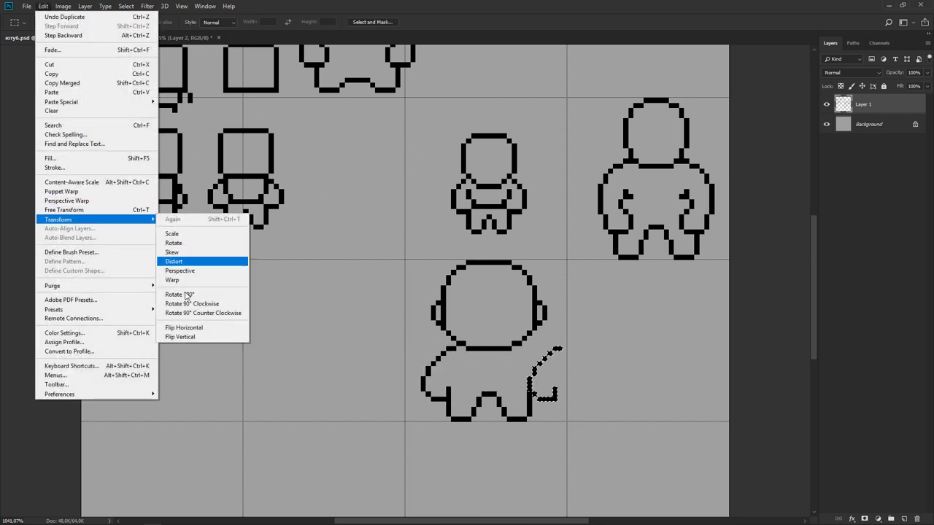
{"action": "left_click", "coordinate": [186, 326]}
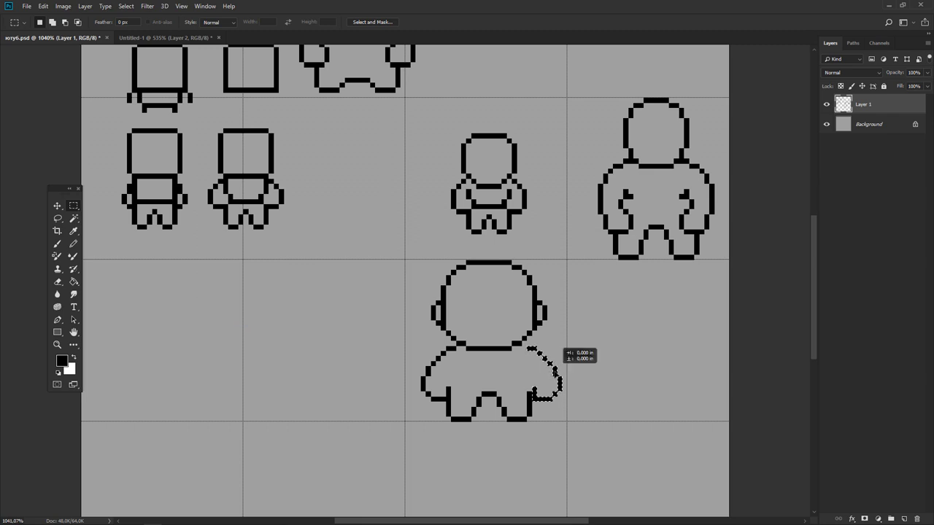
{"action": "key", "text": "ctrl+d"}
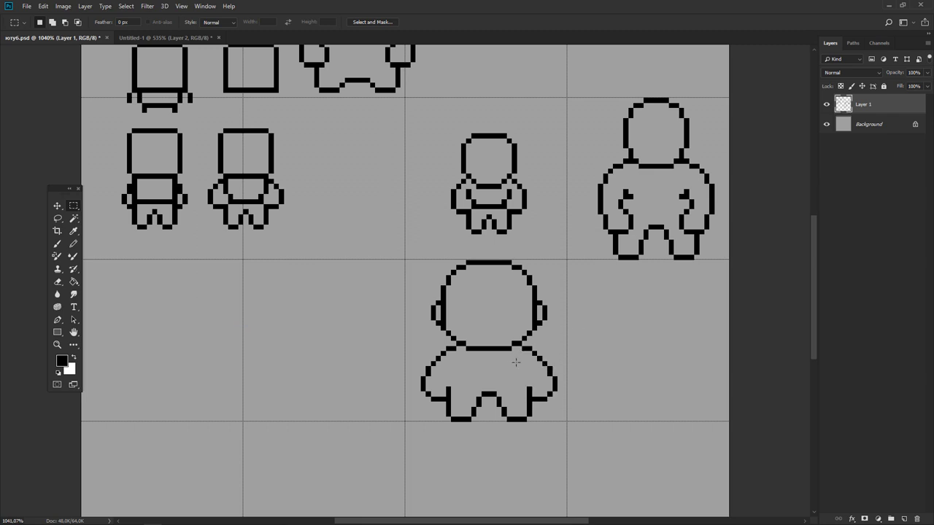
{"action": "key", "text": "b"}
{"action": "key", "text": "ctrl+s"}
Step: Nudge the left leg area one pixel left to even out the legs
{"action": "left_click", "coordinate": [585, 364]}
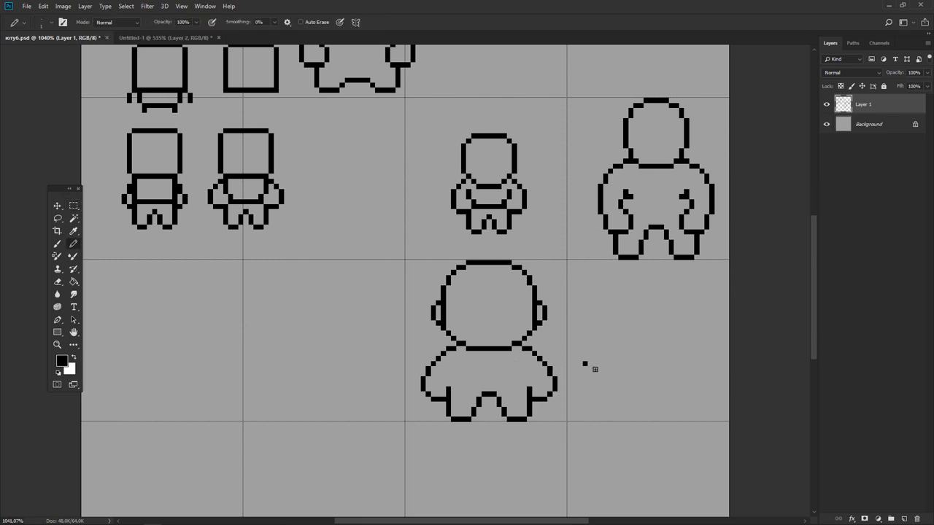
{"action": "key", "text": "ctrl+z"}
{"action": "key", "text": "m"}
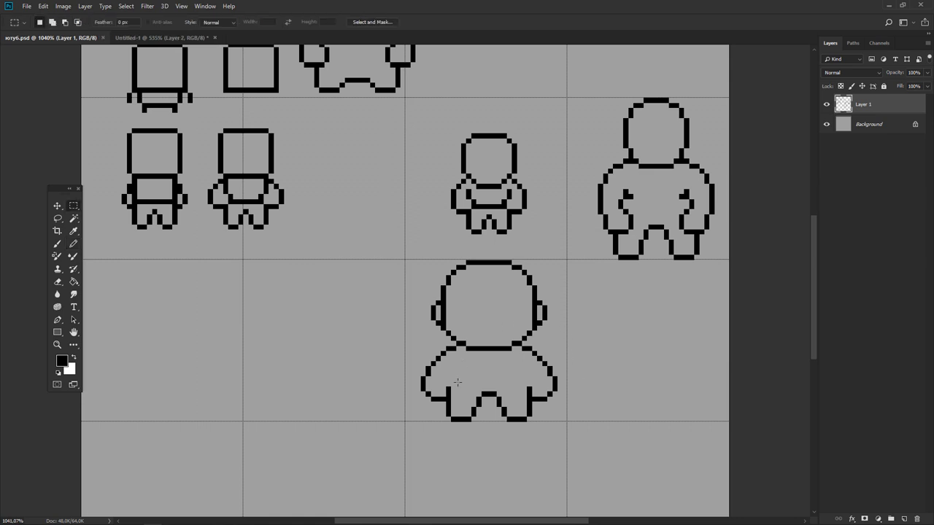
{"action": "mouse_move", "coordinate": [450, 381]}
{"action": "left_mouse_down"}
{"action": "mouse_move", "coordinate": [484, 422]}
{"action": "mouse_move", "coordinate": [526, 428]}
{"action": "left_mouse_up"}
{"action": "key", "text": "ctrl+d"}
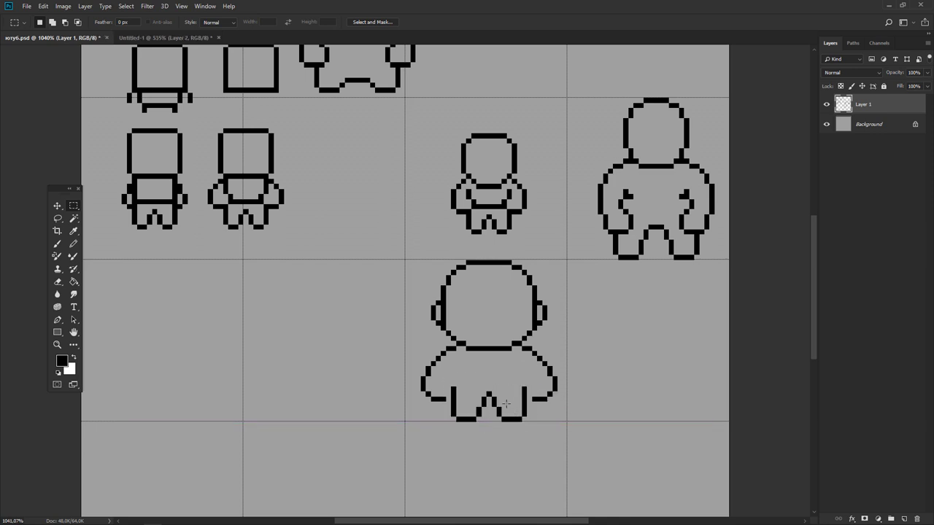
{"action": "key", "text": "b"}
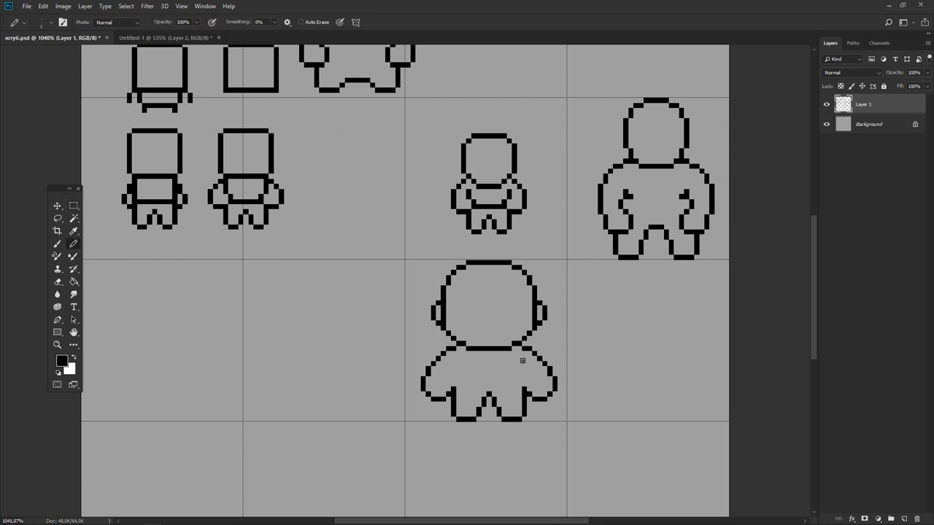
{"action": "key", "text": "e"}
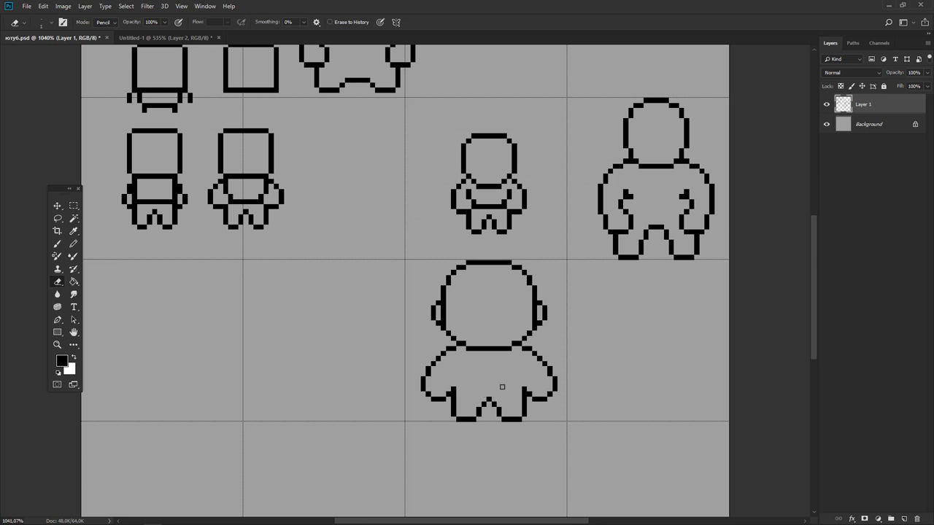
Step: Select thin strips along the left and right legs of the round-headed figure
{"action": "key", "text": "b"}
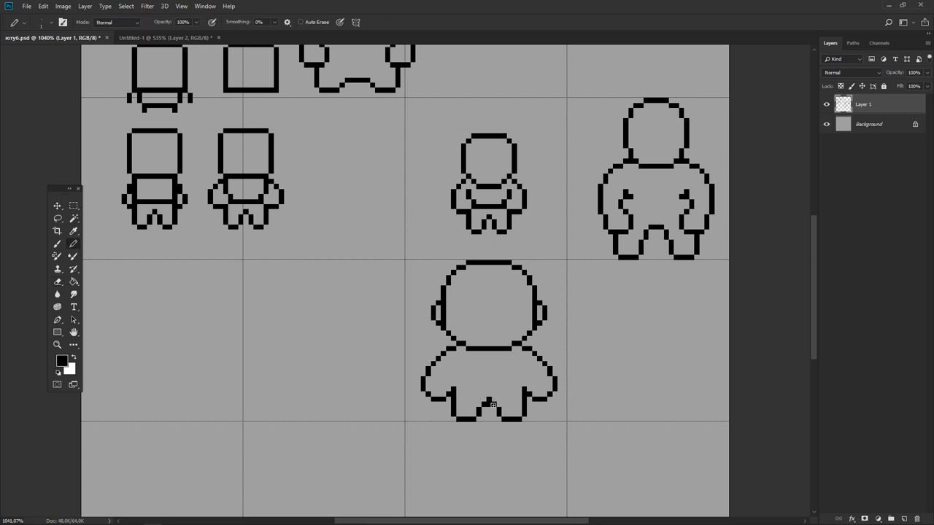
{"action": "key", "text": "e"}
{"action": "key", "text": "b"}
{"action": "key", "text": "e"}
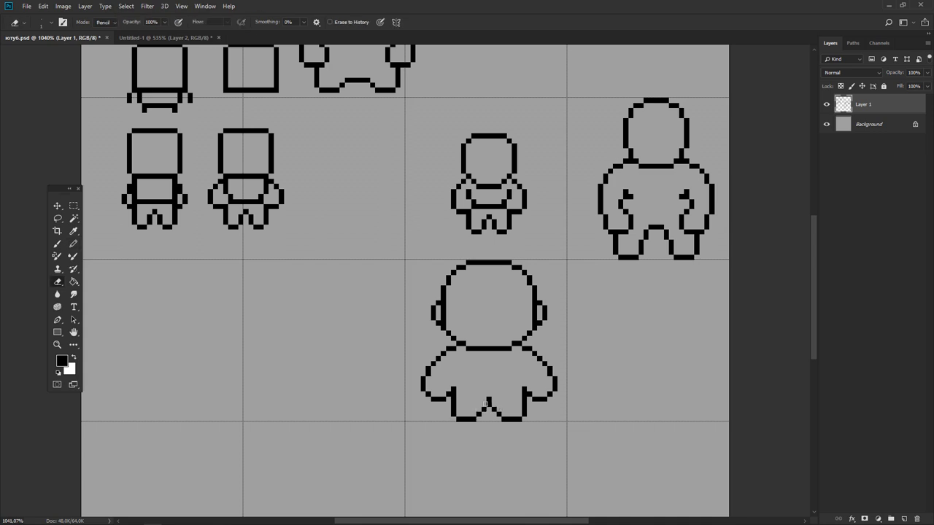
{"action": "key", "text": "m"}
{"action": "left_click_drag", "start_coordinate": [458, 386], "coordinate": [467, 421]}
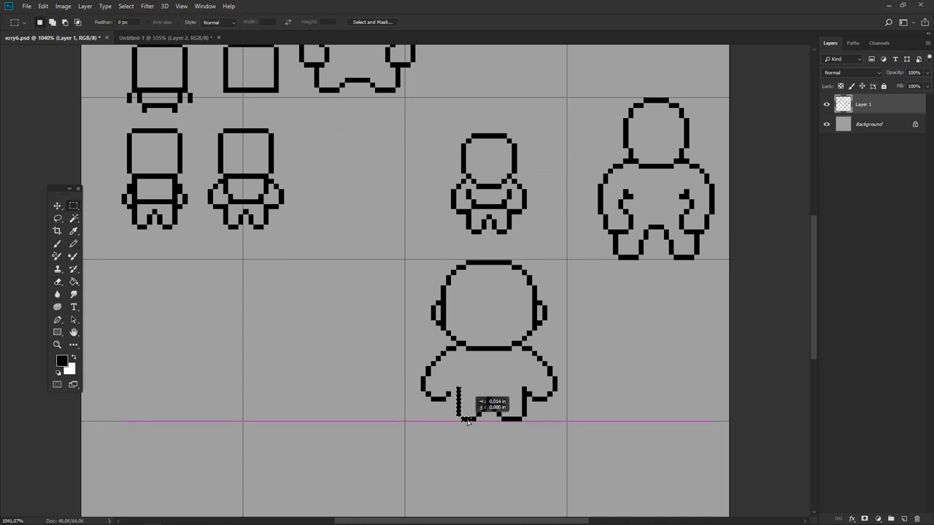
{"action": "left_click_drag", "start_coordinate": [510, 388], "coordinate": [515, 422]}
{"action": "key", "text": "ctrl+d"}
Step: Pencil a black pixel at the left leg's bottom, undoing a stray vertical stroke
{"action": "key", "text": "b"}
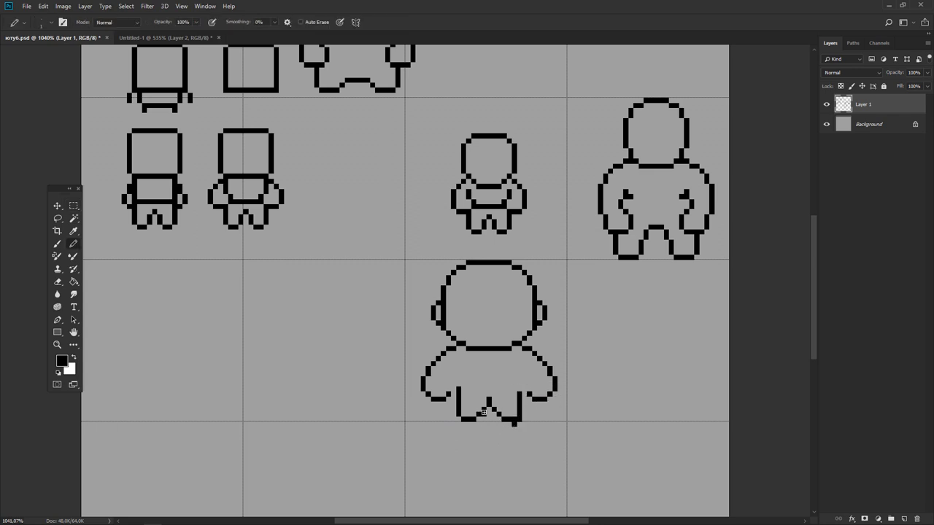
{"action": "left_click", "coordinate": [478, 417]}
{"action": "key", "text": "e"}
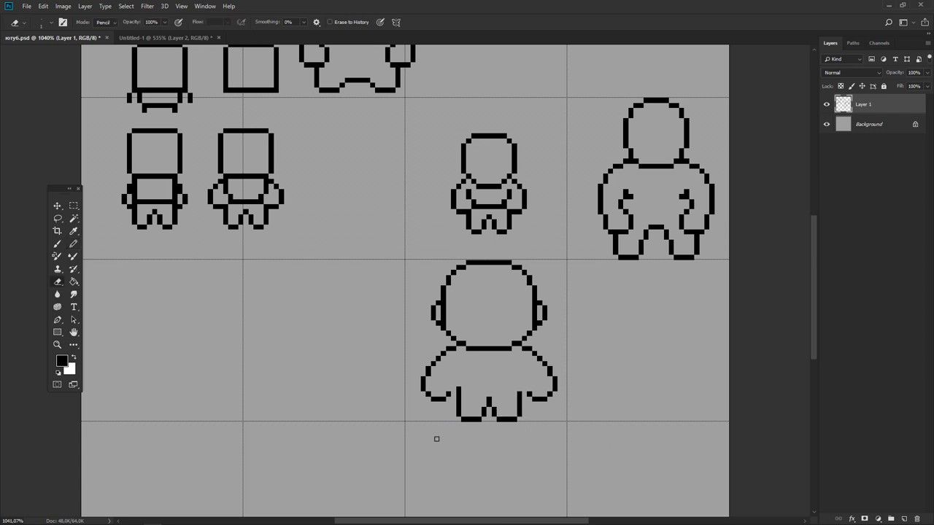
{"action": "key", "text": "b"}
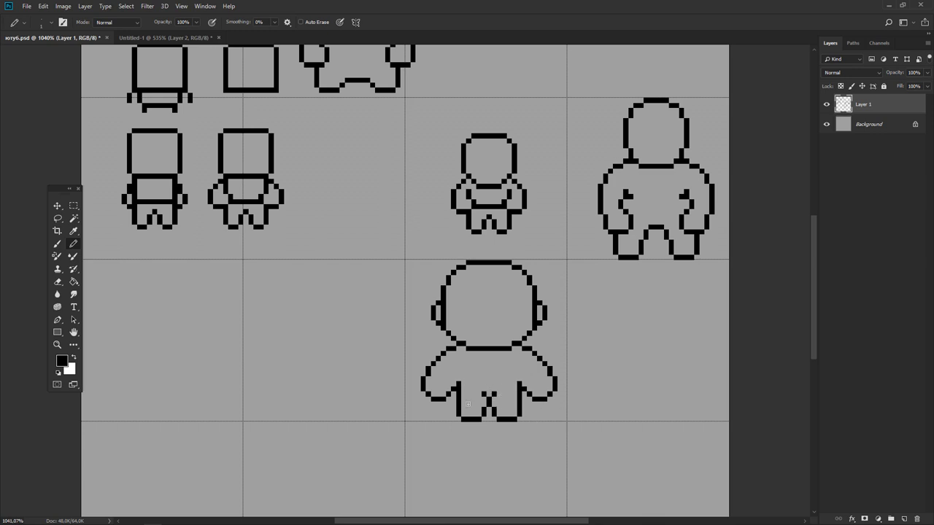
{"action": "left_click_drag", "start_coordinate": [455, 407], "coordinate": [456, 442]}
{"action": "key", "text": "ctrl+z"}
{"action": "key", "text": "m"}
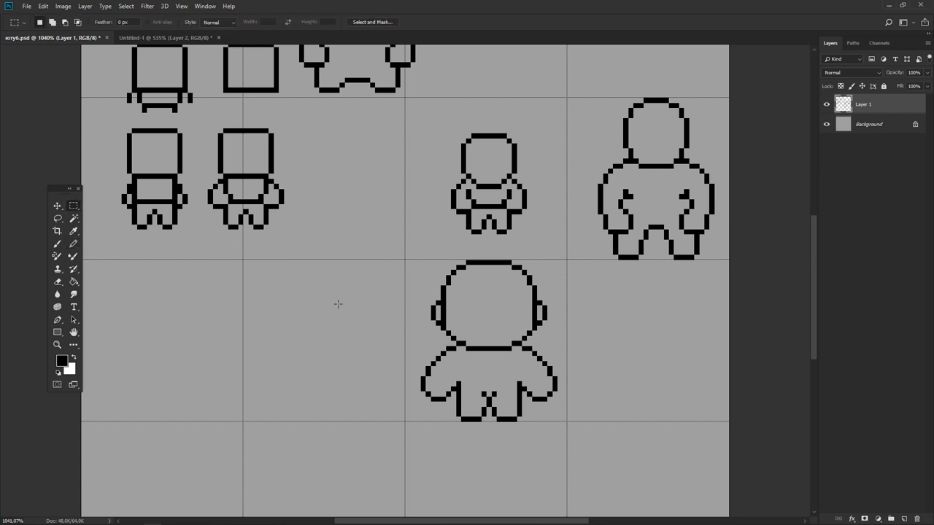
{"action": "left_click_drag", "start_coordinate": [346, 290], "coordinate": [354, 316]}
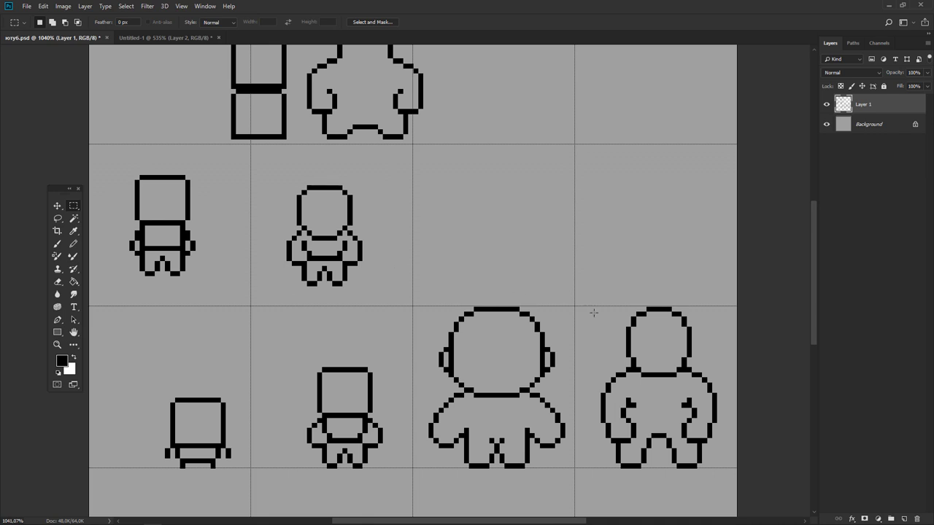
Step: Duplicate the big round-headed figure into the empty grid cell above it
{"action": "left_click_drag", "start_coordinate": [593, 312], "coordinate": [732, 498]}
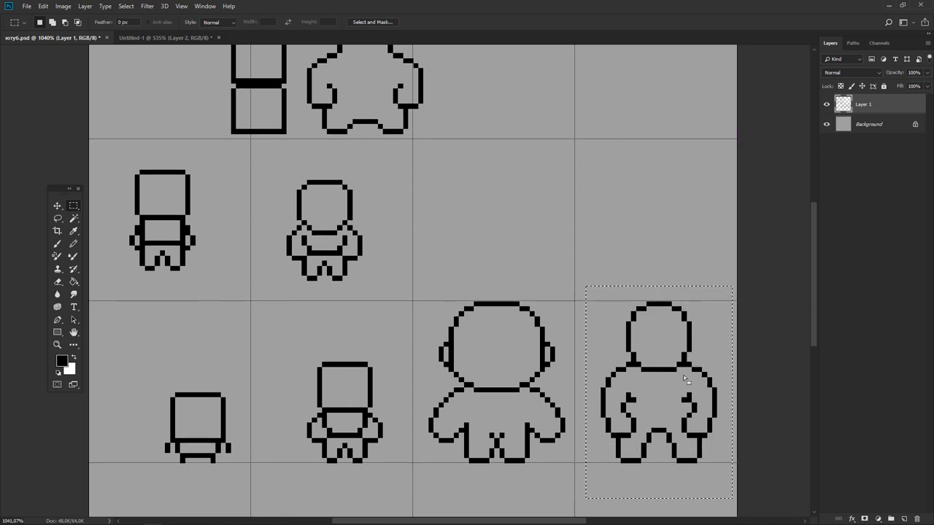
{"action": "left_click", "coordinate": [544, 436]}
{"action": "left_click_drag", "start_coordinate": [418, 387], "coordinate": [464, 447]}
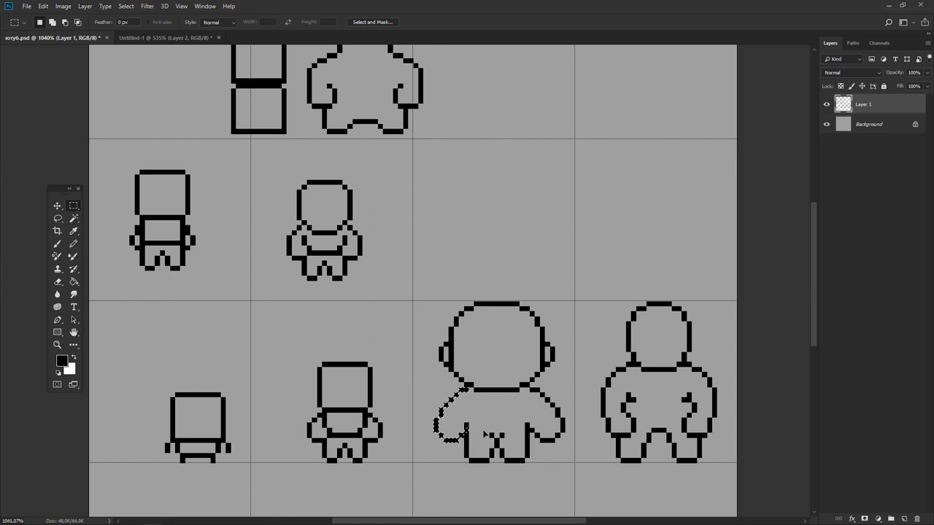
{"action": "left_click_drag", "start_coordinate": [408, 288], "coordinate": [575, 481]}
{"action": "left_click_drag", "start_coordinate": [522, 437], "coordinate": [552, 205]}
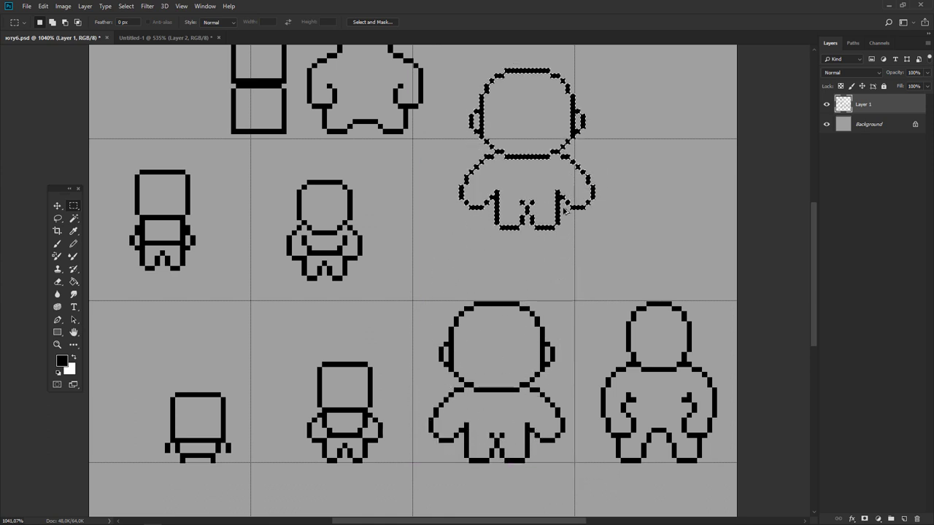
{"action": "left_click", "coordinate": [420, 420]}
Step: Undo the lower figure's widened outline and add a new empty Layer 2
{"action": "key", "text": "e"}
{"action": "key", "text": "ctrl+z"}
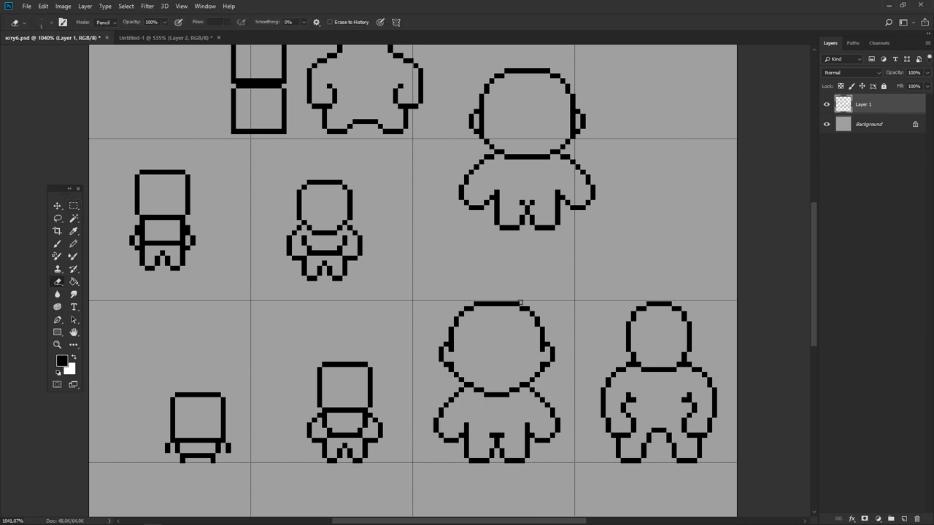
{"action": "key", "text": "b"}
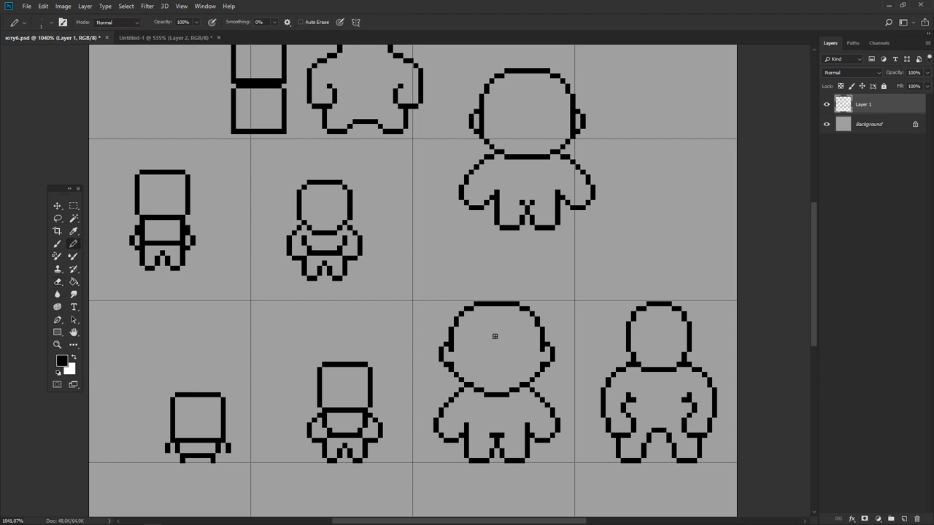
{"action": "key", "text": "ctrl+shift+n"}
{"action": "key", "text": "Return"}
Step: Sketch a cap brim line across the copied figure's head on Layer 2
{"action": "mouse_move", "coordinate": [478, 350]}
{"action": "left_mouse_down"}
{"action": "mouse_move", "coordinate": [435, 327]}
{"action": "mouse_move", "coordinate": [517, 329]}
{"action": "left_mouse_up"}
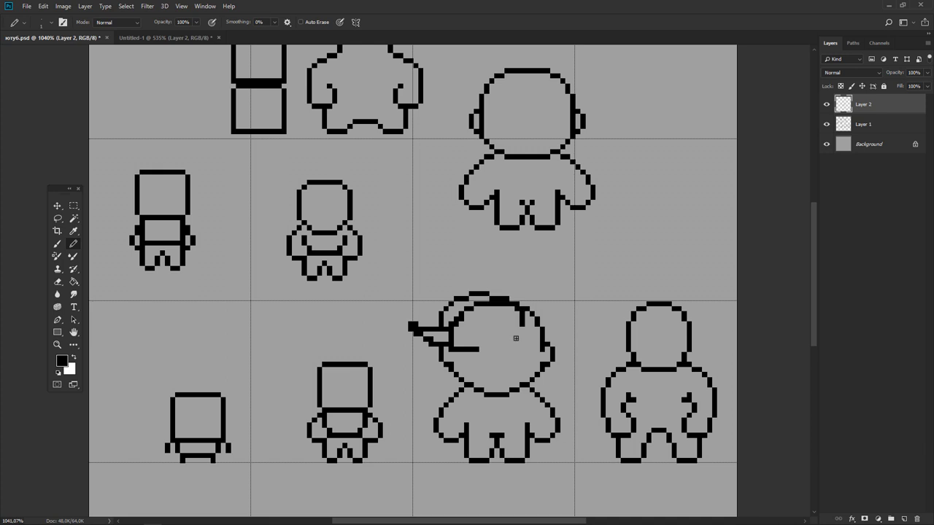
{"action": "key", "text": "ctrl+z"}
{"action": "key", "text": "ctrl+z"}
{"action": "left_click_drag", "start_coordinate": [445, 340], "coordinate": [553, 330]}
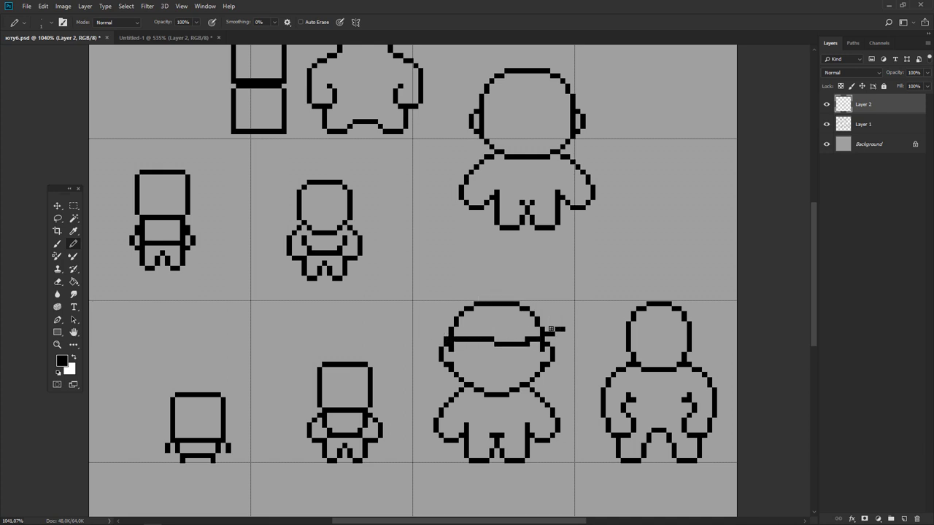
{"action": "mouse_move", "coordinate": [437, 336]}
{"action": "left_mouse_down"}
{"action": "mouse_move", "coordinate": [414, 326]}
{"action": "mouse_move", "coordinate": [524, 295]}
{"action": "mouse_move", "coordinate": [540, 333]}
{"action": "left_mouse_up"}
{"action": "key", "text": "ctrl+z"}
{"action": "key", "text": "ctrl+z"}
{"action": "key", "text": "ctrl+z"}
{"action": "key", "text": "ctrl+z"}
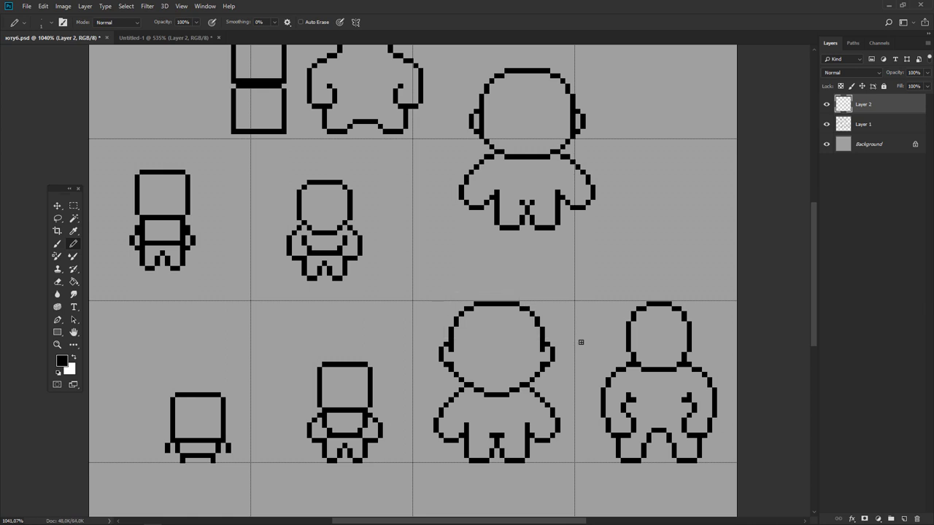
Step: Copy the curly-armed figure from Layer 1, delete Layer 2, hide Layer 1, and paste it
{"action": "key", "text": "m"}
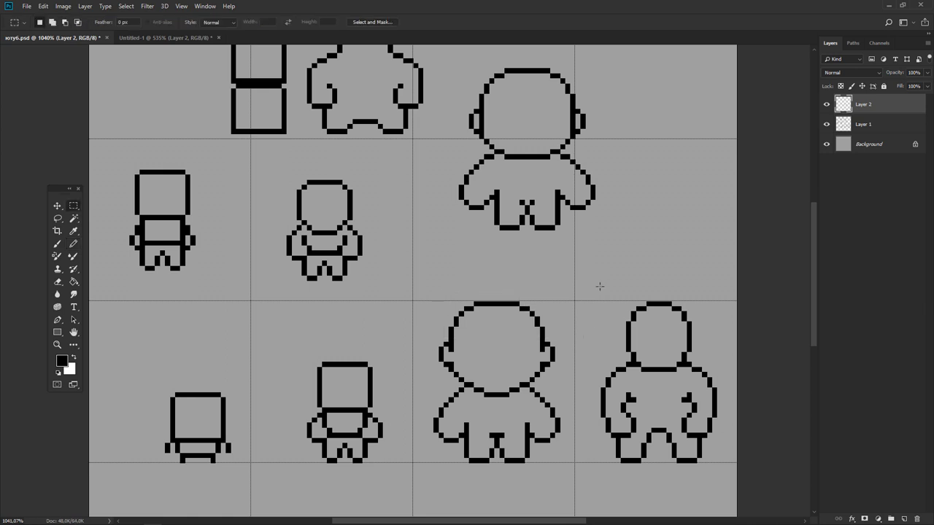
{"action": "mouse_move", "coordinate": [595, 292]}
{"action": "left_mouse_down"}
{"action": "mouse_move", "coordinate": [728, 431]}
{"action": "mouse_move", "coordinate": [733, 444]}
{"action": "mouse_move", "coordinate": [723, 467]}
{"action": "left_mouse_up"}
{"action": "key", "text": "ctrl+c"}
{"action": "key", "text": "Return"}
{"action": "left_click", "coordinate": [842, 126]}
{"action": "left_click", "coordinate": [849, 109]}
{"action": "key", "text": "ctrl+e"}
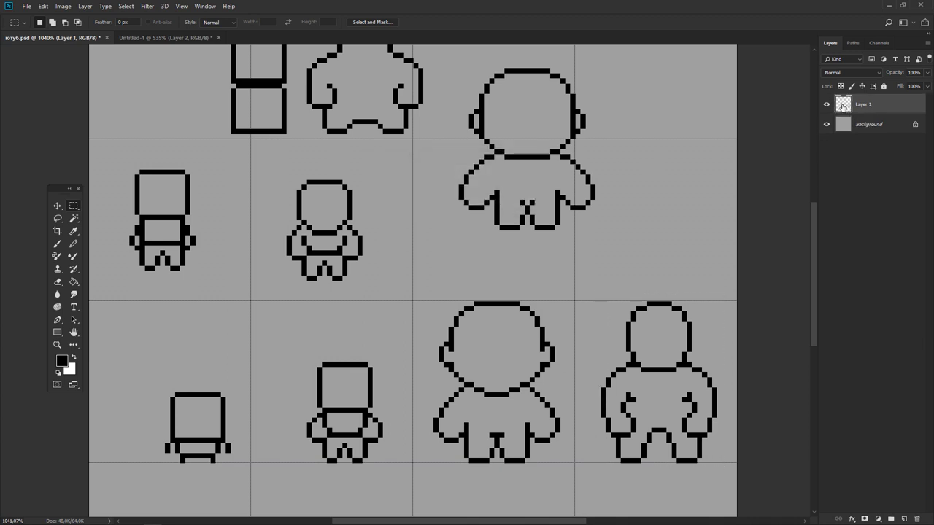
{"action": "left_click", "coordinate": [827, 105]}
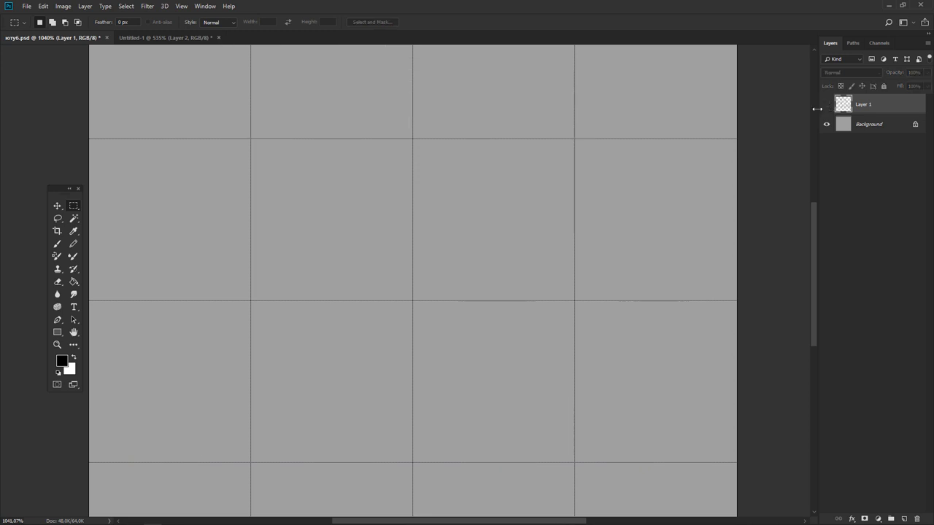
{"action": "key", "text": "ctrl+v"}
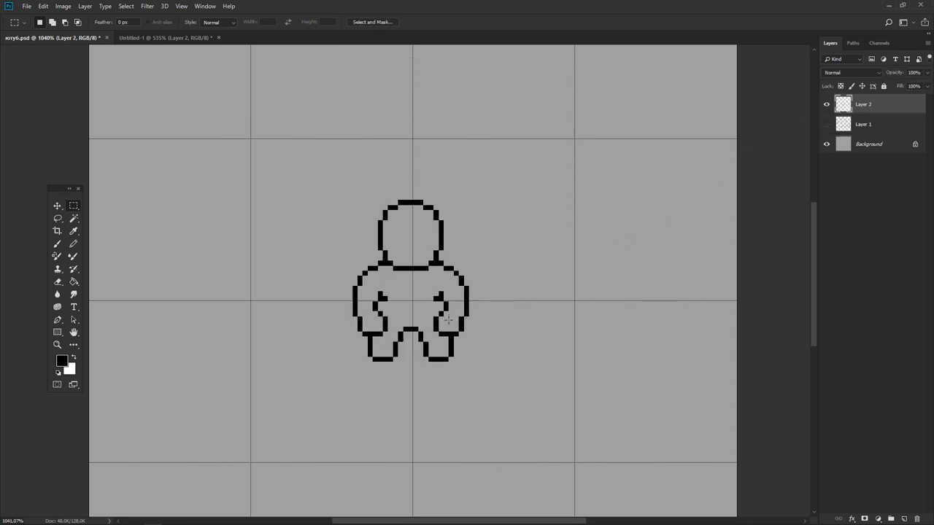
Step: Move the curly-armed figure down-left, place a copy beside it, and show the Color panel
{"action": "key", "text": "v"}
{"action": "left_click_drag", "start_coordinate": [448, 319], "coordinate": [372, 426]}
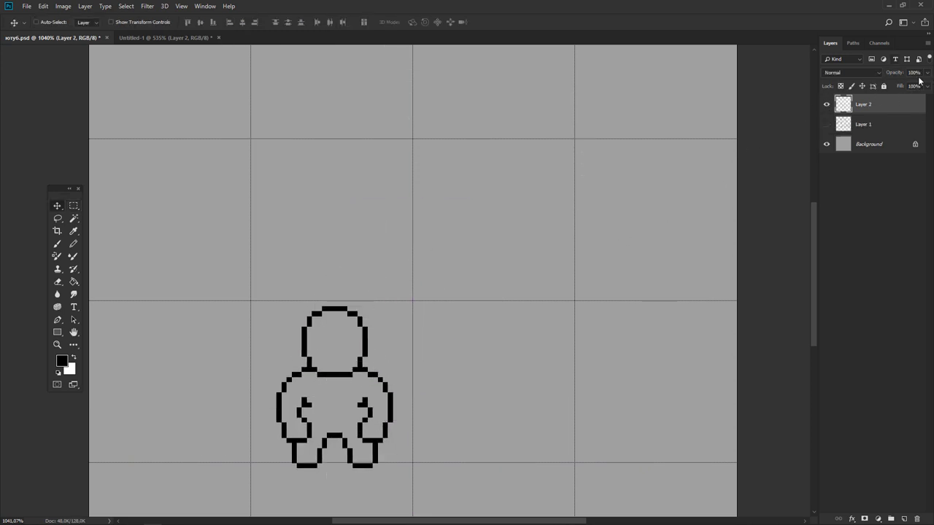
{"action": "mouse_move", "coordinate": [357, 407]}
{"action": "left_mouse_down"}
{"action": "mouse_move", "coordinate": [387, 235]}
{"action": "mouse_move", "coordinate": [351, 241]}
{"action": "mouse_move", "coordinate": [502, 234]}
{"action": "mouse_move", "coordinate": [492, 235]}
{"action": "left_mouse_up"}
{"action": "key", "text": "ctrl+d"}
{"action": "key", "text": "b"}
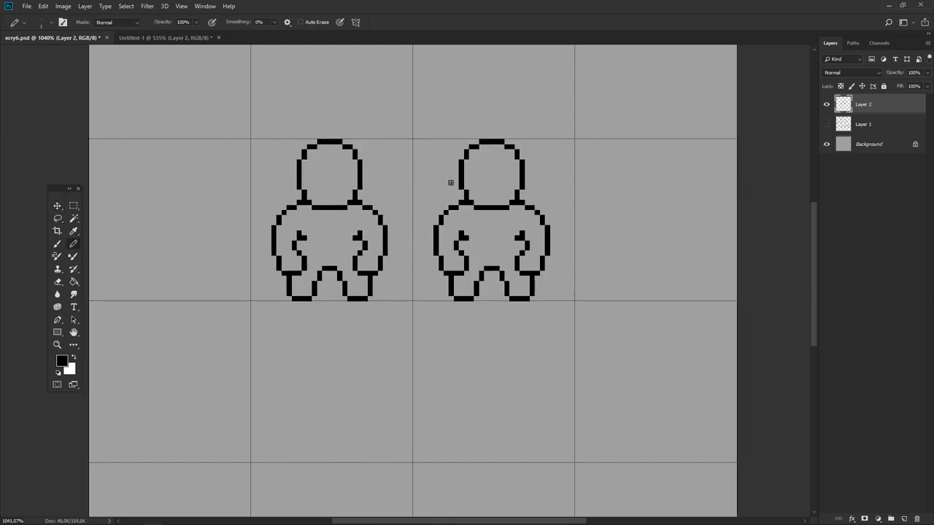
{"action": "left_click_drag", "start_coordinate": [451, 182], "coordinate": [366, 264]}
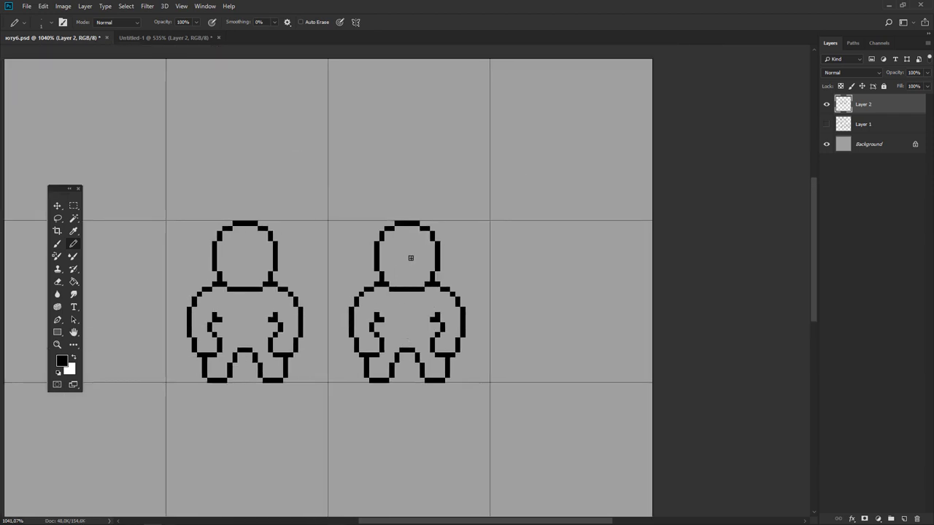
{"action": "key", "text": "F6"}
Step: Pencil a swatch column of light grey, dark grey and near-black beside the figure
{"action": "left_click_drag", "start_coordinate": [577, 79], "coordinate": [606, 154]}
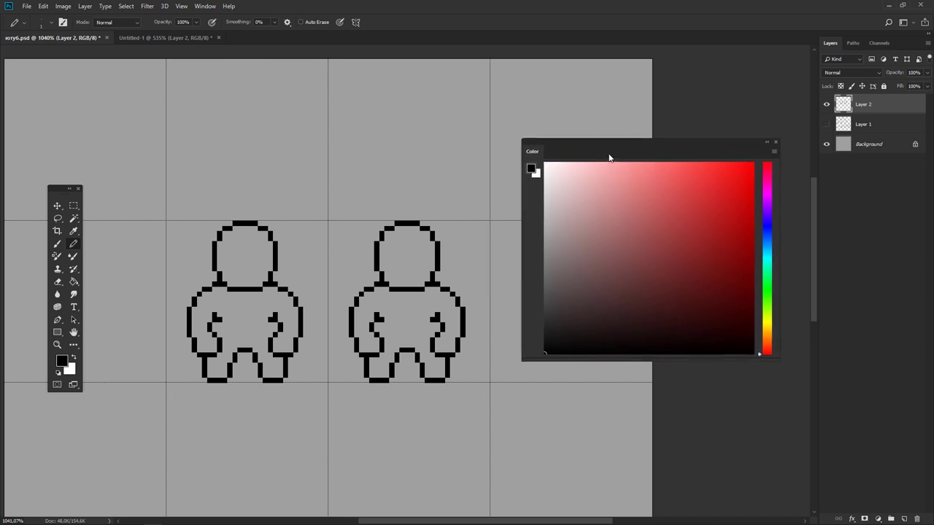
{"action": "left_click", "coordinate": [547, 308]}
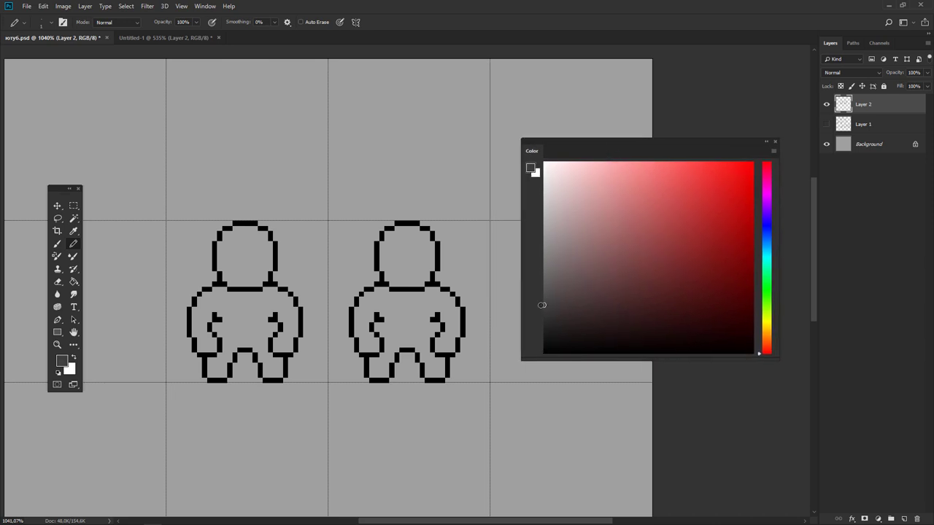
{"action": "key", "text": "g"}
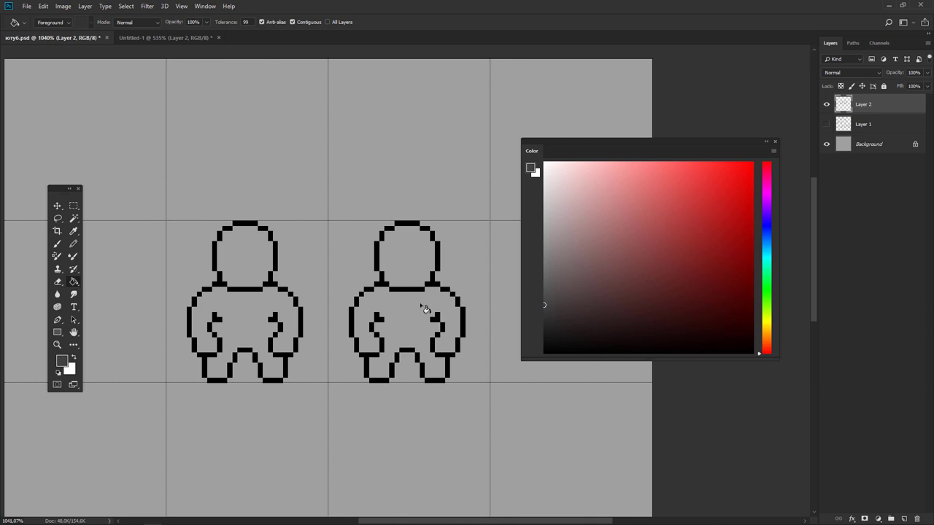
{"action": "key", "text": "b"}
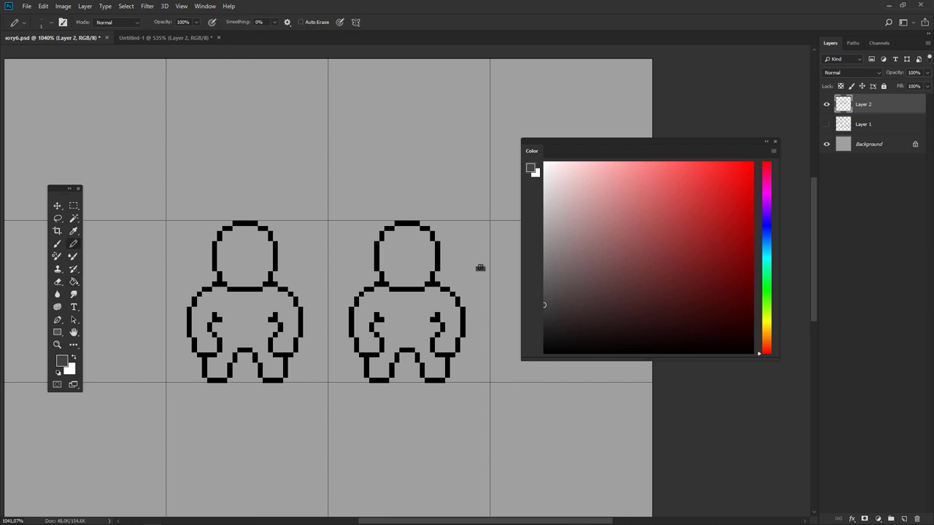
{"action": "left_click", "coordinate": [480, 267]}
{"action": "left_click", "coordinate": [544, 334]}
{"action": "left_click", "coordinate": [477, 276]}
{"action": "left_click", "coordinate": [544, 217]}
{"action": "left_click", "coordinate": [470, 252]}
{"action": "key", "text": "ctrl+z"}
{"action": "left_click", "coordinate": [477, 249]}
{"action": "left_click", "coordinate": [480, 248]}
Step: With anti-alias off, bucket-fill the head light grey and the body dark grey
{"action": "key", "text": "g"}
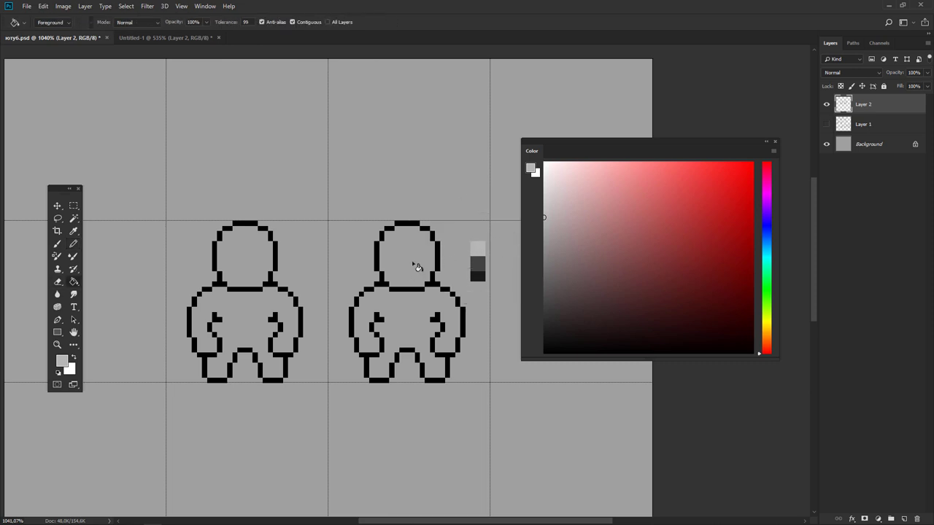
{"action": "left_click", "coordinate": [418, 266]}
{"action": "key", "text": "ctrl+z"}
{"action": "left_click", "coordinate": [262, 23]}
{"action": "left_click", "coordinate": [418, 245]}
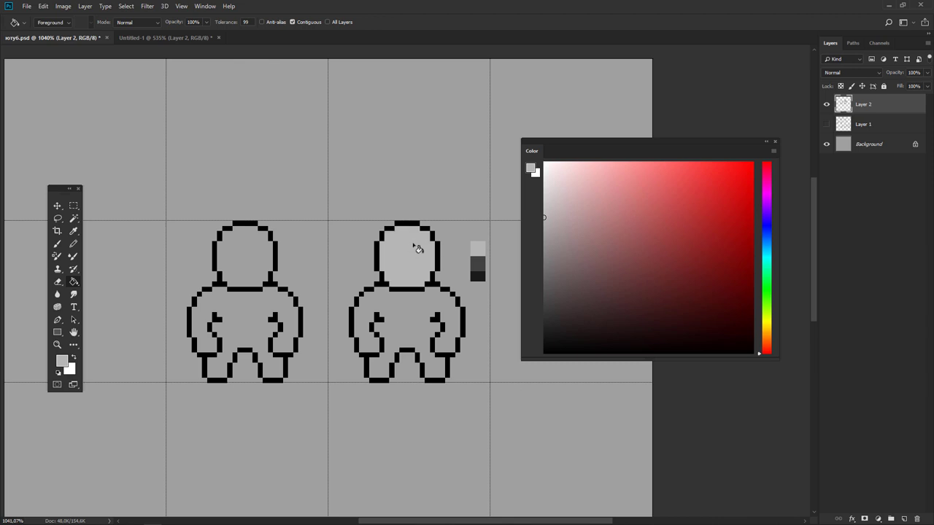
{"action": "left_click", "coordinate": [477, 262]}
{"action": "left_click", "coordinate": [408, 328]}
{"action": "left_click", "coordinate": [479, 276], "text": "alt"}
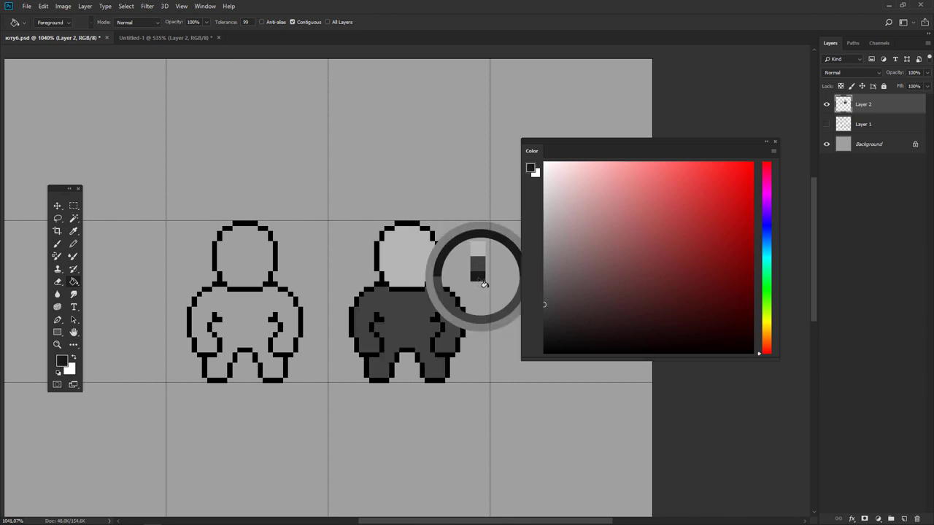
Step: Draw a belt line and fill the legs near-black at Tolerance 1
{"action": "key", "text": "b"}
{"action": "left_click_drag", "start_coordinate": [382, 334], "coordinate": [432, 335]}
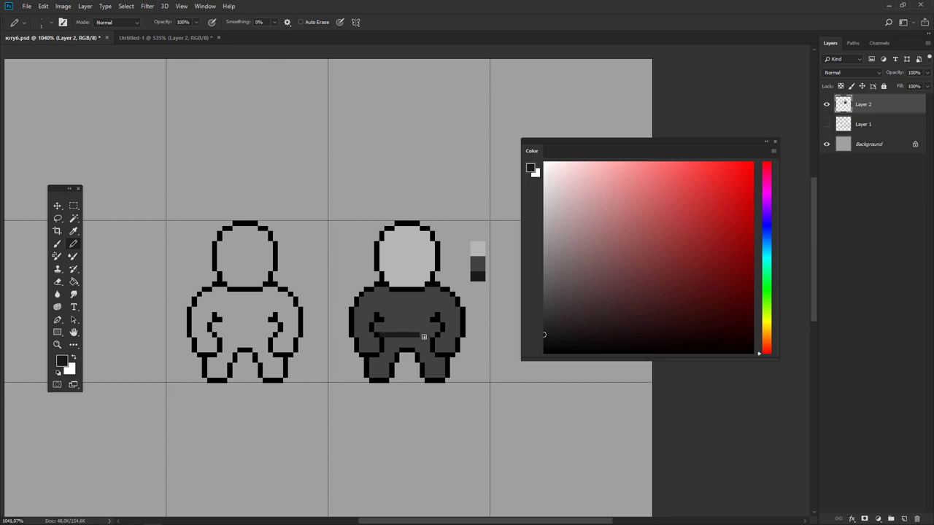
{"action": "key", "text": "g"}
{"action": "left_click", "coordinate": [440, 348]}
{"action": "key", "text": "ctrl+z"}
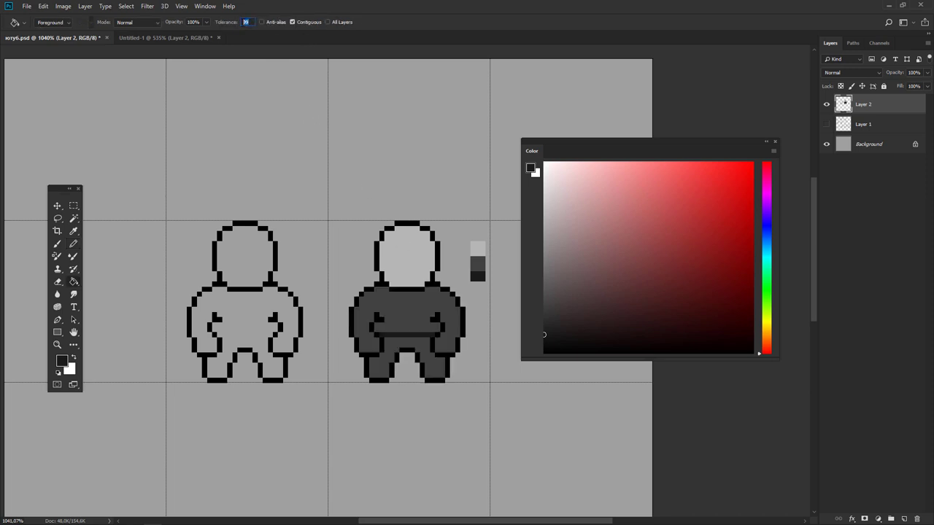
{"action": "type", "text": "1"}
{"action": "left_click", "coordinate": [405, 343]}
{"action": "key", "text": "b"}
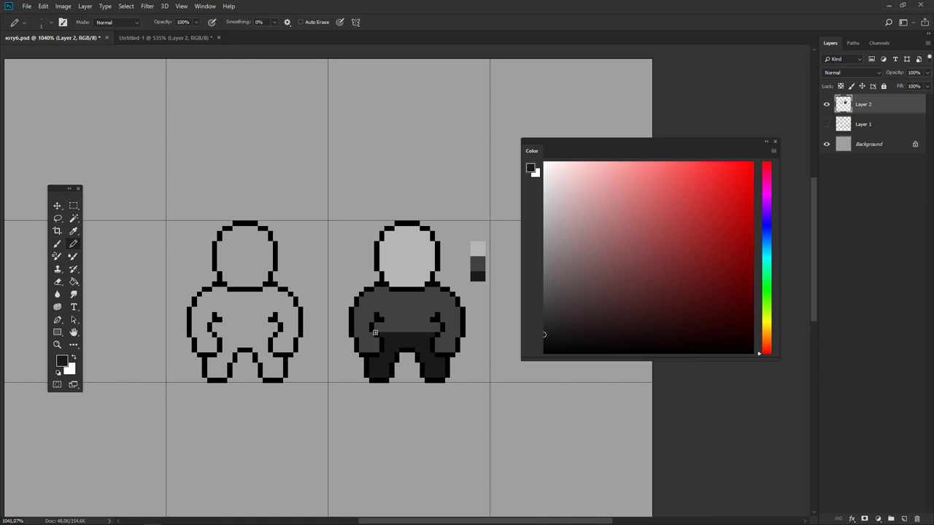
{"action": "left_click", "coordinate": [397, 333], "text": "alt"}
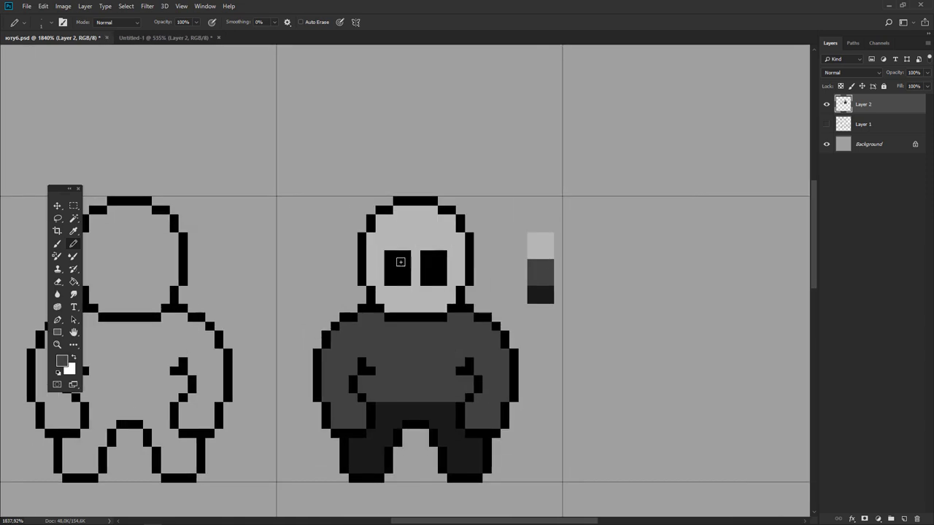
Step: Shade the figure's black eyes with grey
{"action": "left_click_drag", "start_coordinate": [401, 261], "coordinate": [438, 278]}
{"action": "scroll", "coordinate": [423, 289], "scroll_direction": "down", "scroll_amount": 3}
{"action": "scroll", "coordinate": [423, 289], "scroll_direction": "up", "scroll_amount": 3}
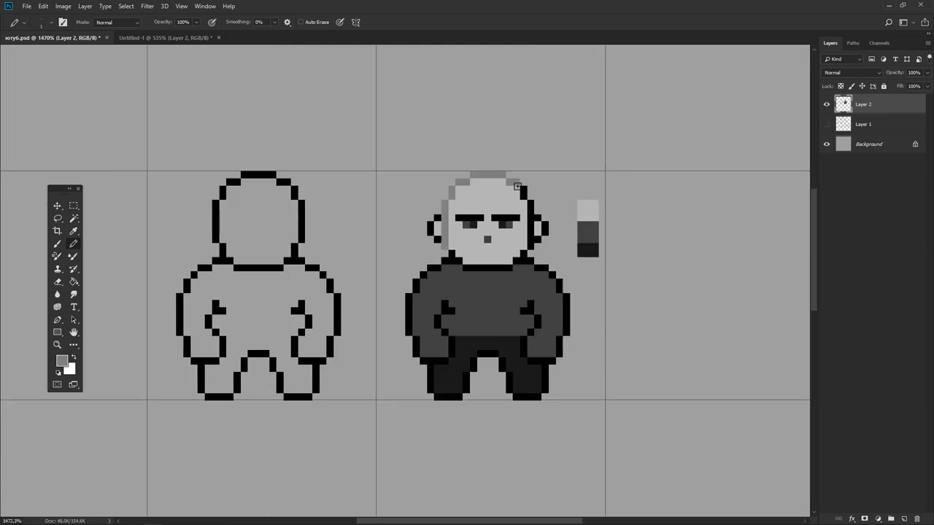
{"action": "scroll", "coordinate": [492, 141], "scroll_direction": "down", "scroll_amount": 5}
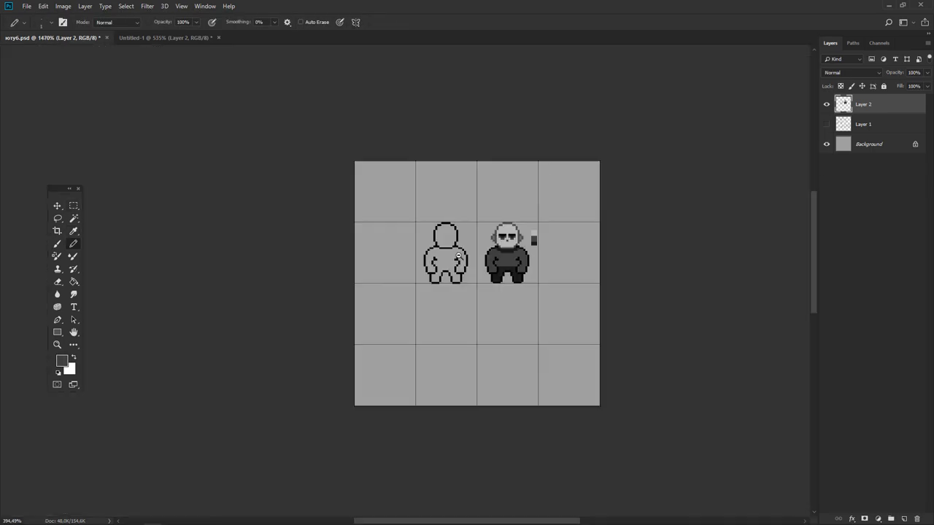
{"action": "scroll", "coordinate": [371, 201], "scroll_direction": "up", "scroll_amount": 5}
{"action": "scroll", "coordinate": [451, 252], "scroll_direction": "up", "scroll_amount": 2}
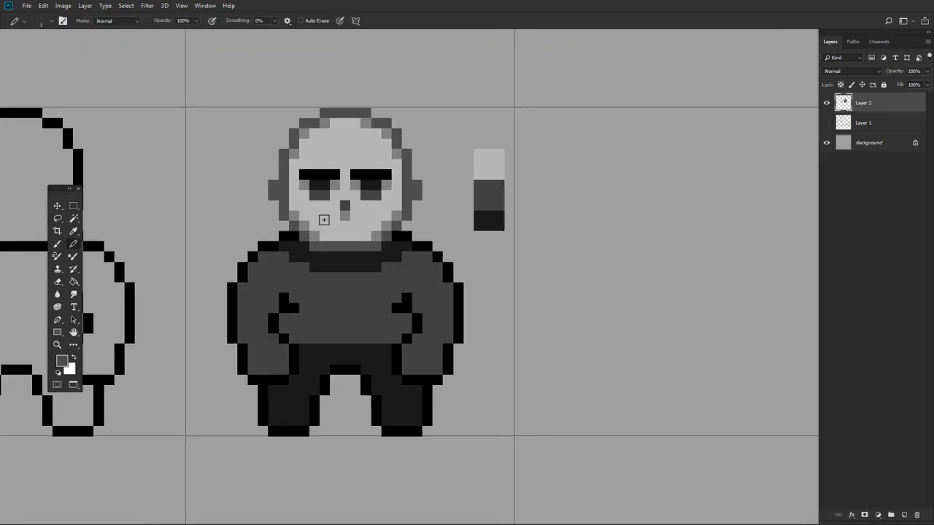
{"action": "scroll", "coordinate": [451, 252], "scroll_direction": "down", "scroll_amount": 3}
Step: Paint a dark shoulder on the grey figure
{"action": "left_click_drag", "start_coordinate": [285, 219], "coordinate": [357, 240]}
{"action": "scroll", "coordinate": [409, 328], "scroll_direction": "up", "scroll_amount": 2}
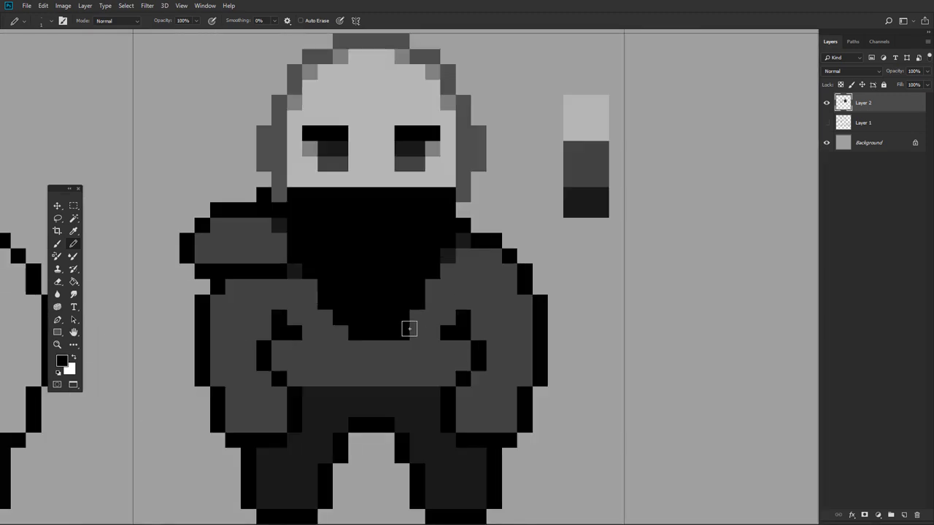
{"action": "scroll", "coordinate": [408, 327], "scroll_direction": "down", "scroll_amount": 3}
{"action": "scroll", "coordinate": [336, 218], "scroll_direction": "up", "scroll_amount": 2}
Step: Rework the head's hair, glasses and ribbon tail, erasing stray pixels
{"action": "left_click_drag", "start_coordinate": [376, 193], "coordinate": [449, 193]}
{"action": "left_click_drag", "start_coordinate": [374, 143], "coordinate": [460, 161]}
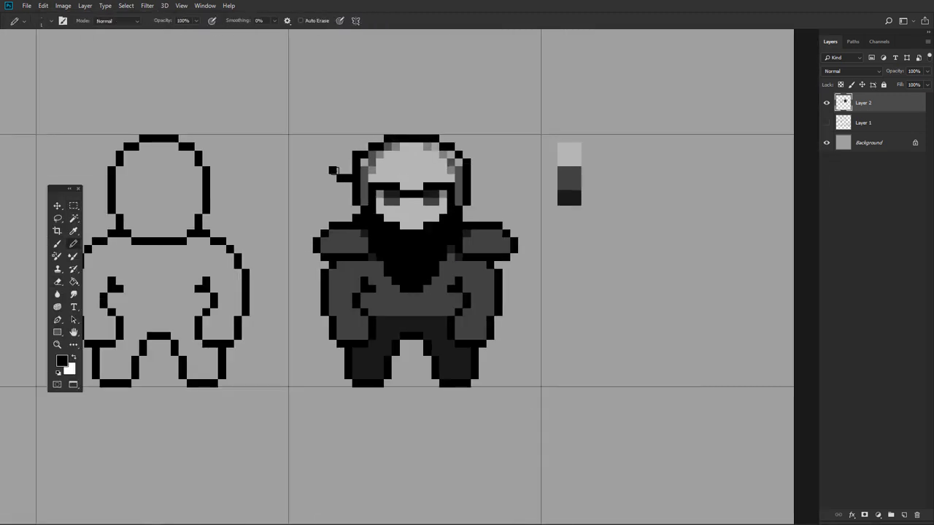
{"action": "mouse_move", "coordinate": [332, 131]}
{"action": "left_mouse_down"}
{"action": "mouse_move", "coordinate": [323, 165]}
{"action": "mouse_move", "coordinate": [342, 170]}
{"action": "left_mouse_up"}
{"action": "key", "text": "e"}
{"action": "left_click_drag", "start_coordinate": [400, 146], "coordinate": [479, 182]}
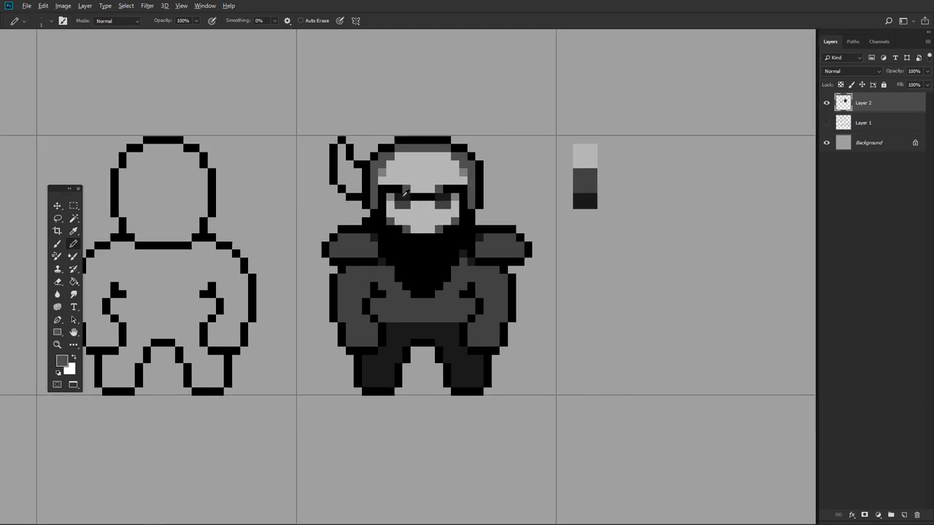
{"action": "scroll", "coordinate": [419, 219], "scroll_direction": "down", "scroll_amount": 3}
{"action": "scroll", "coordinate": [412, 216], "scroll_direction": "up", "scroll_amount": 3}
Step: Draw horns on both sides of the head, with a headband and shaded crest
{"action": "mouse_move", "coordinate": [510, 146]}
{"action": "left_mouse_down"}
{"action": "mouse_move", "coordinate": [488, 272]}
{"action": "mouse_move", "coordinate": [474, 252]}
{"action": "left_mouse_up"}
{"action": "mouse_move", "coordinate": [380, 180]}
{"action": "left_mouse_down"}
{"action": "mouse_move", "coordinate": [456, 182]}
{"action": "mouse_move", "coordinate": [419, 150]}
{"action": "left_mouse_up"}
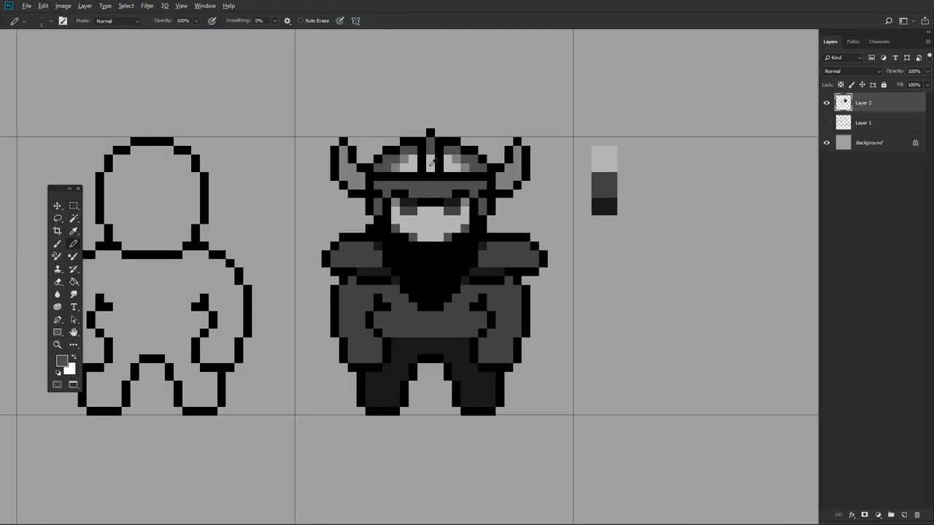
{"action": "left_click_drag", "start_coordinate": [504, 154], "coordinate": [510, 179]}
{"action": "scroll", "coordinate": [569, 223], "scroll_direction": "down", "scroll_amount": 3}
{"action": "scroll", "coordinate": [545, 171], "scroll_direction": "up", "scroll_amount": 3}
{"action": "scroll", "coordinate": [418, 201], "scroll_direction": "up", "scroll_amount": 1}
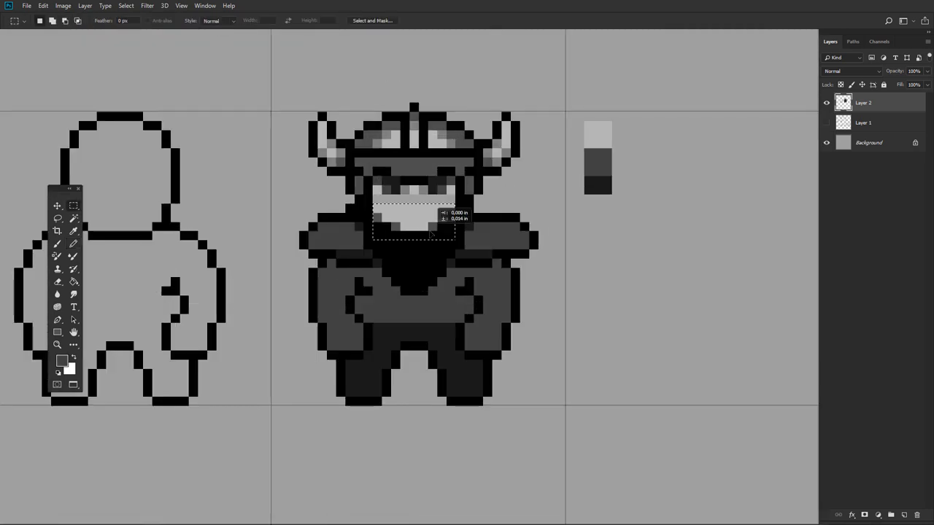
Step: Select and fill the glasses area to remove the glasses from the face
{"action": "left_click_drag", "start_coordinate": [394, 208], "coordinate": [452, 207]}
{"action": "scroll", "coordinate": [430, 204], "scroll_direction": "up", "scroll_amount": 1}
{"action": "key", "text": "m"}
{"action": "scroll", "coordinate": [561, 194], "scroll_direction": "down", "scroll_amount": 2}
{"action": "key", "text": "b"}
{"action": "scroll", "coordinate": [475, 194], "scroll_direction": "up", "scroll_amount": 2}
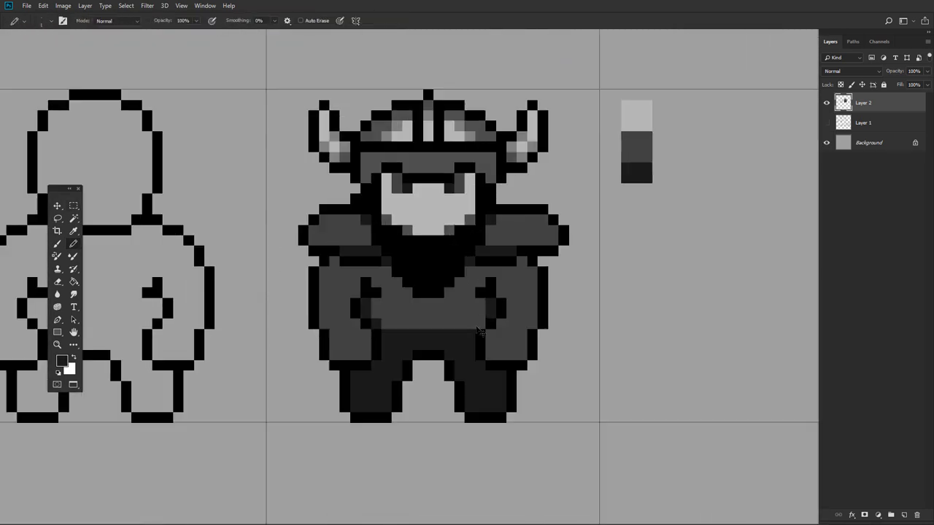
Step: Repaint the black chest dark grey and redraw the eye pixels
{"action": "left_click_drag", "start_coordinate": [408, 248], "coordinate": [452, 285]}
{"action": "scroll", "coordinate": [463, 281], "scroll_direction": "down", "scroll_amount": 2}
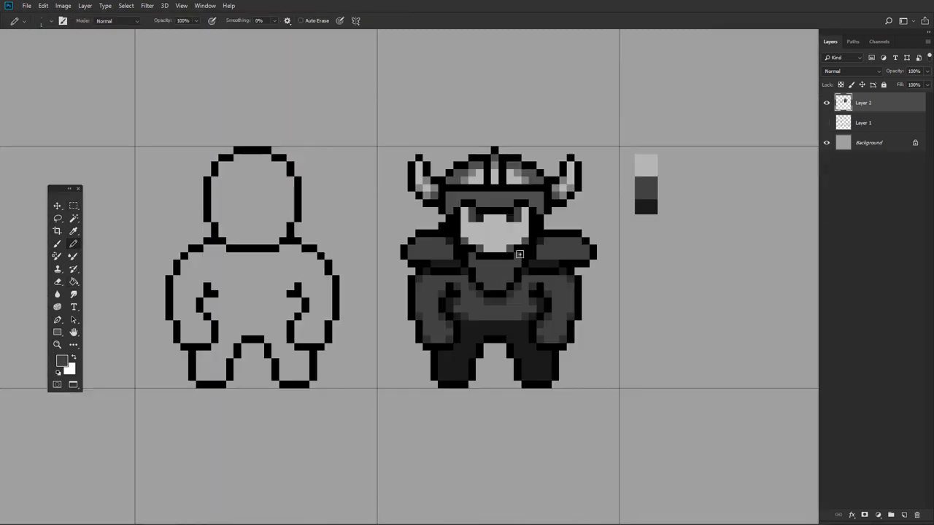
{"action": "scroll", "coordinate": [457, 267], "scroll_direction": "up", "scroll_amount": 1}
{"action": "left_click_drag", "start_coordinate": [467, 219], "coordinate": [522, 219]}
{"action": "scroll", "coordinate": [496, 240], "scroll_direction": "down", "scroll_amount": 1}
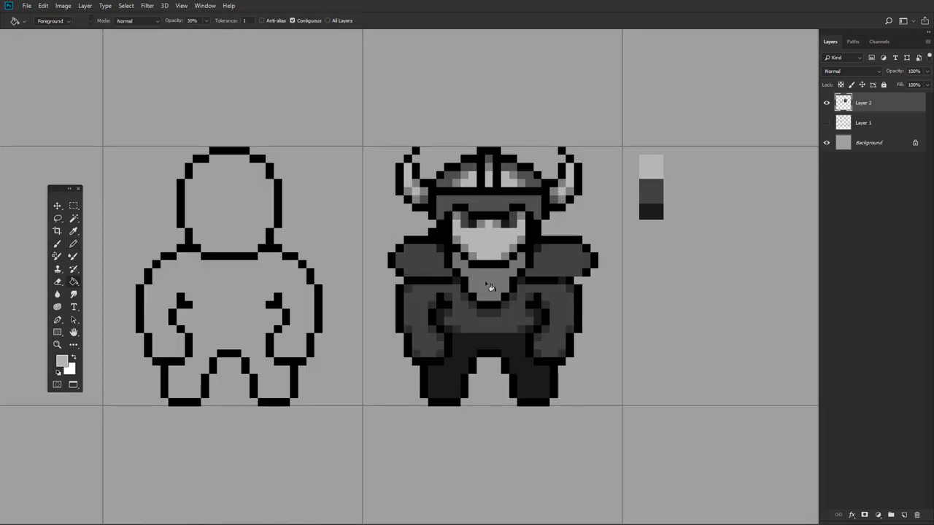
Step: Lighten the chest and belly, shade the legs grey, and widen the shoulders
{"action": "left_click_drag", "start_coordinate": [511, 270], "coordinate": [429, 298]}
{"action": "left_click_drag", "start_coordinate": [431, 385], "coordinate": [532, 385]}
{"action": "left_click_drag", "start_coordinate": [532, 241], "coordinate": [595, 263]}
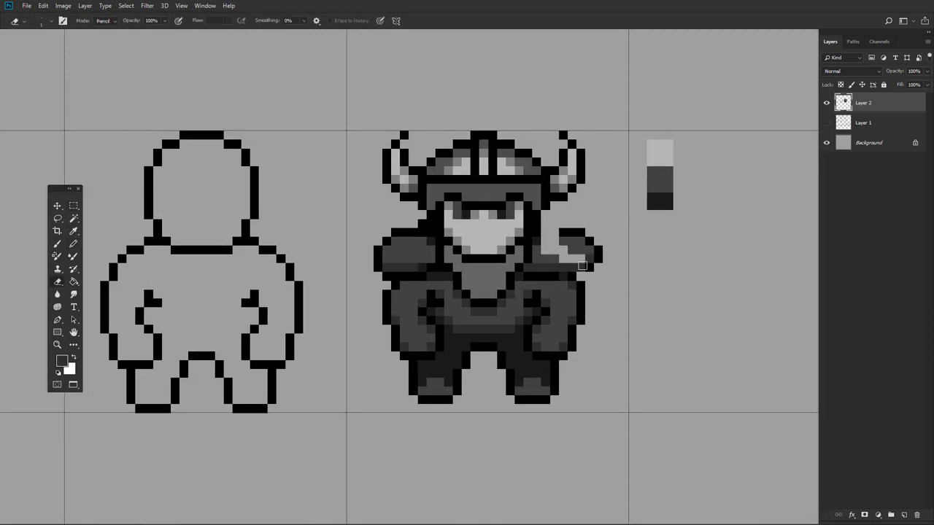
{"action": "scroll", "coordinate": [672, 315], "scroll_direction": "up", "scroll_amount": 1}
{"action": "key", "text": "ctrl+d"}
{"action": "key", "text": "b"}
{"action": "scroll", "coordinate": [517, 240], "scroll_direction": "down", "scroll_amount": 2}
{"action": "scroll", "coordinate": [517, 240], "scroll_direction": "up", "scroll_amount": 2}
Step: Redraw the face pixels and shade the upper left shoulder lighter
{"action": "left_click_drag", "start_coordinate": [467, 233], "coordinate": [518, 248]}
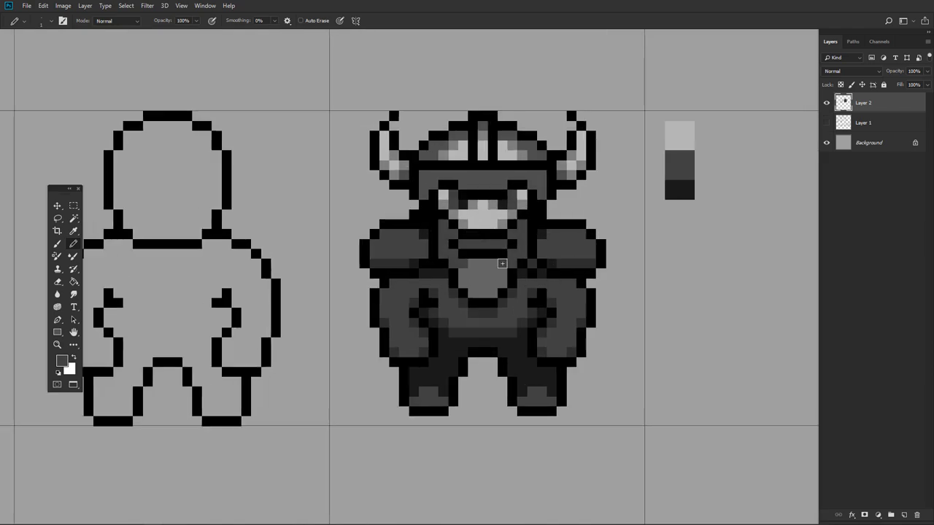
{"action": "scroll", "coordinate": [515, 243], "scroll_direction": "up", "scroll_amount": 1}
{"action": "scroll", "coordinate": [515, 243], "scroll_direction": "down", "scroll_amount": 1}
{"action": "left_click_drag", "start_coordinate": [430, 252], "coordinate": [474, 251]}
{"action": "scroll", "coordinate": [452, 262], "scroll_direction": "down", "scroll_amount": 3}
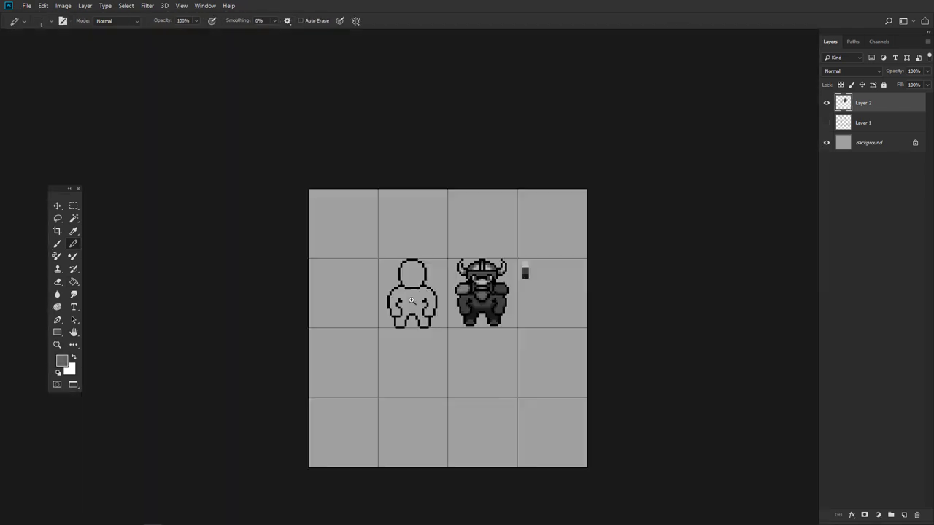
{"action": "scroll", "coordinate": [452, 263], "scroll_direction": "up", "scroll_amount": 3}
{"action": "scroll", "coordinate": [434, 272], "scroll_direction": "up", "scroll_amount": 1}
{"action": "scroll", "coordinate": [434, 272], "scroll_direction": "down", "scroll_amount": 2}
Step: Paint the lower arms and hands light grey
{"action": "left_click_drag", "start_coordinate": [365, 318], "coordinate": [386, 328]}
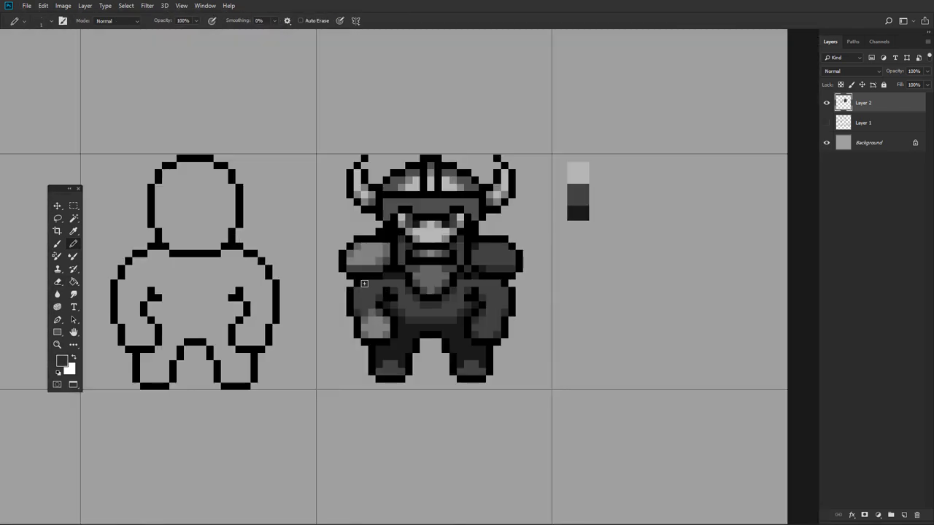
{"action": "left_click_drag", "start_coordinate": [478, 315], "coordinate": [503, 330]}
{"action": "scroll", "coordinate": [517, 329], "scroll_direction": "up", "scroll_amount": 1}
{"action": "scroll", "coordinate": [517, 330], "scroll_direction": "down", "scroll_amount": 2}
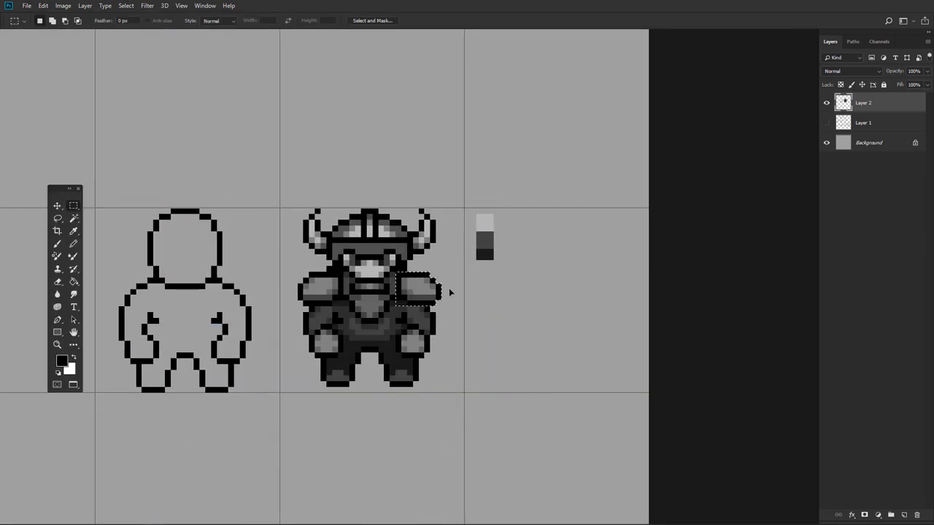
{"action": "scroll", "coordinate": [448, 292], "scroll_direction": "up", "scroll_amount": 1}
{"action": "scroll", "coordinate": [532, 228], "scroll_direction": "down", "scroll_amount": 1}
Step: Pick grey, then black, as the painting colour
{"action": "left_click", "coordinate": [407, 302], "text": "alt"}
{"action": "scroll", "coordinate": [409, 303], "scroll_direction": "up", "scroll_amount": 1}
{"action": "scroll", "coordinate": [549, 227], "scroll_direction": "down", "scroll_amount": 2}
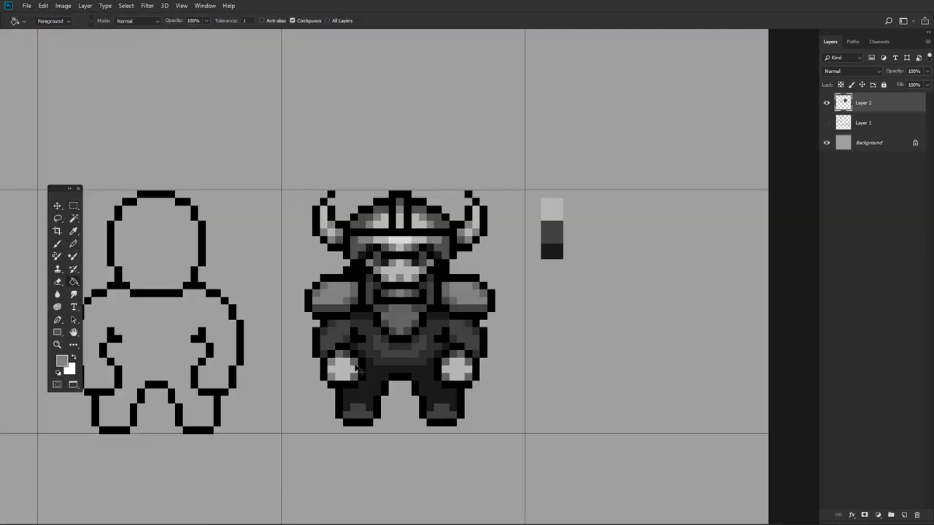
{"action": "scroll", "coordinate": [545, 251], "scroll_direction": "down", "scroll_amount": 1}
{"action": "scroll", "coordinate": [525, 320], "scroll_direction": "up", "scroll_amount": 2}
{"action": "left_click", "coordinate": [525, 321], "text": "alt"}
{"action": "scroll", "coordinate": [526, 320], "scroll_direction": "down", "scroll_amount": 2}
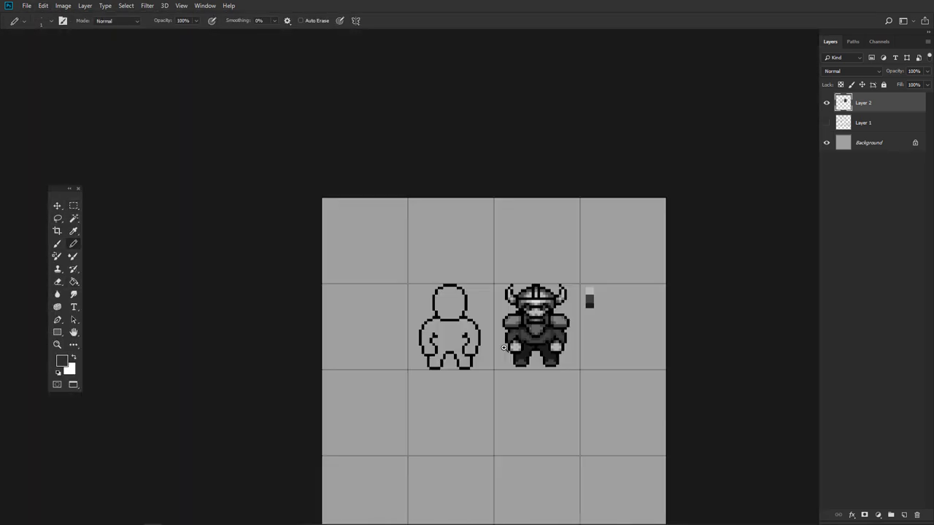
Step: Lasso the copy's shoulders and tint them purple with Color Balance and Levels
{"action": "scroll", "coordinate": [438, 328], "scroll_direction": "up", "scroll_amount": 3}
{"action": "key", "text": "l"}
{"action": "left_click_drag", "start_coordinate": [372, 328], "coordinate": [392, 369]}
{"action": "key", "text": "ctrl+b"}
{"action": "left_click_drag", "start_coordinate": [575, 242], "coordinate": [606, 241]}
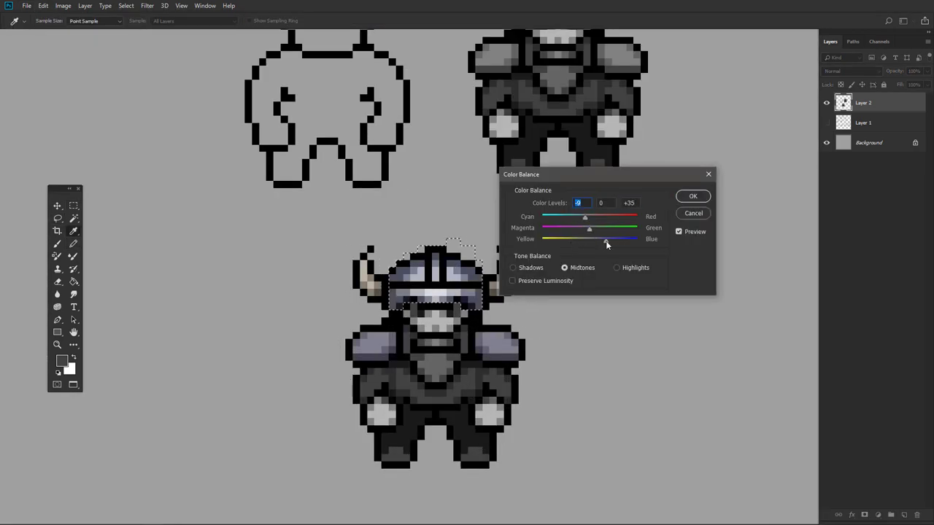
{"action": "key", "text": "Return"}
{"action": "key", "text": "ctrl+l"}
{"action": "key", "text": "Return"}
Step: Tint the helmet band brown with Color Balance
{"action": "key", "text": "ctrl+b"}
{"action": "left_click", "coordinate": [683, 200]}
{"action": "scroll", "coordinate": [510, 218], "scroll_direction": "up", "scroll_amount": 1}
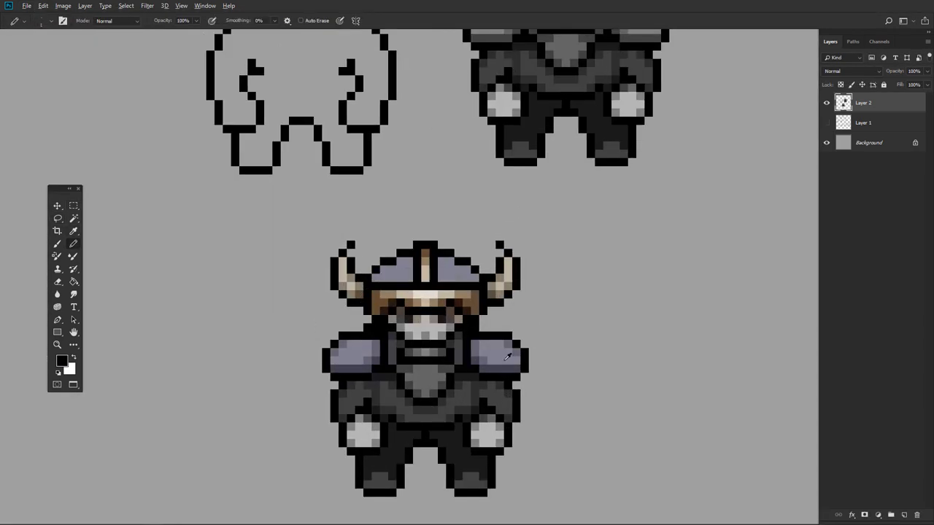
{"action": "scroll", "coordinate": [552, 146], "scroll_direction": "down", "scroll_amount": 3}
{"action": "scroll", "coordinate": [438, 306], "scroll_direction": "up", "scroll_amount": 3}
Step: Recolour the face to a skin tone and the helmet band orange
{"action": "left_click_drag", "start_coordinate": [403, 310], "coordinate": [479, 326]}
{"action": "key", "text": "ctrl+b"}
{"action": "key", "text": "Return"}
{"action": "left_click_drag", "start_coordinate": [372, 288], "coordinate": [492, 307]}
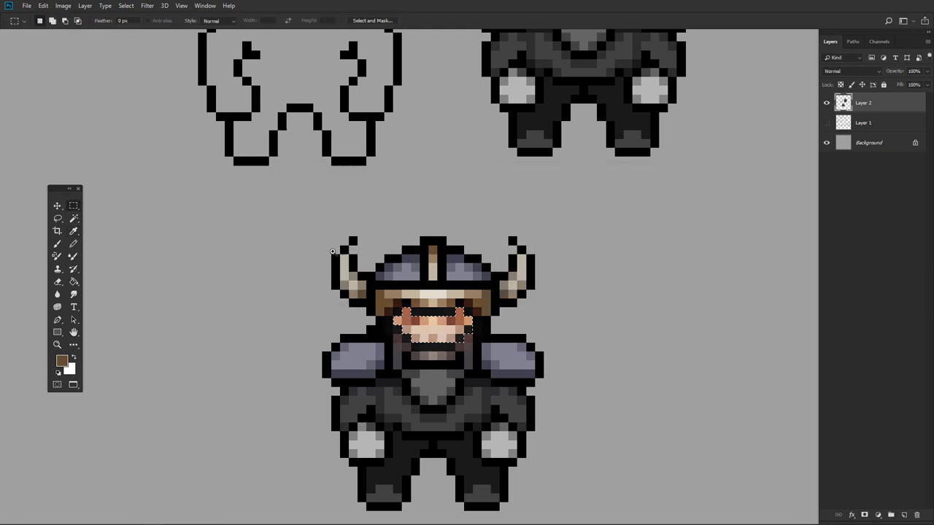
{"action": "scroll", "coordinate": [438, 292], "scroll_direction": "down", "scroll_amount": 2}
{"action": "key", "text": "ctrl+b"}
{"action": "left_click", "coordinate": [692, 195]}
Step: Tint the body purple using Color Balance and Hue/Saturation
{"action": "key", "text": "ctrl+b"}
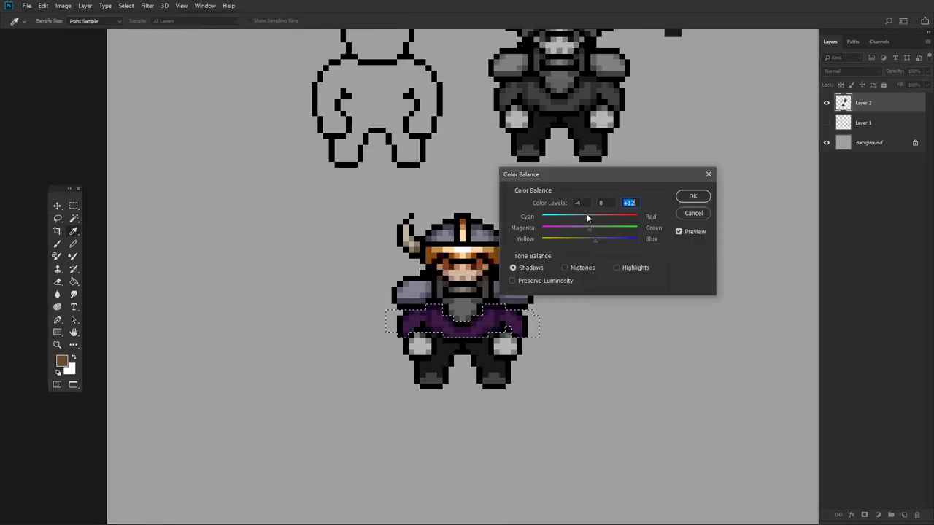
{"action": "key", "text": "Return"}
{"action": "key", "text": "ctrl+u"}
{"action": "key", "text": "Return"}
Step: Select the legs and tint them brown, then deselect
{"action": "left_click_drag", "start_coordinate": [414, 338], "coordinate": [516, 380]}
{"action": "key", "text": "ctrl+b"}
{"action": "key", "text": "Return"}
{"action": "key", "text": "ctrl+d"}
{"action": "scroll", "coordinate": [436, 238], "scroll_direction": "up", "scroll_amount": 2}
{"action": "key", "text": "b"}
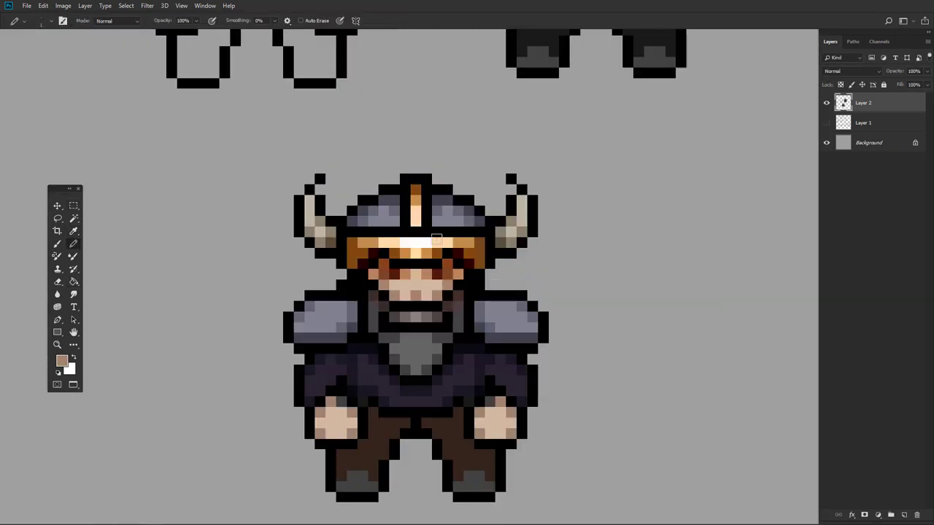
Step: Select the beard and shift its colour toward orange
{"action": "key", "text": "ctrl+b"}
{"action": "key", "text": "Return"}
{"action": "scroll", "coordinate": [438, 292], "scroll_direction": "down", "scroll_amount": 2}
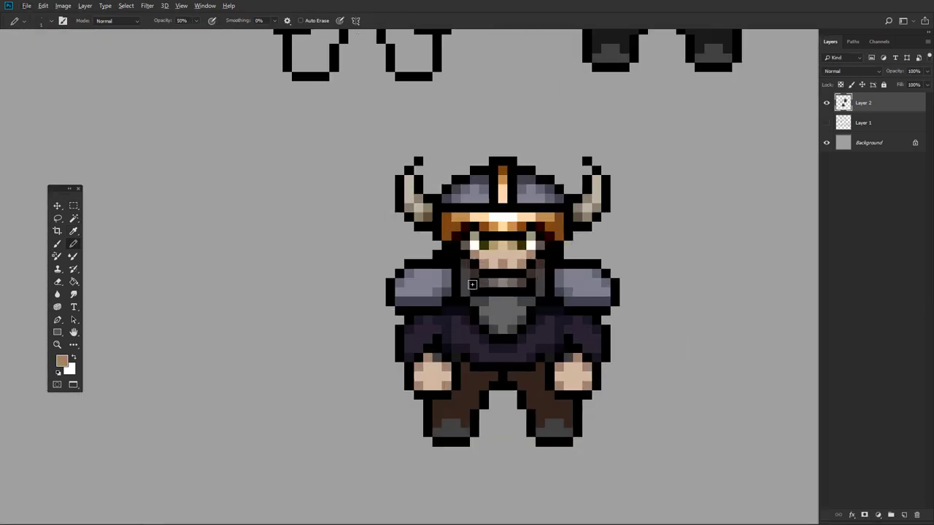
{"action": "left_click_drag", "start_coordinate": [461, 257], "coordinate": [544, 332]}
{"action": "key", "text": "ctrl+b"}
{"action": "key", "text": "Return"}
{"action": "key", "text": "ctrl+d"}
Step: Choose dark brown as the painting colour for filling areas
{"action": "scroll", "coordinate": [466, 292], "scroll_direction": "down", "scroll_amount": 2}
{"action": "key", "text": "b"}
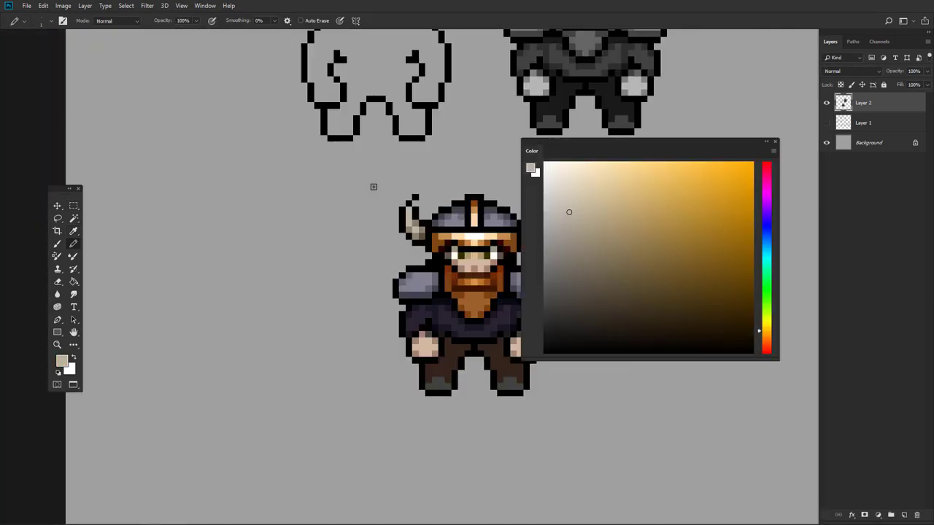
{"action": "scroll", "coordinate": [476, 295], "scroll_direction": "up", "scroll_amount": 2}
{"action": "scroll", "coordinate": [476, 296], "scroll_direction": "down", "scroll_amount": 1}
{"action": "left_click", "coordinate": [434, 345], "text": "alt"}
{"action": "key", "text": "g"}
{"action": "scroll", "coordinate": [434, 345], "scroll_direction": "down", "scroll_amount": 2}
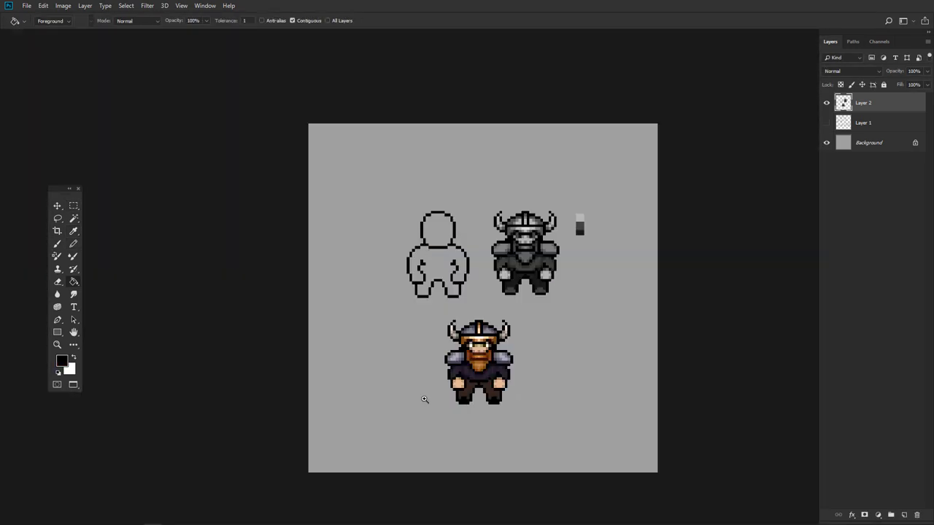
{"action": "scroll", "coordinate": [432, 374], "scroll_direction": "up", "scroll_amount": 3}
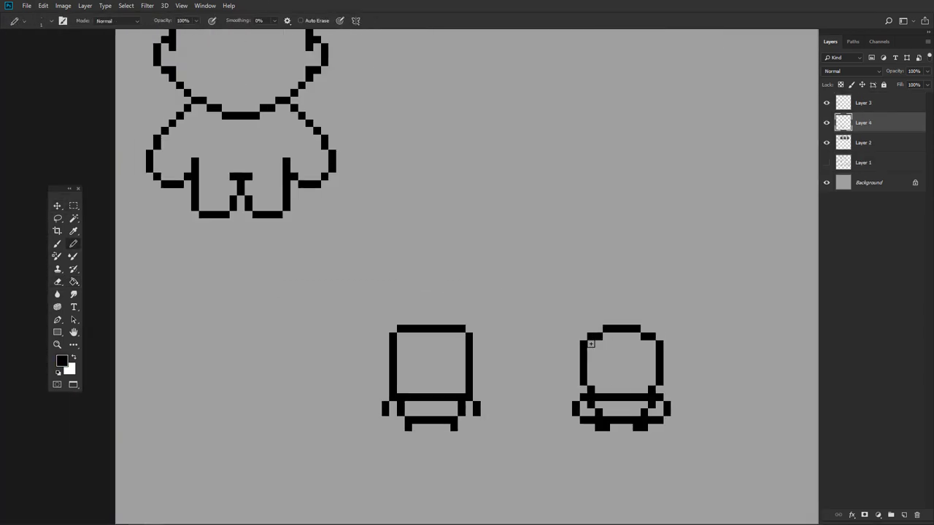
Step: Scroll the canvas to bring the top row and chibi area into view
{"action": "scroll", "coordinate": [591, 344], "scroll_direction": "up", "scroll_amount": 2}
{"action": "scroll", "coordinate": [642, 409], "scroll_direction": "up", "scroll_amount": 2}
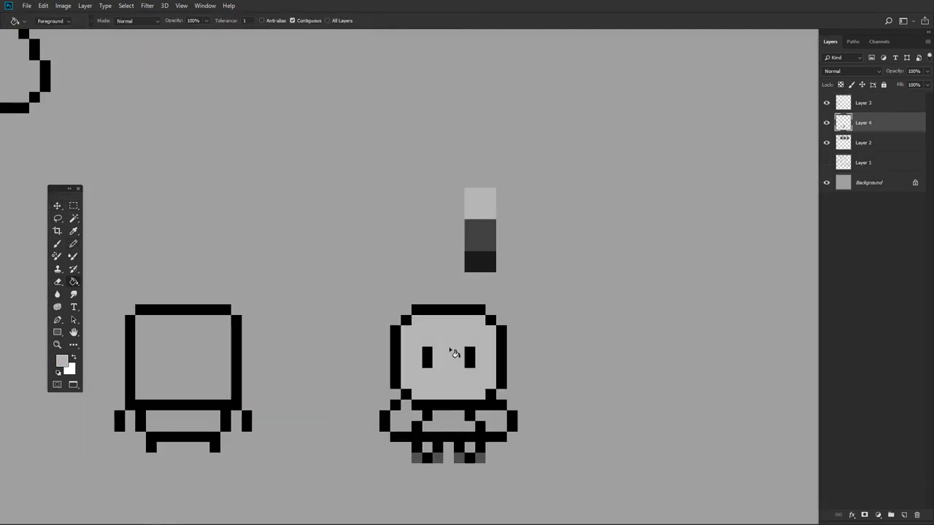
{"action": "scroll", "coordinate": [448, 354], "scroll_direction": "up", "scroll_amount": 1}
{"action": "scroll", "coordinate": [396, 392], "scroll_direction": "down", "scroll_amount": 1}
{"action": "scroll", "coordinate": [433, 405], "scroll_direction": "down", "scroll_amount": 2}
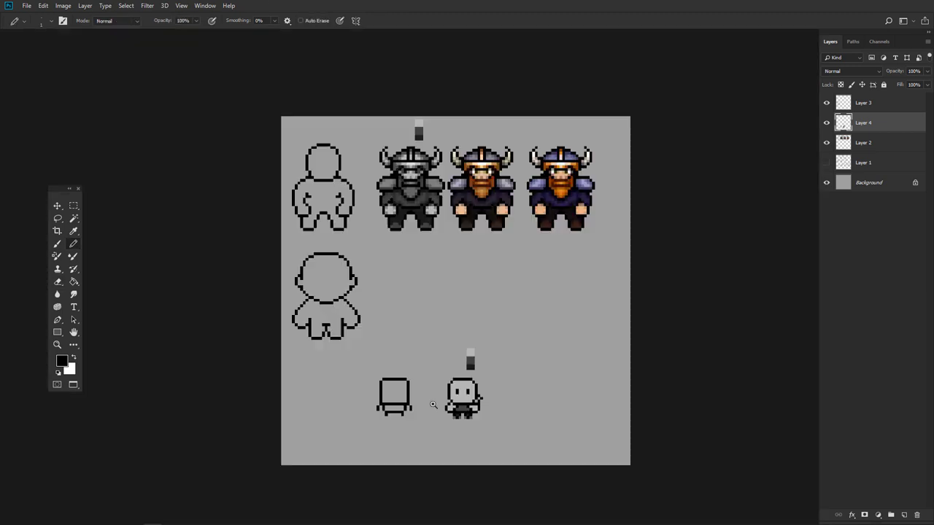